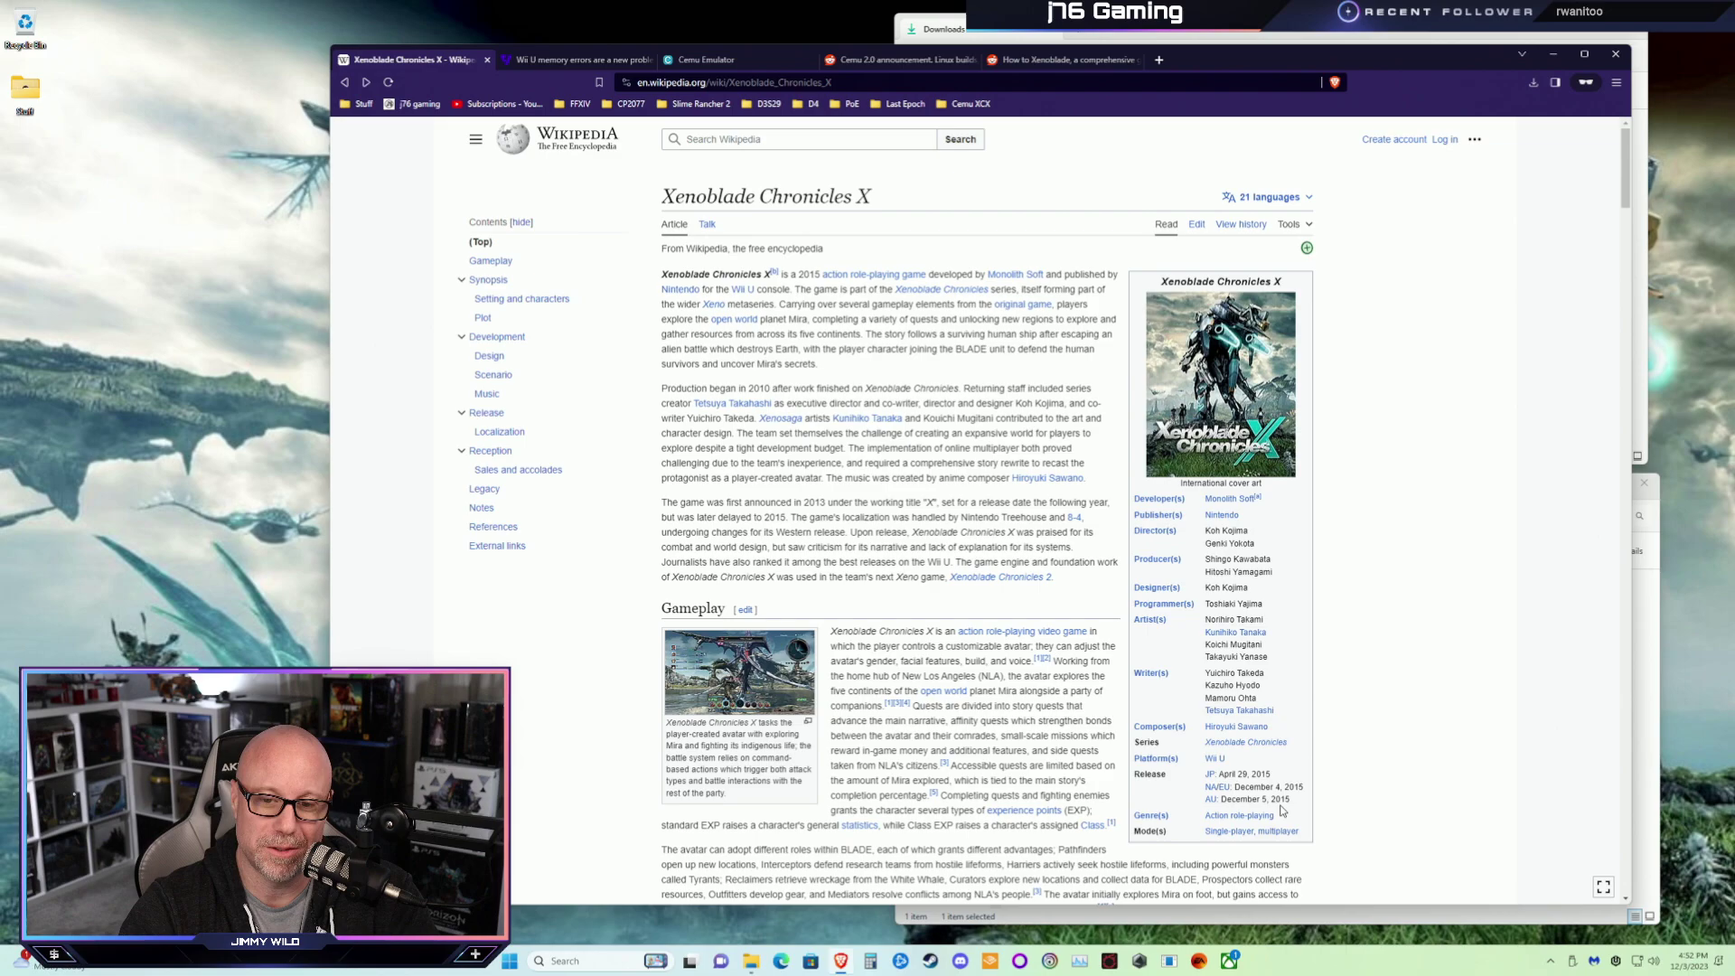
Look through the Xenoblade Chronicles X release dates, the Wii U memory error article, the Cemu site and the two Cemu Reddit posts
left_click_drag(1234, 787, 1306, 792)
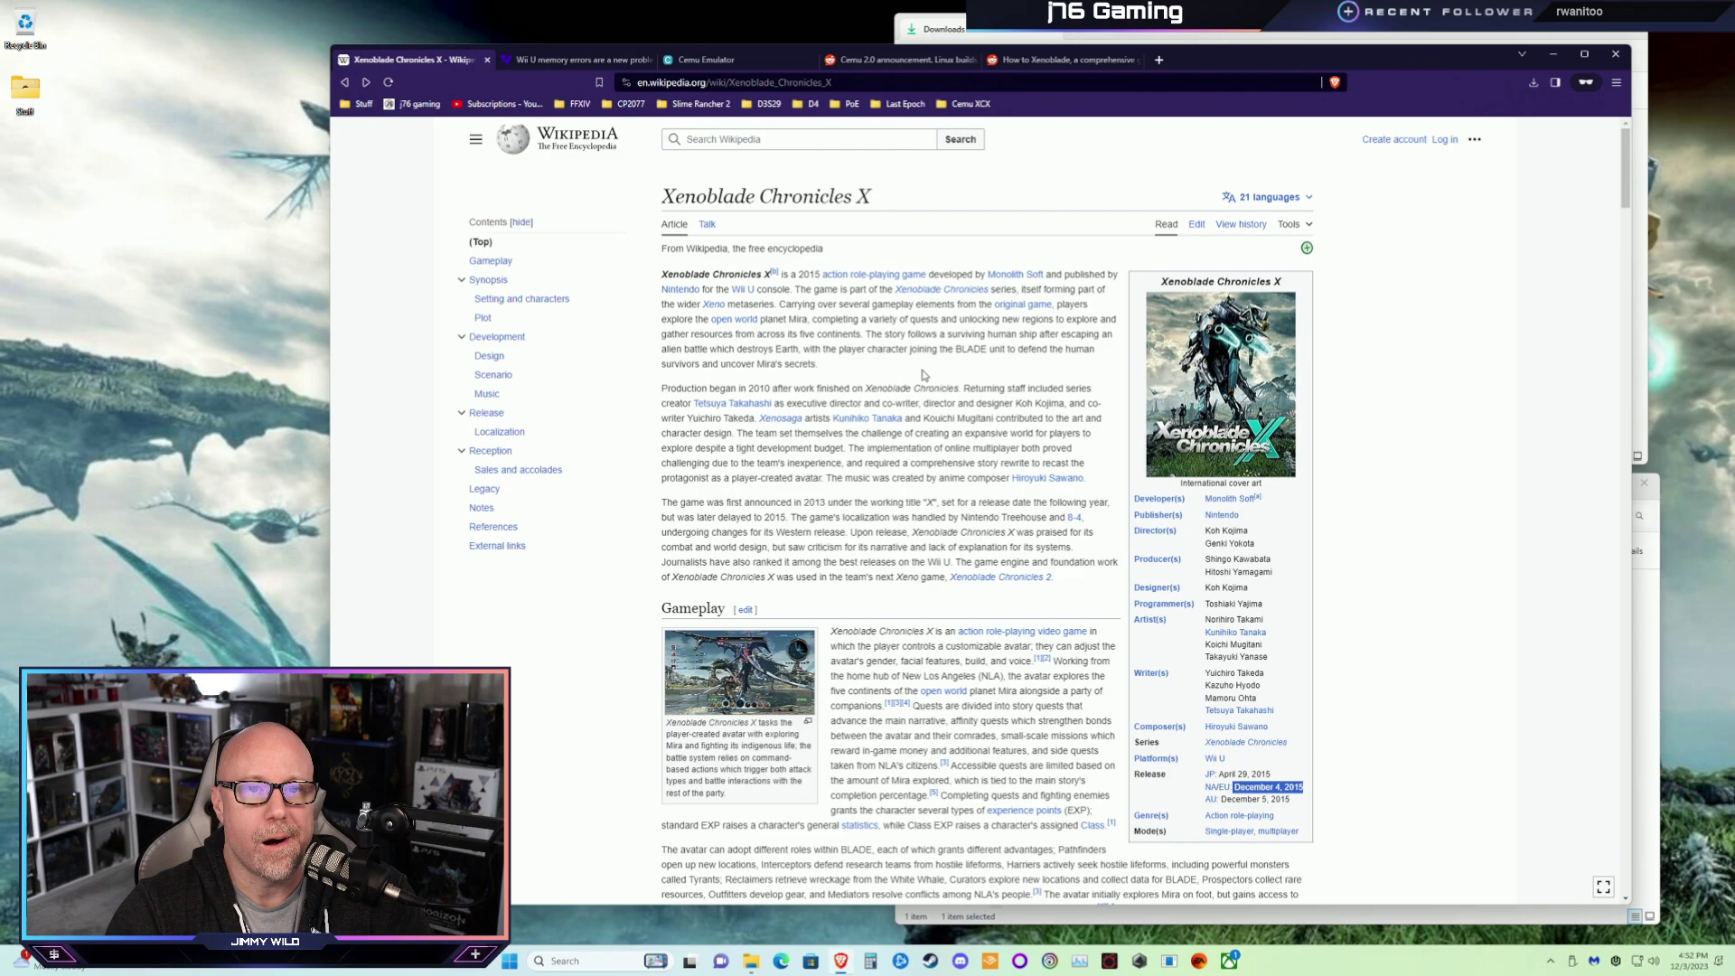
left_click(582, 63)
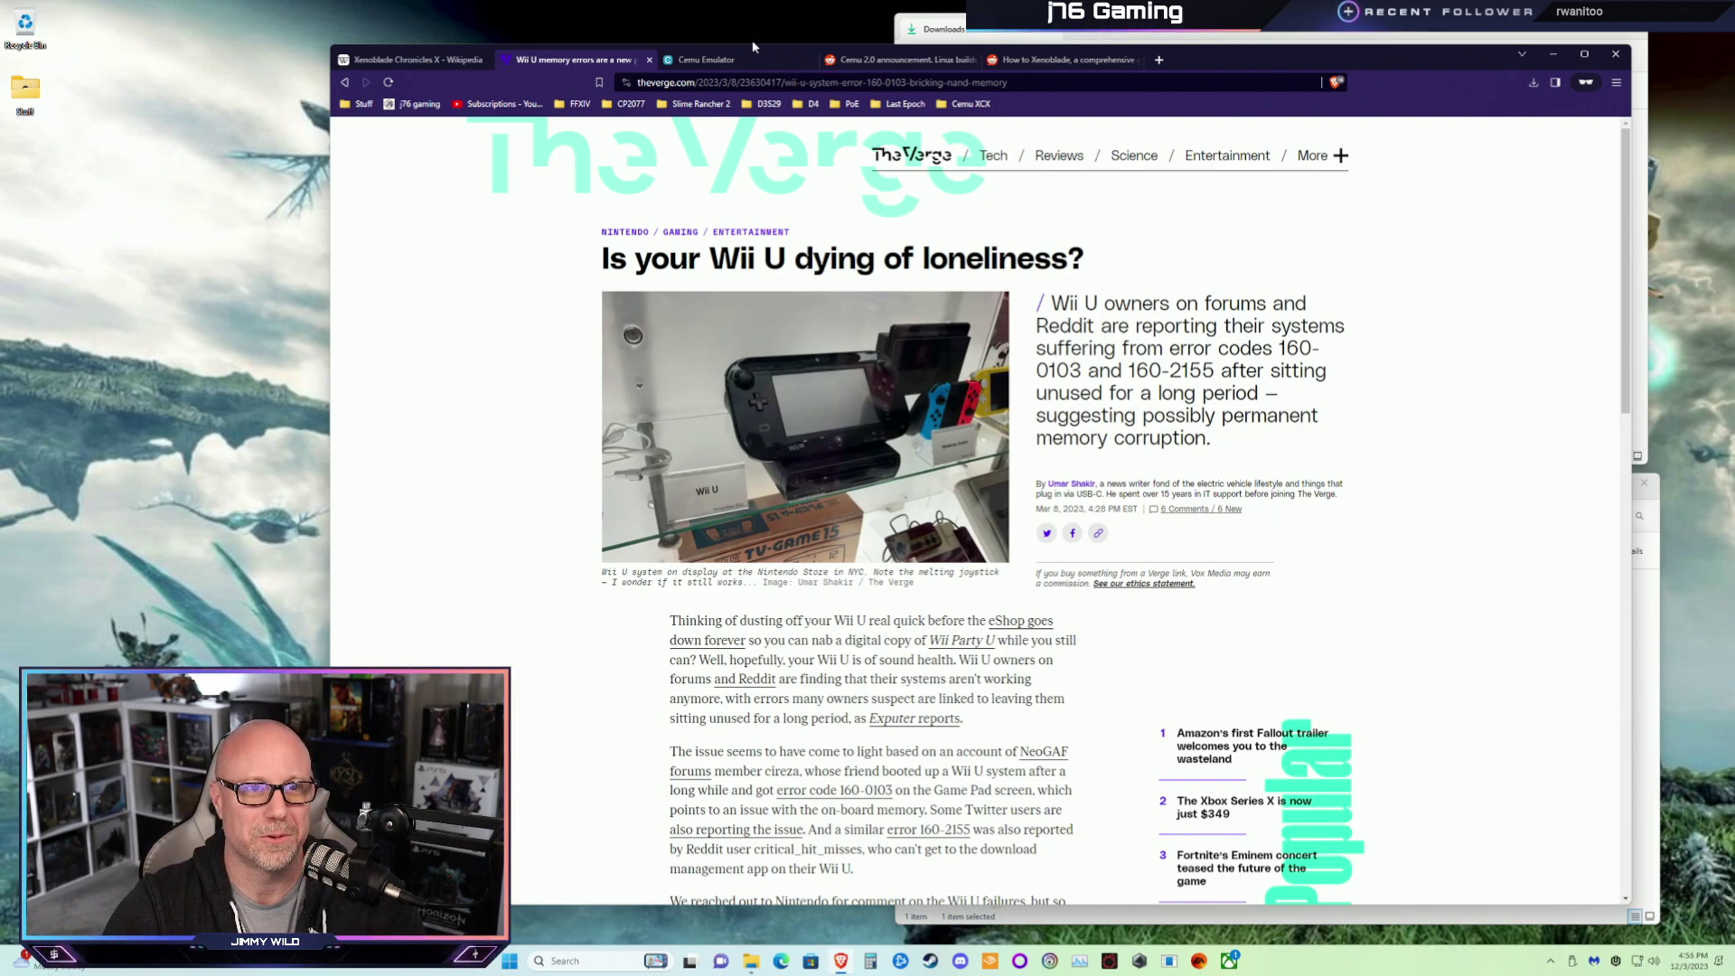
left_click(734, 59)
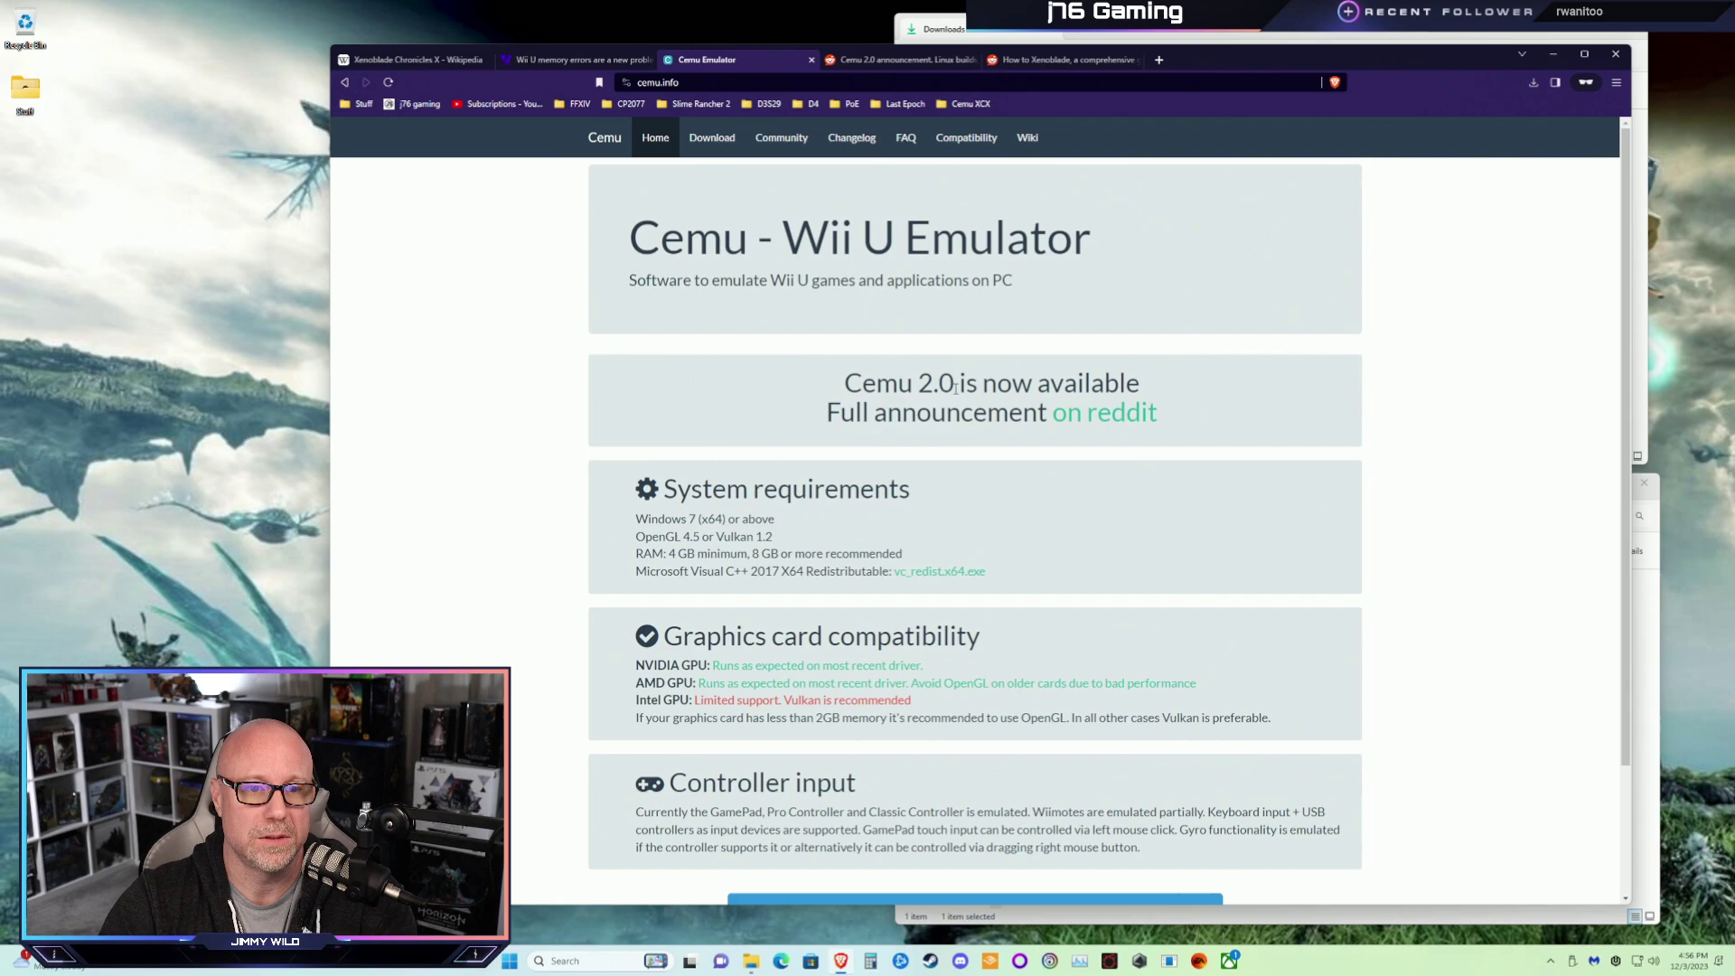
key("ctrl+Tab")
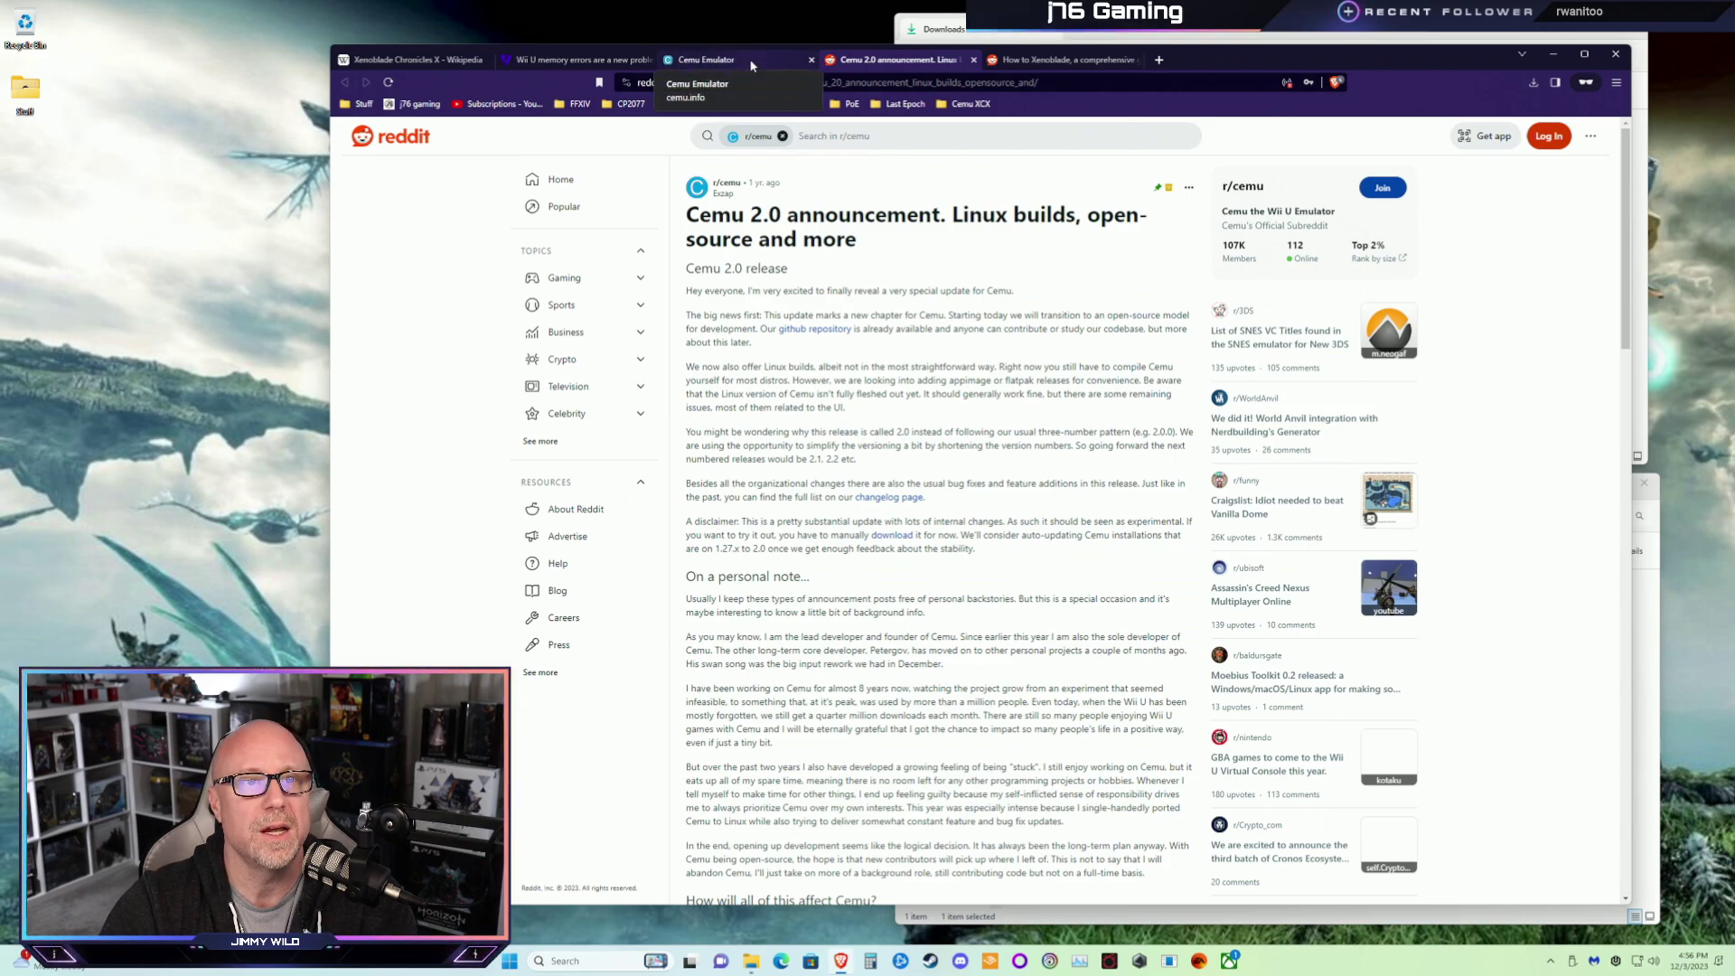
left_click(1043, 61)
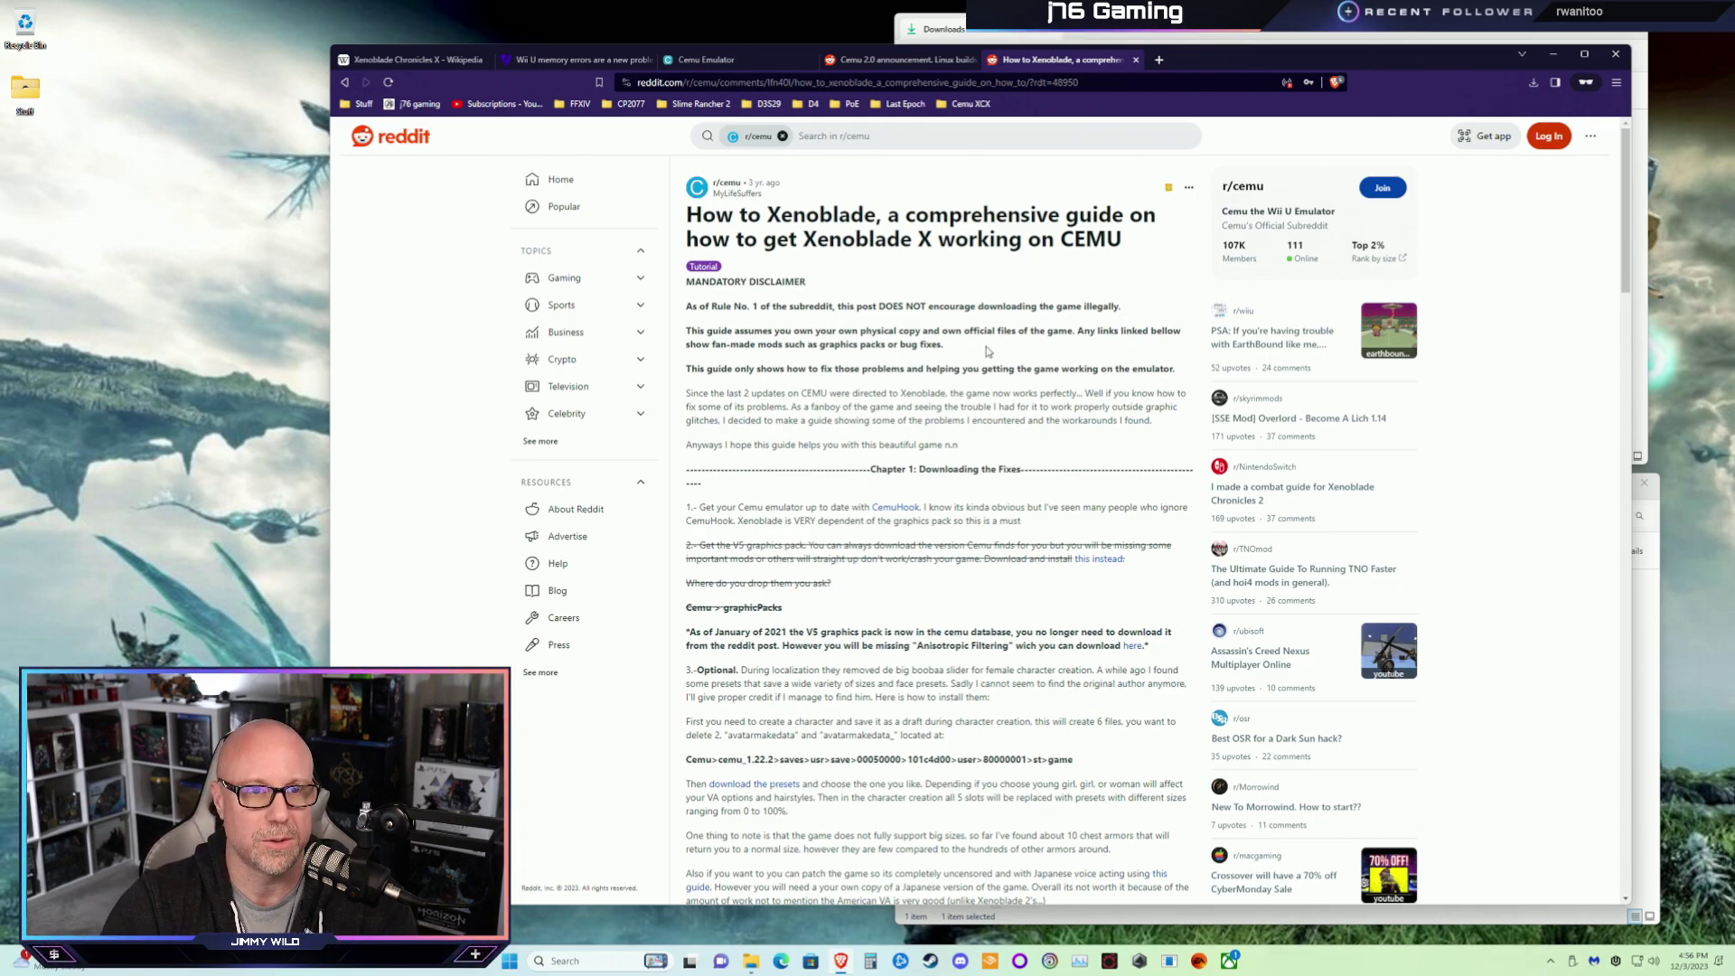
Examine the graphics card compatibility notes on the Cemu home page, including the OpenGL and Vulkan recommendations
left_click(730, 62)
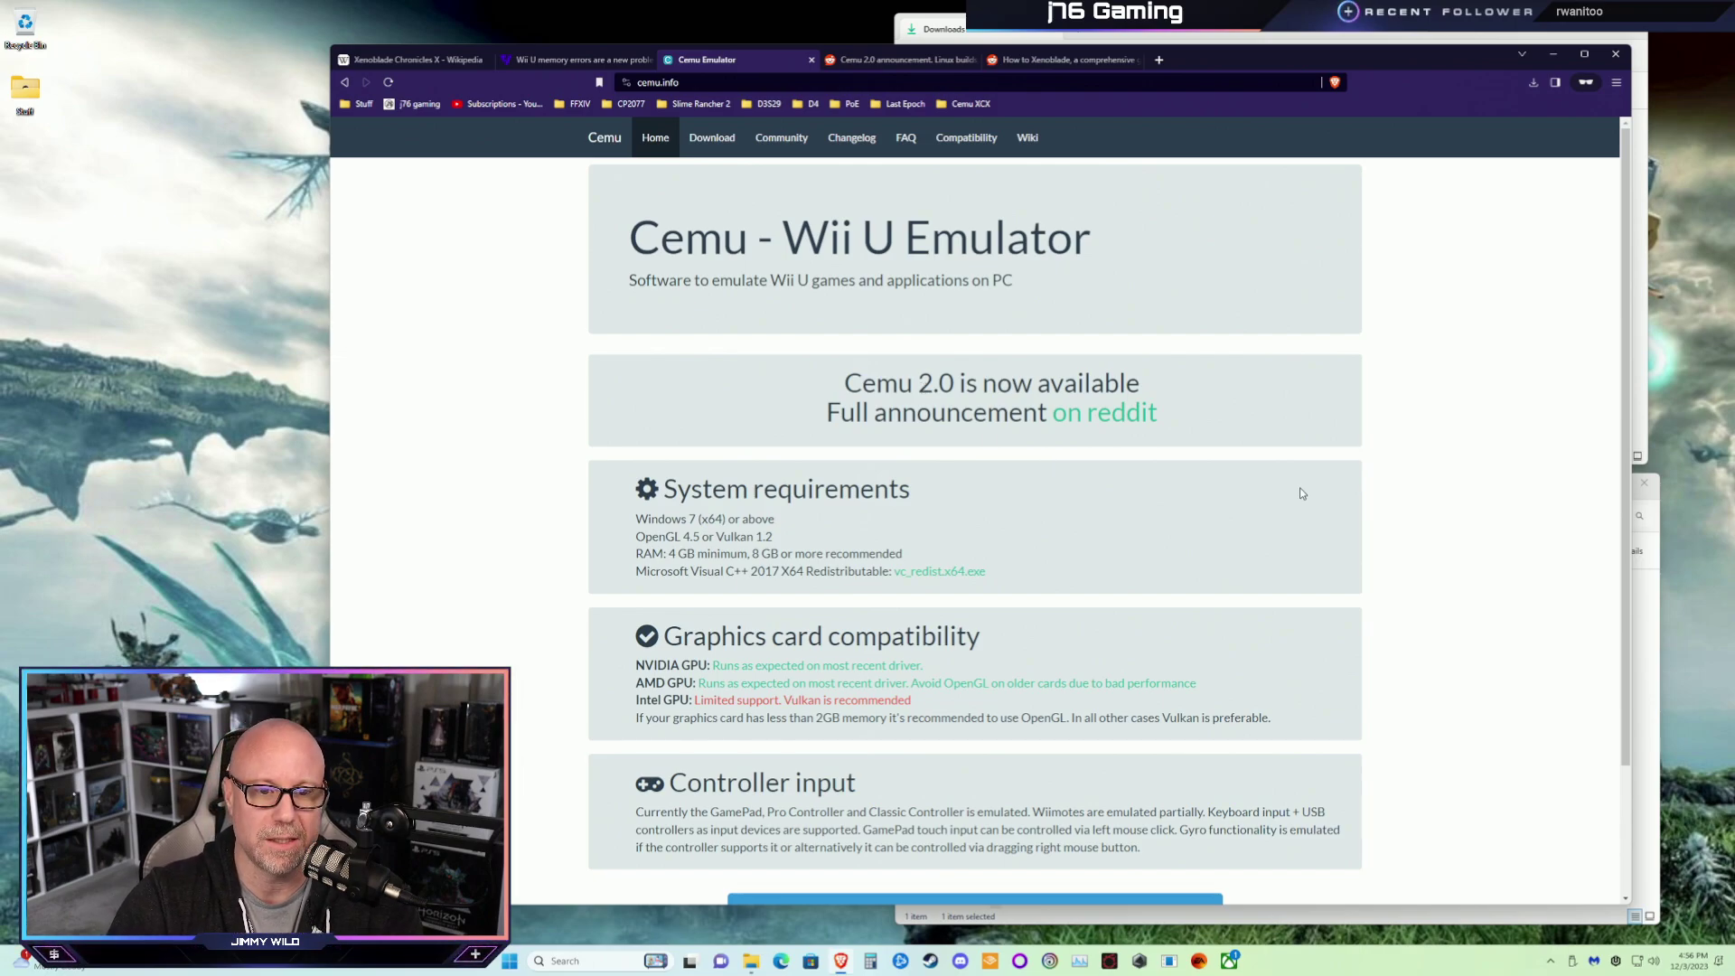
scroll(1277, 419, "down", 2)
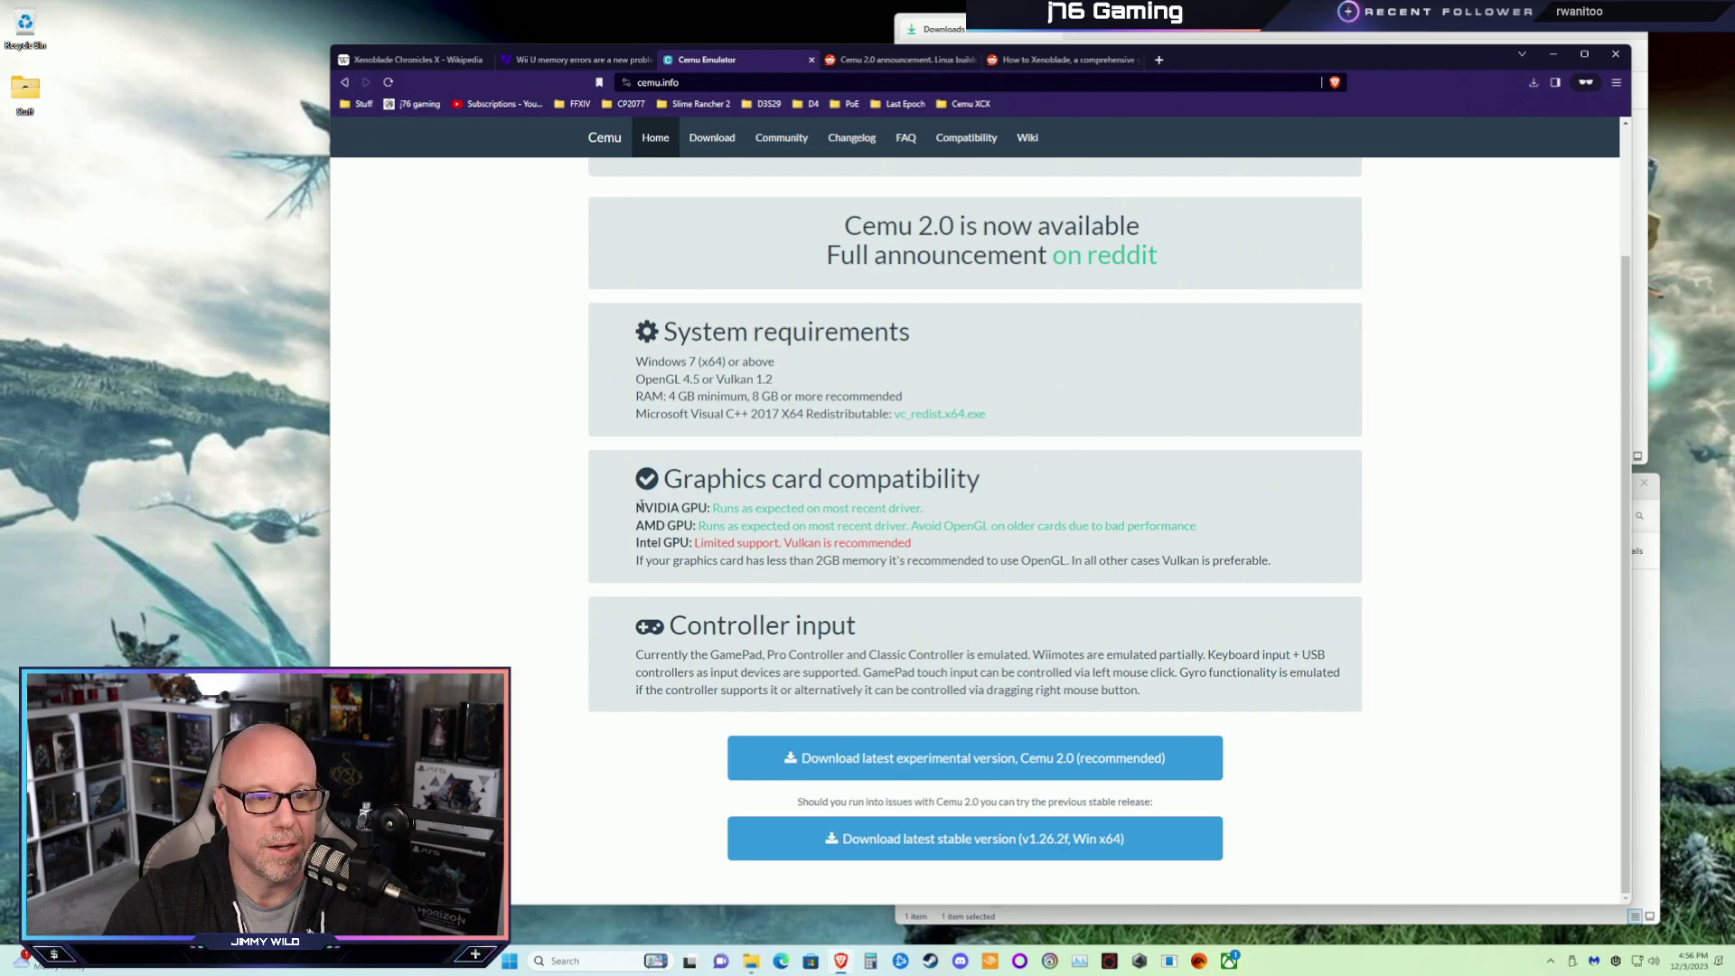
left_click_drag(635, 513, 1297, 559)
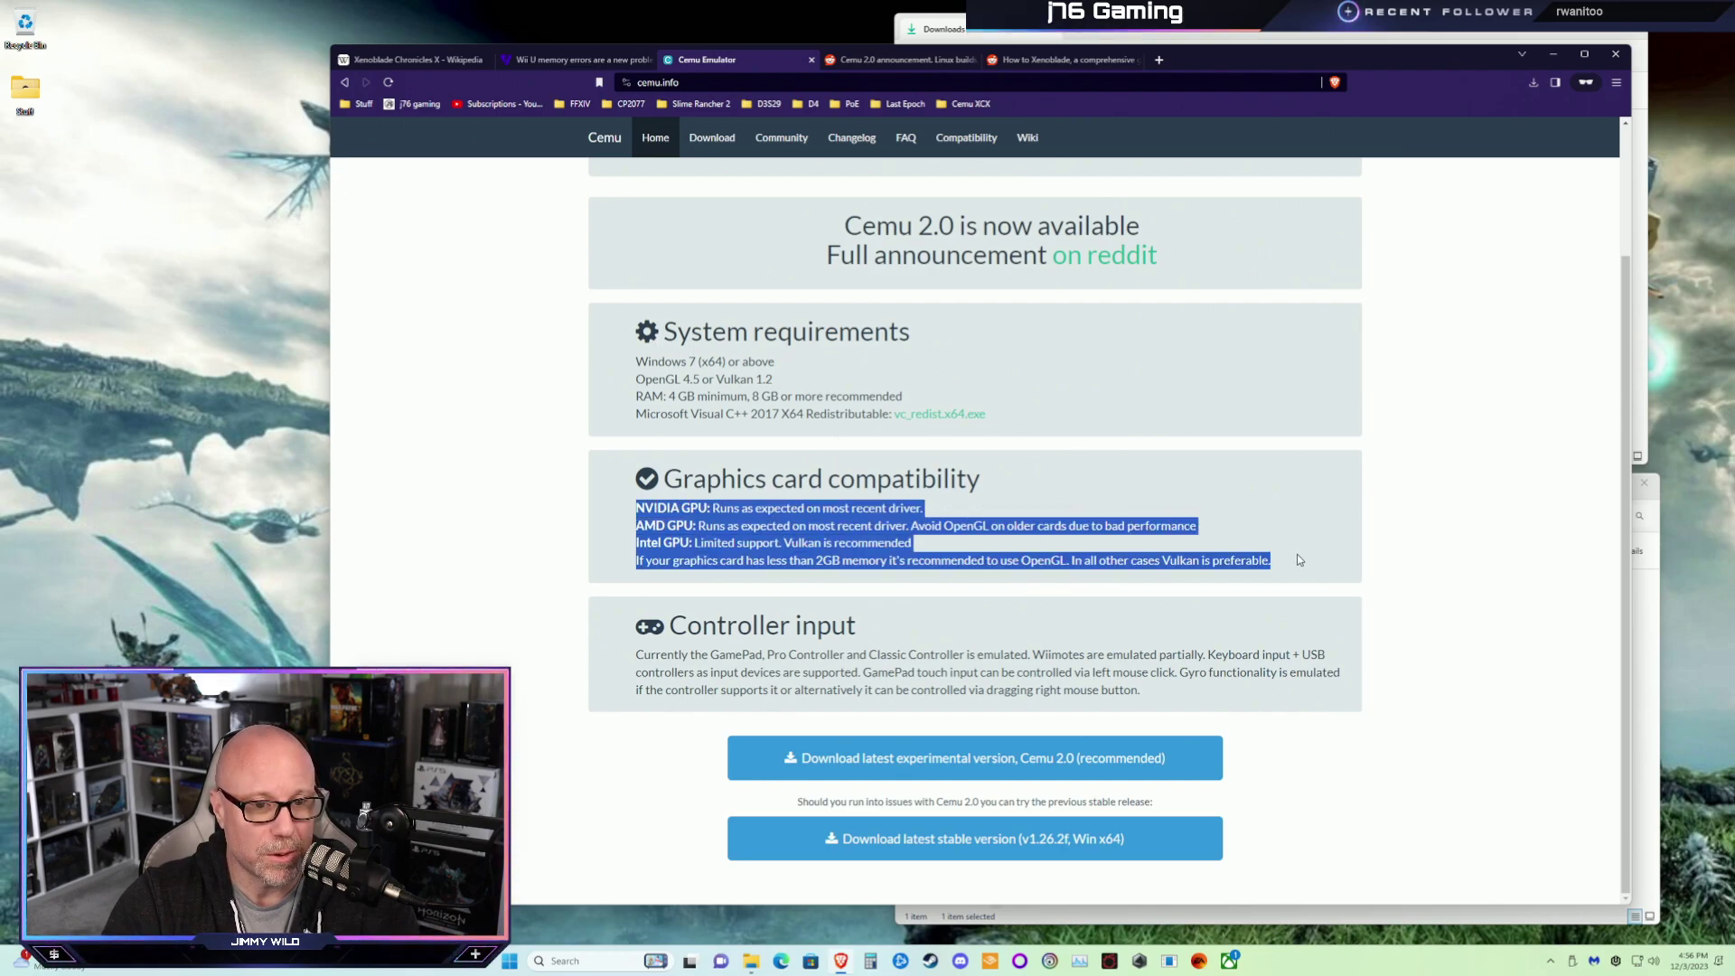
left_click(1297, 559)
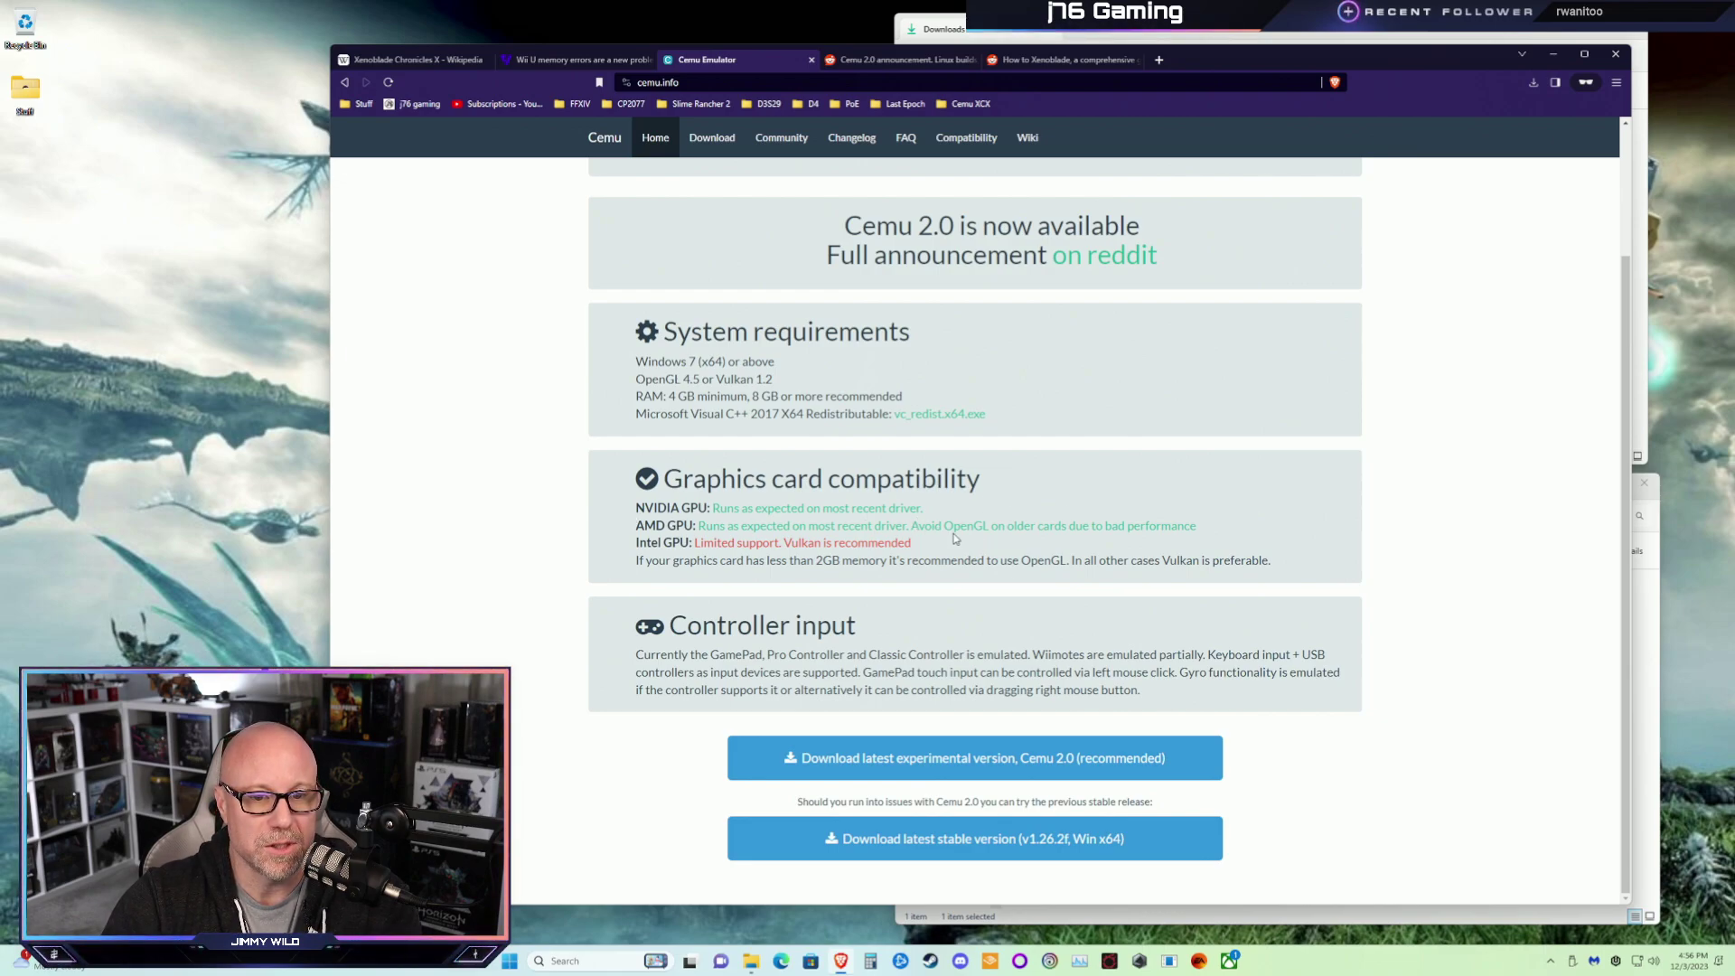
left_click_drag(1292, 564, 1075, 562)
left_click(1191, 555)
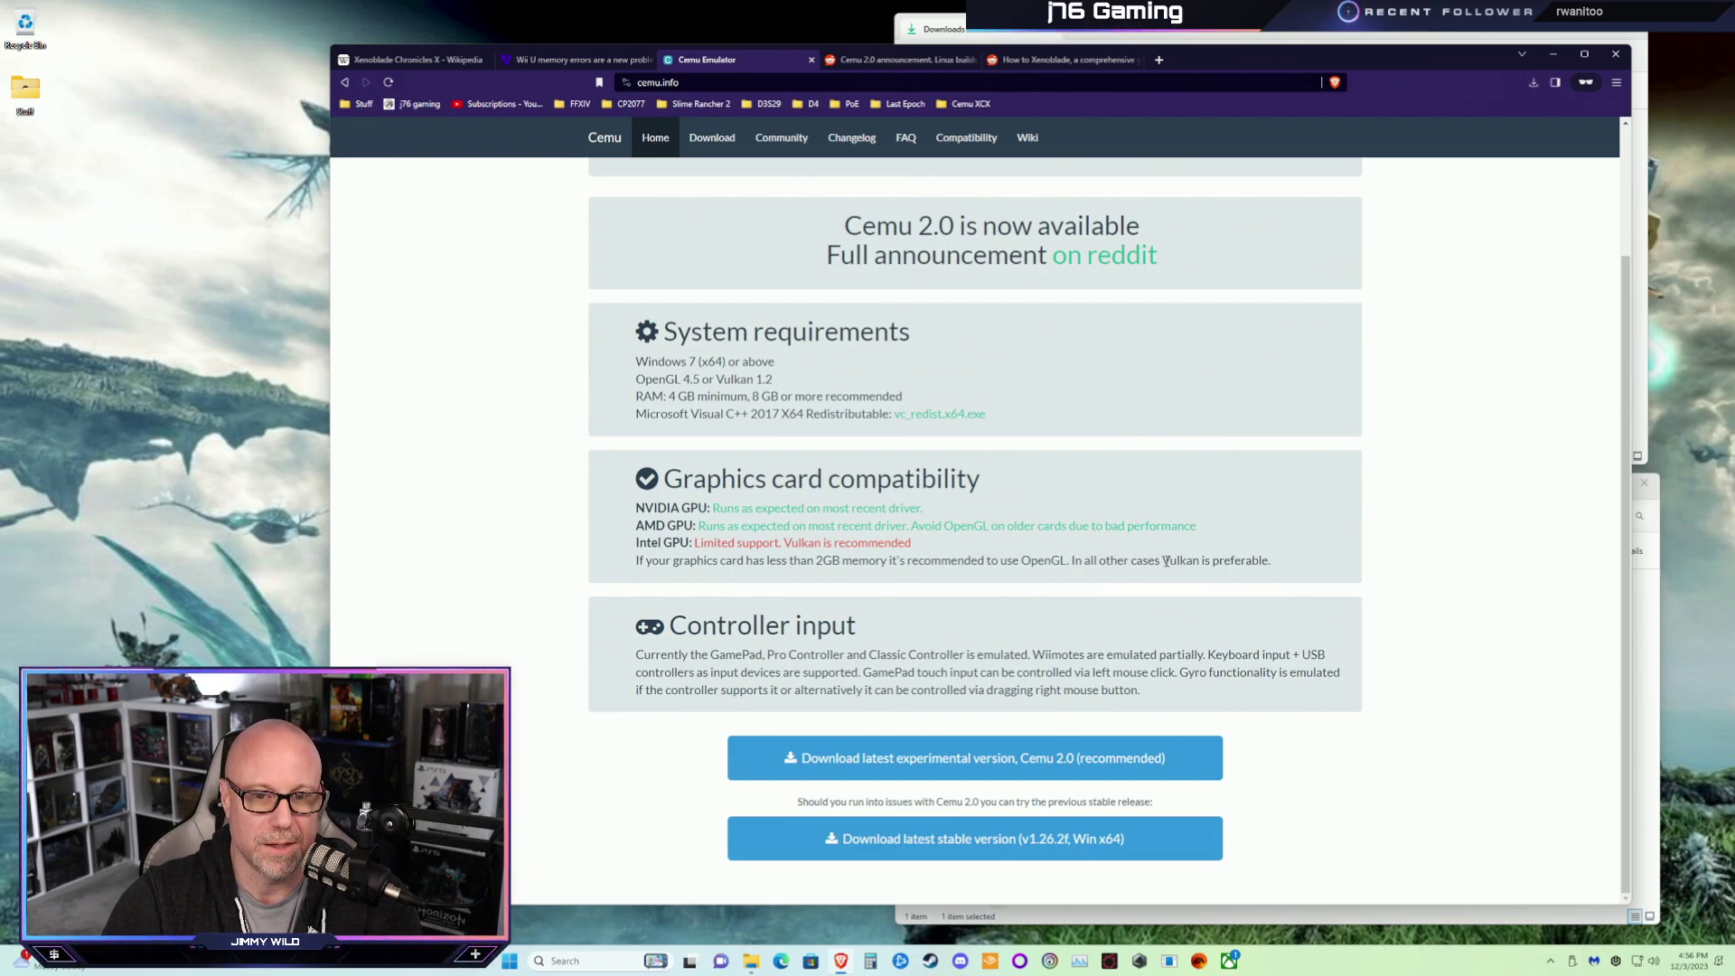
double_click(1182, 560)
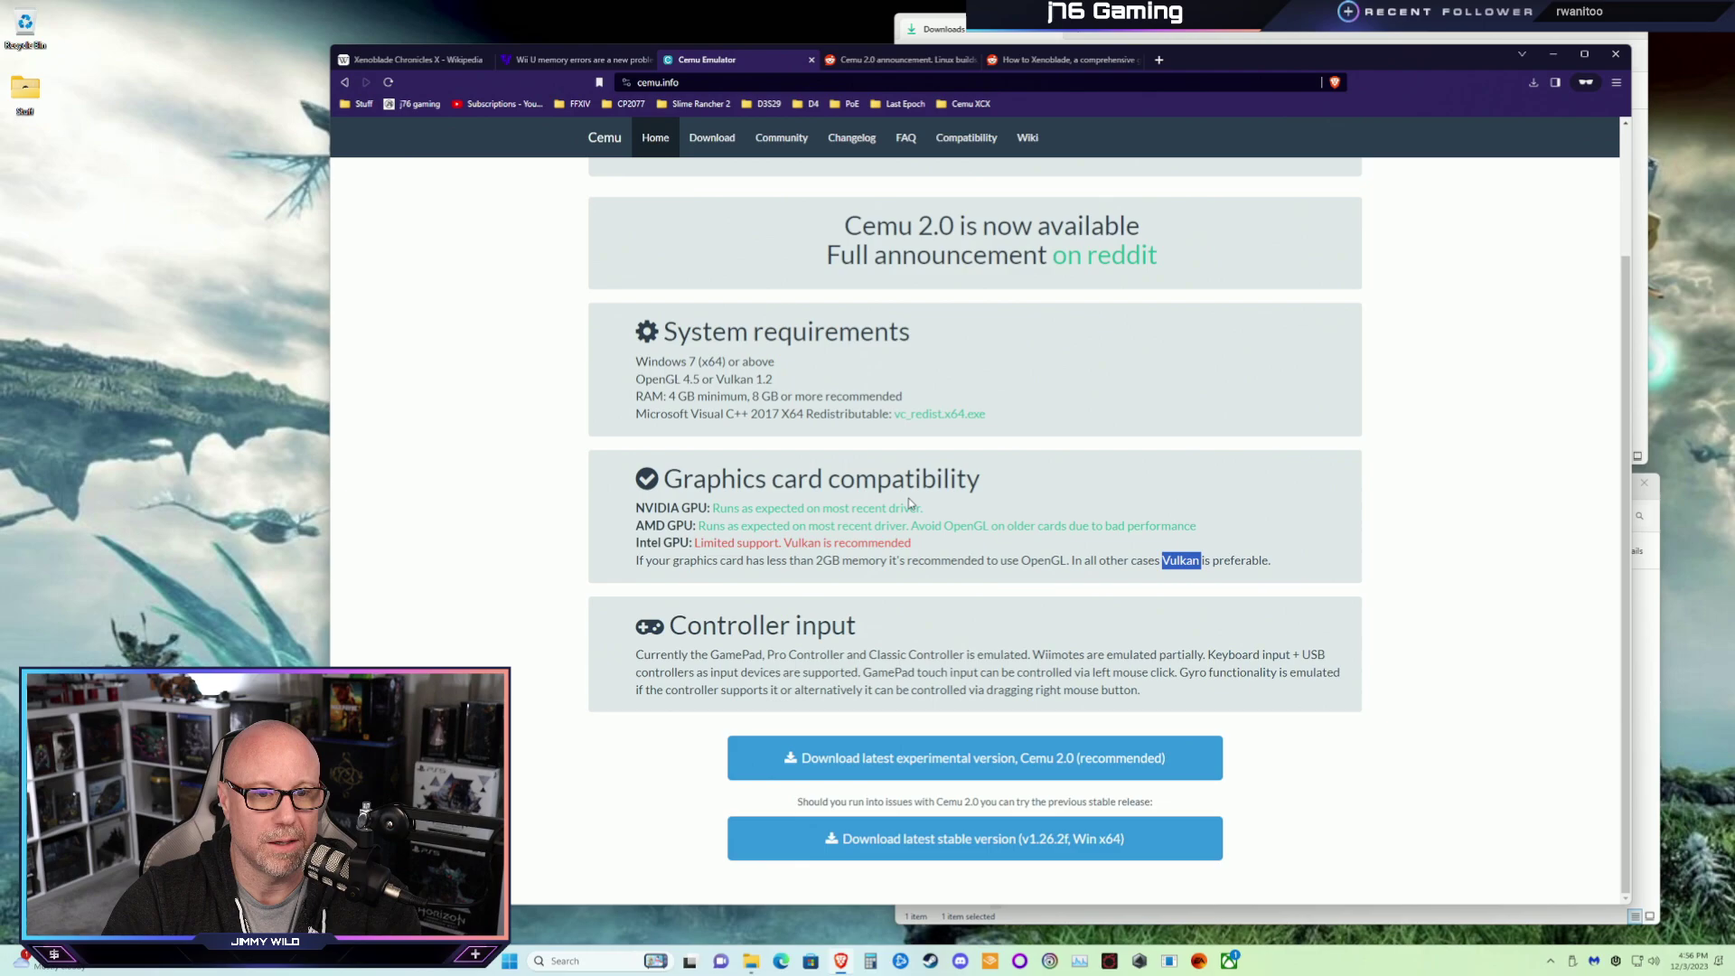
left_click(662, 503)
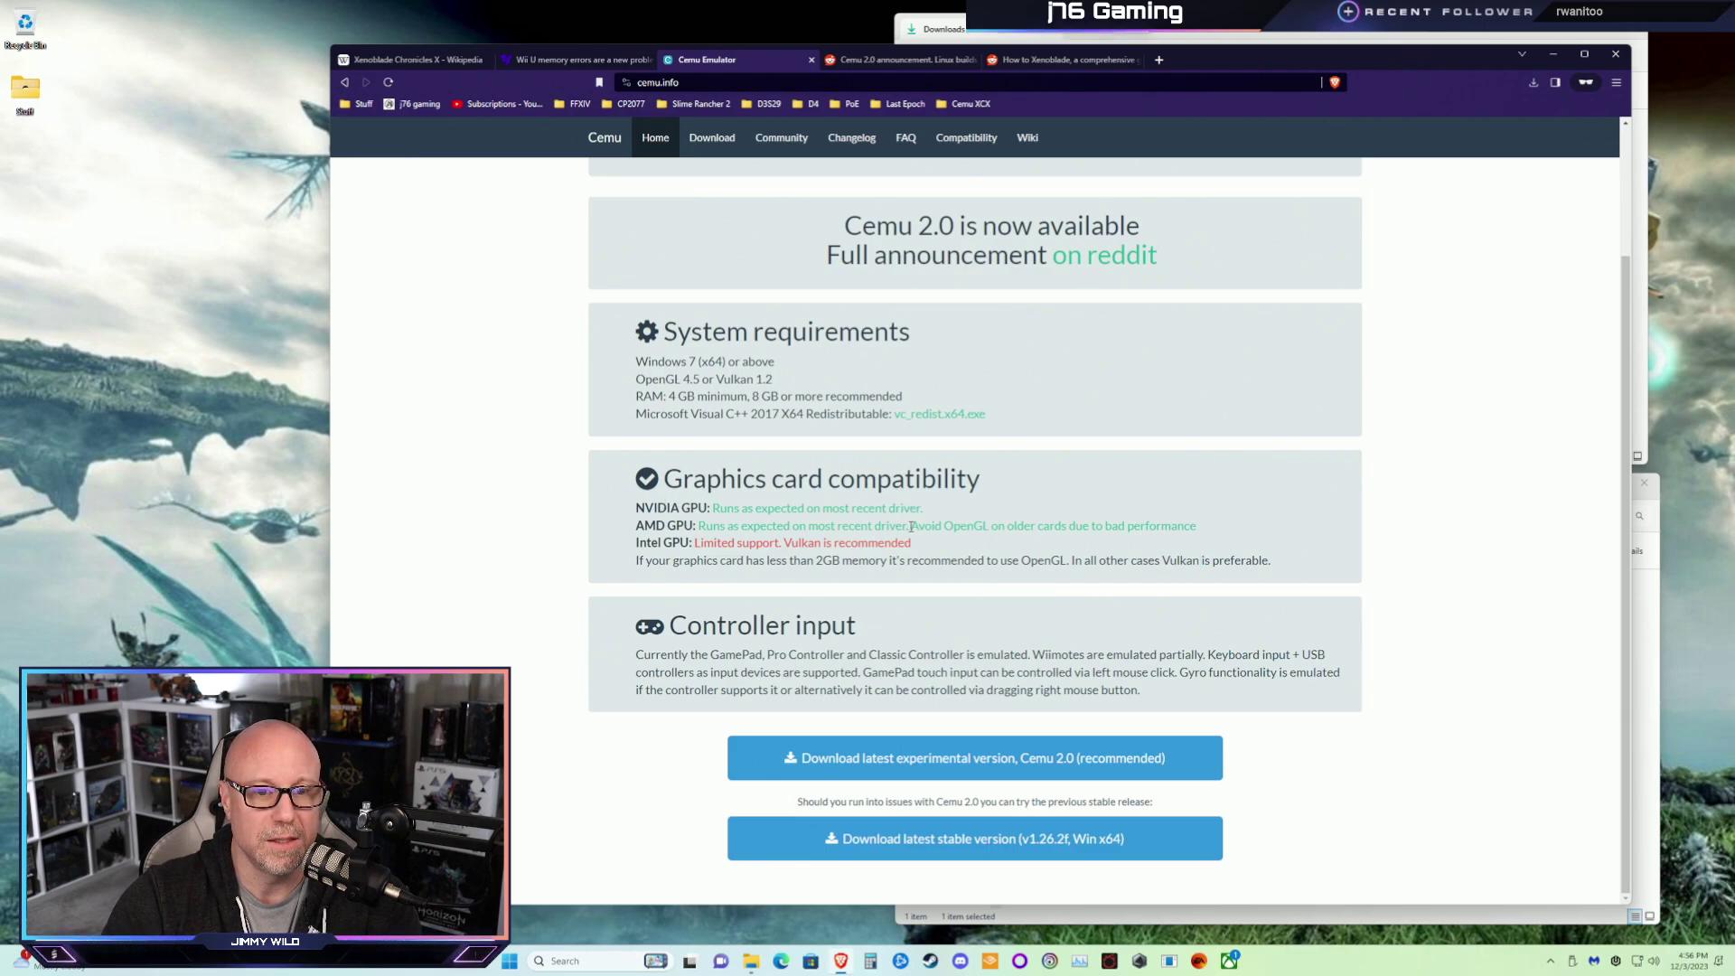
left_click_drag(898, 526, 1062, 528)
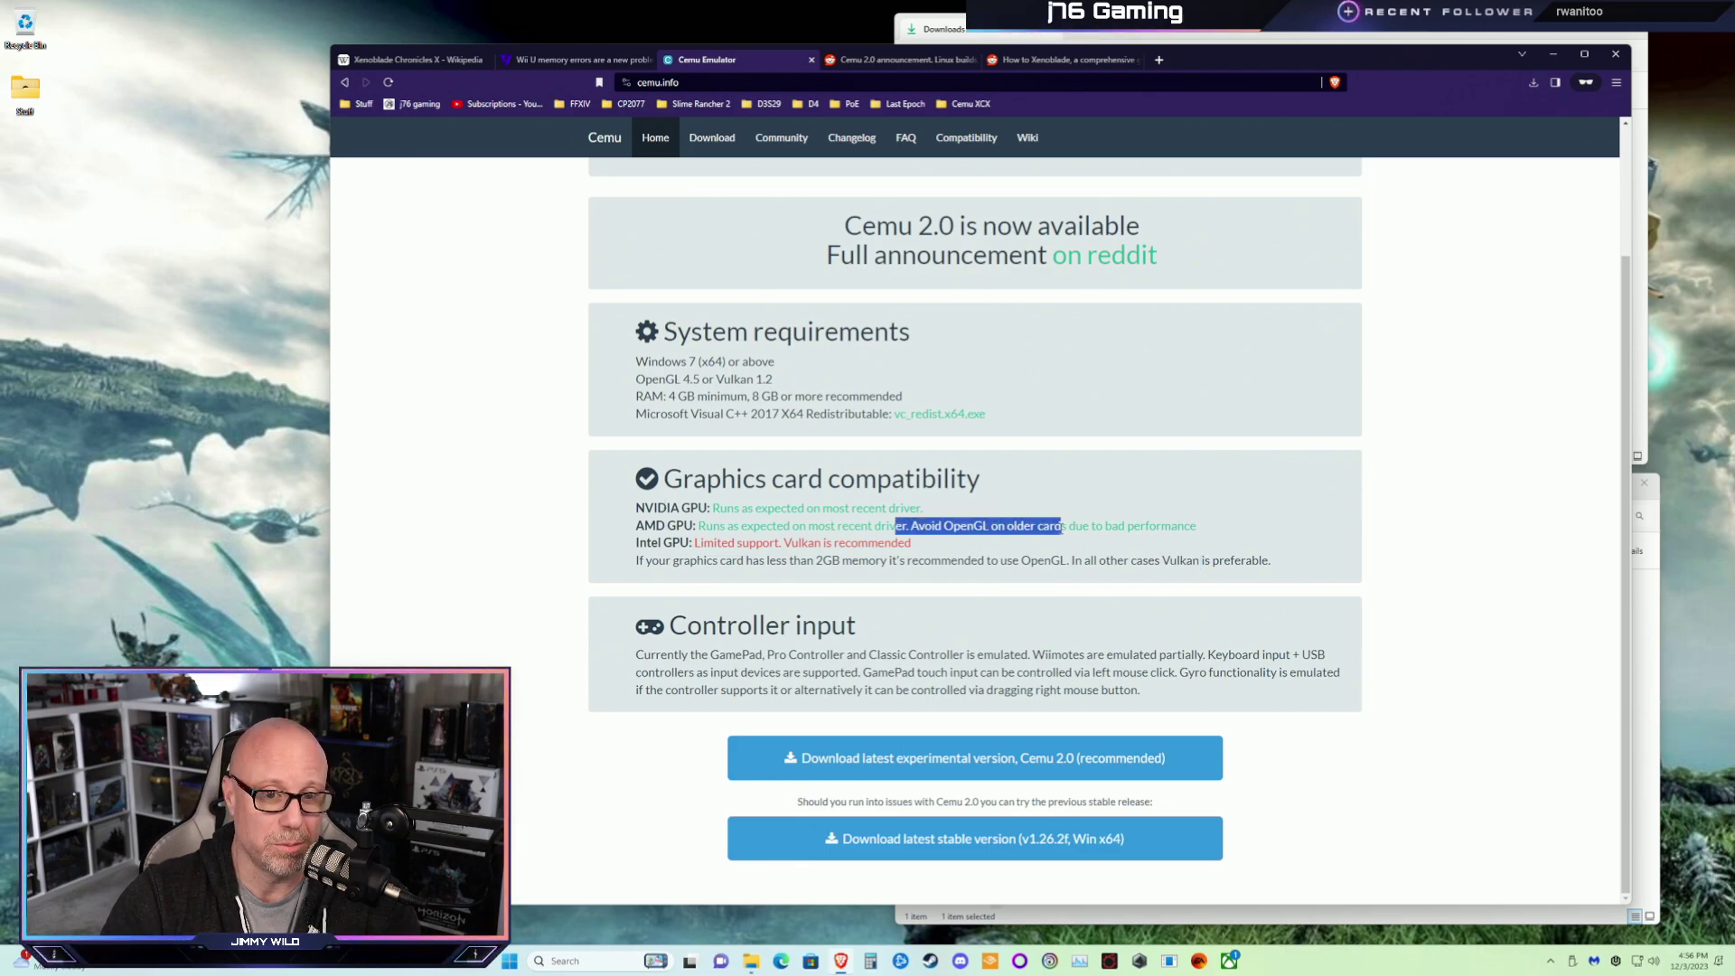
left_click(775, 542)
double_click(803, 542)
left_click(1194, 561)
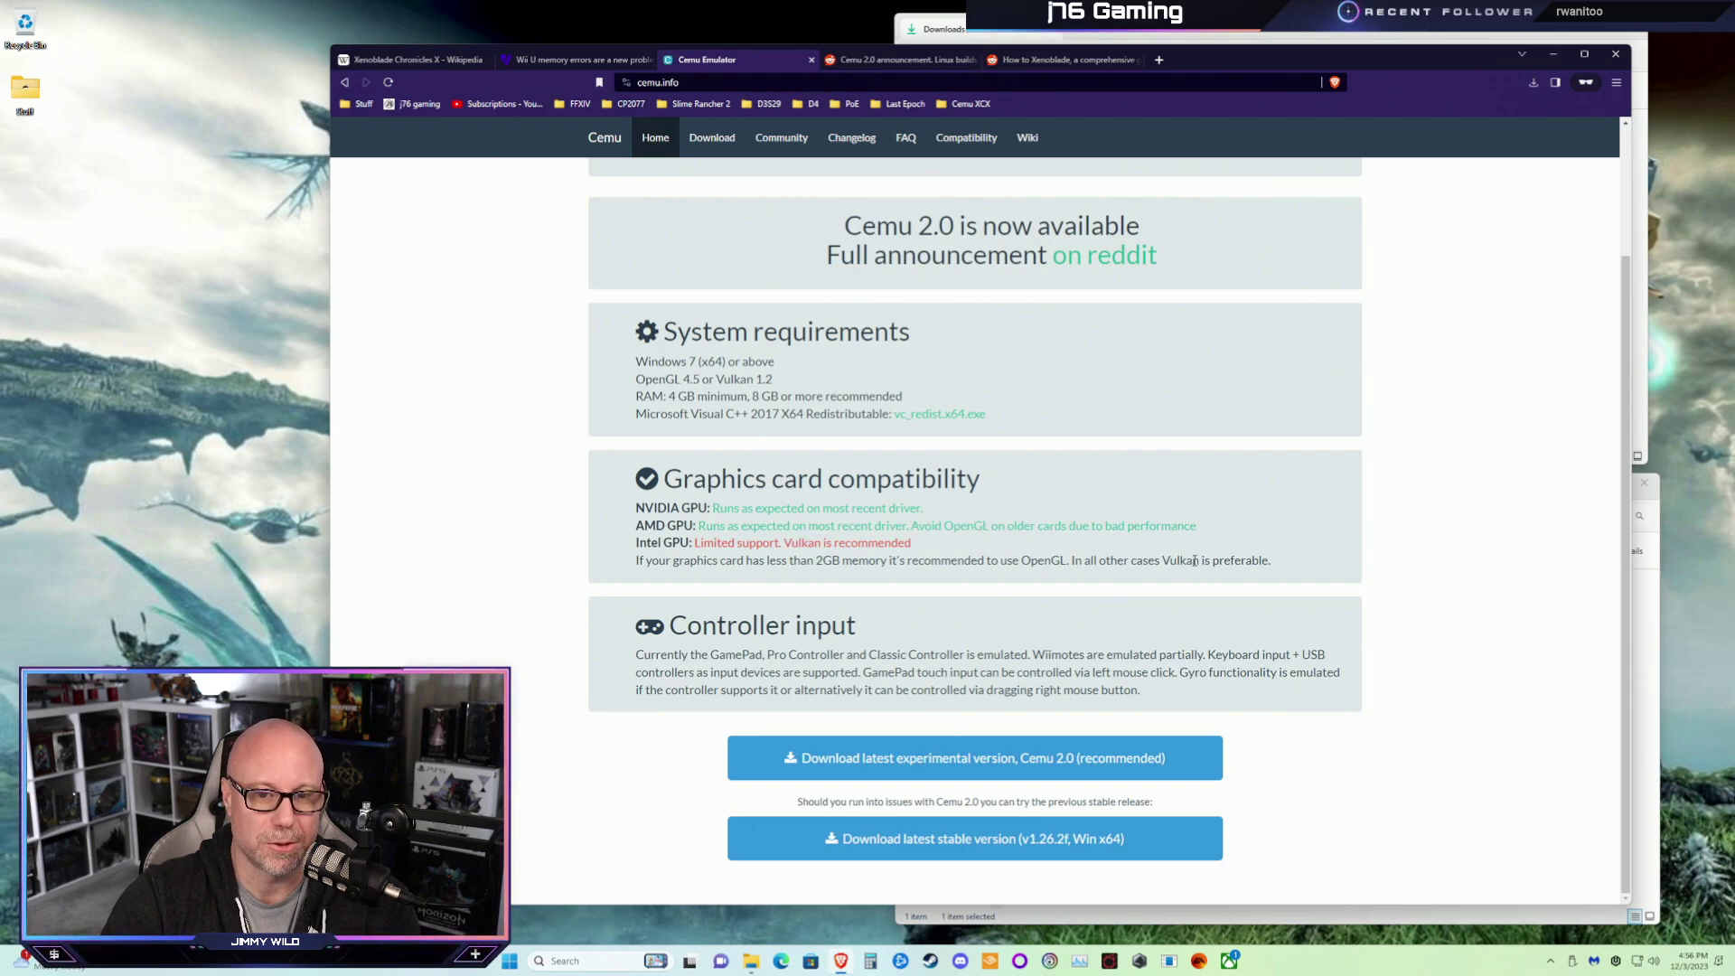
double_click(1184, 561)
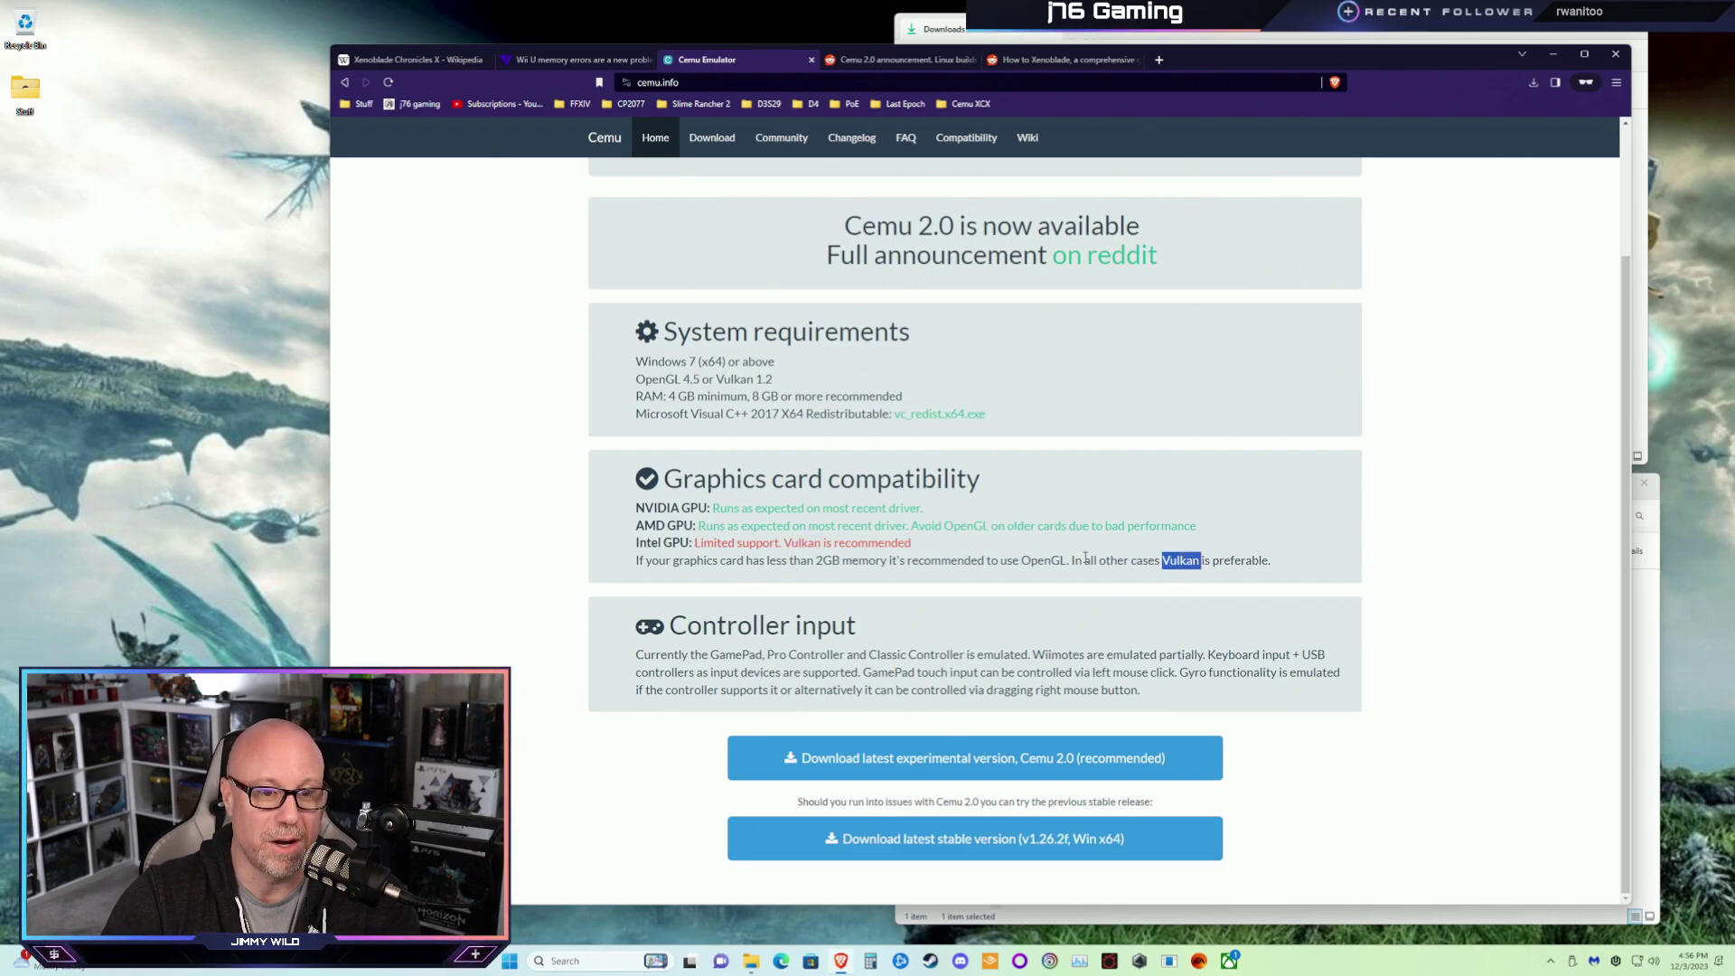
left_click(1038, 560)
double_click(1043, 560)
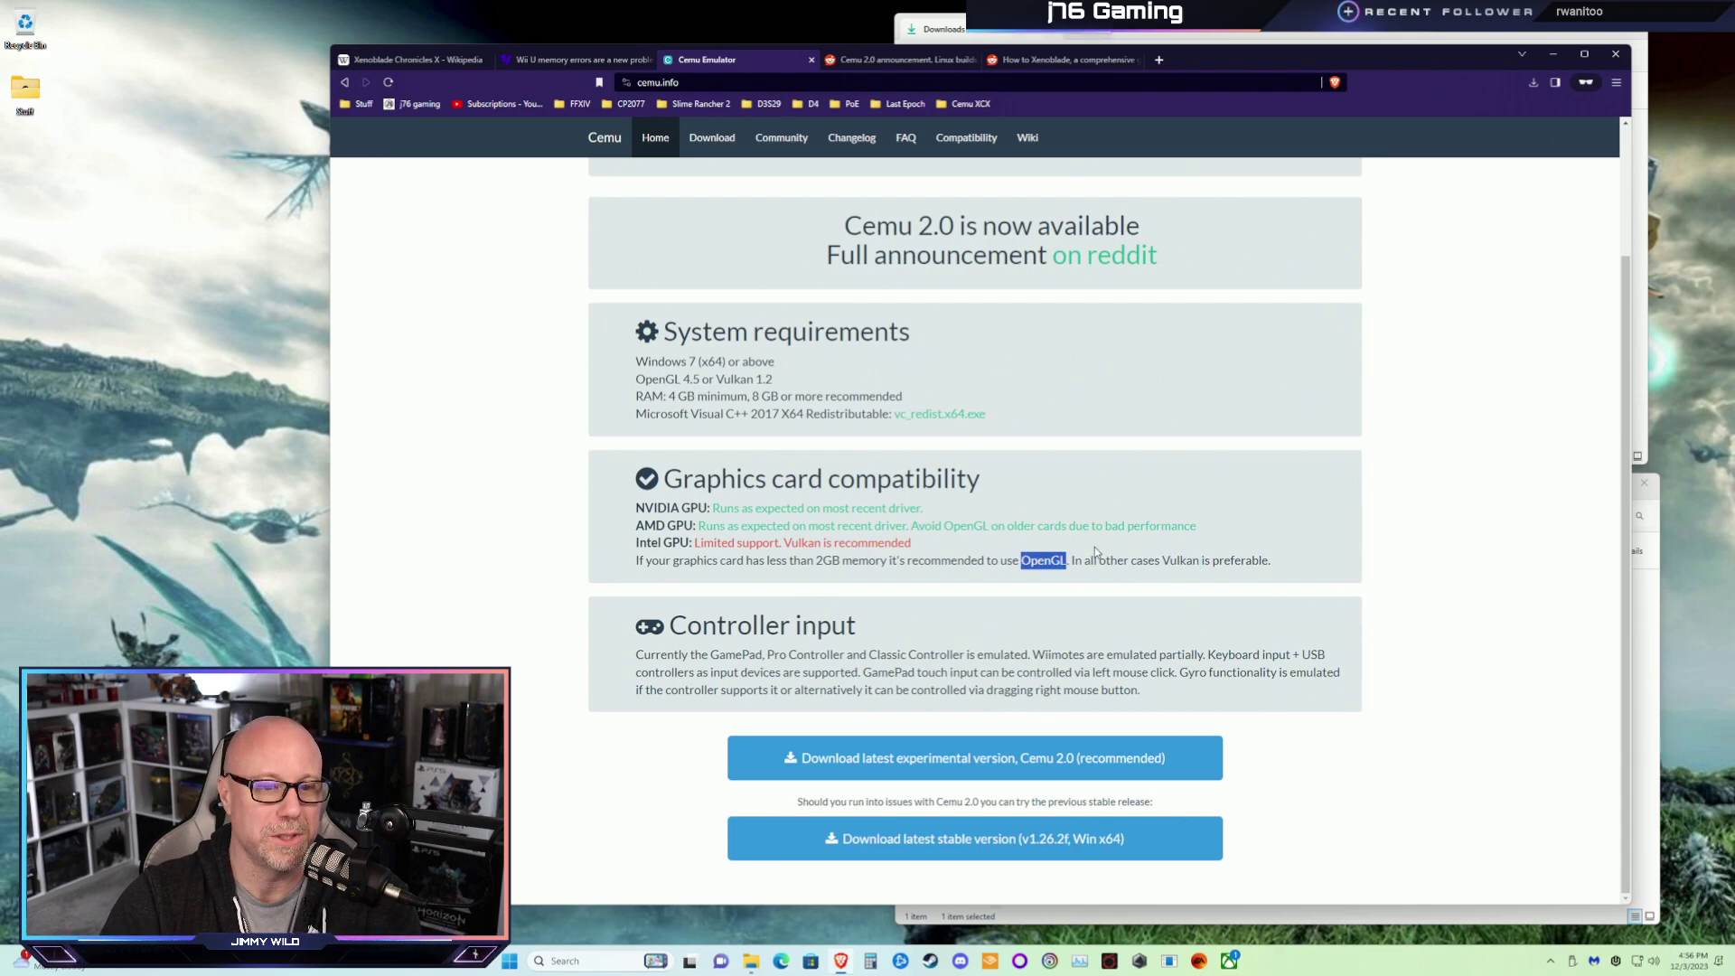
left_click(581, 443)
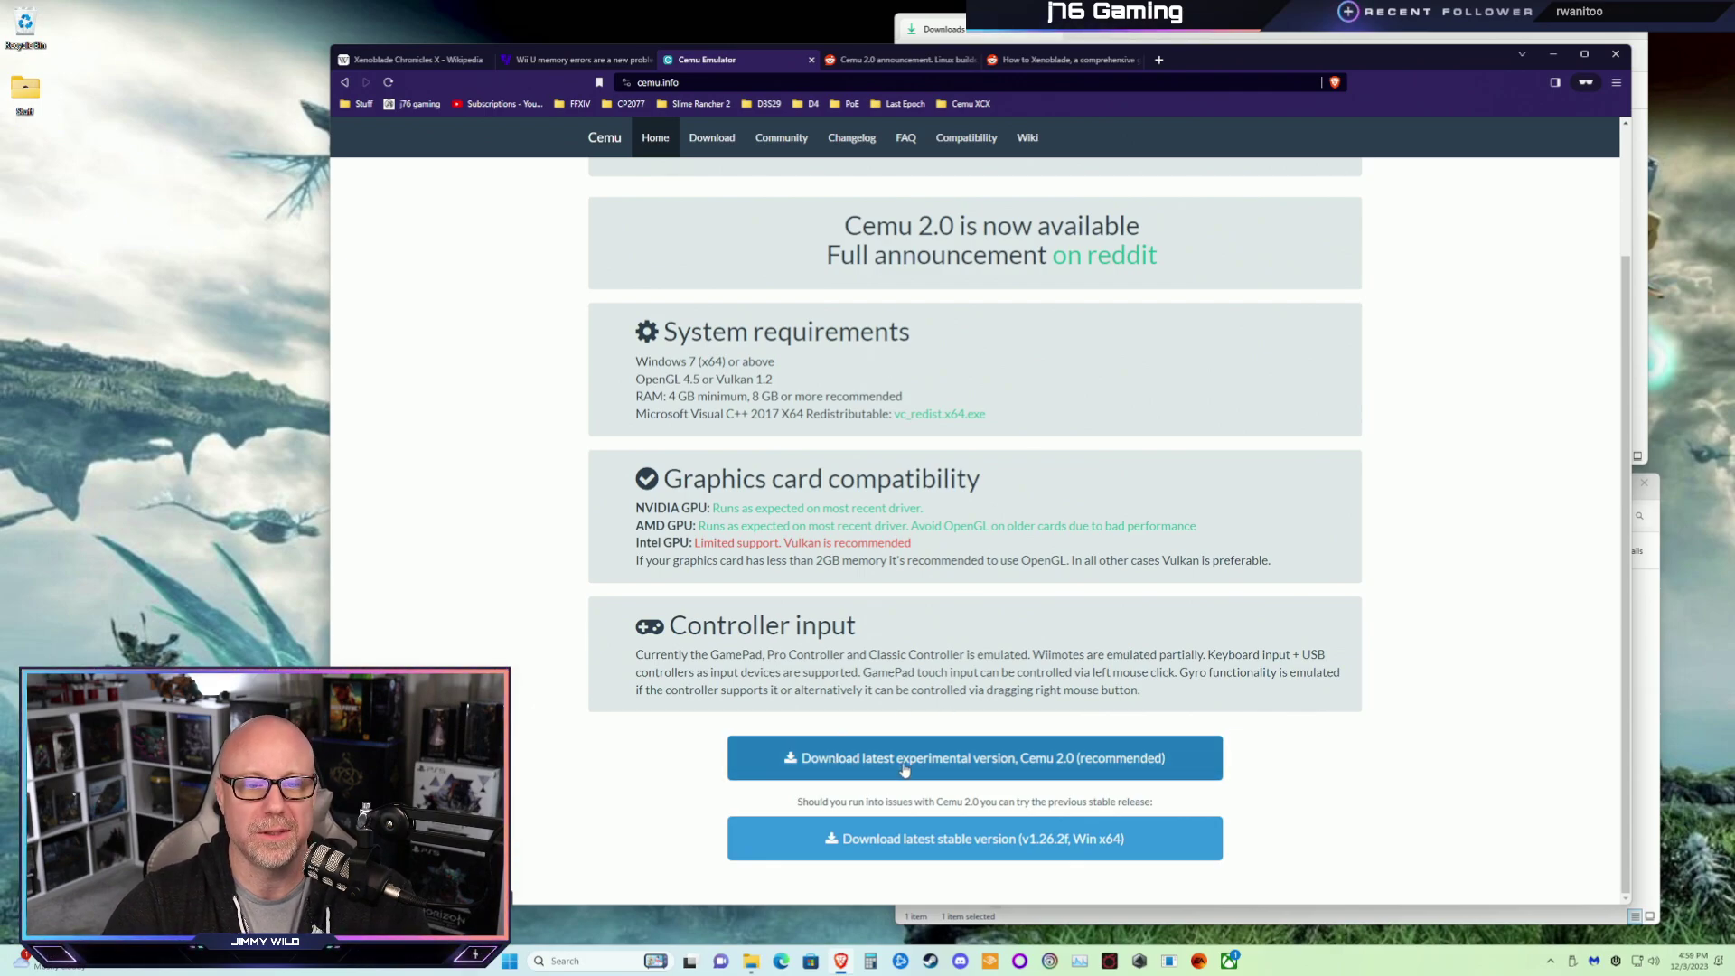
Download cemu-2.0-59-windows-x64.zip from the Cemu 2.0-59 (Experimental) GitHub release into the Downloads folder
left_click(1120, 763)
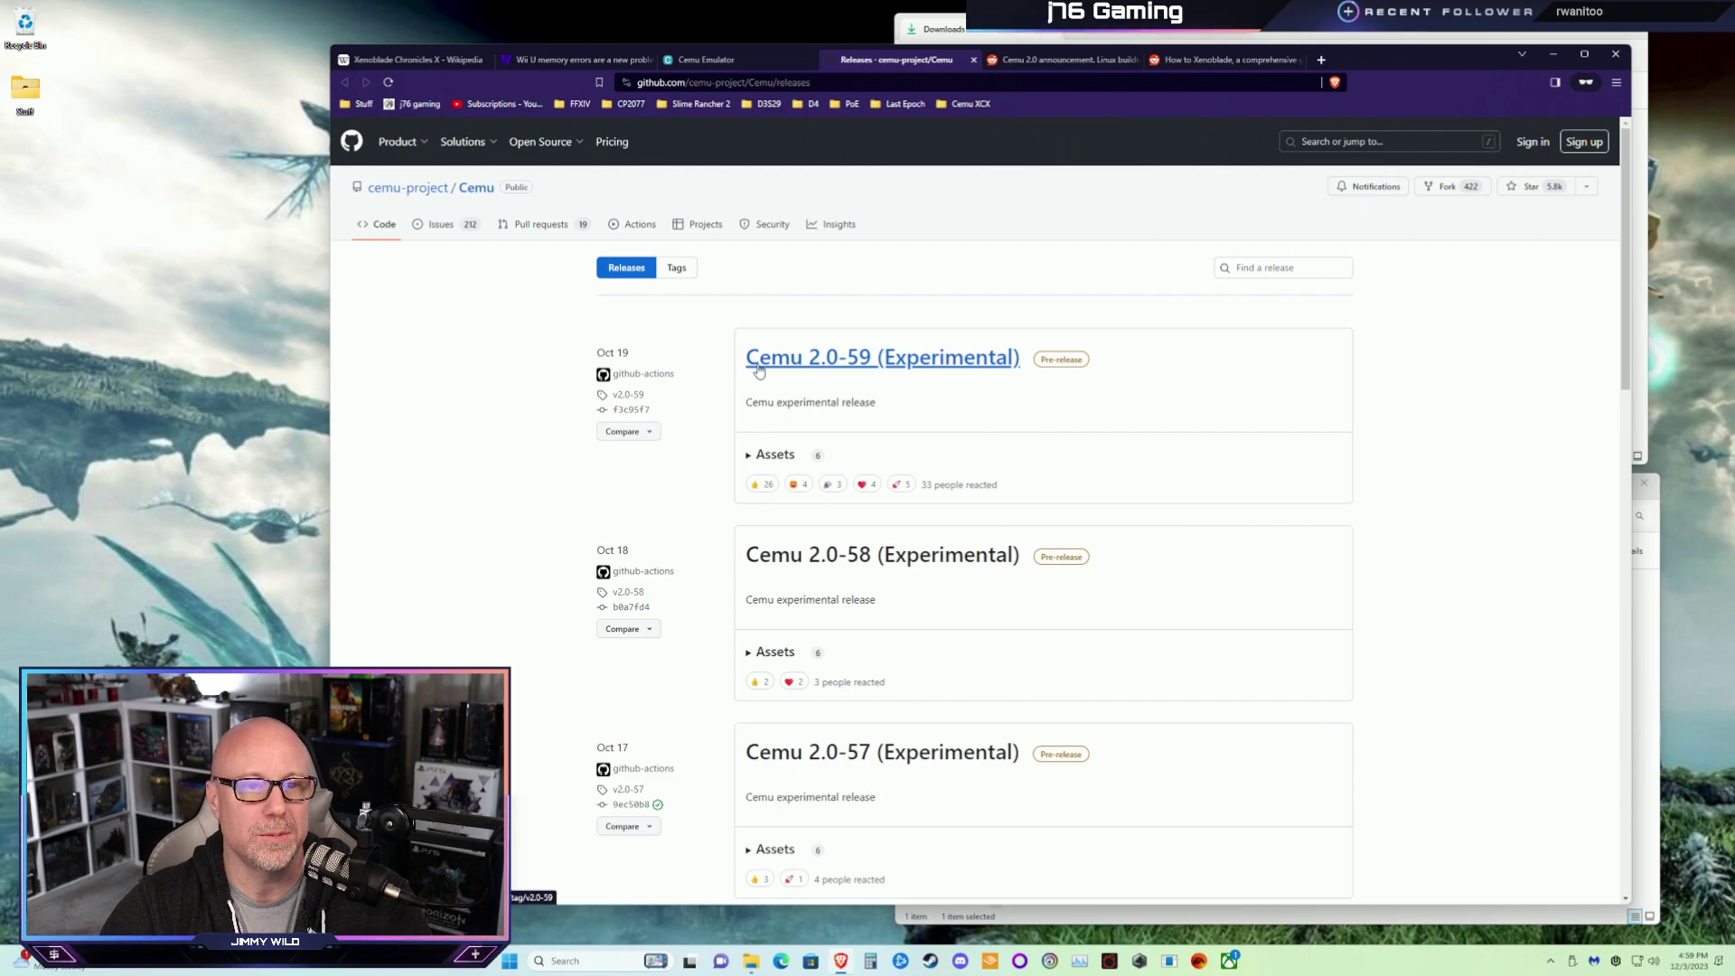
left_click(881, 362)
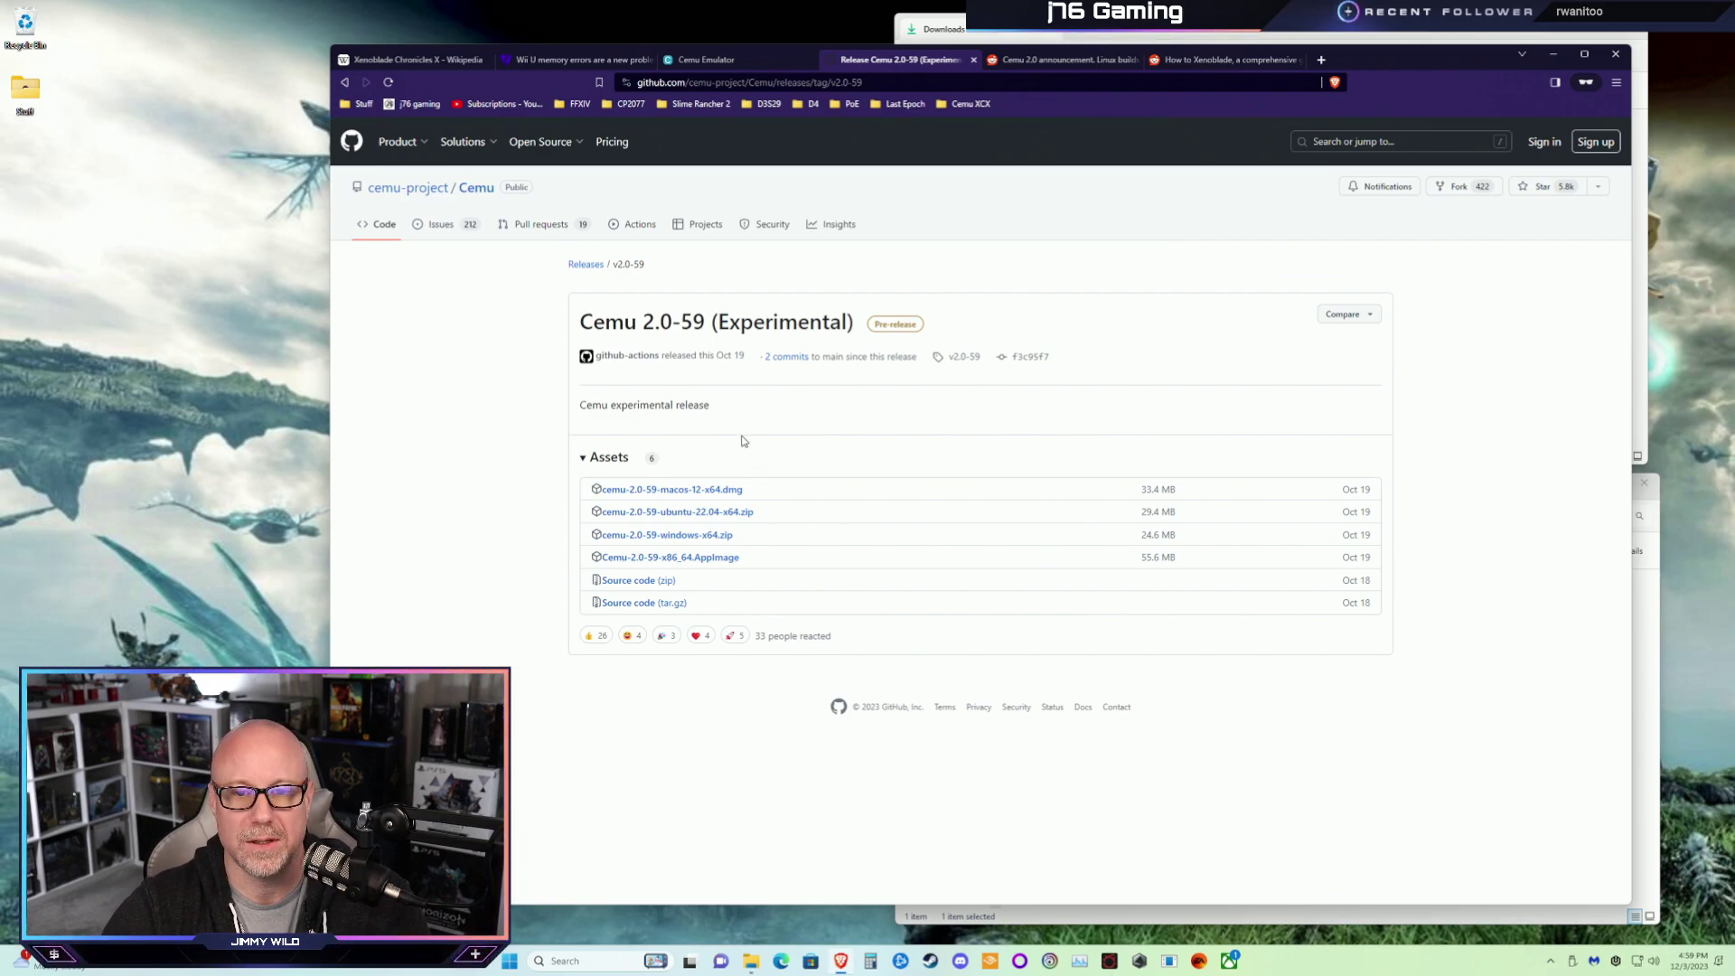
left_click(676, 535)
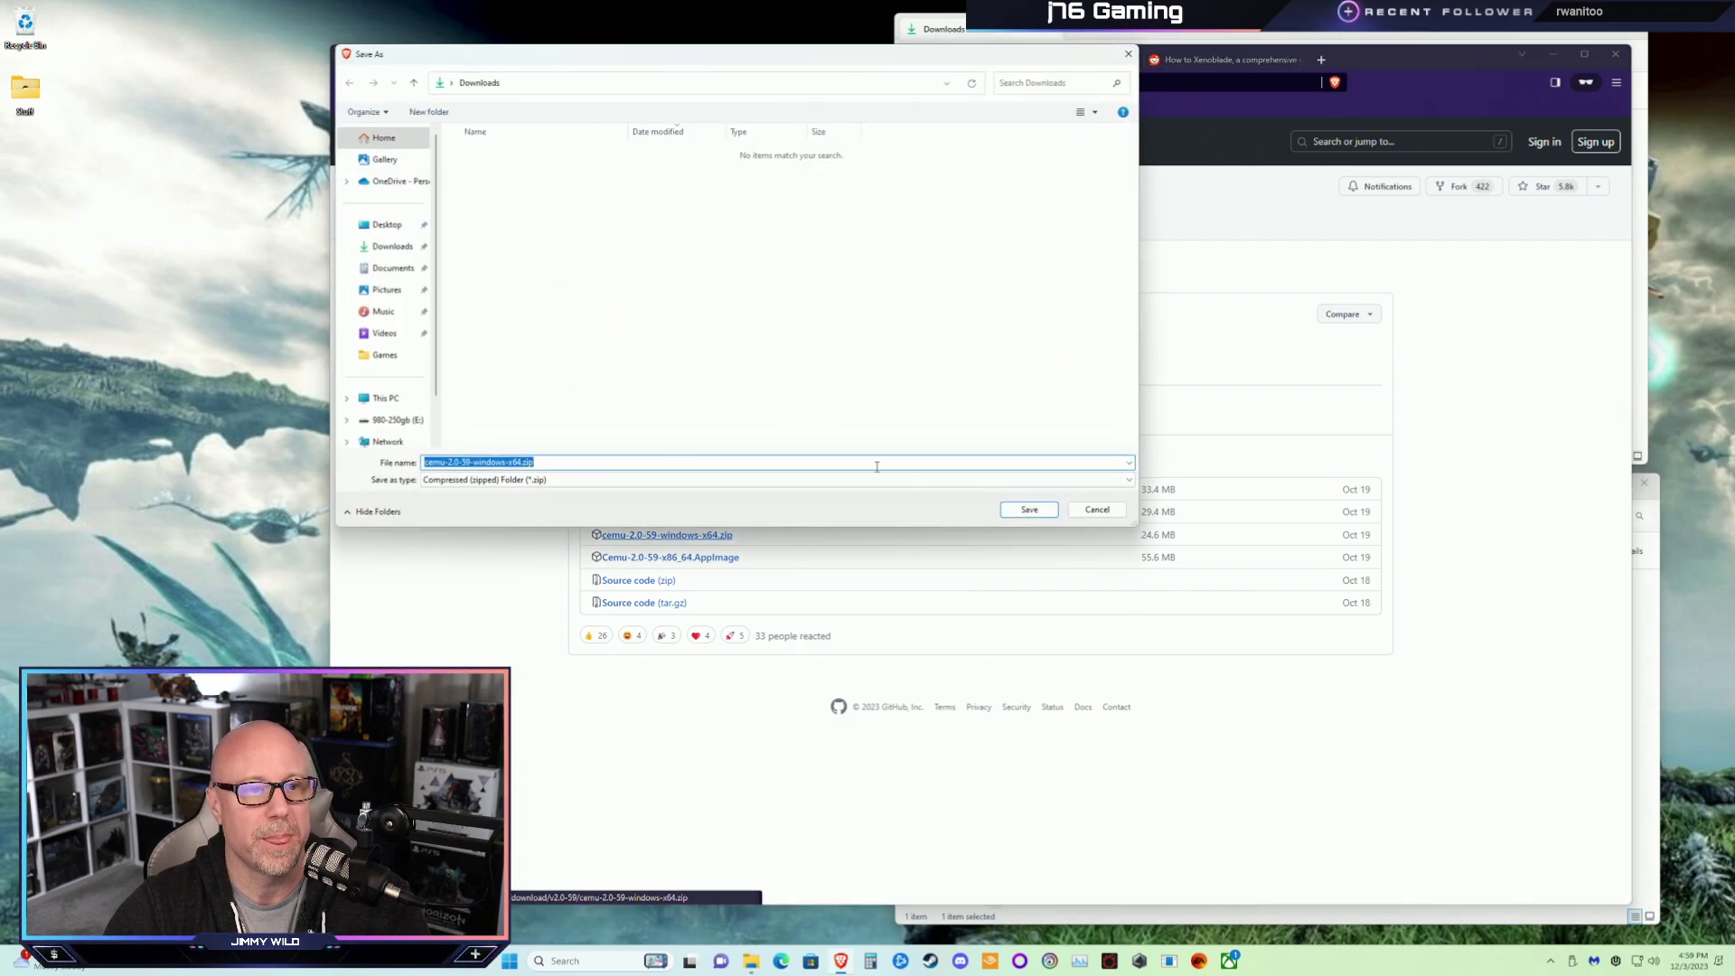
left_click(1027, 510)
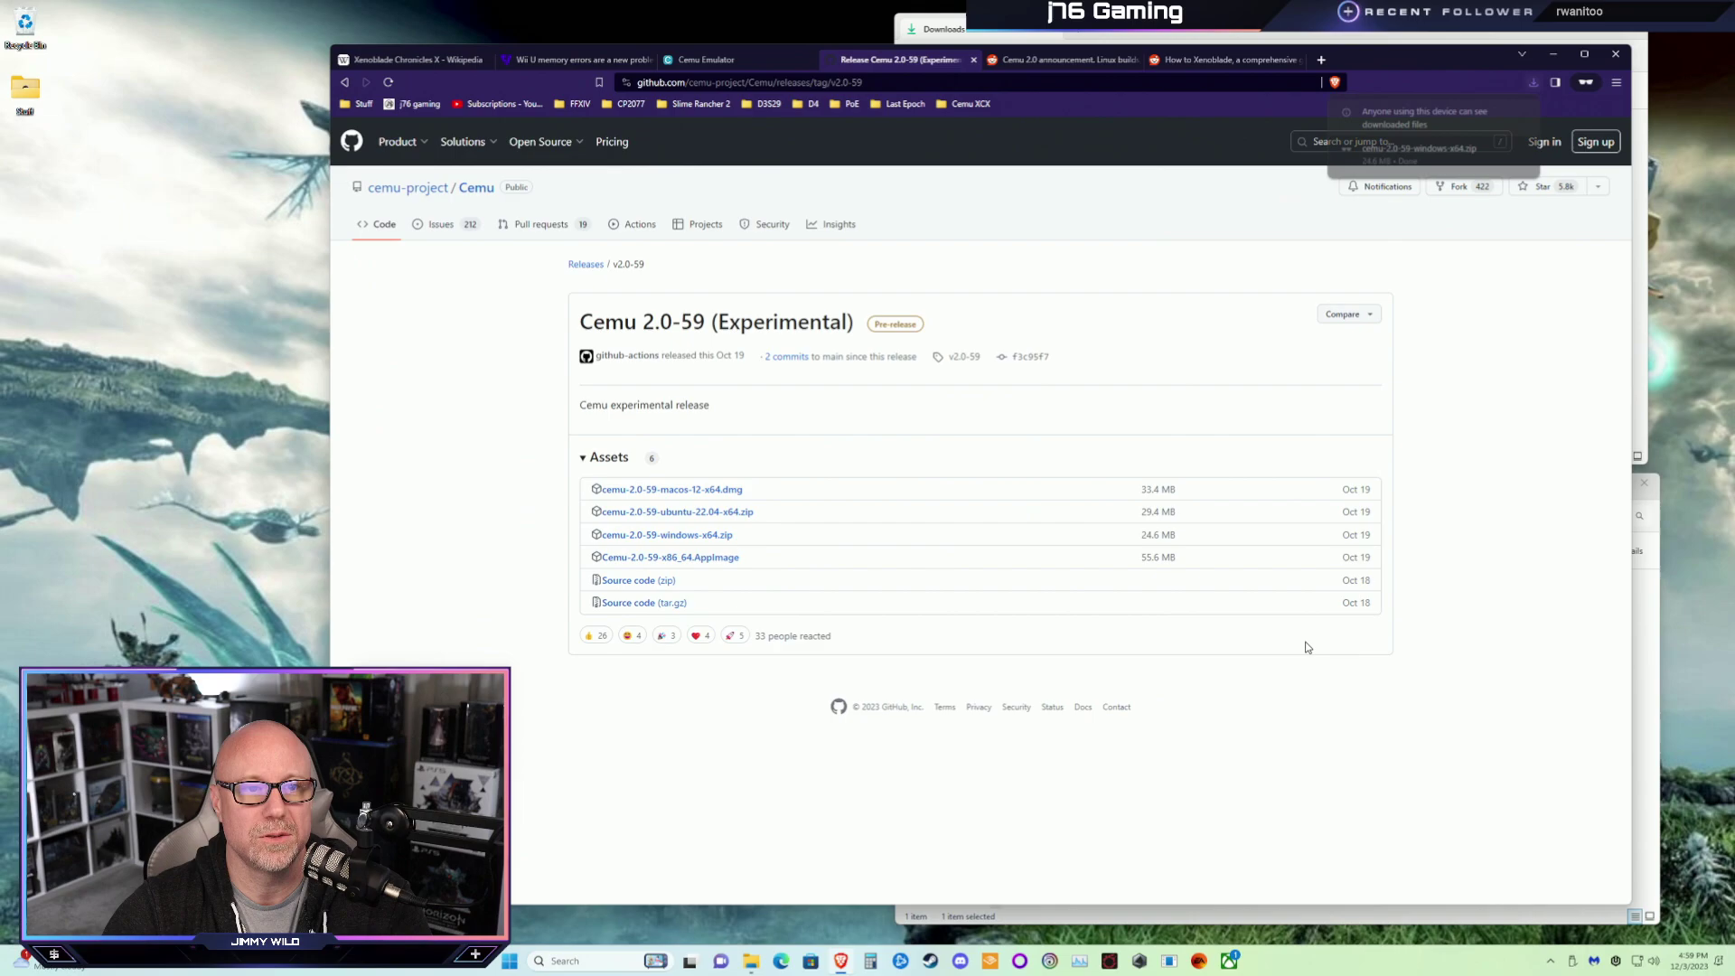
Extract cemu-2.0-59-windows-x64.zip within the Downloads folder and close the extra window showing the extracted files
left_click(1552, 54)
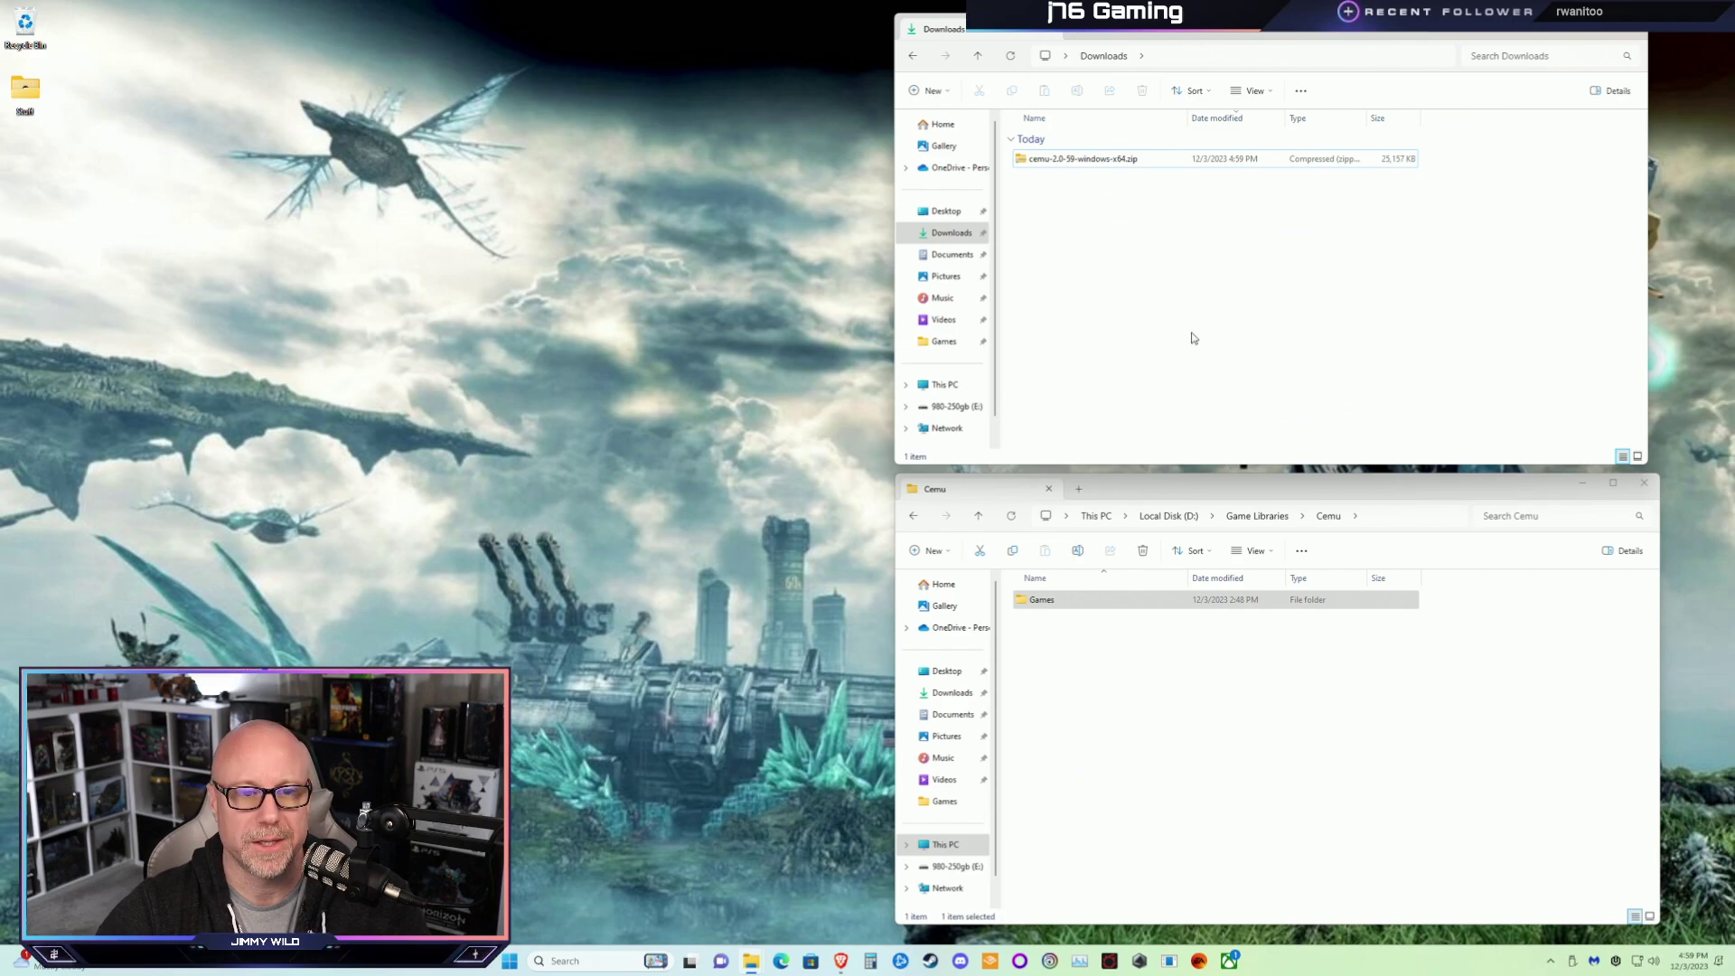
right_click(1042, 160)
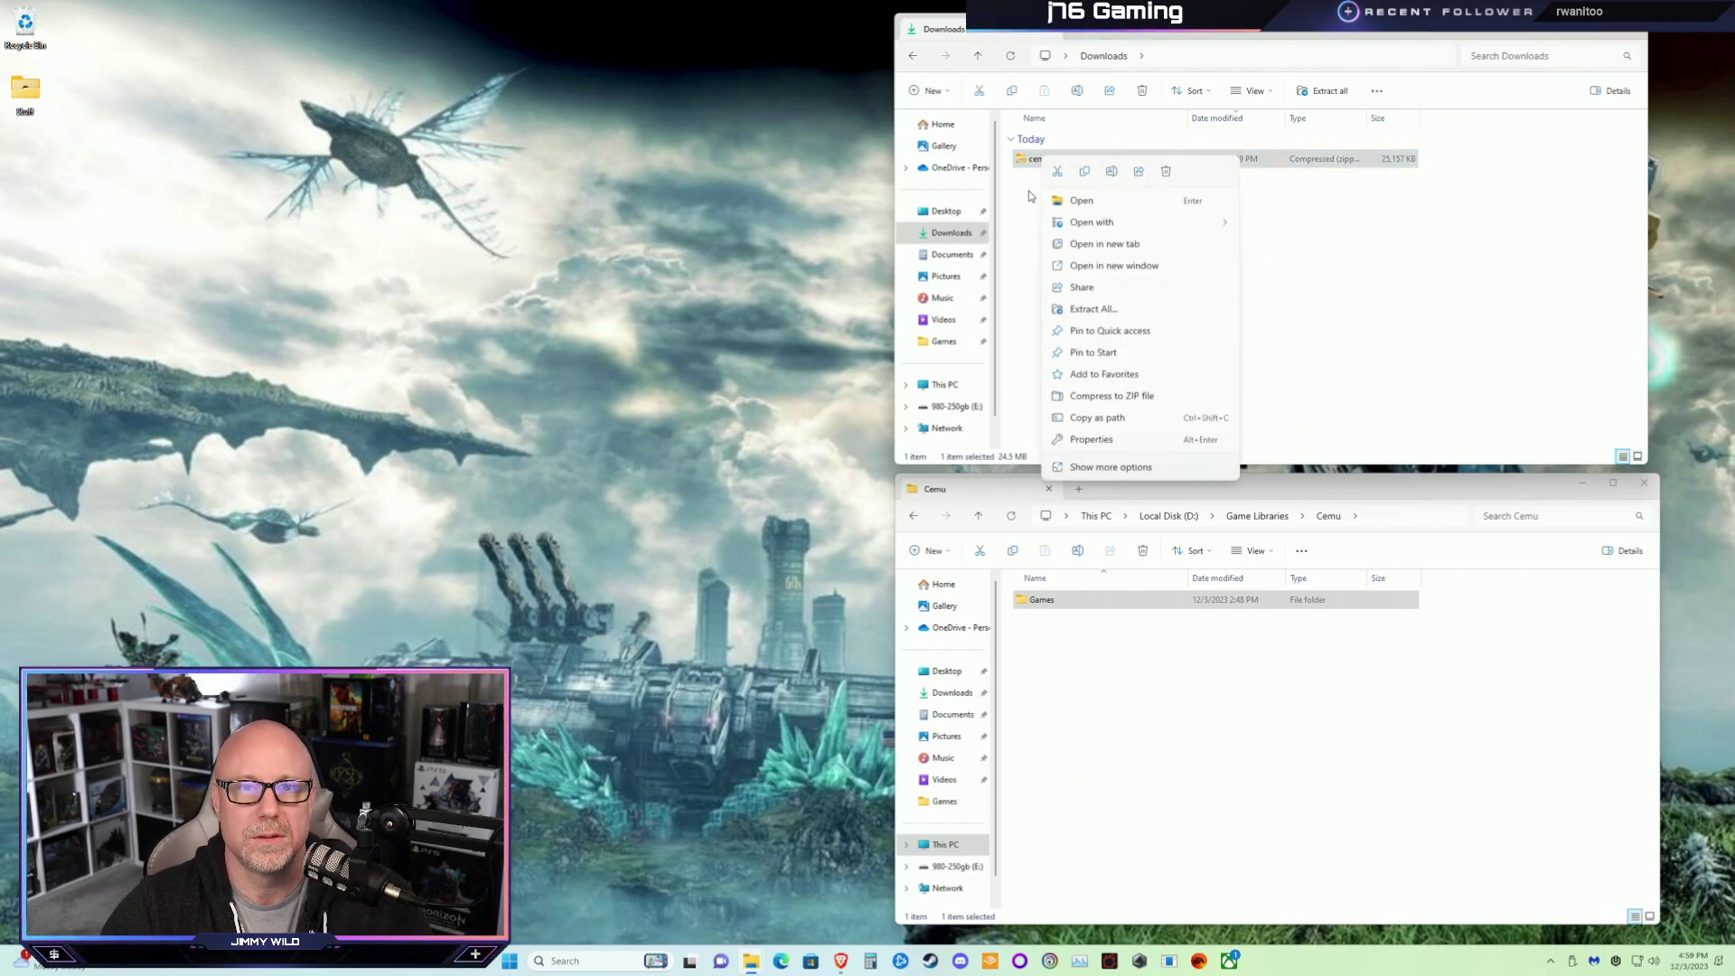
left_click(1042, 160)
right_click(1039, 161)
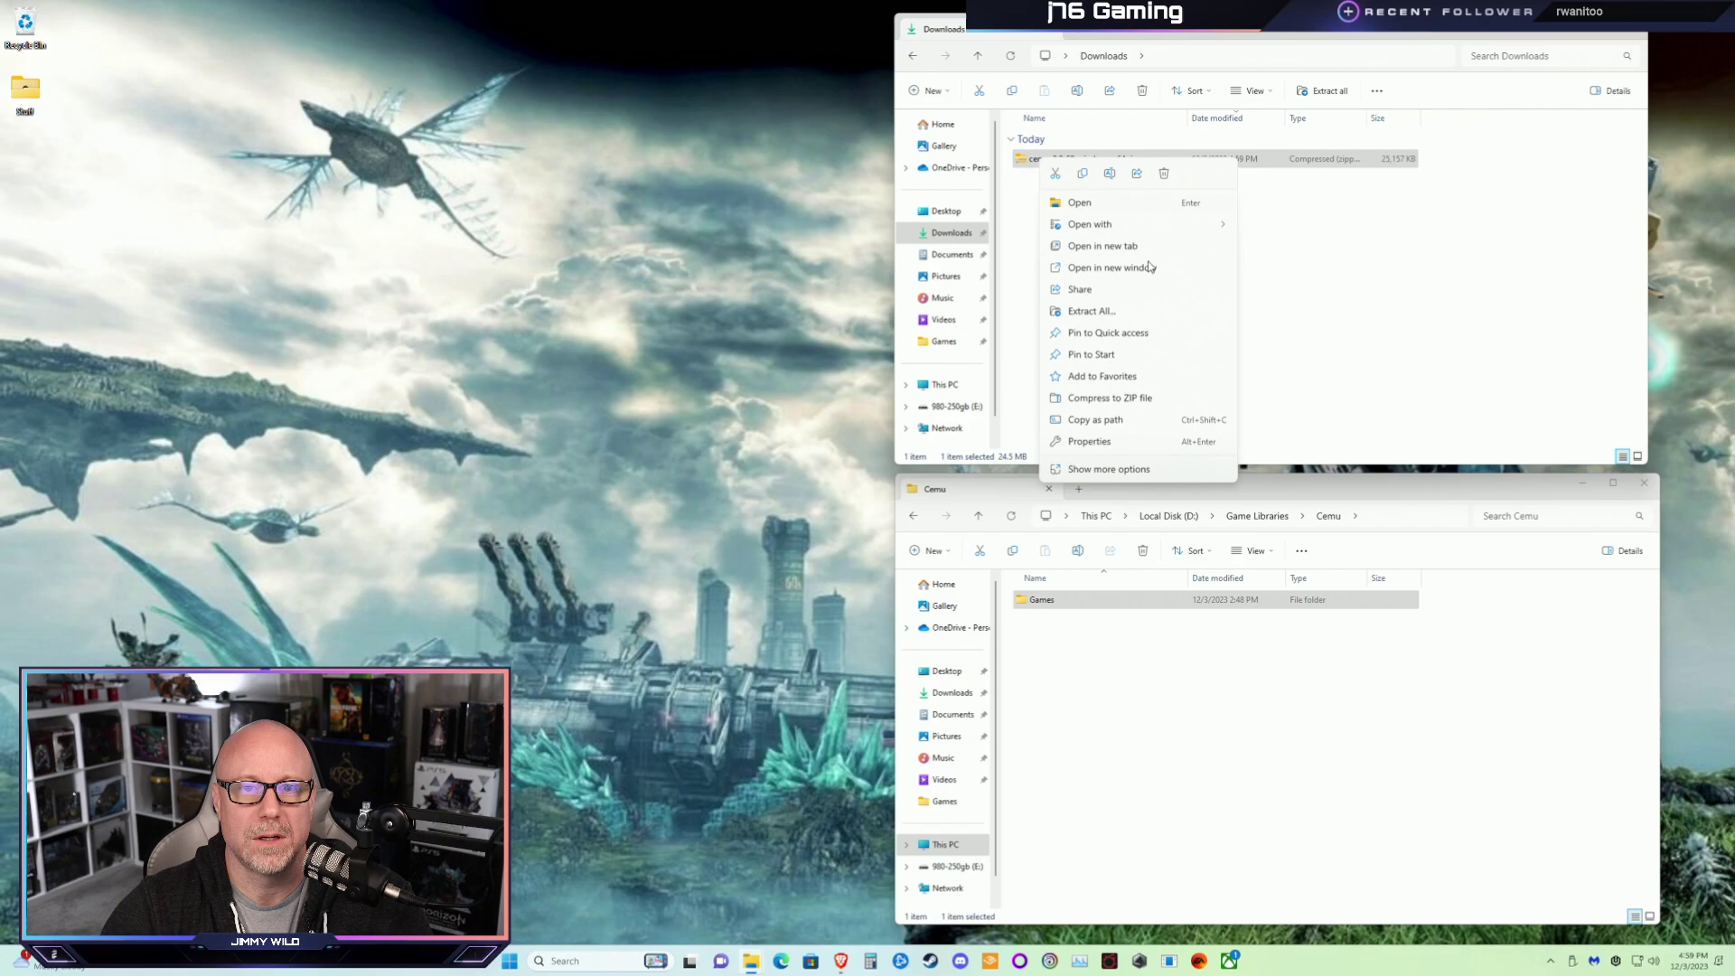
left_click(1097, 312)
left_click(1003, 611)
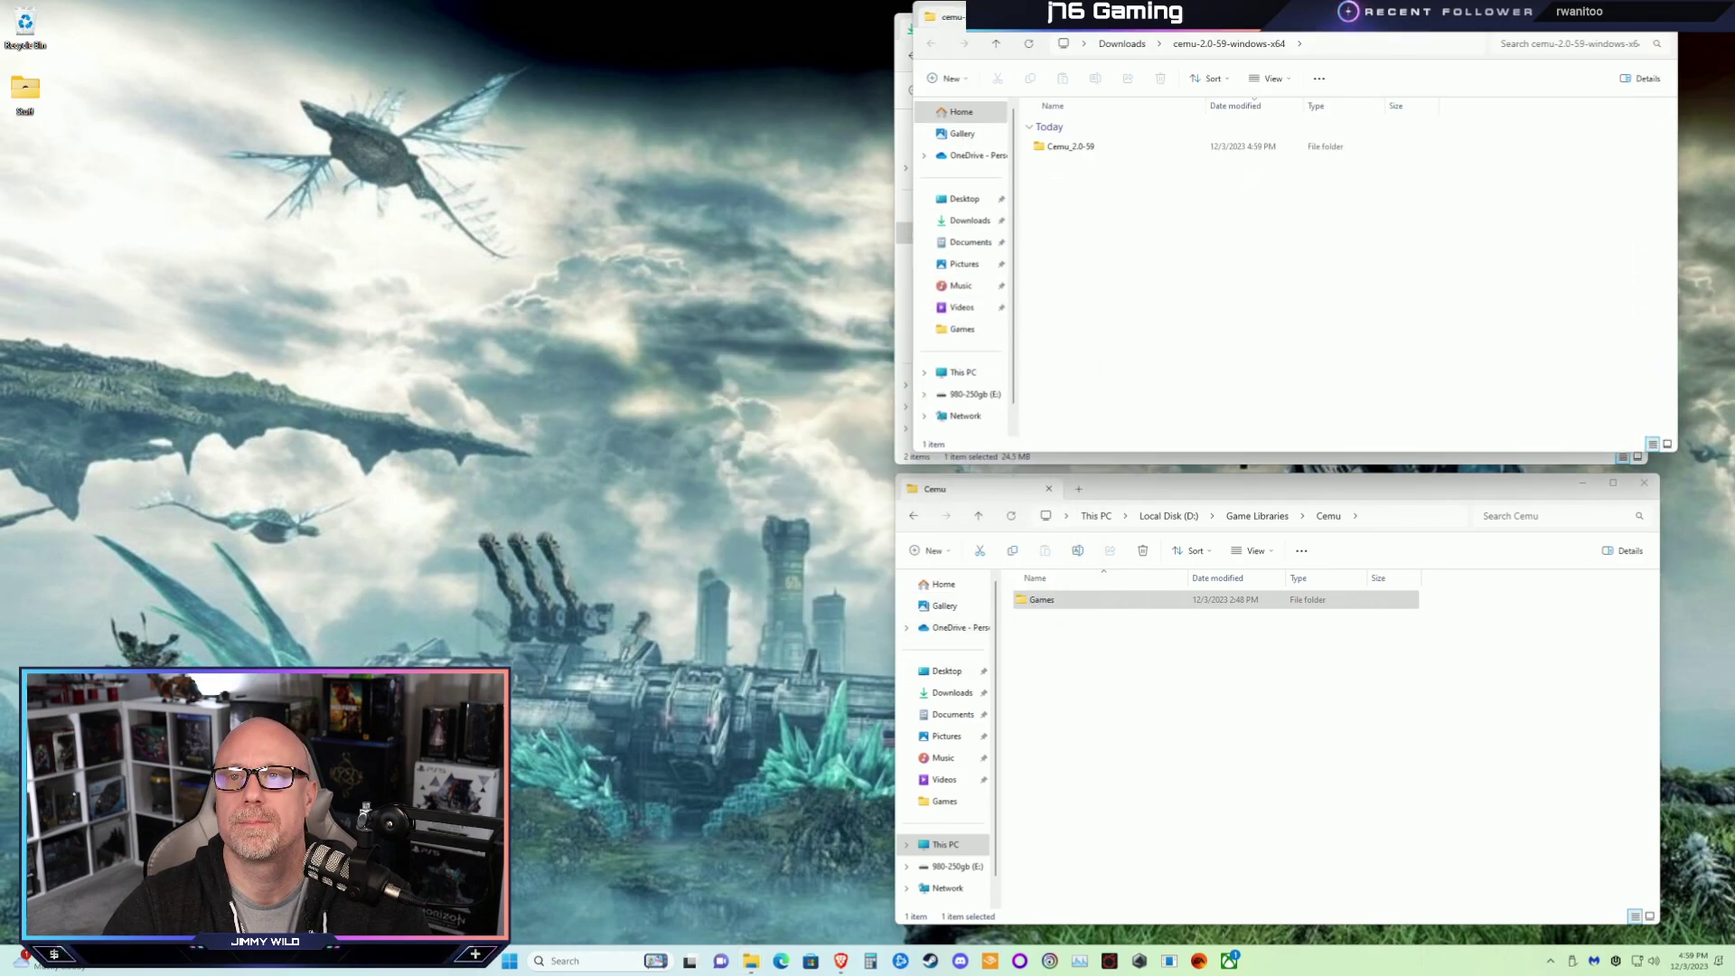
left_click(1661, 10)
Copy Cemu.exe and the shaderCache, gameProfiles and resources folders from the extracted Cemu_2.0-59 folder into D:\Game Libraries\Cemu
double_click(1079, 183)
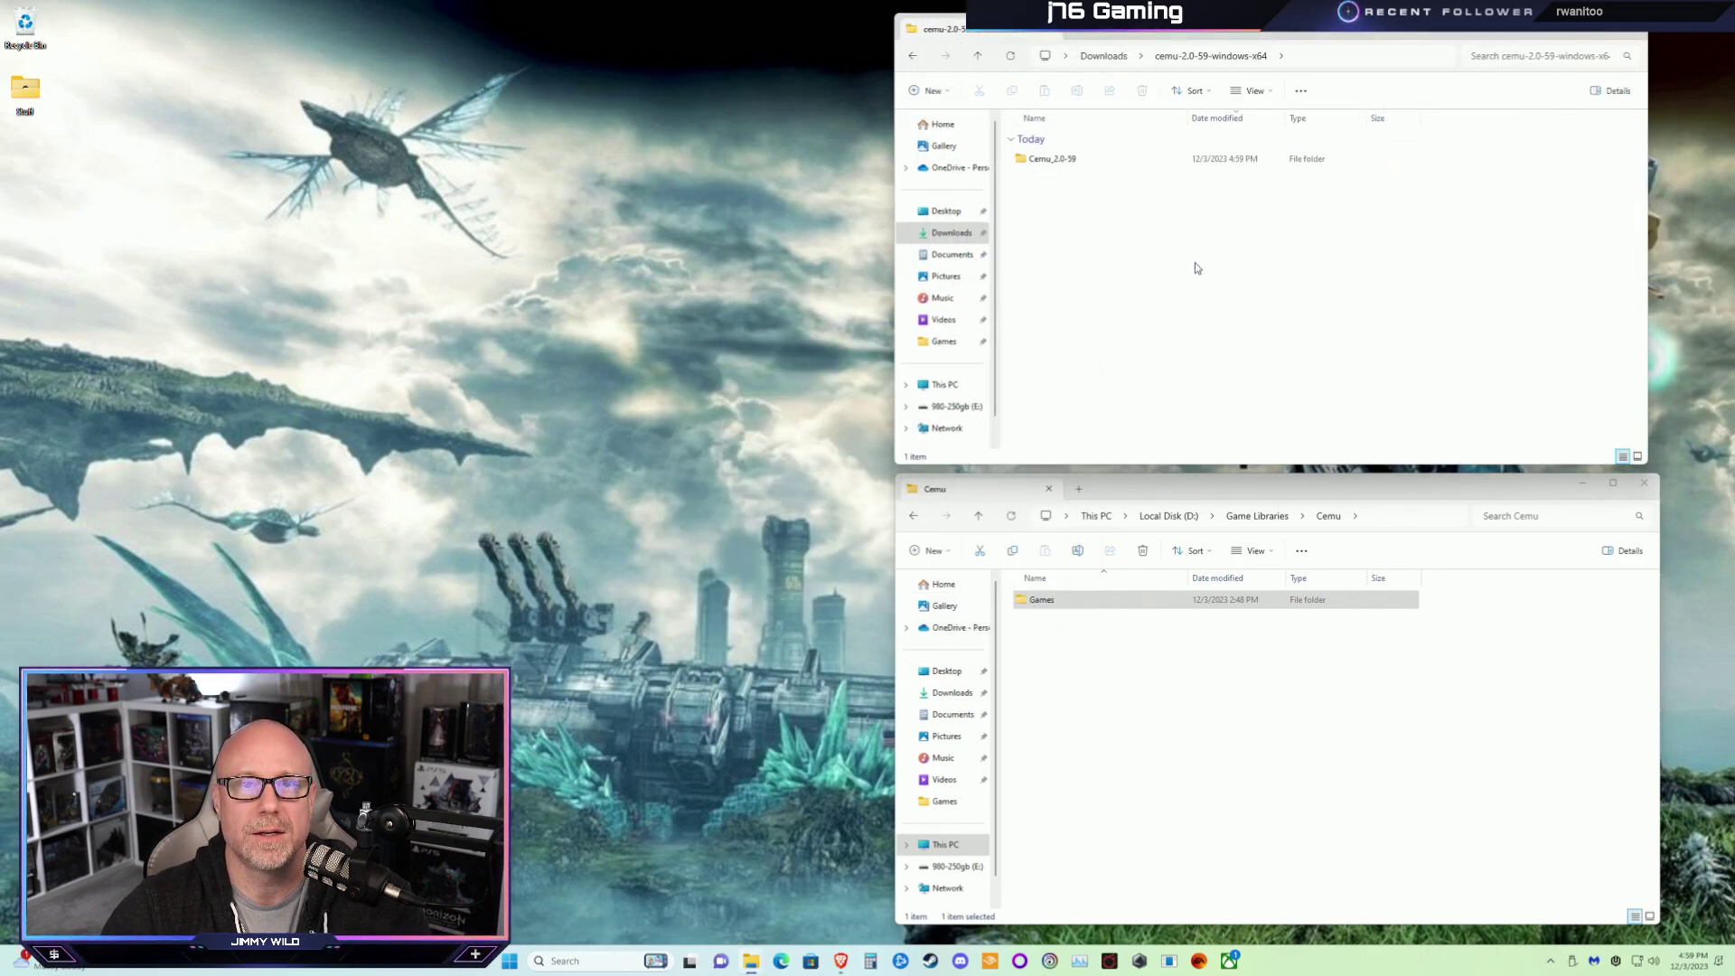
double_click(1052, 159)
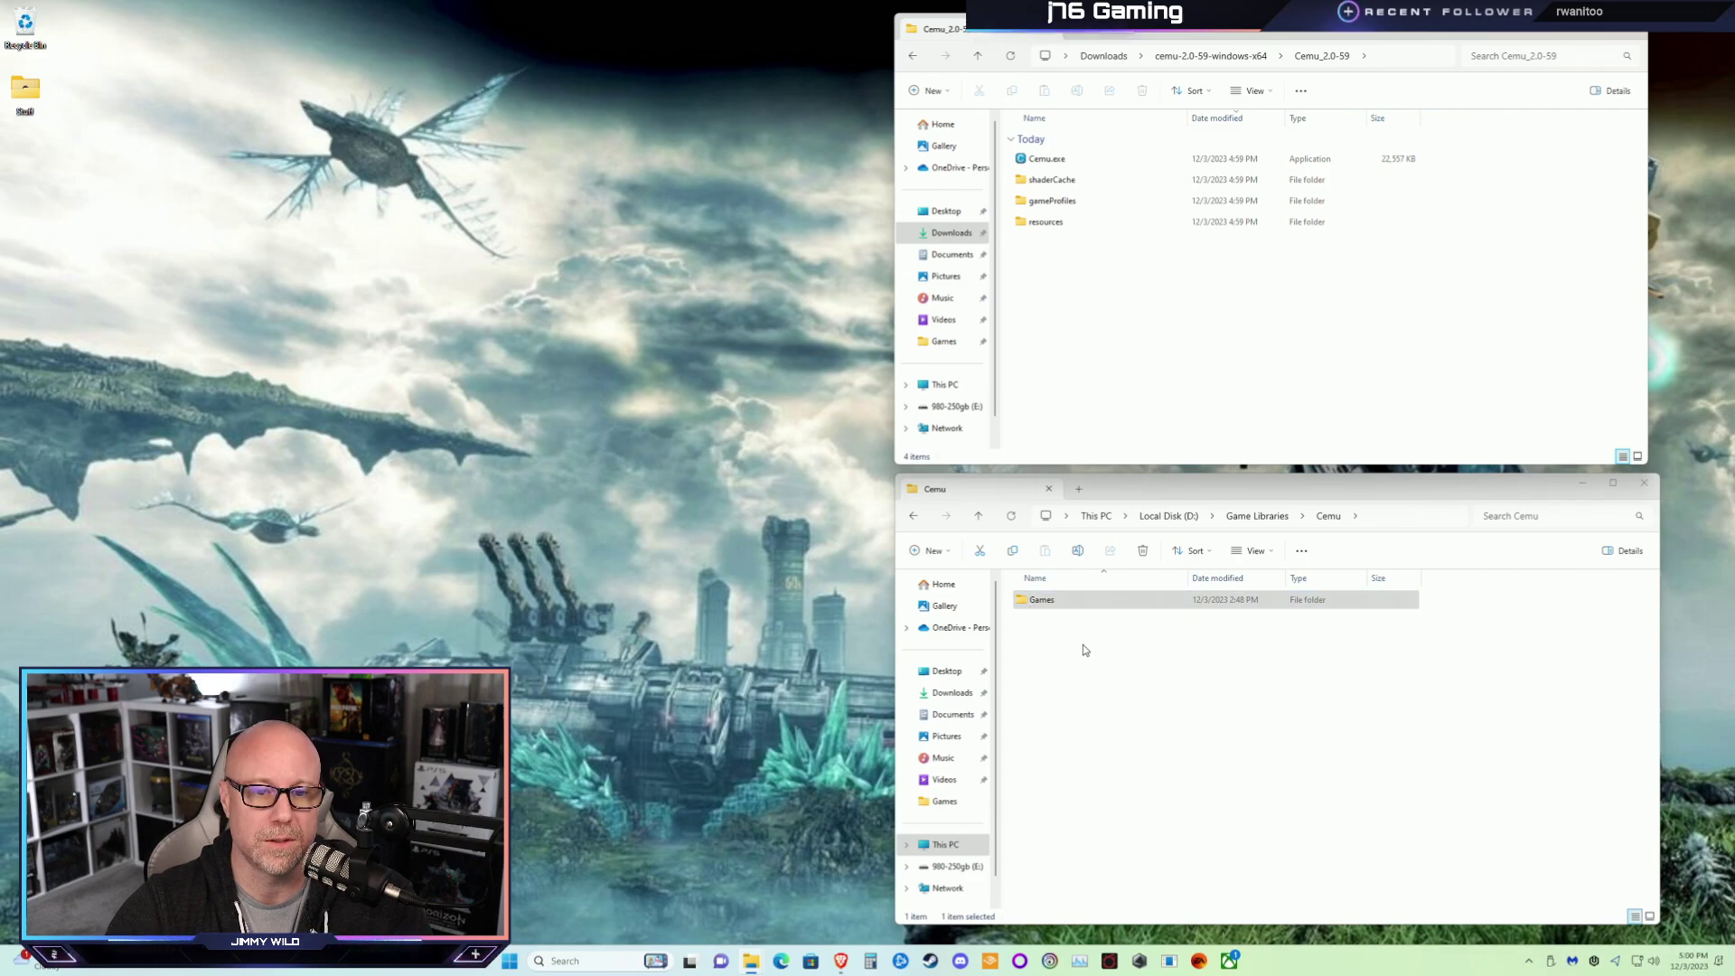
left_click_drag(1131, 308, 1039, 152)
left_click_drag(1257, 592, 1120, 673)
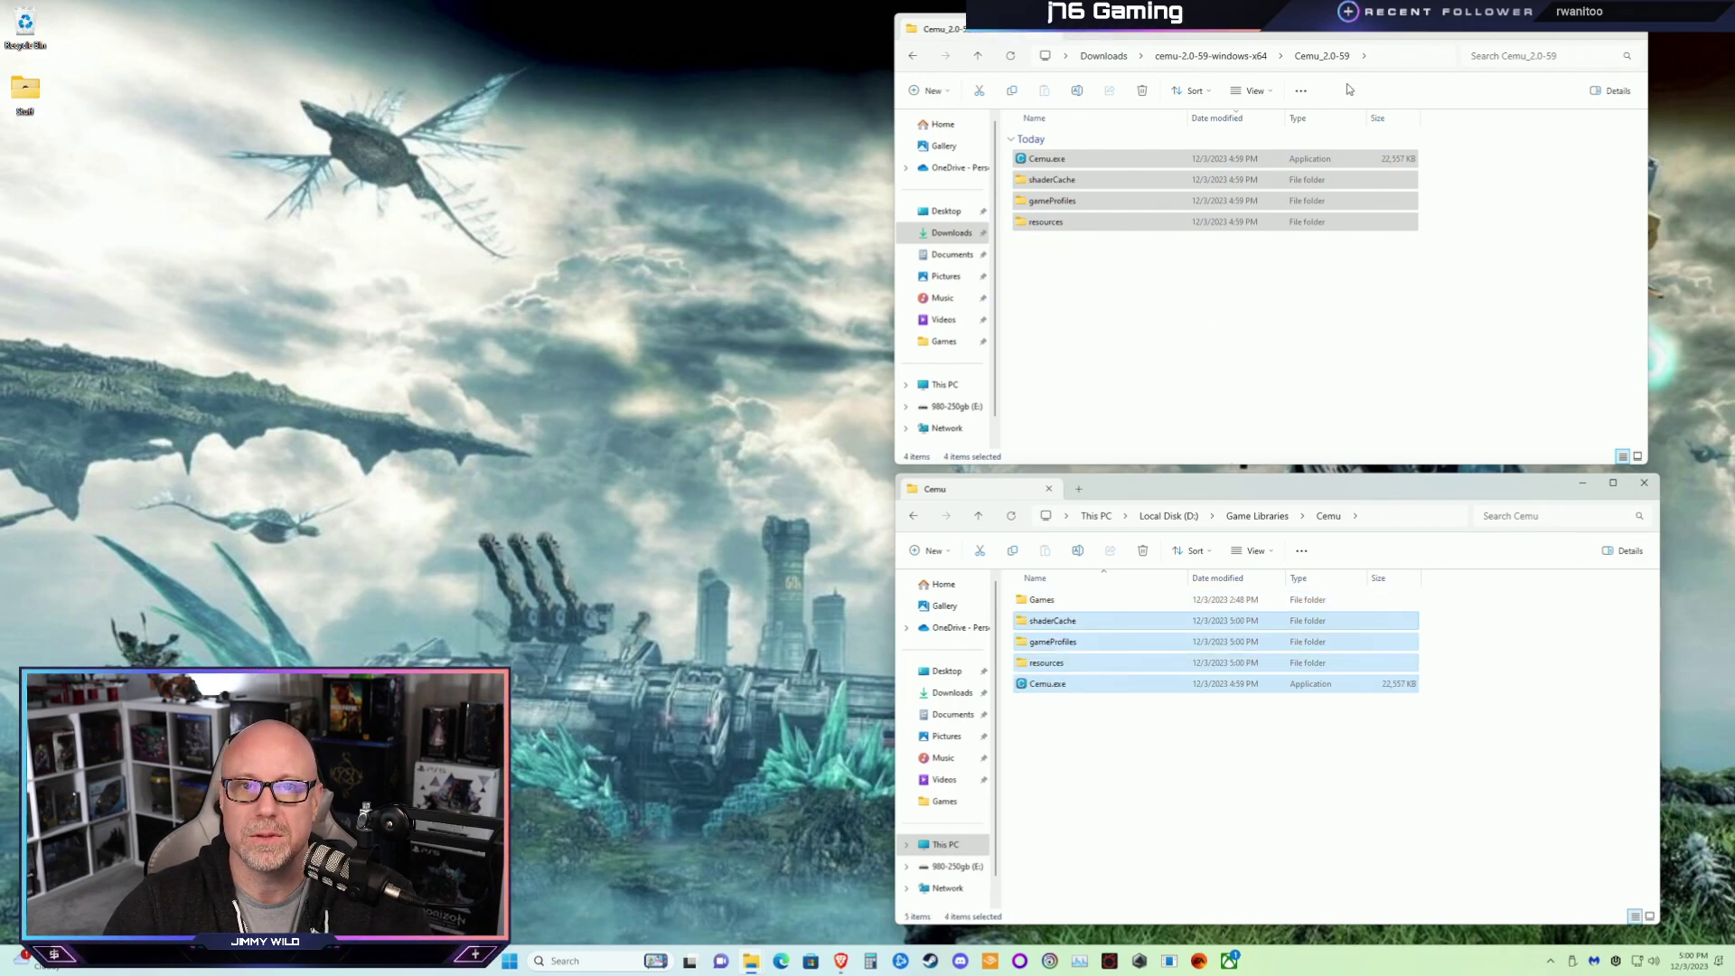
Close the extracted files window and launch Cemu.exe from the D:\Game Libraries\Cemu folder
key("ctrl+w")
left_click_drag(1357, 486, 1091, 220)
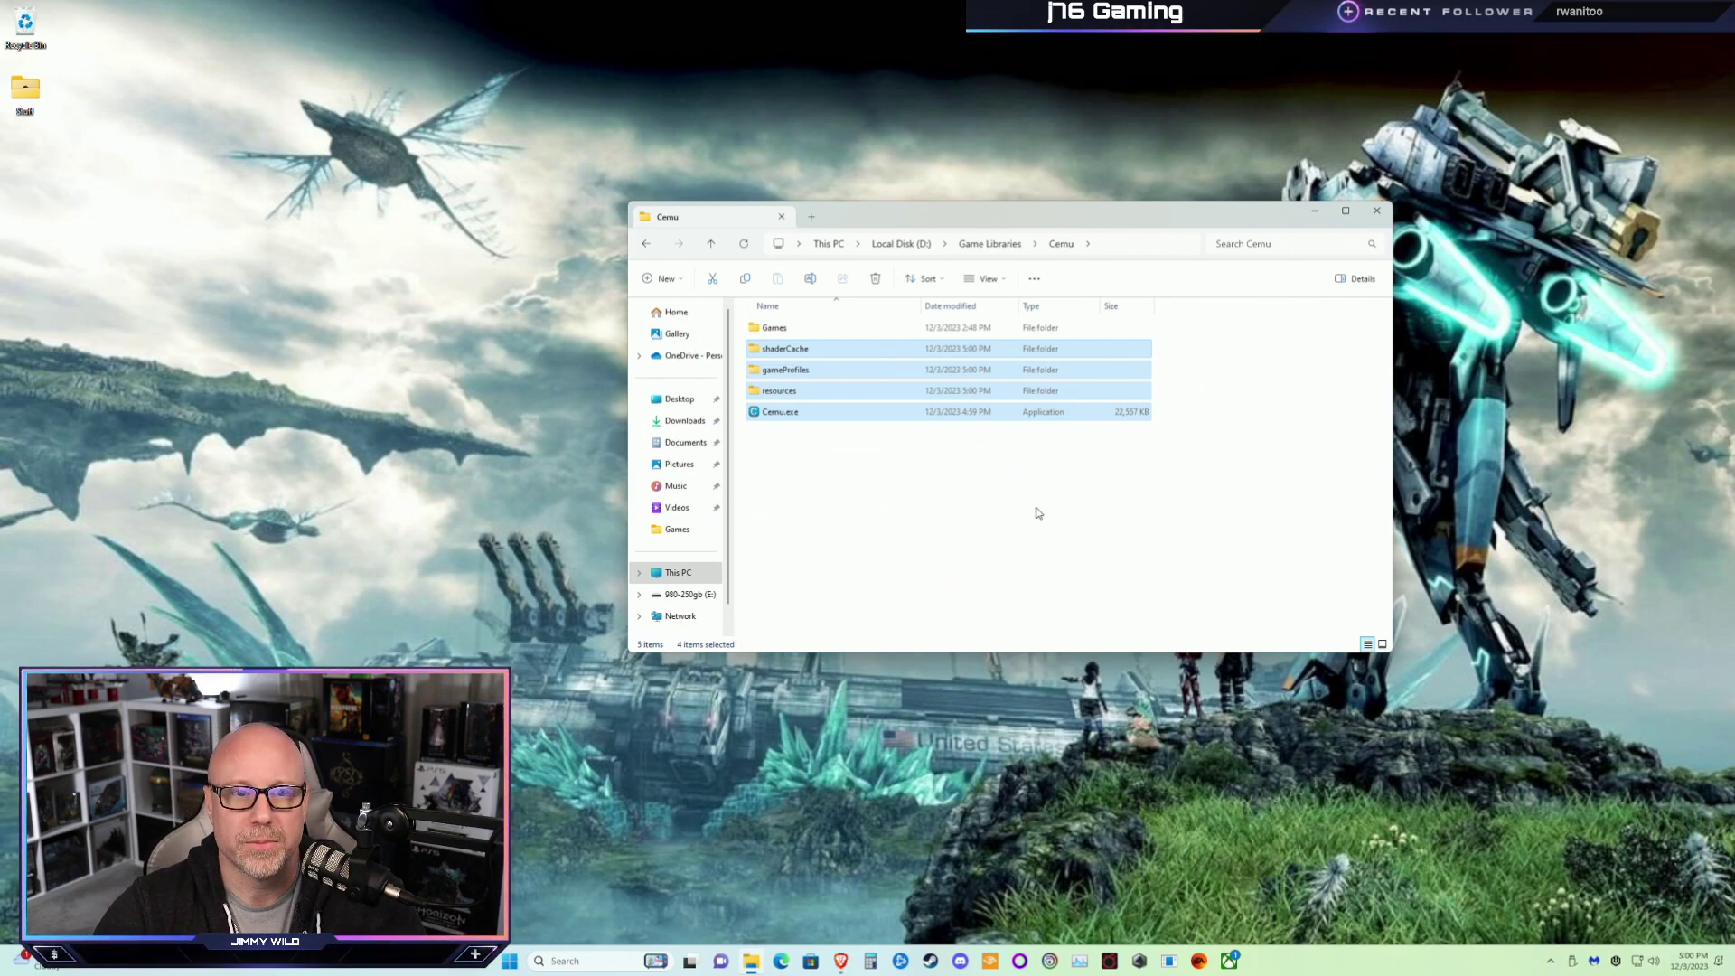
left_click(883, 473)
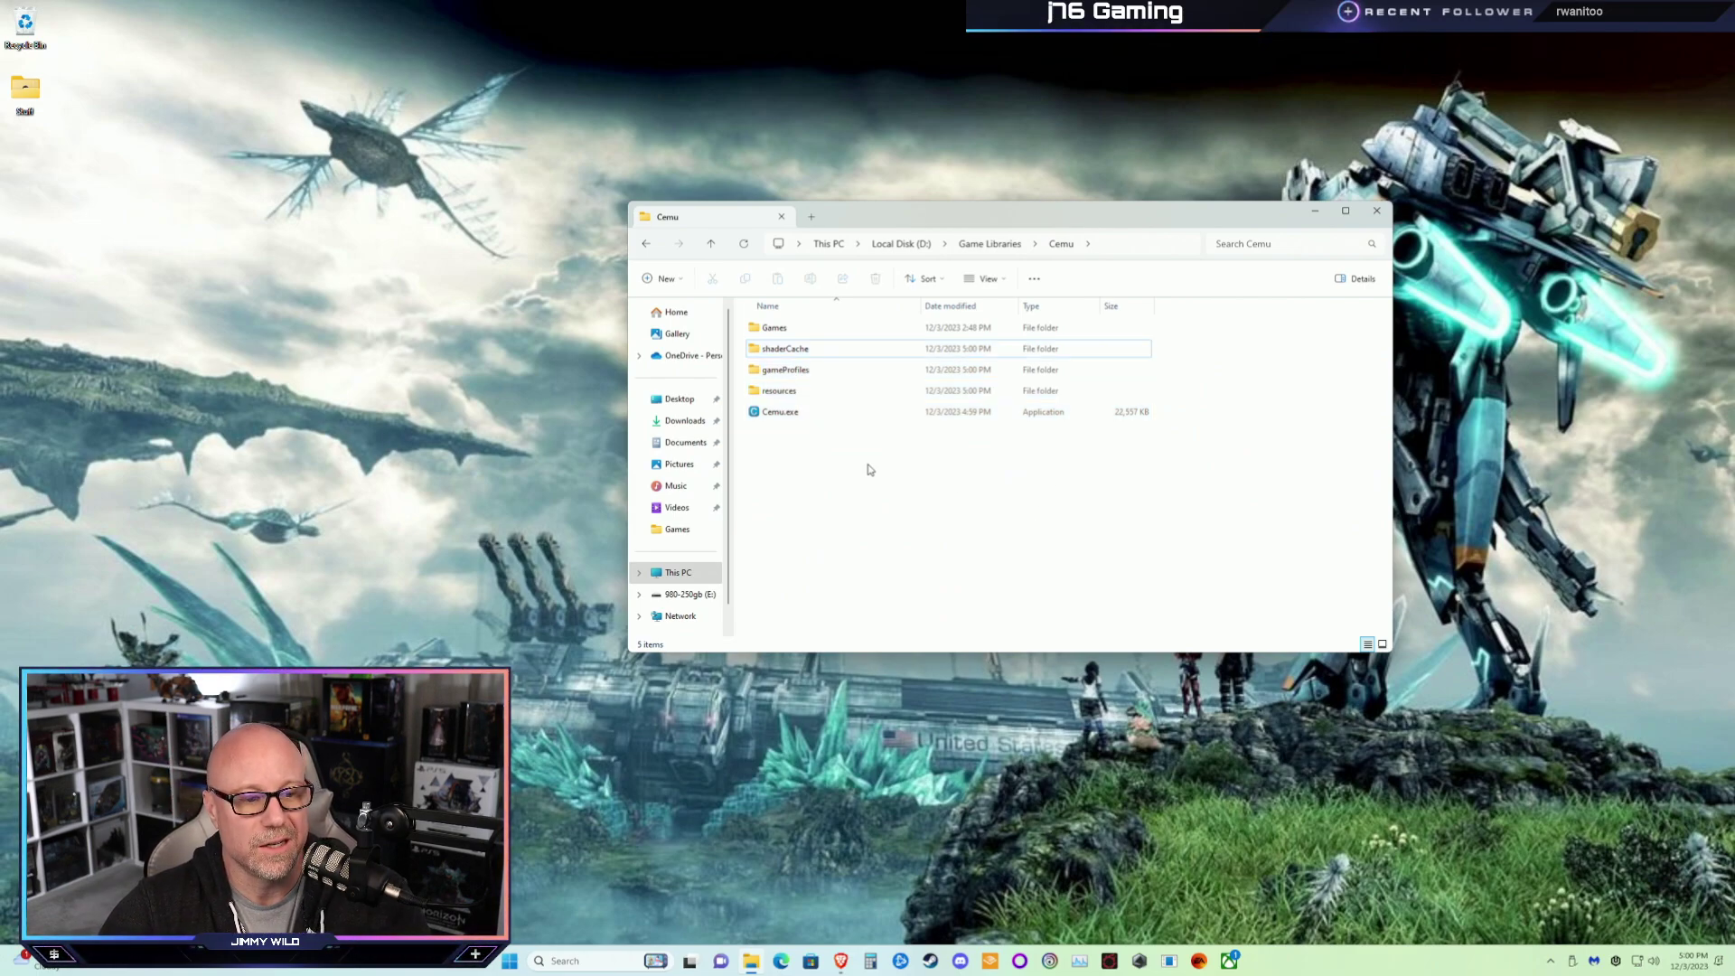
double_click(774, 415)
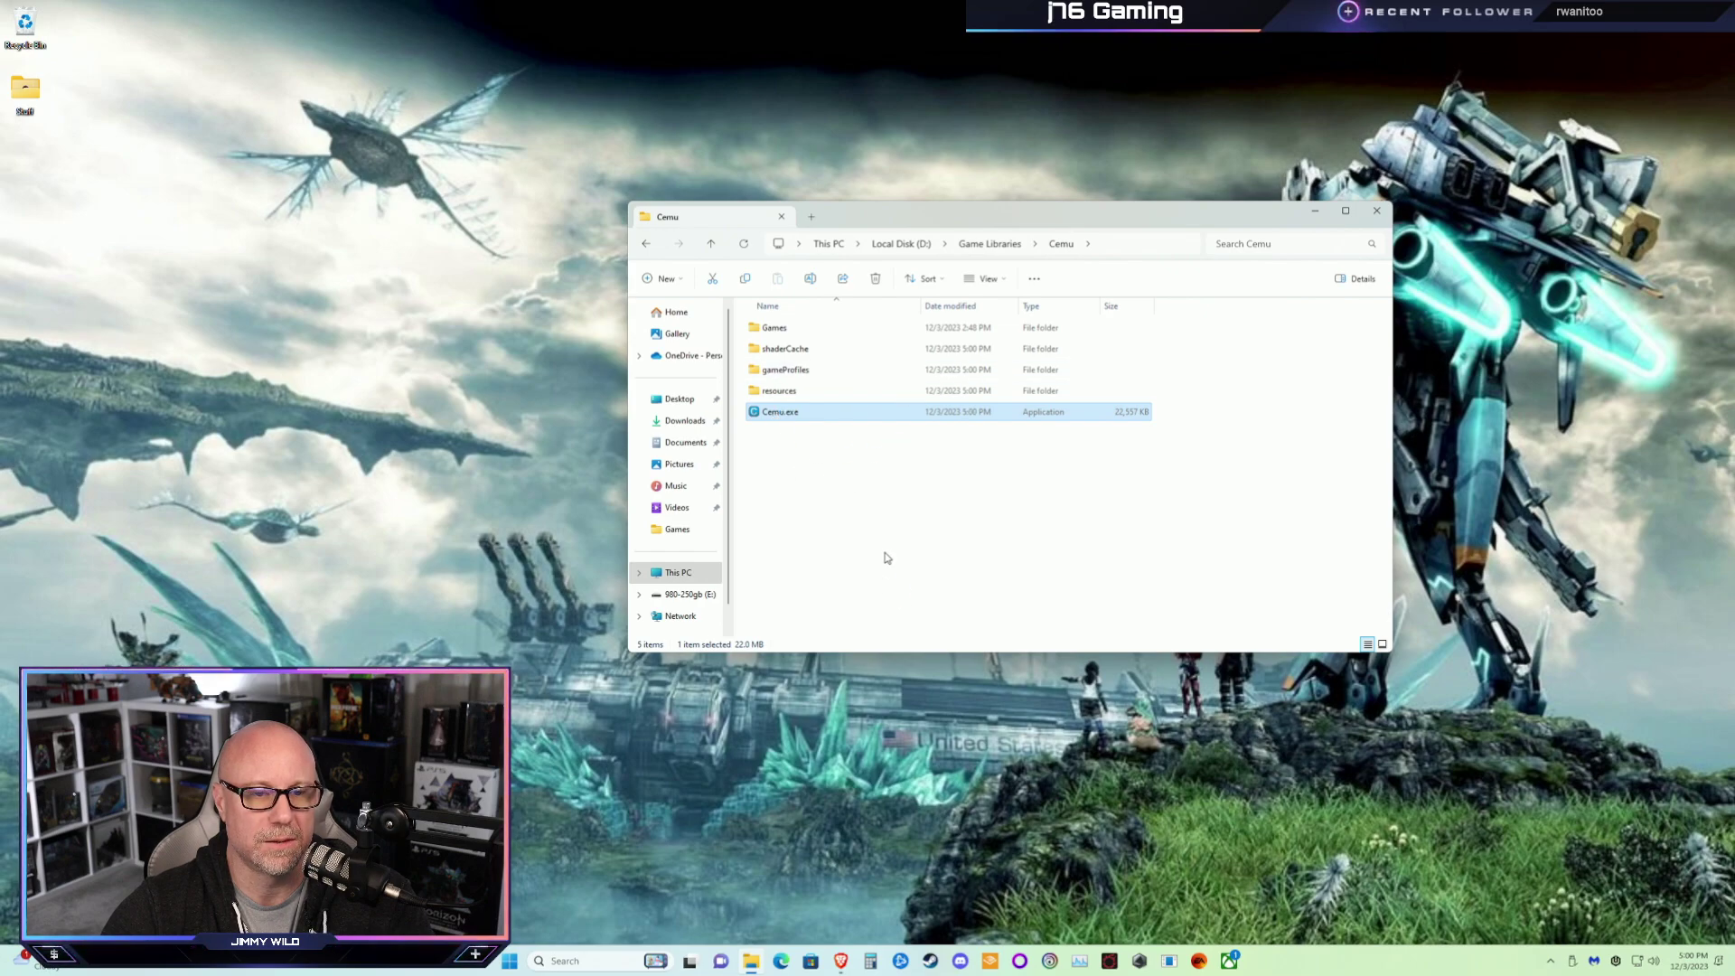
left_click_drag(957, 215, 1180, 160)
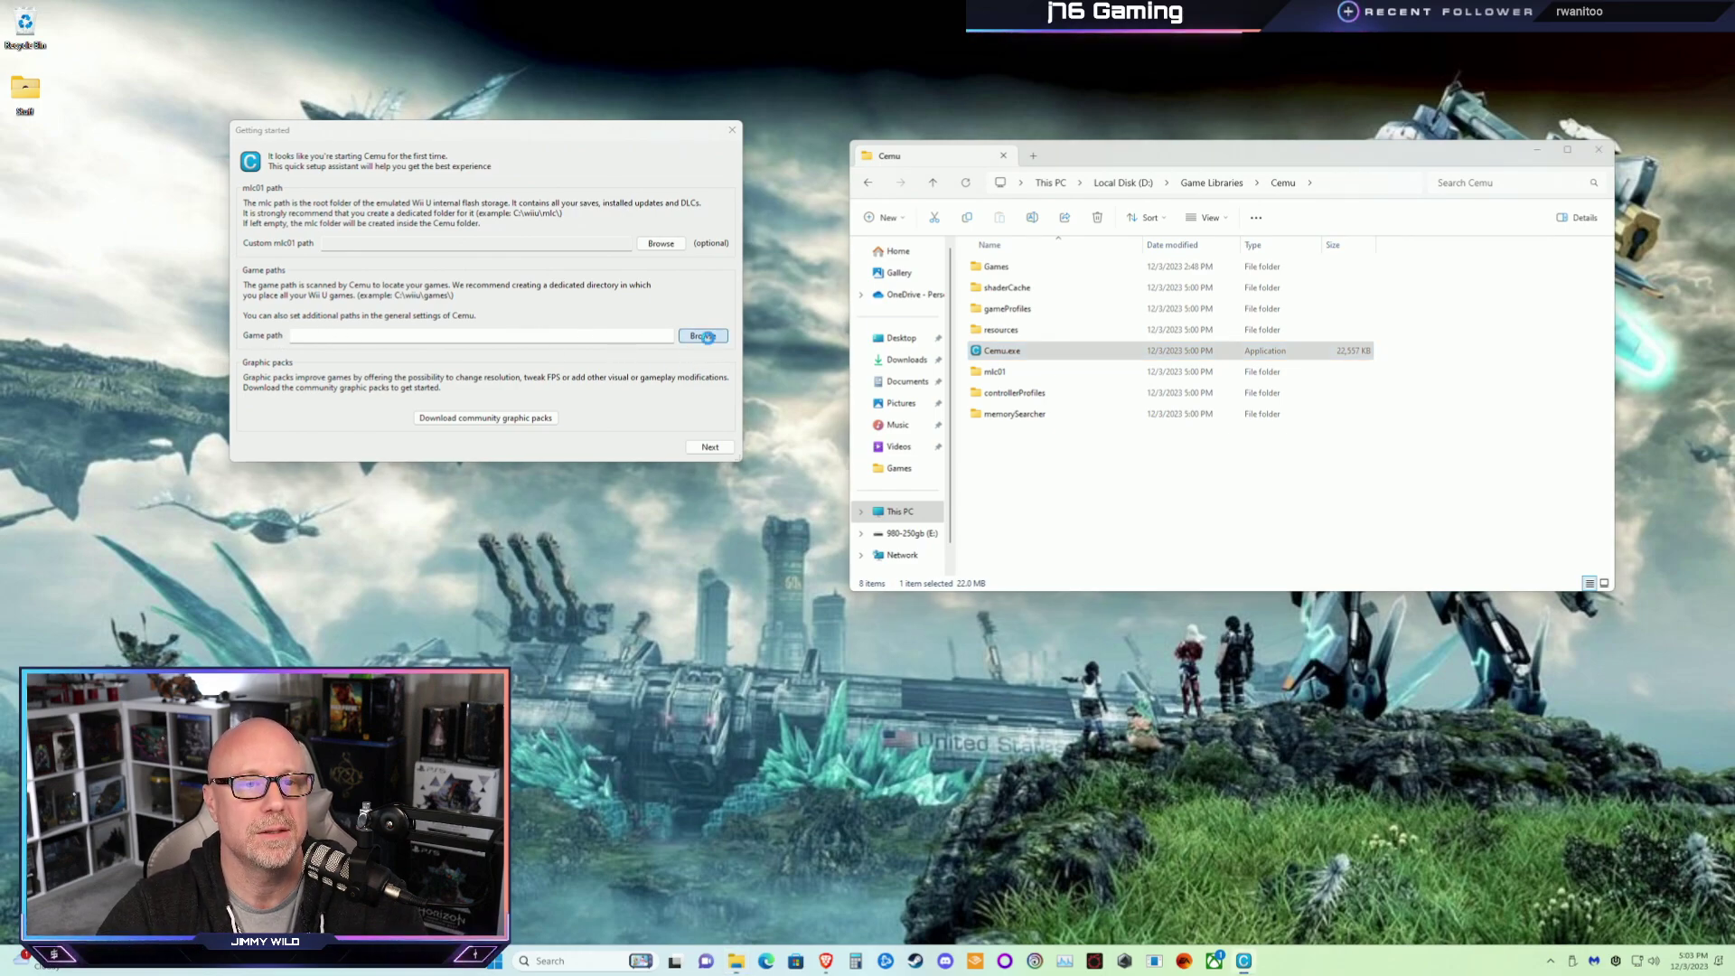
Set the game path to D:\Game Libraries\Cemu\Games in the setup assistant and download the community graphic packs
left_click(703, 335)
left_click(543, 180)
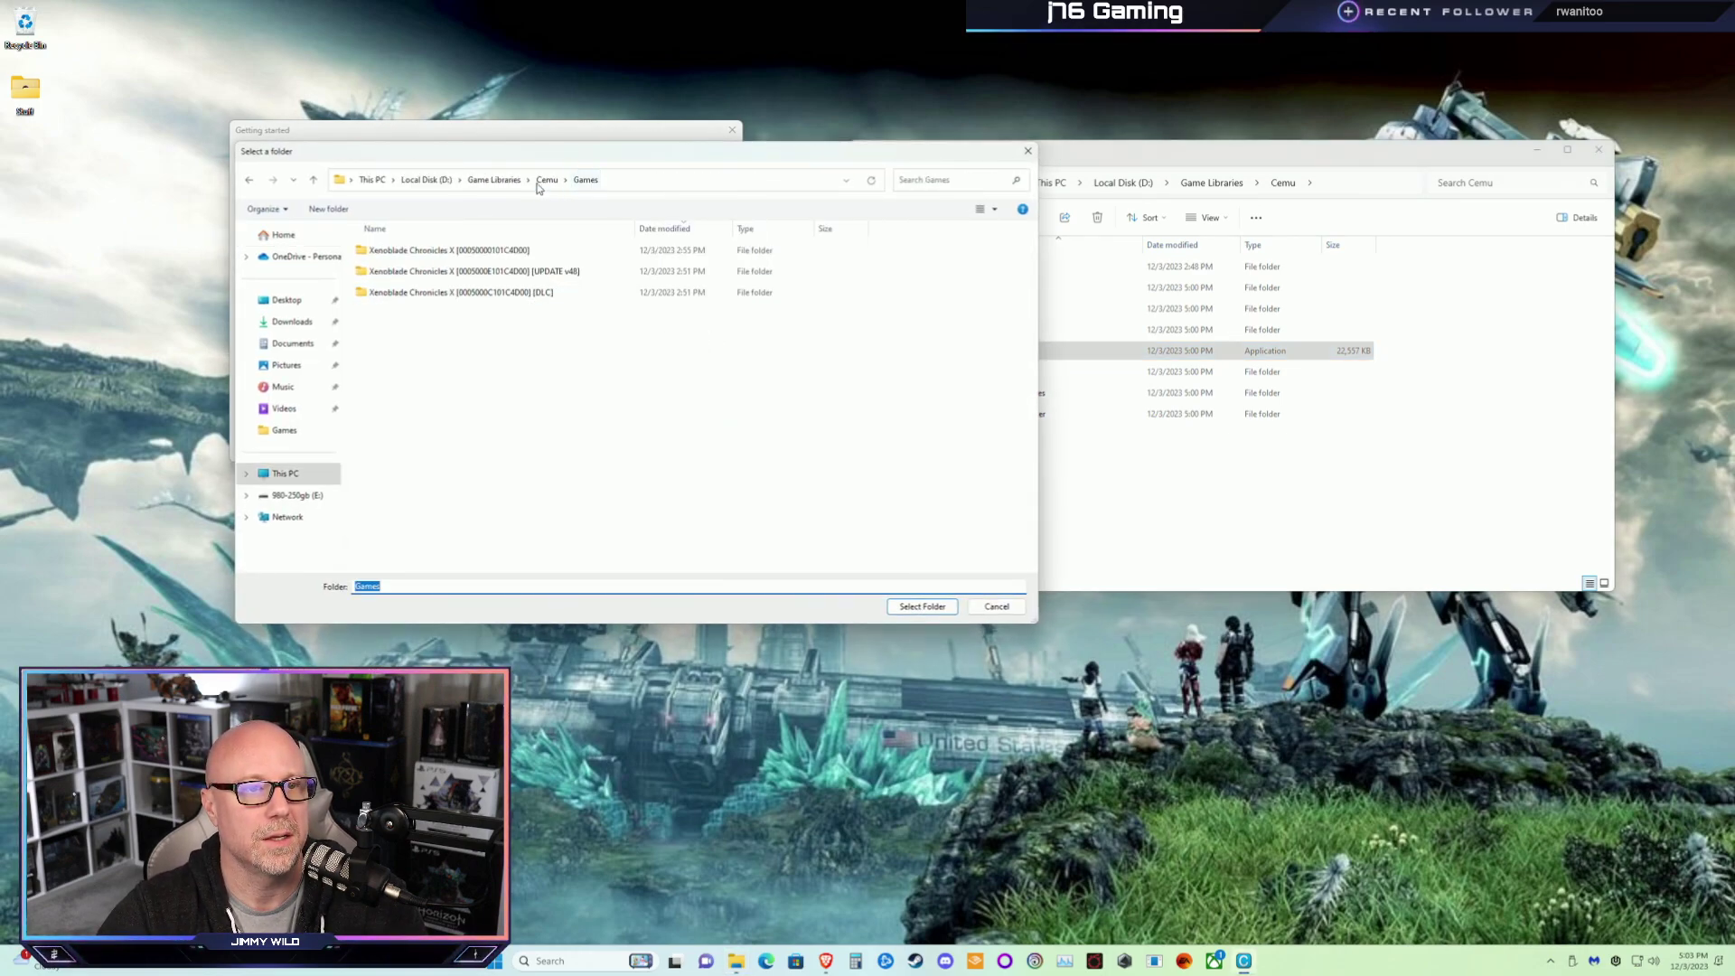
left_click(908, 604)
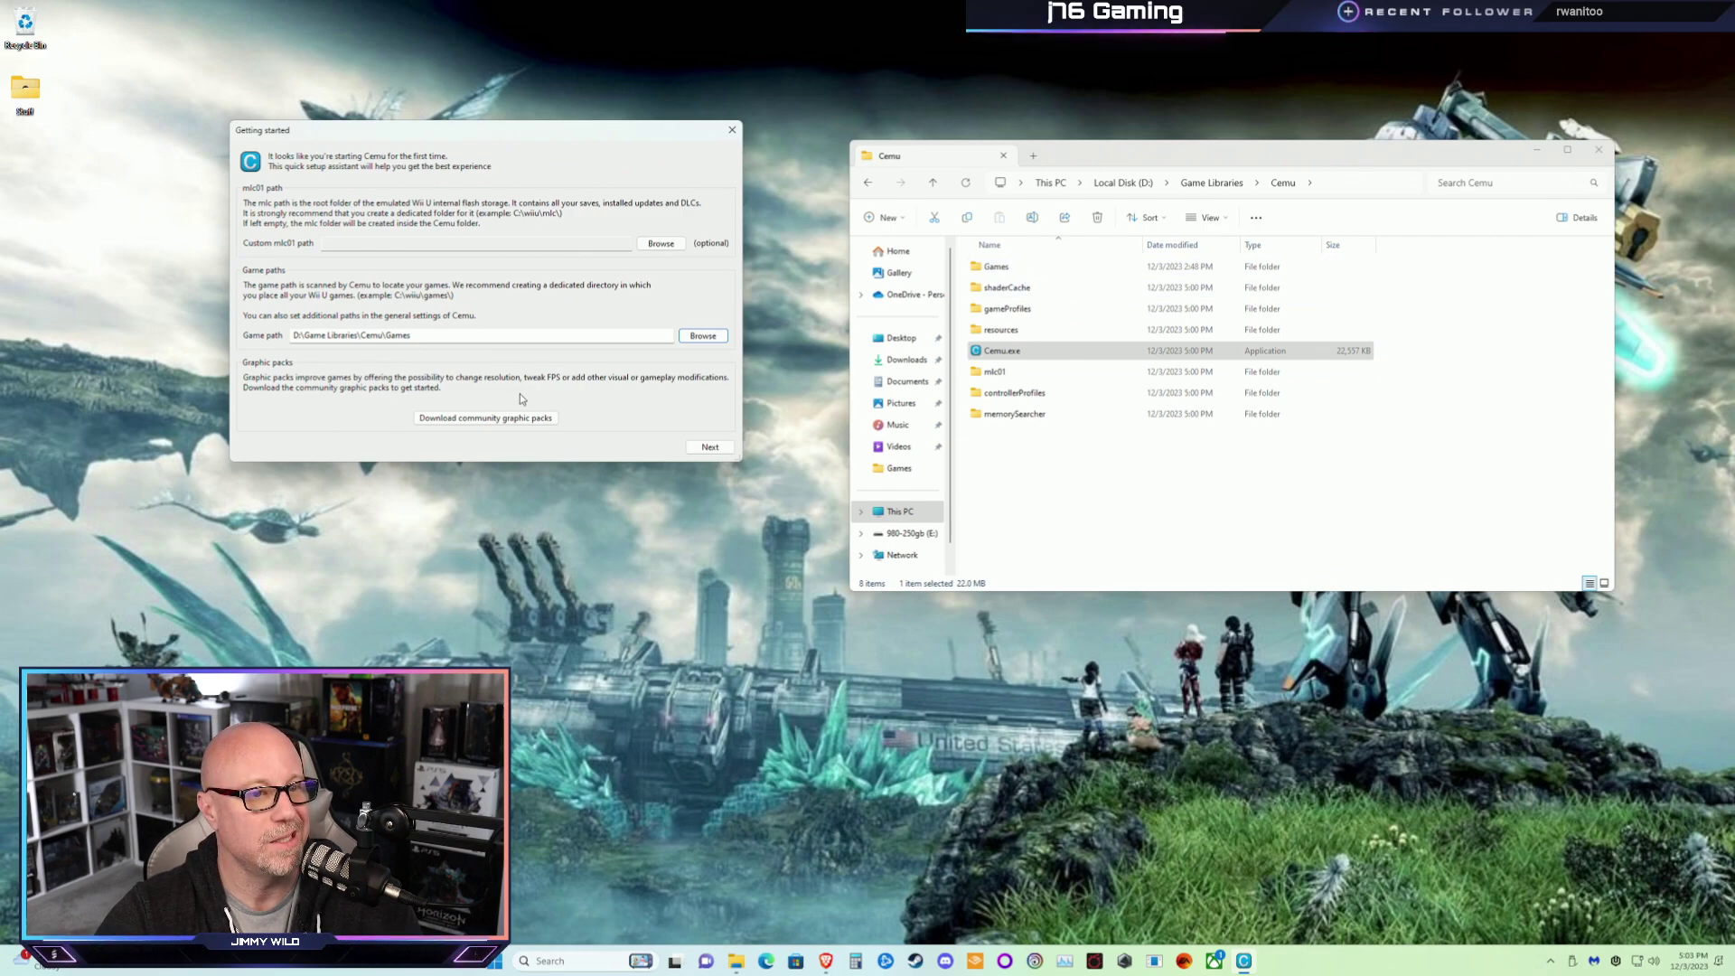
left_click(474, 419)
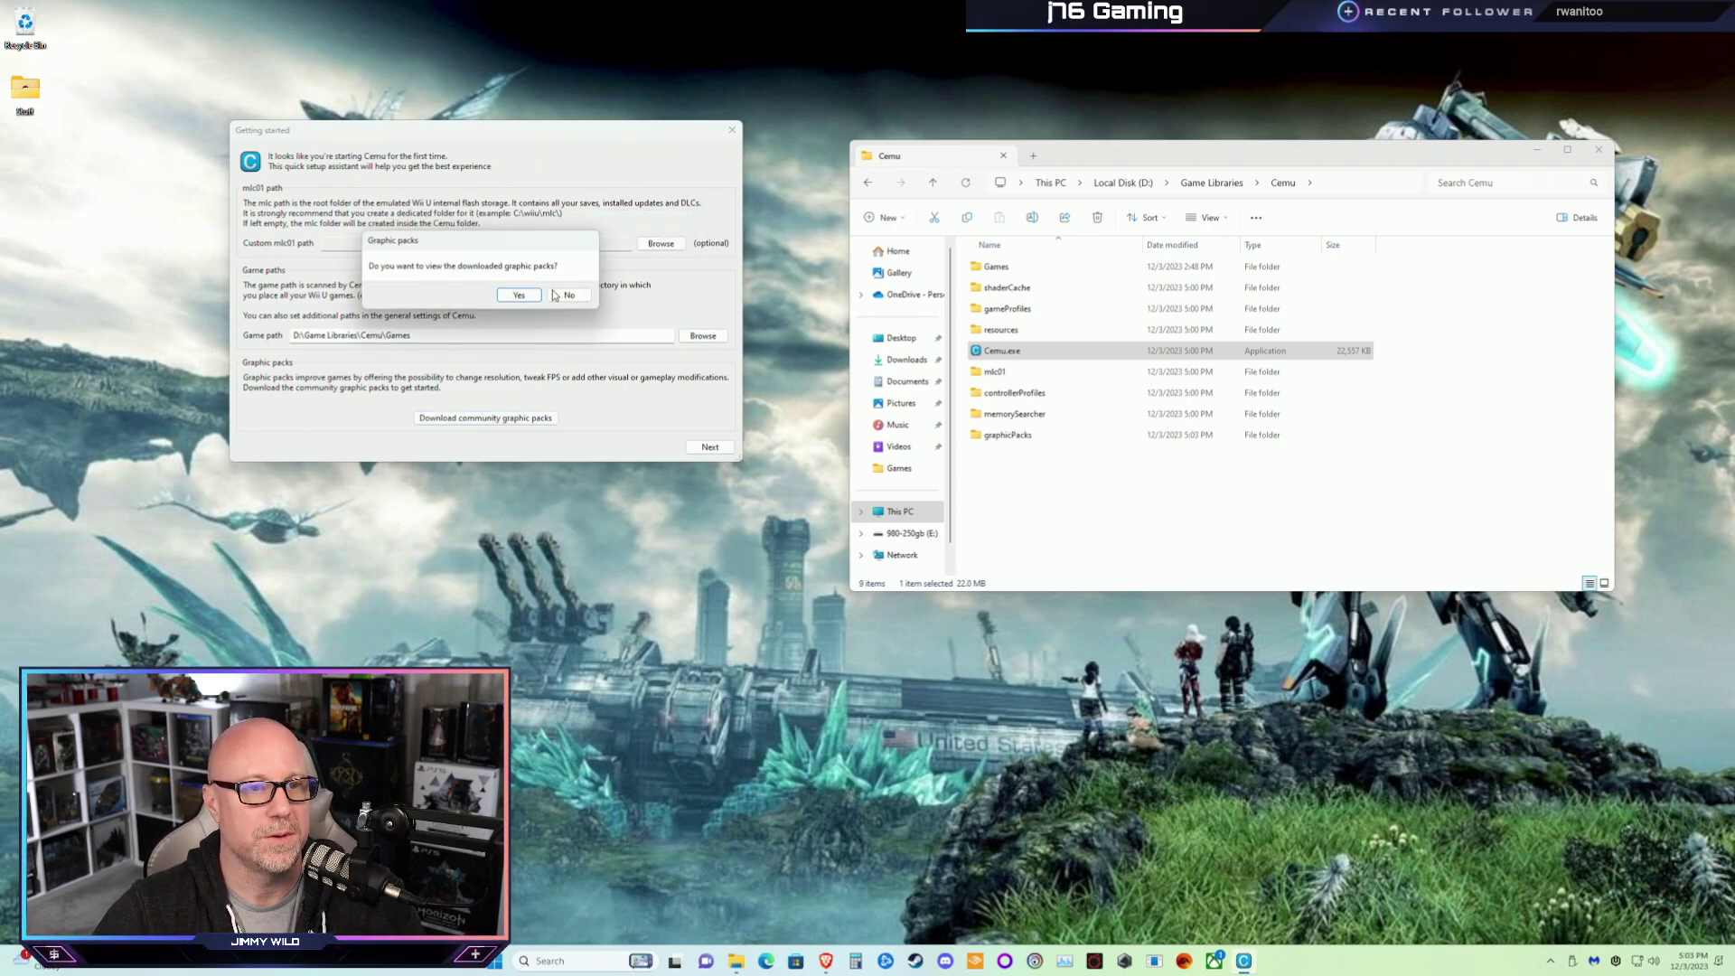
Decline viewing the downloaded graphic packs and continue through the setup assistant to the controller input configuration
left_click(556, 296)
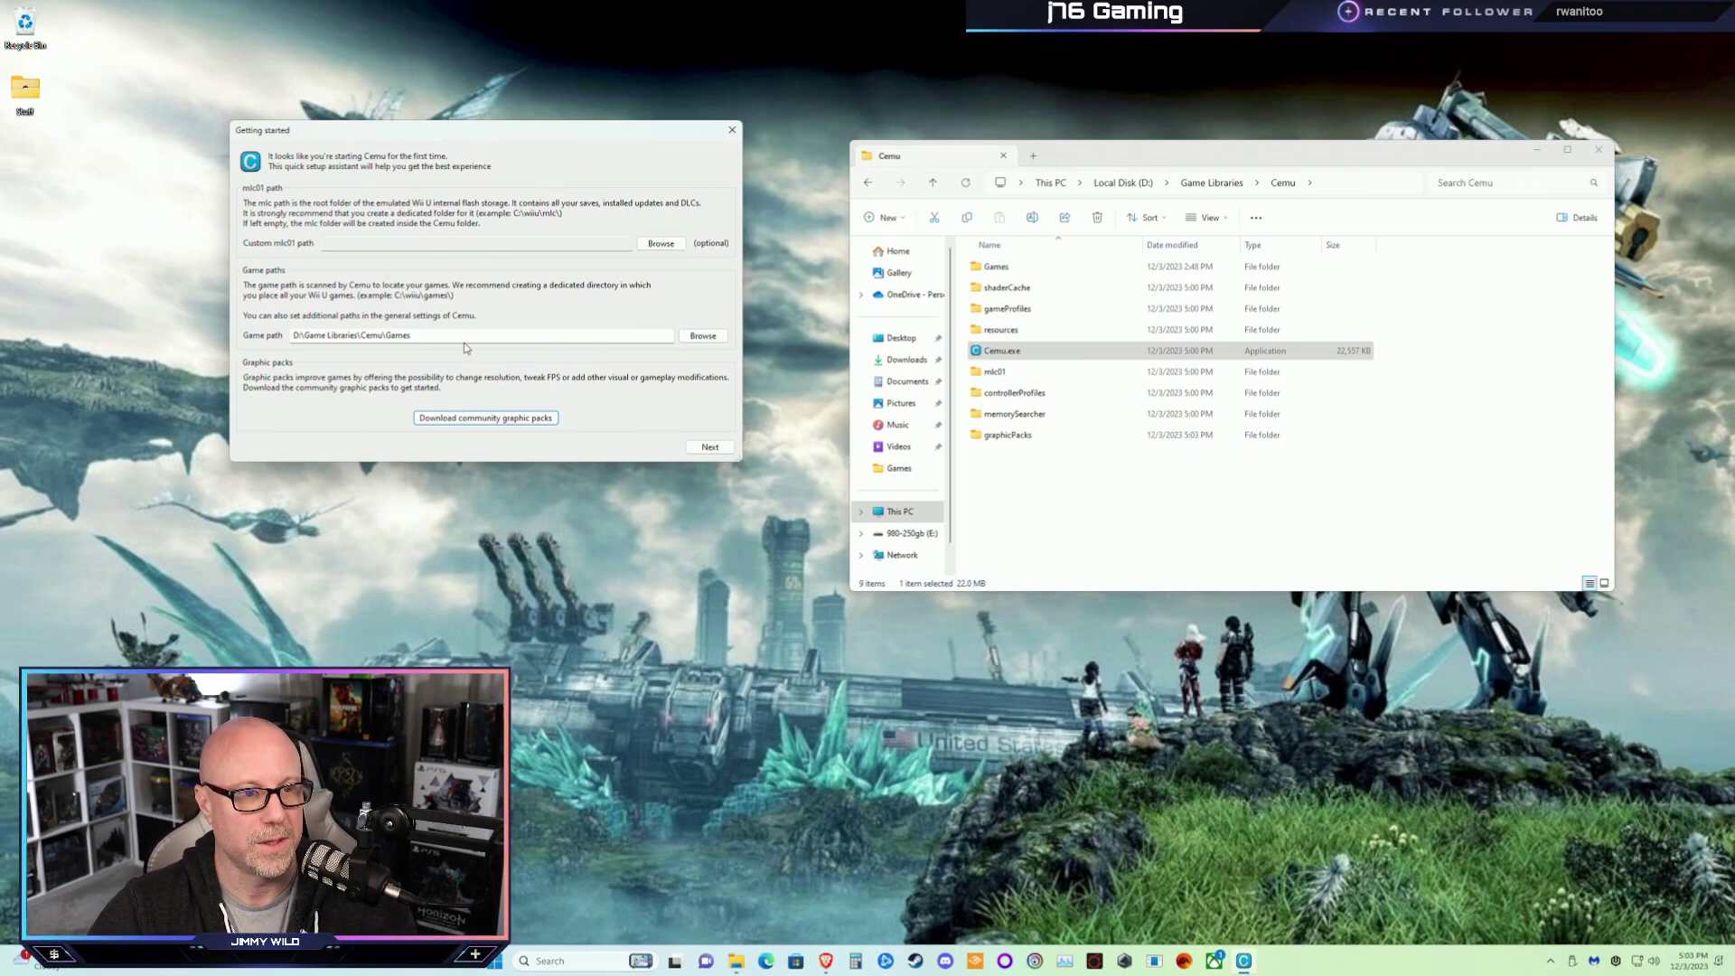
left_click(710, 446)
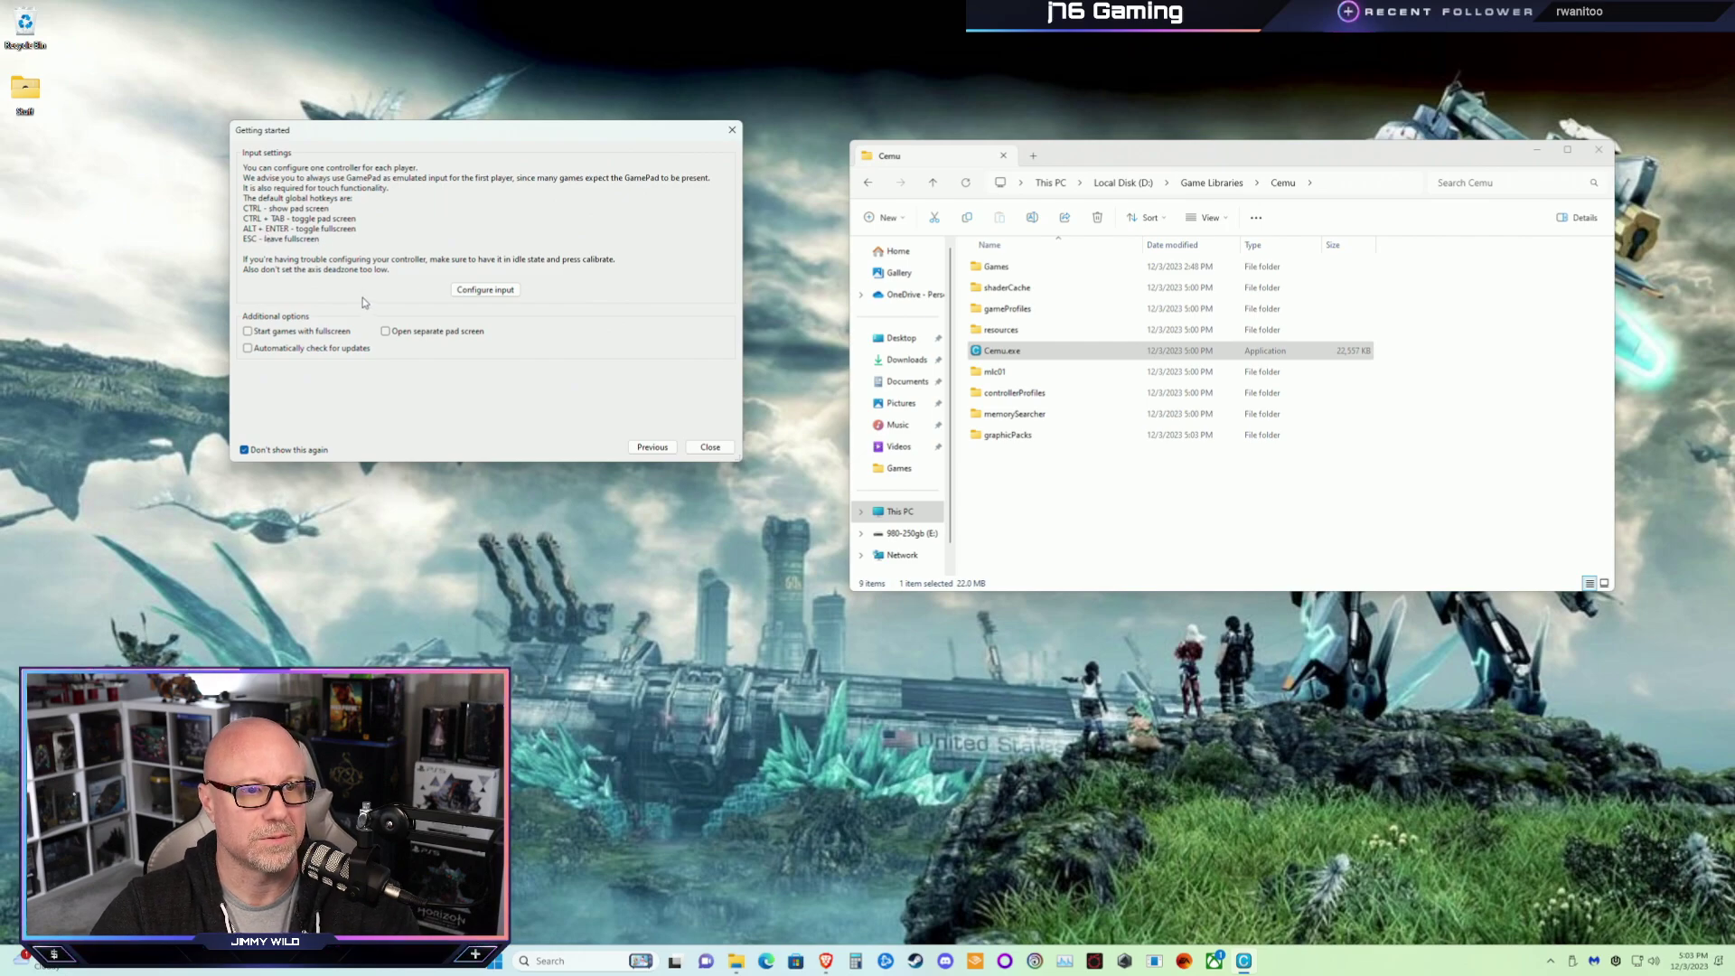
left_click(485, 290)
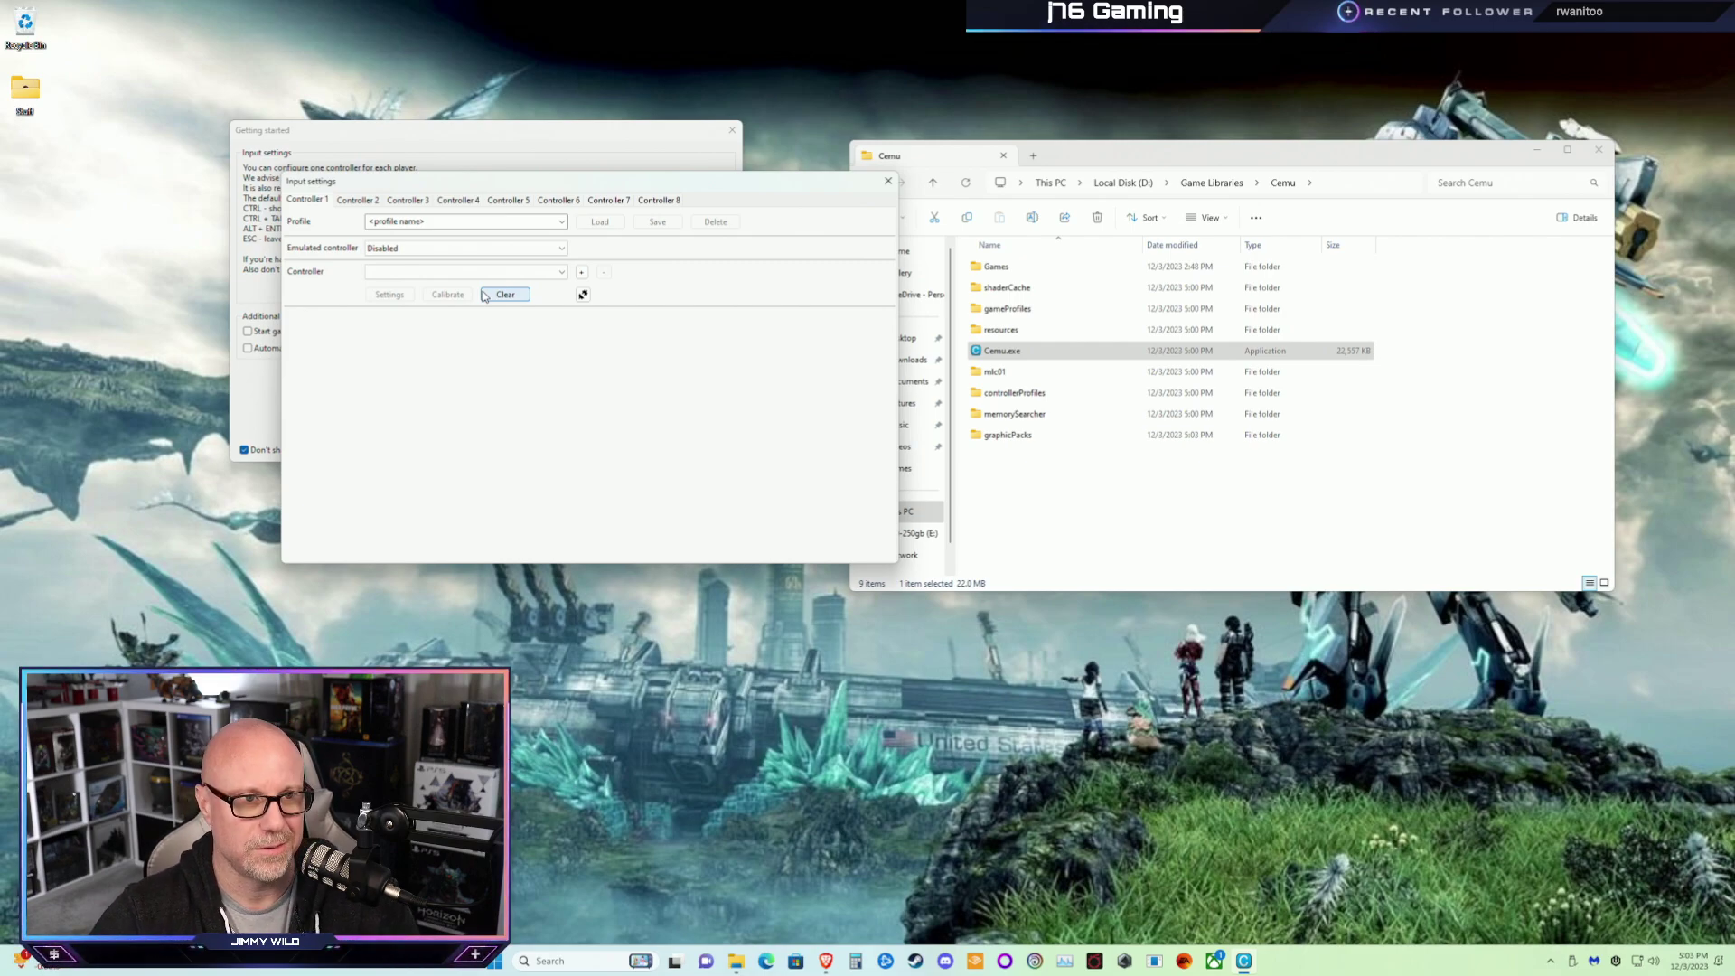
Name the Controller 1 profile Xbox and set its emulated controller to Wii U GamePad
mouse_move(479, 187)
left_mouse_down()
mouse_move(508, 185)
mouse_move(491, 189)
left_mouse_up()
left_click(442, 224)
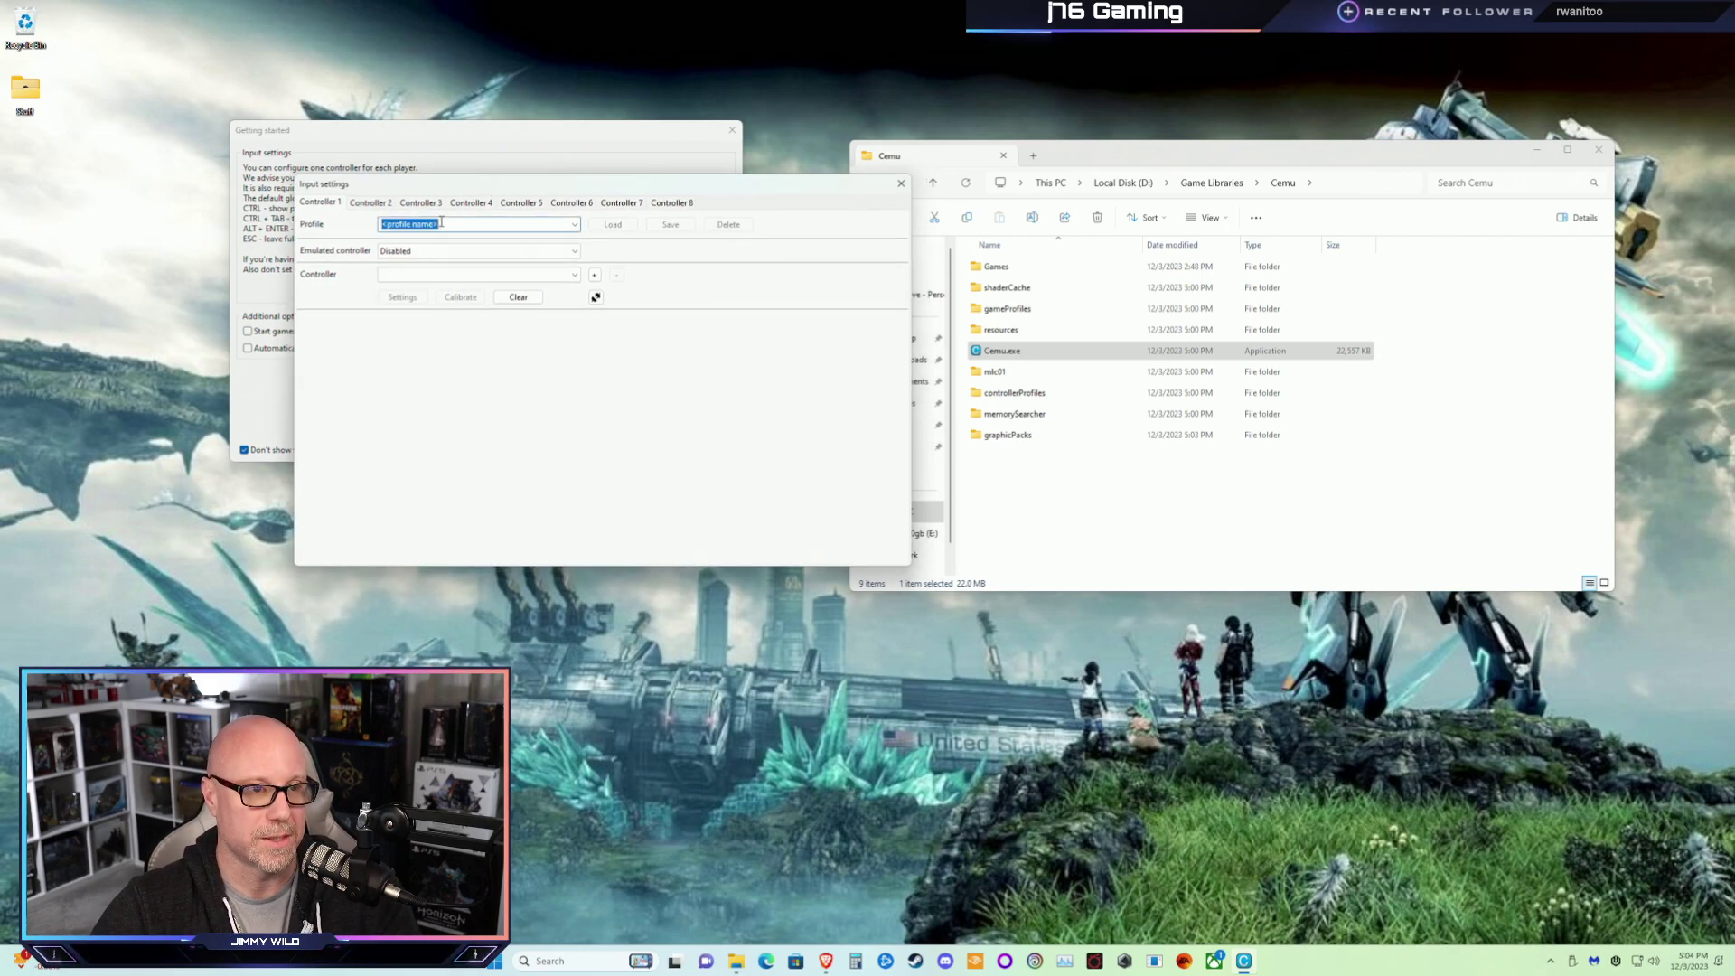
type("Xbox")
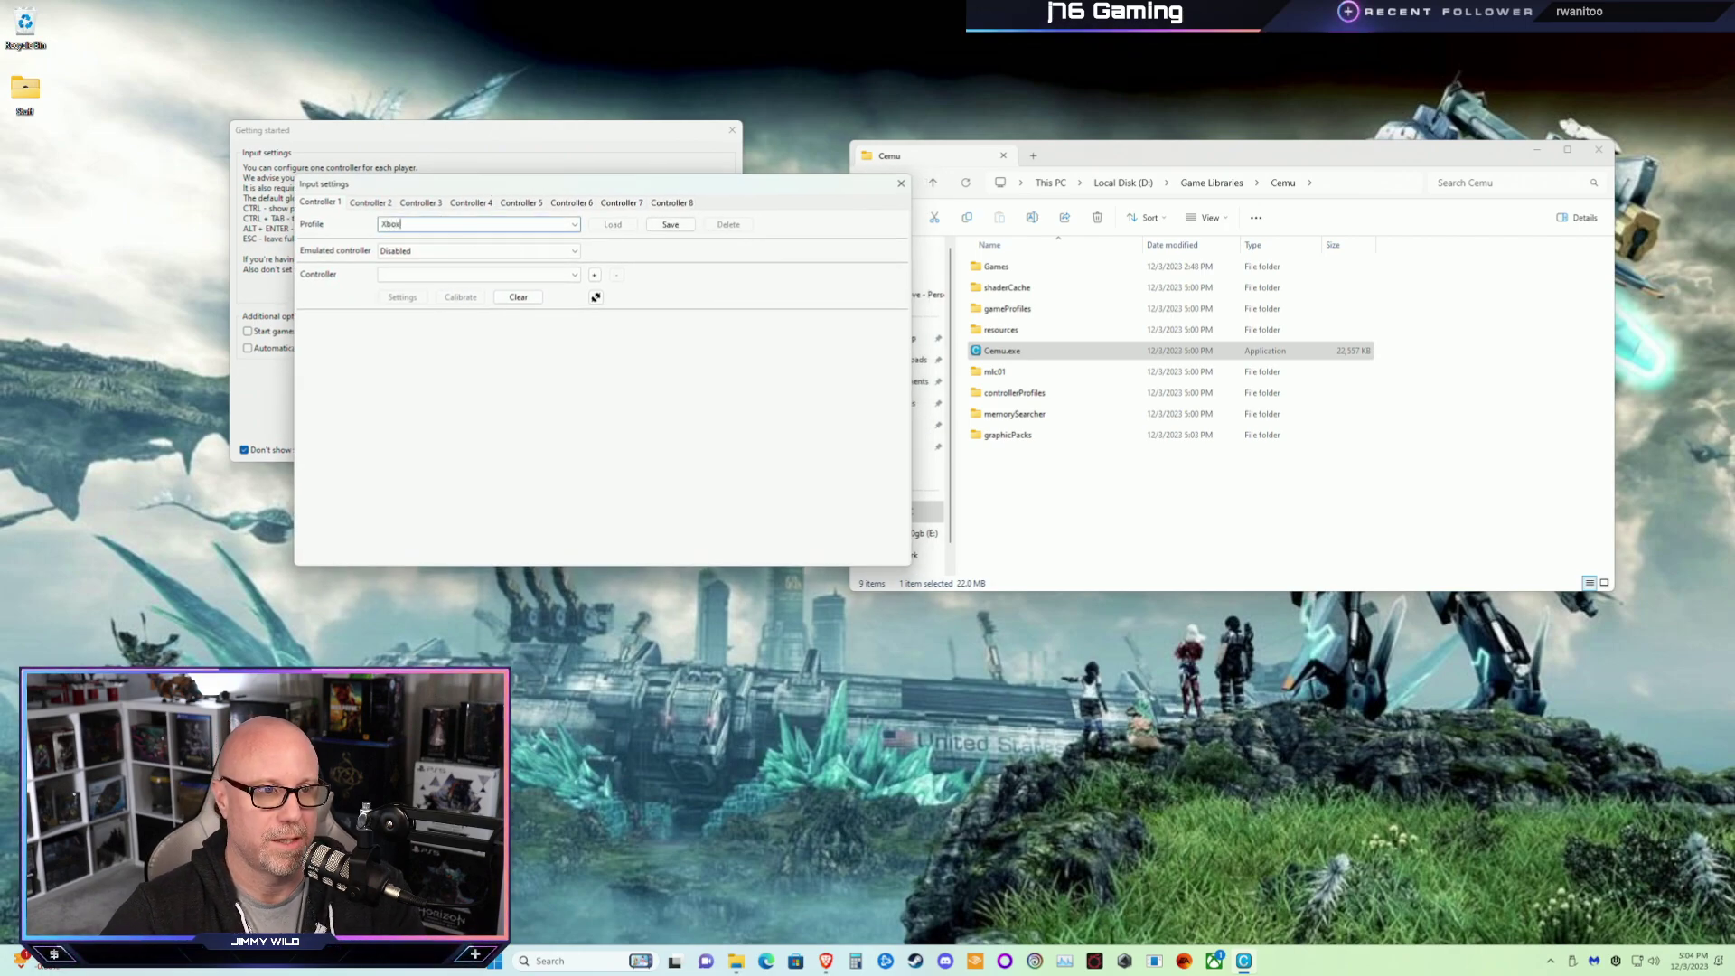
left_click(408, 253)
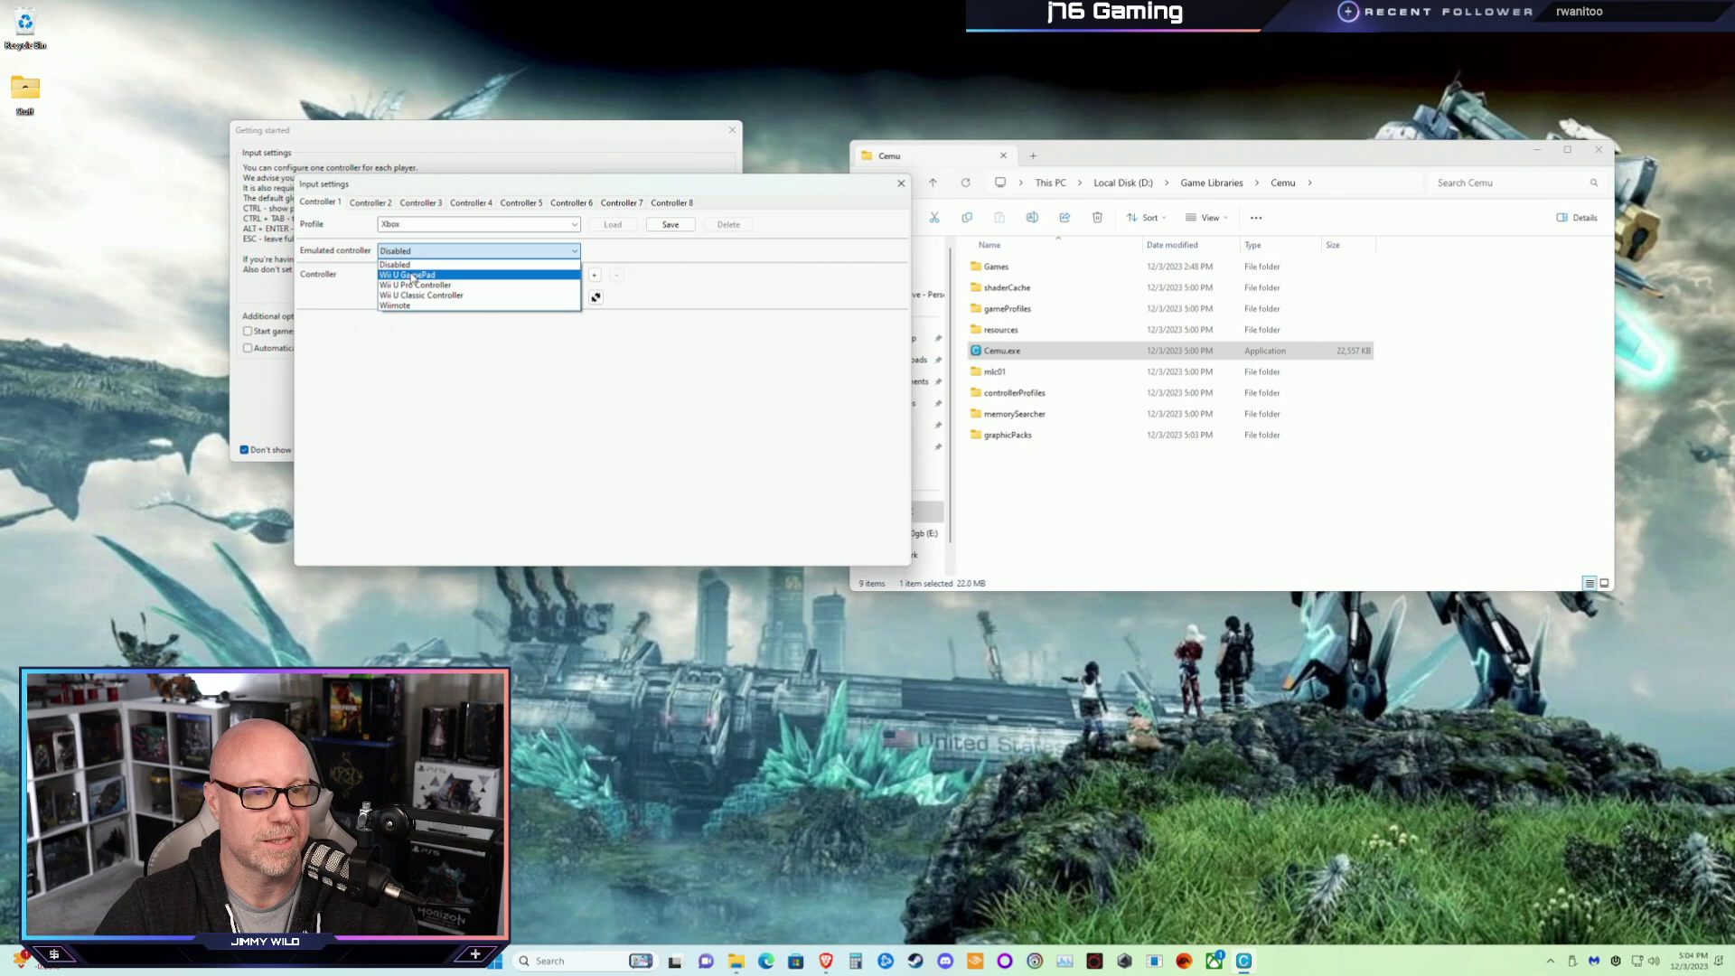
left_click(412, 277)
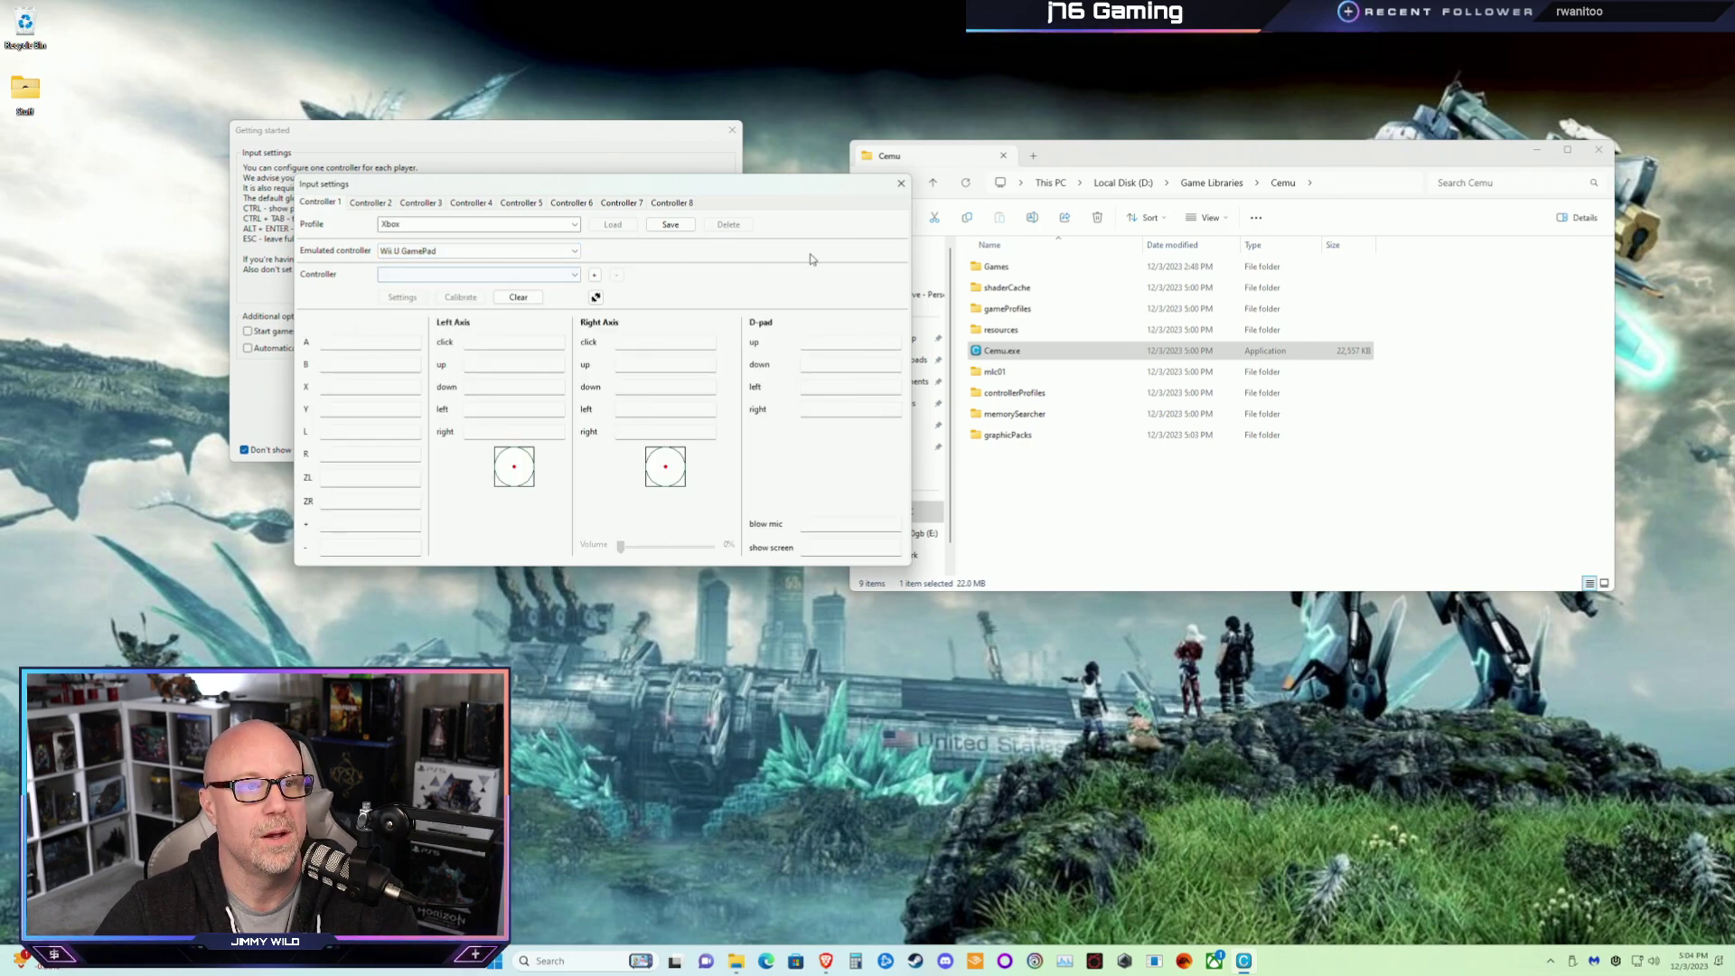
Add the XInput device Controller 1 to the Xbox profile, then save the profile and close the input settings
left_click(595, 274)
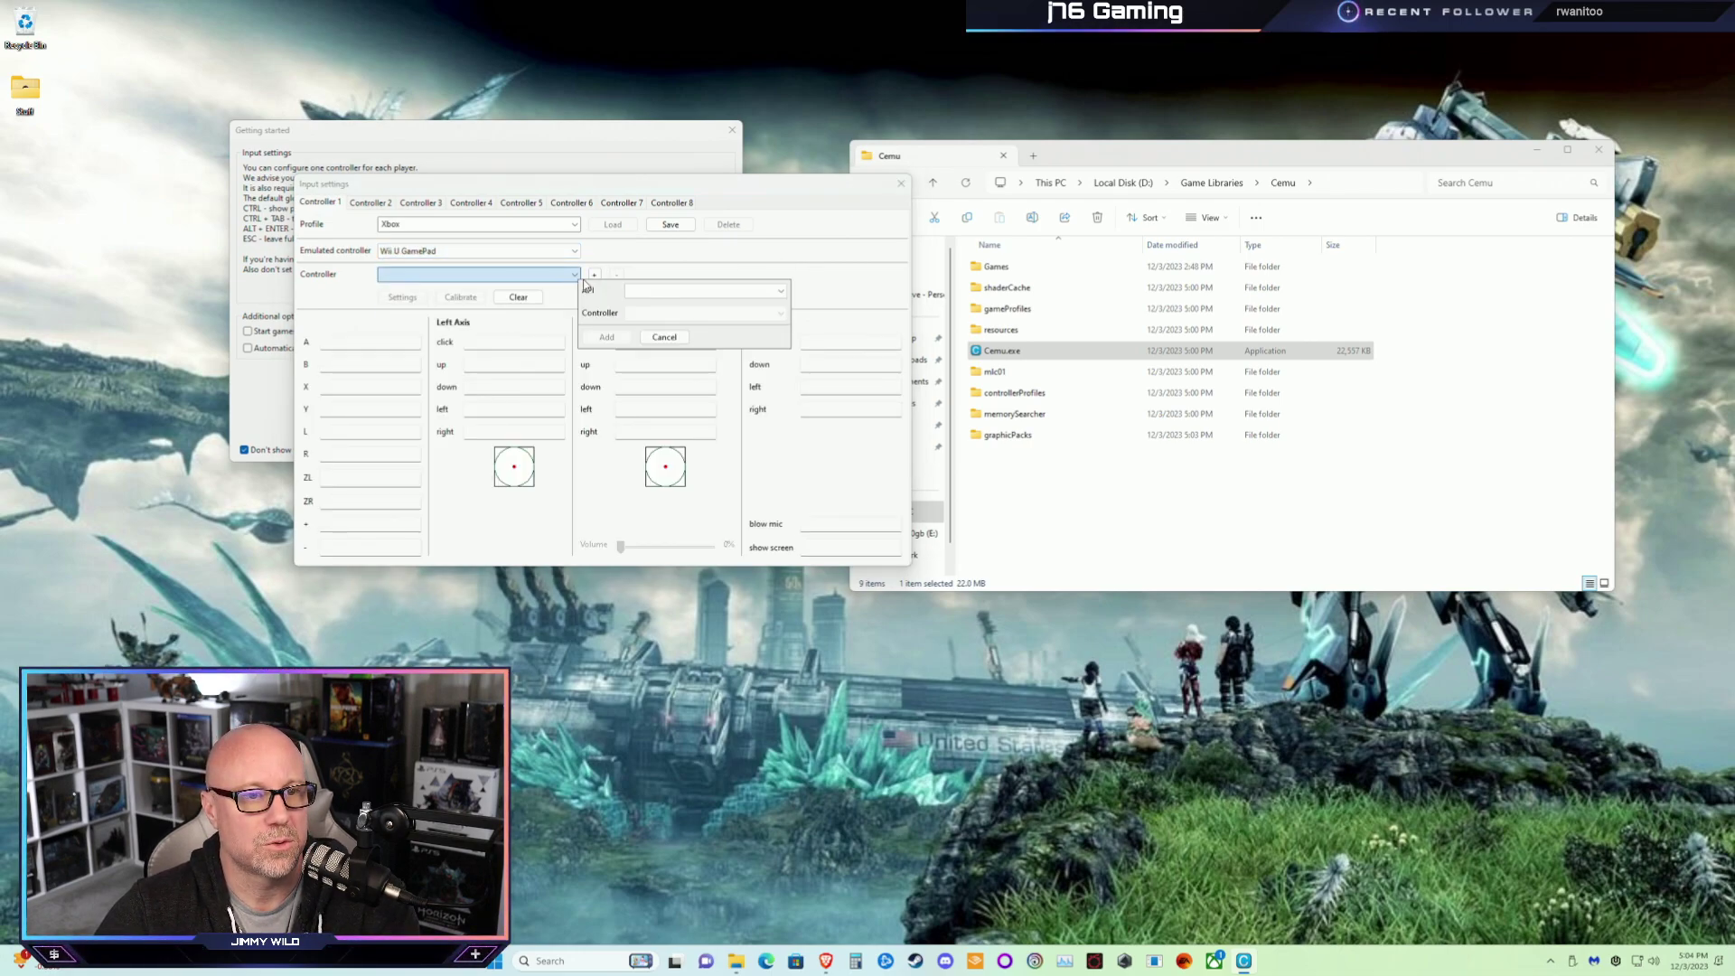
left_click(782, 291)
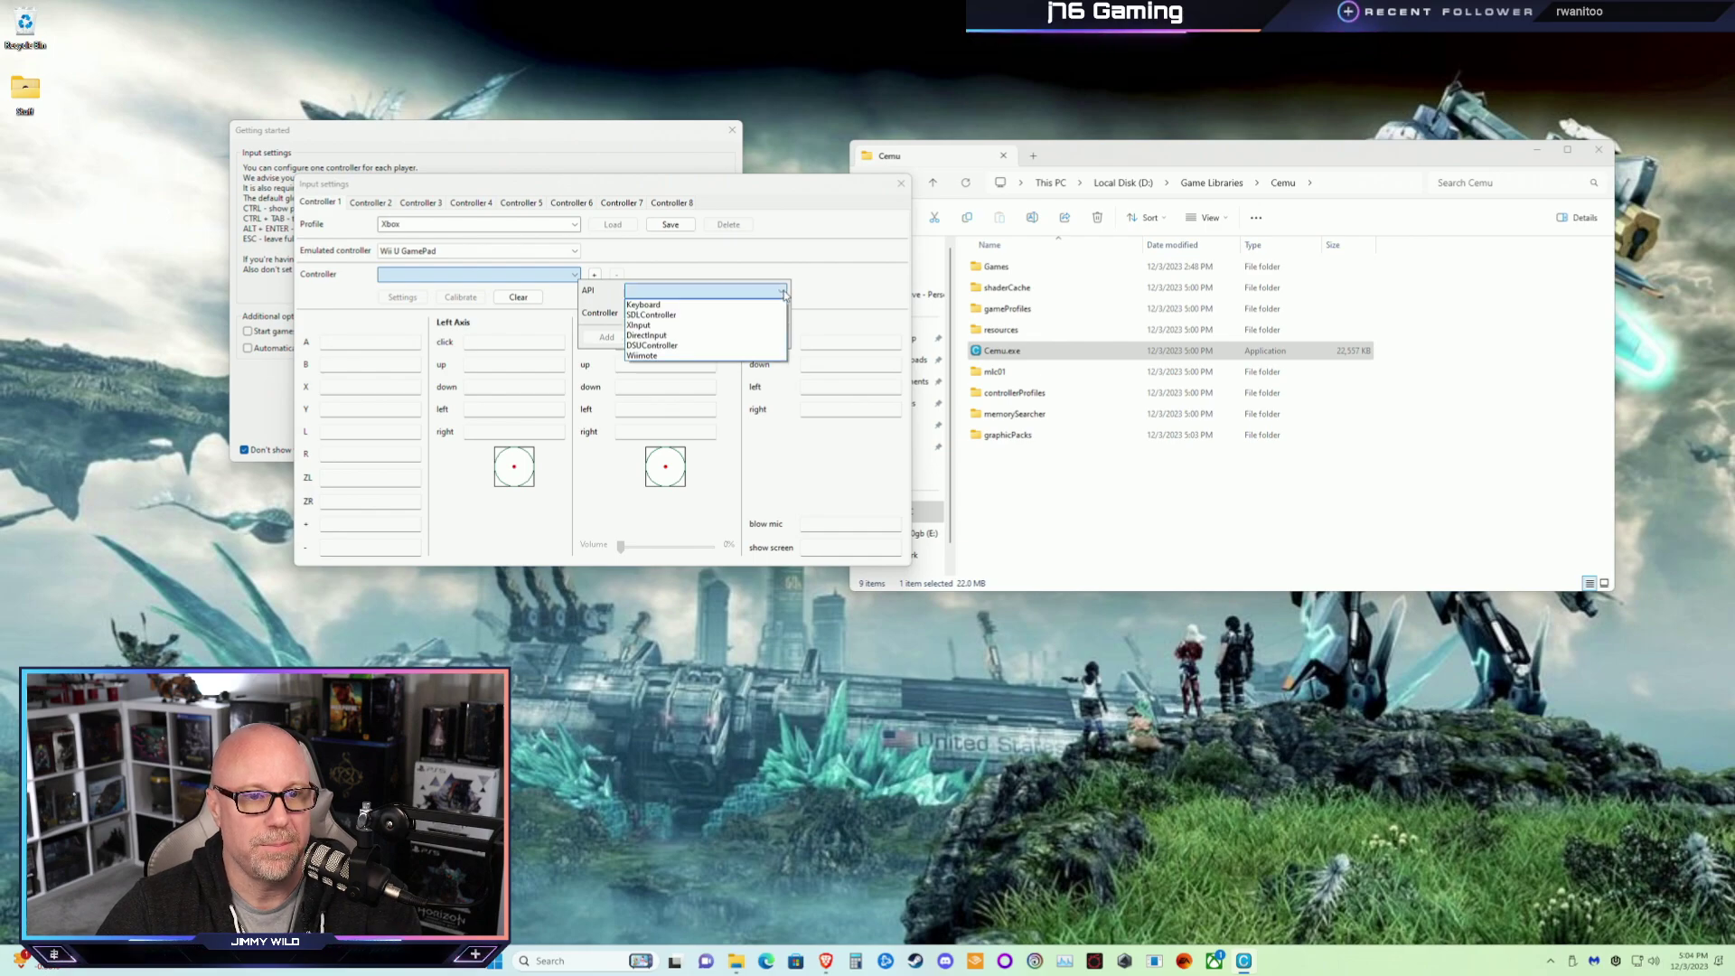
left_click(665, 325)
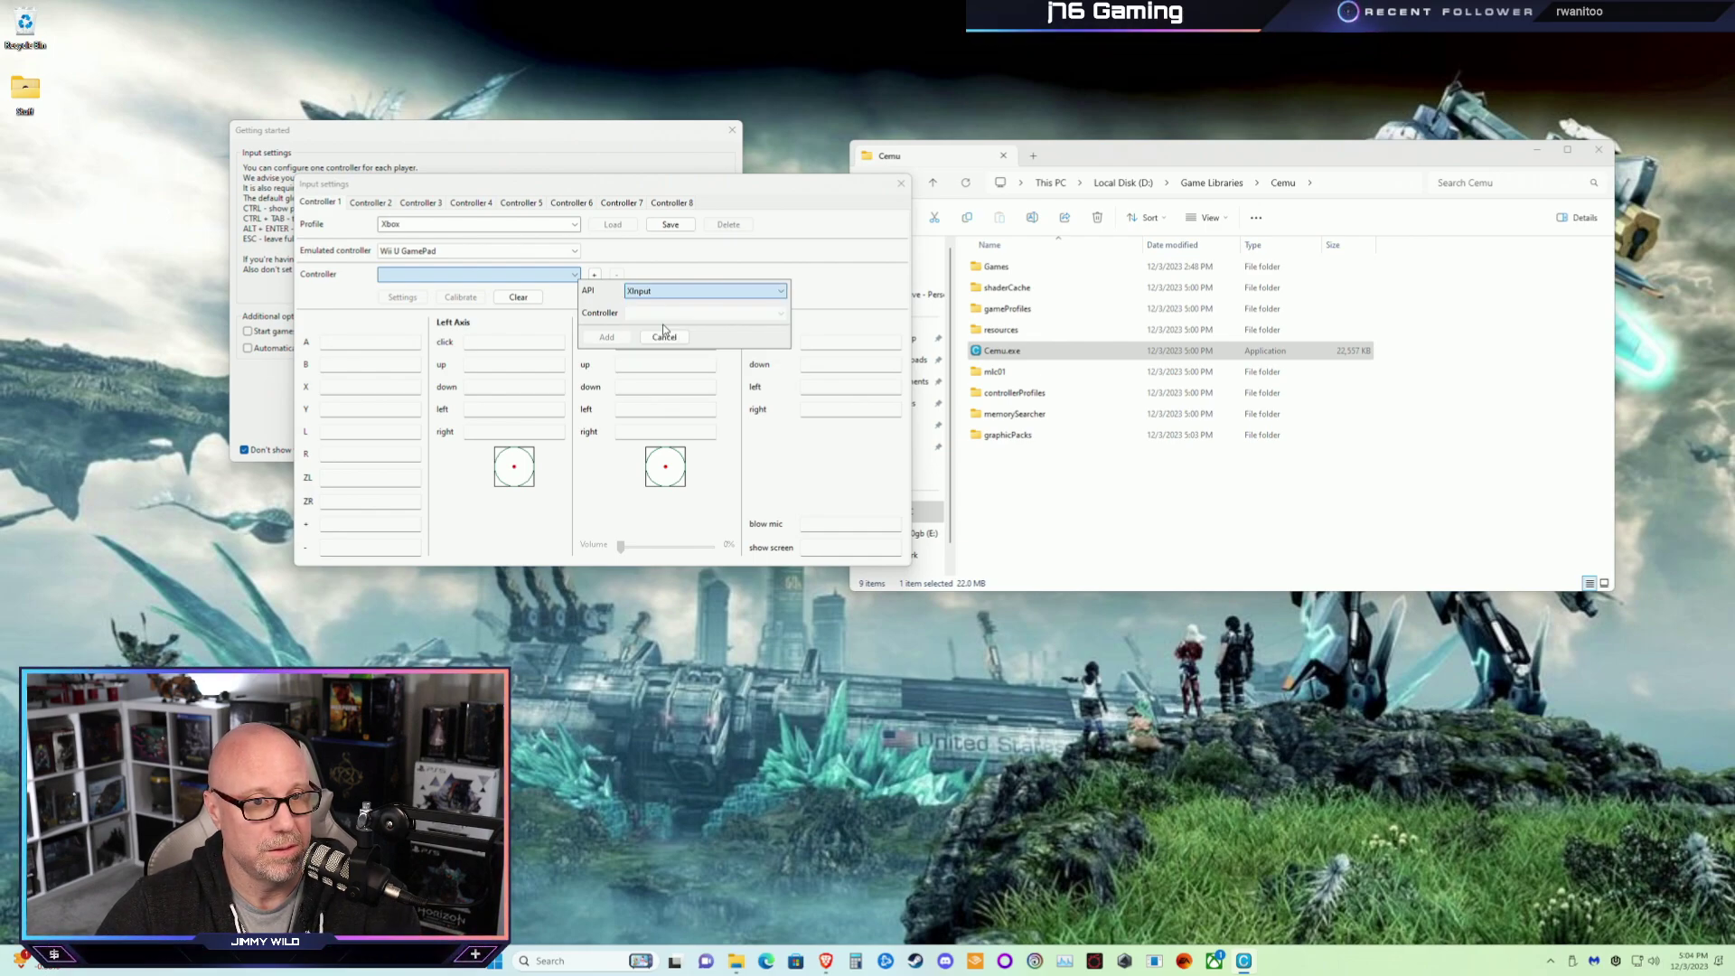
left_click(716, 314)
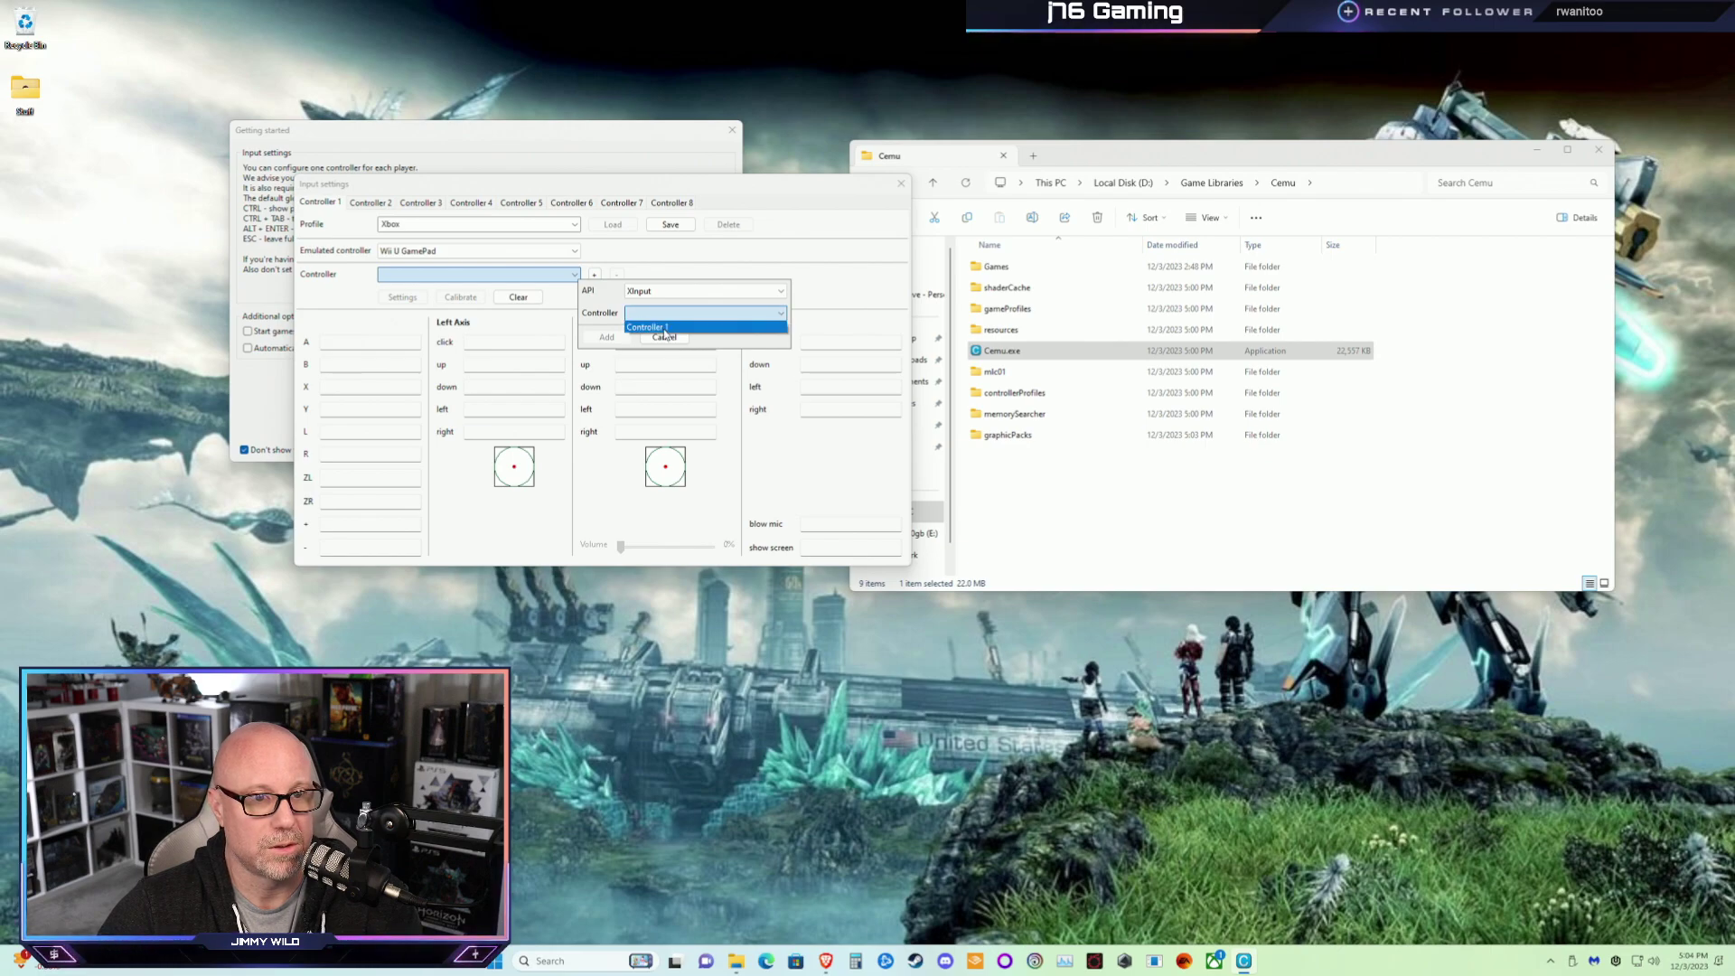
left_click(678, 327)
left_click(606, 337)
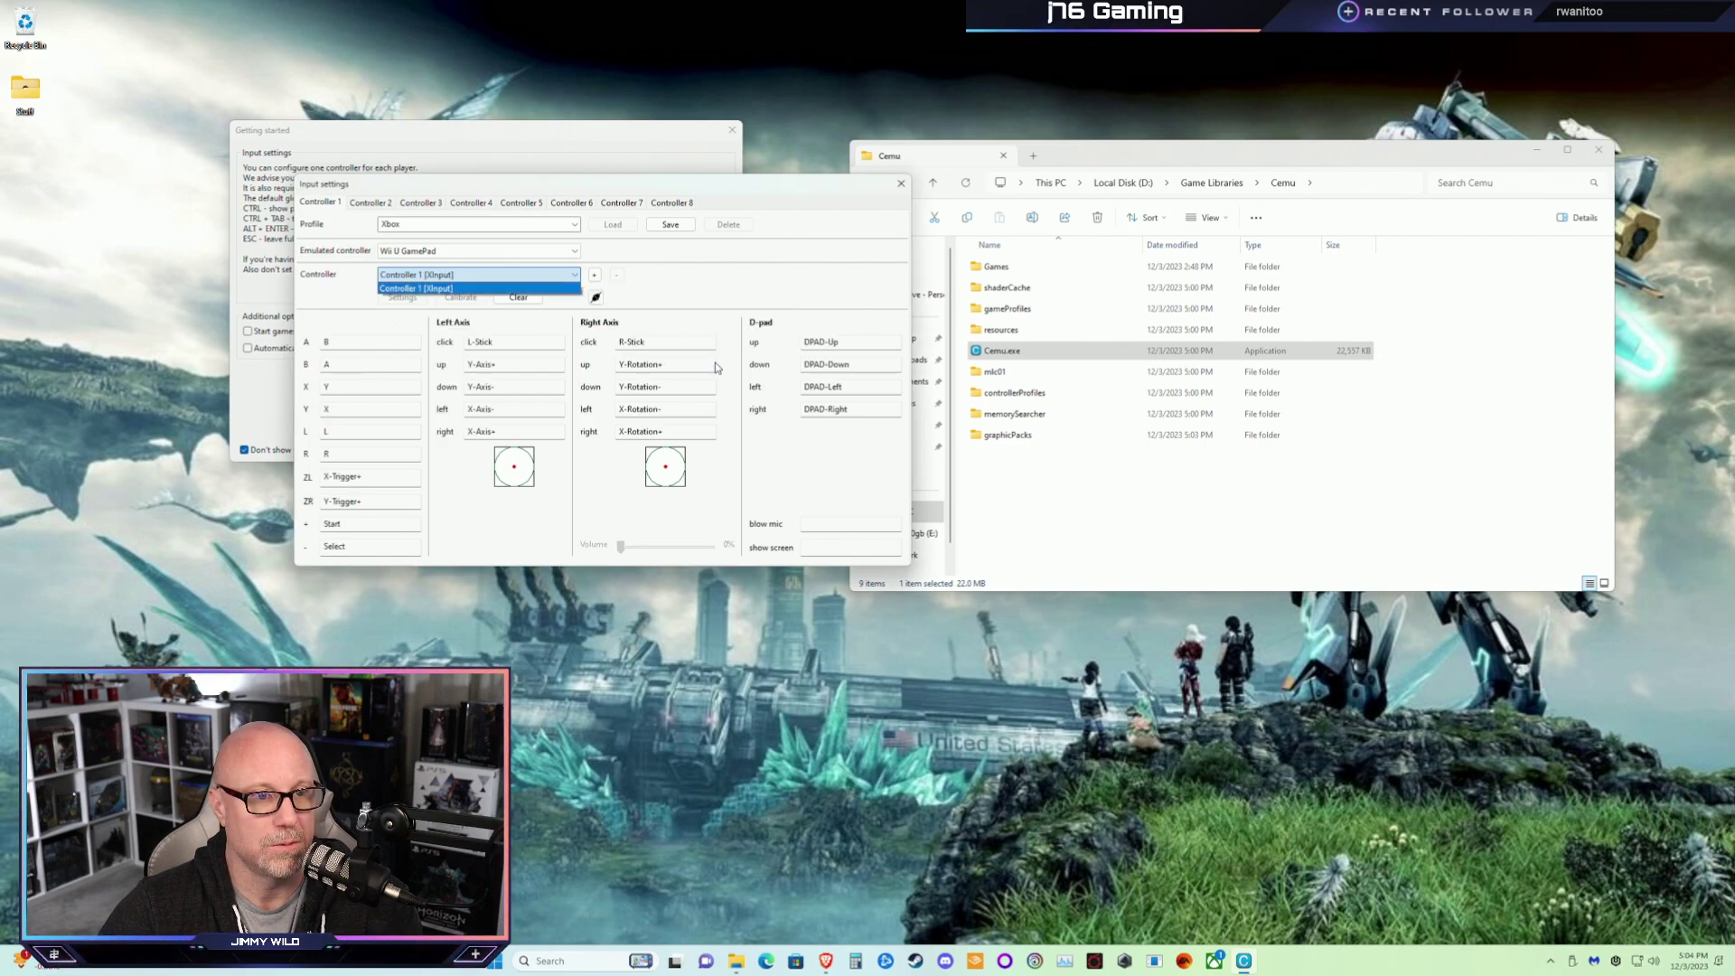
left_click(770, 286)
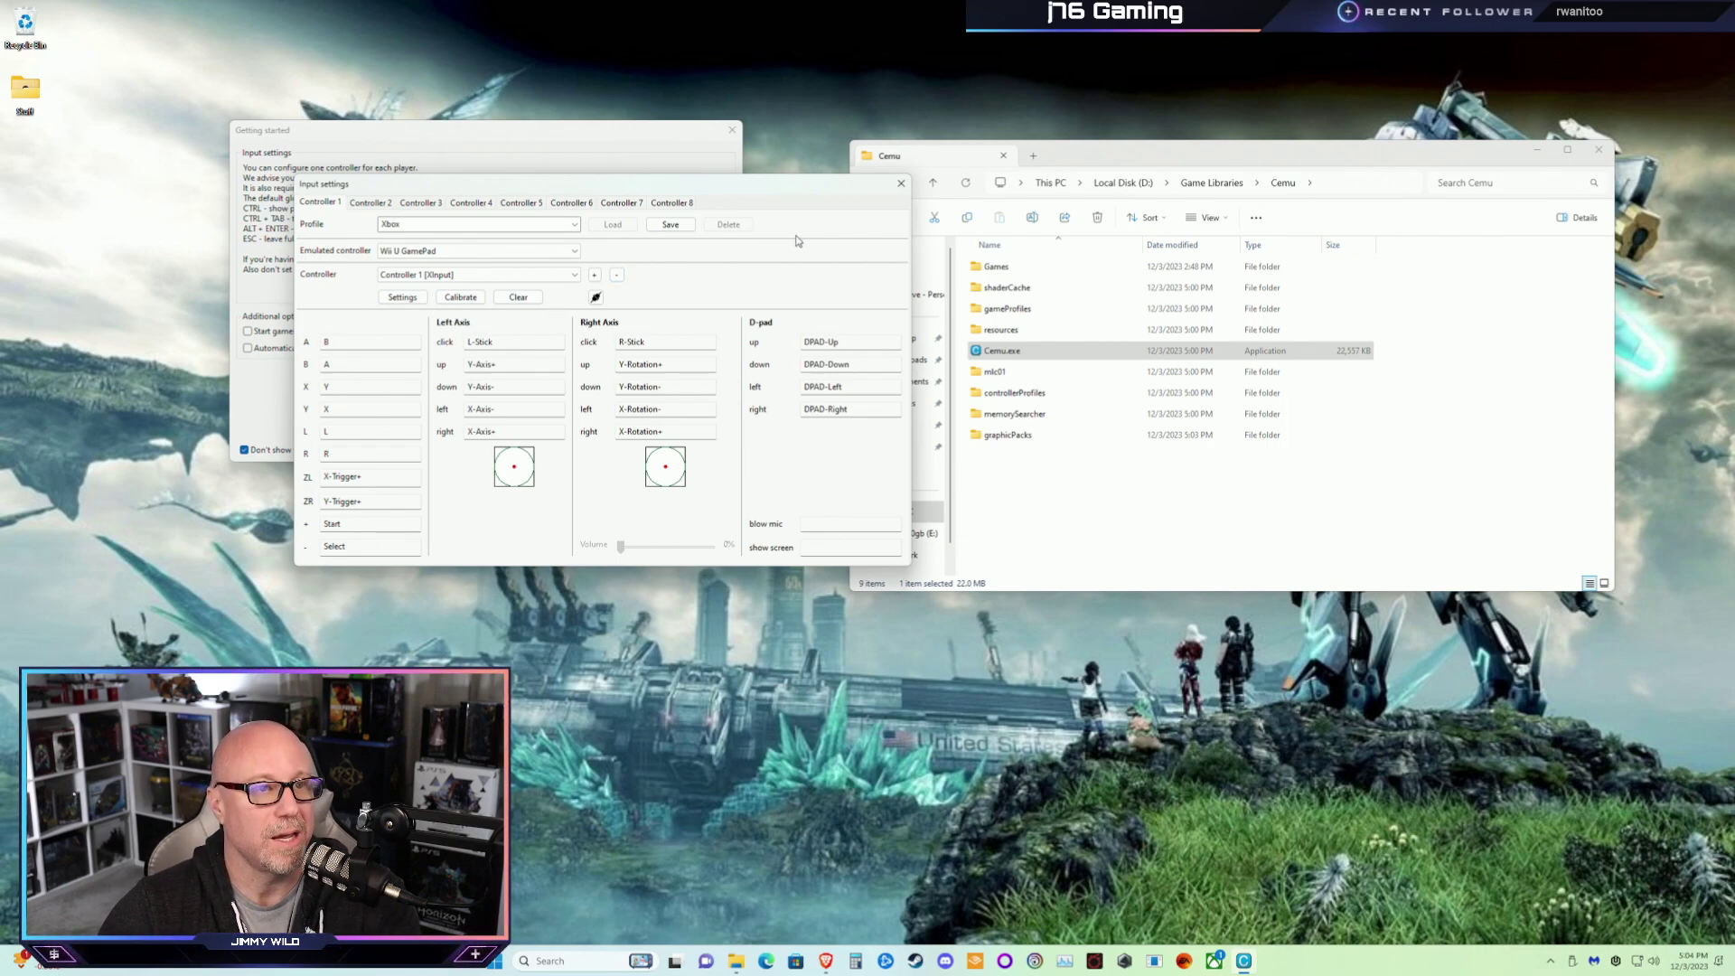
left_click(671, 227)
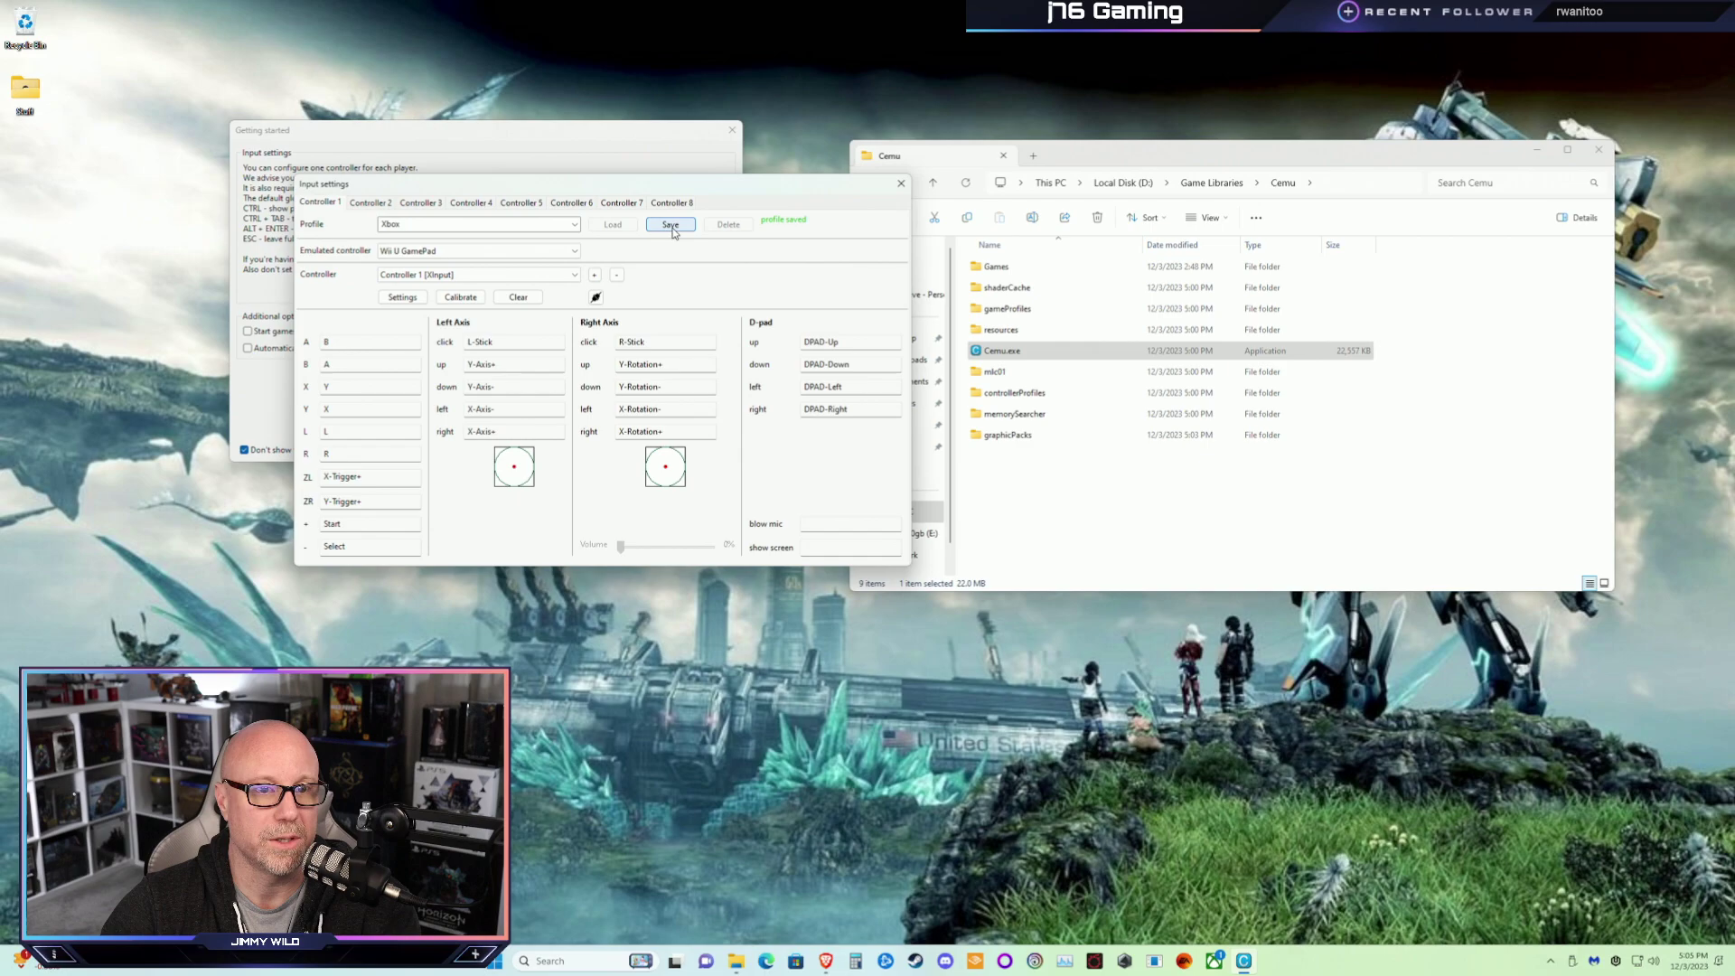
left_click(901, 184)
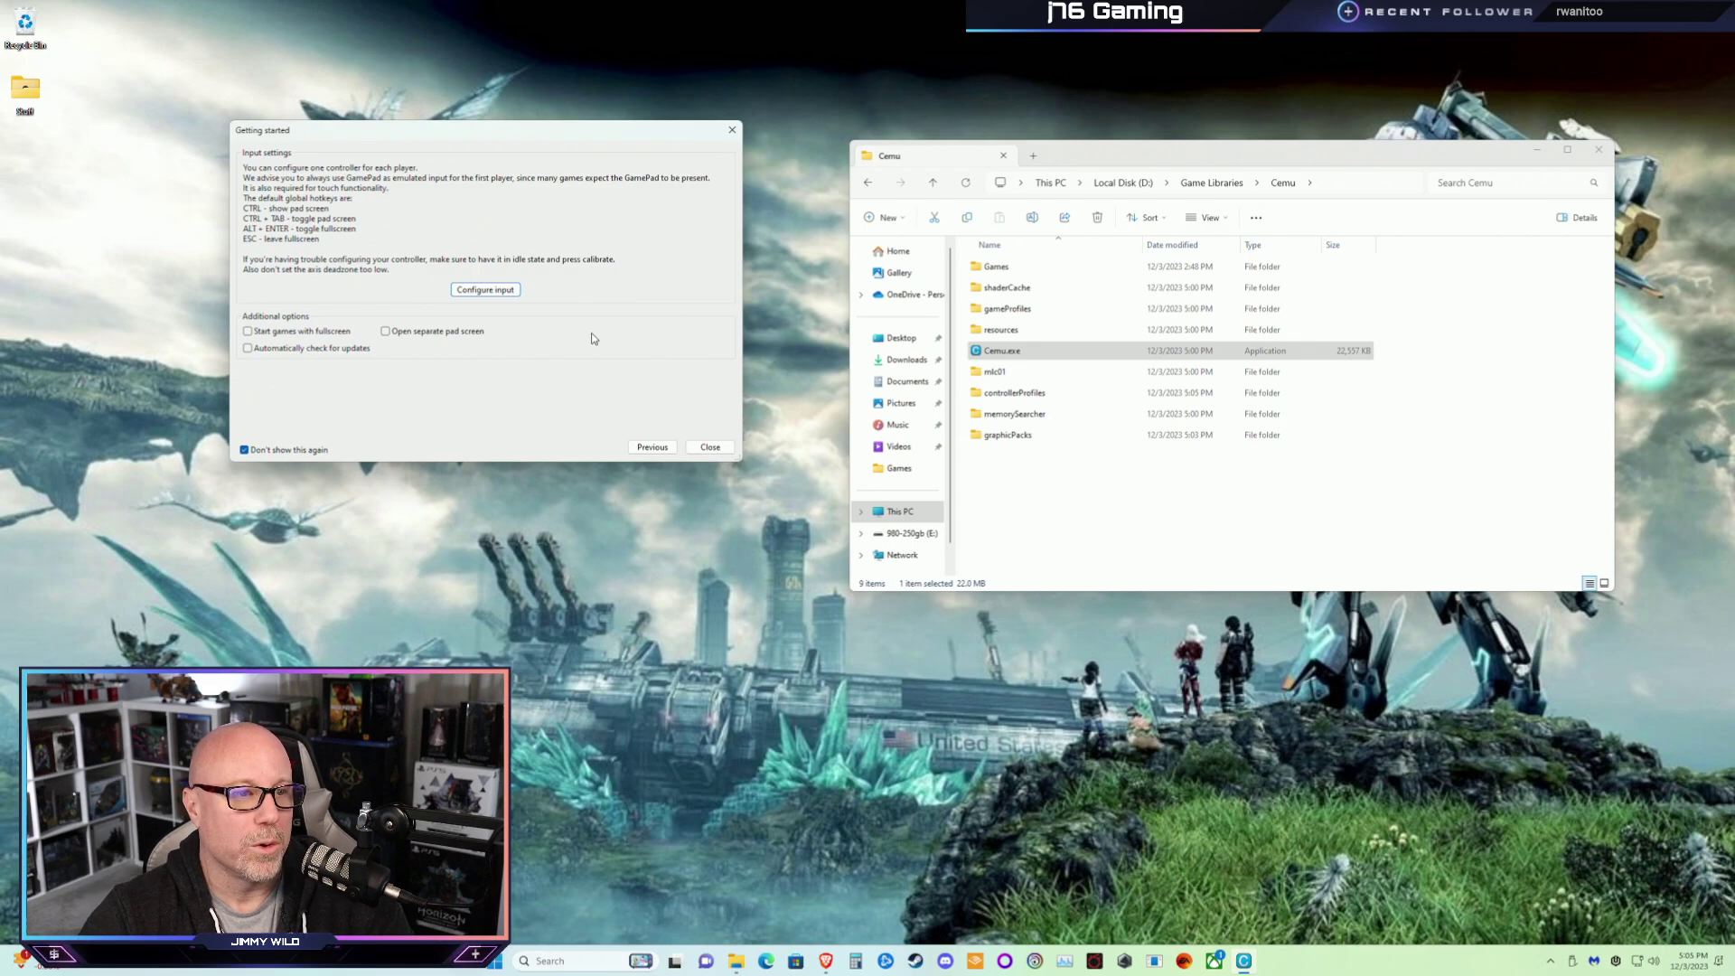
Enable starting games with fullscreen and automatic update checks, then finish the setup assistant
left_click(251, 331)
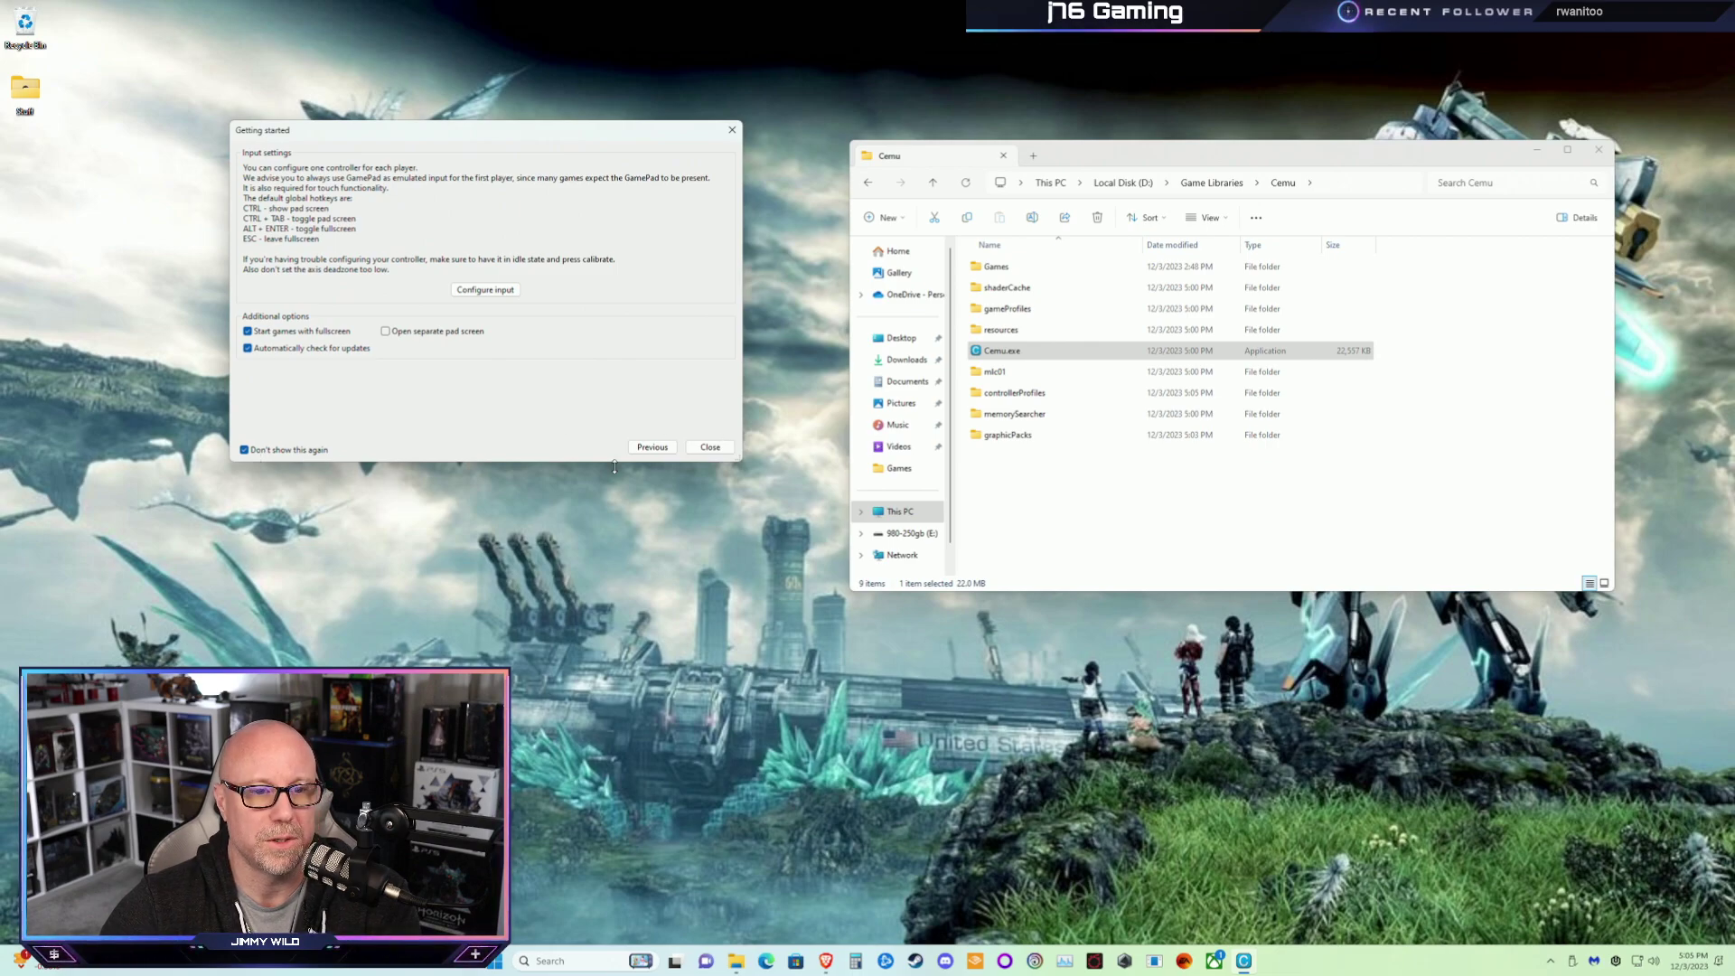
left_click(710, 447)
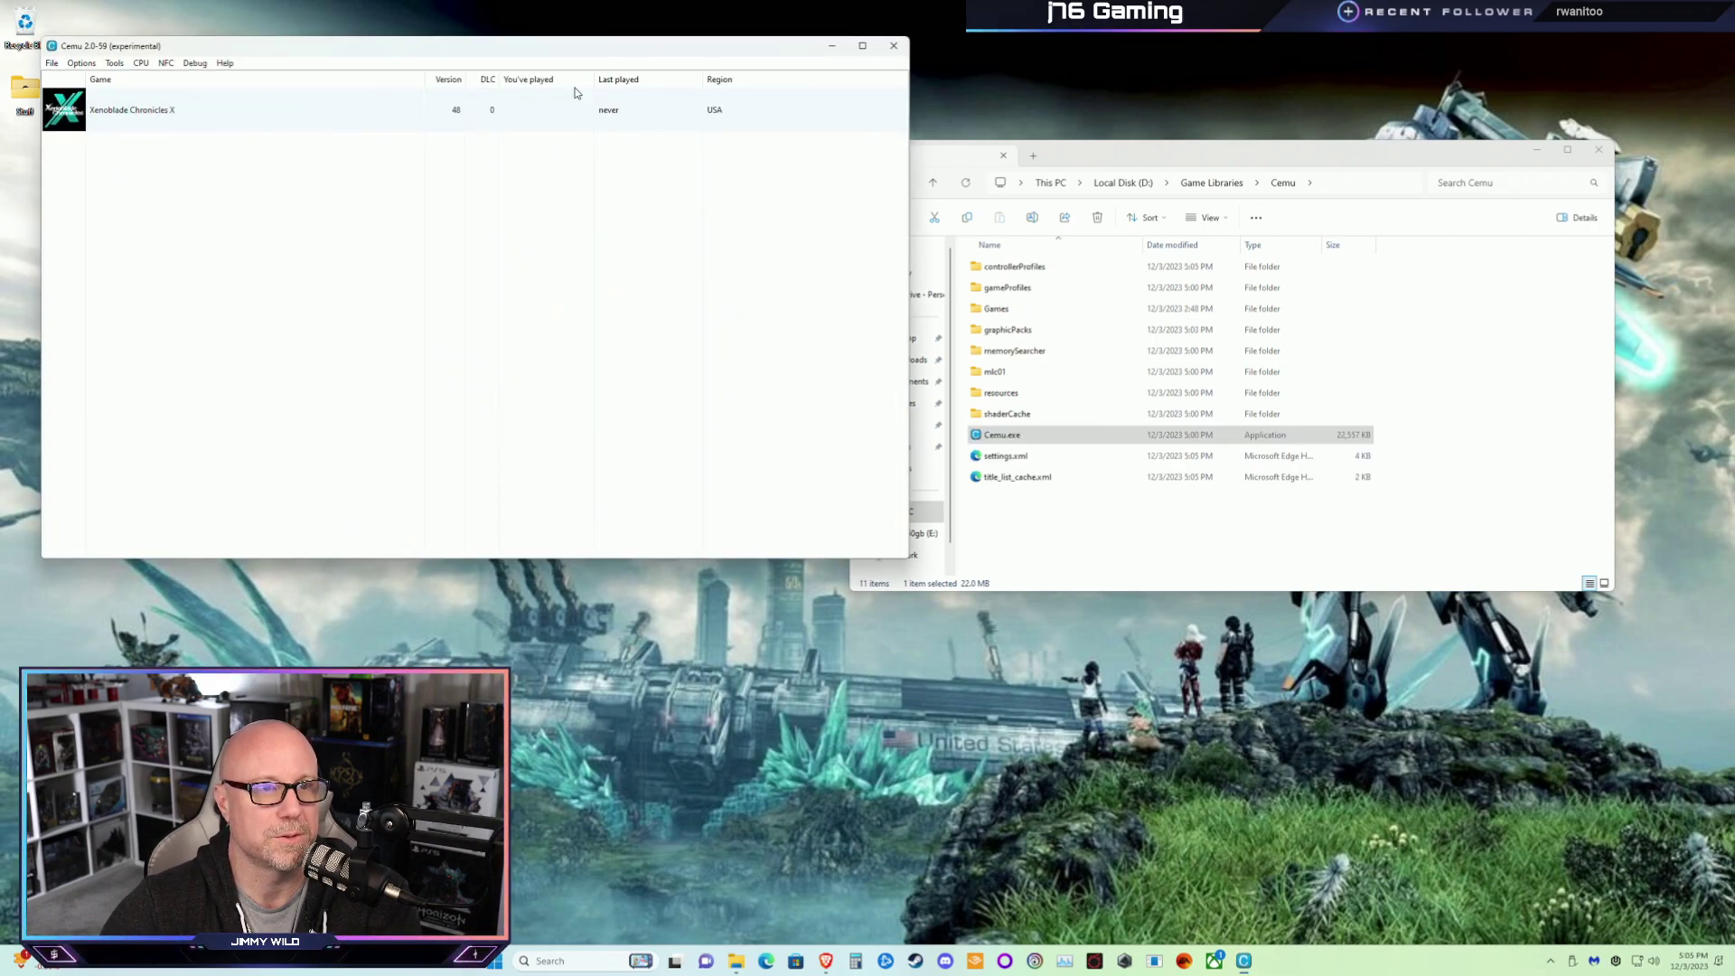
left_click_drag(522, 55, 1177, 103)
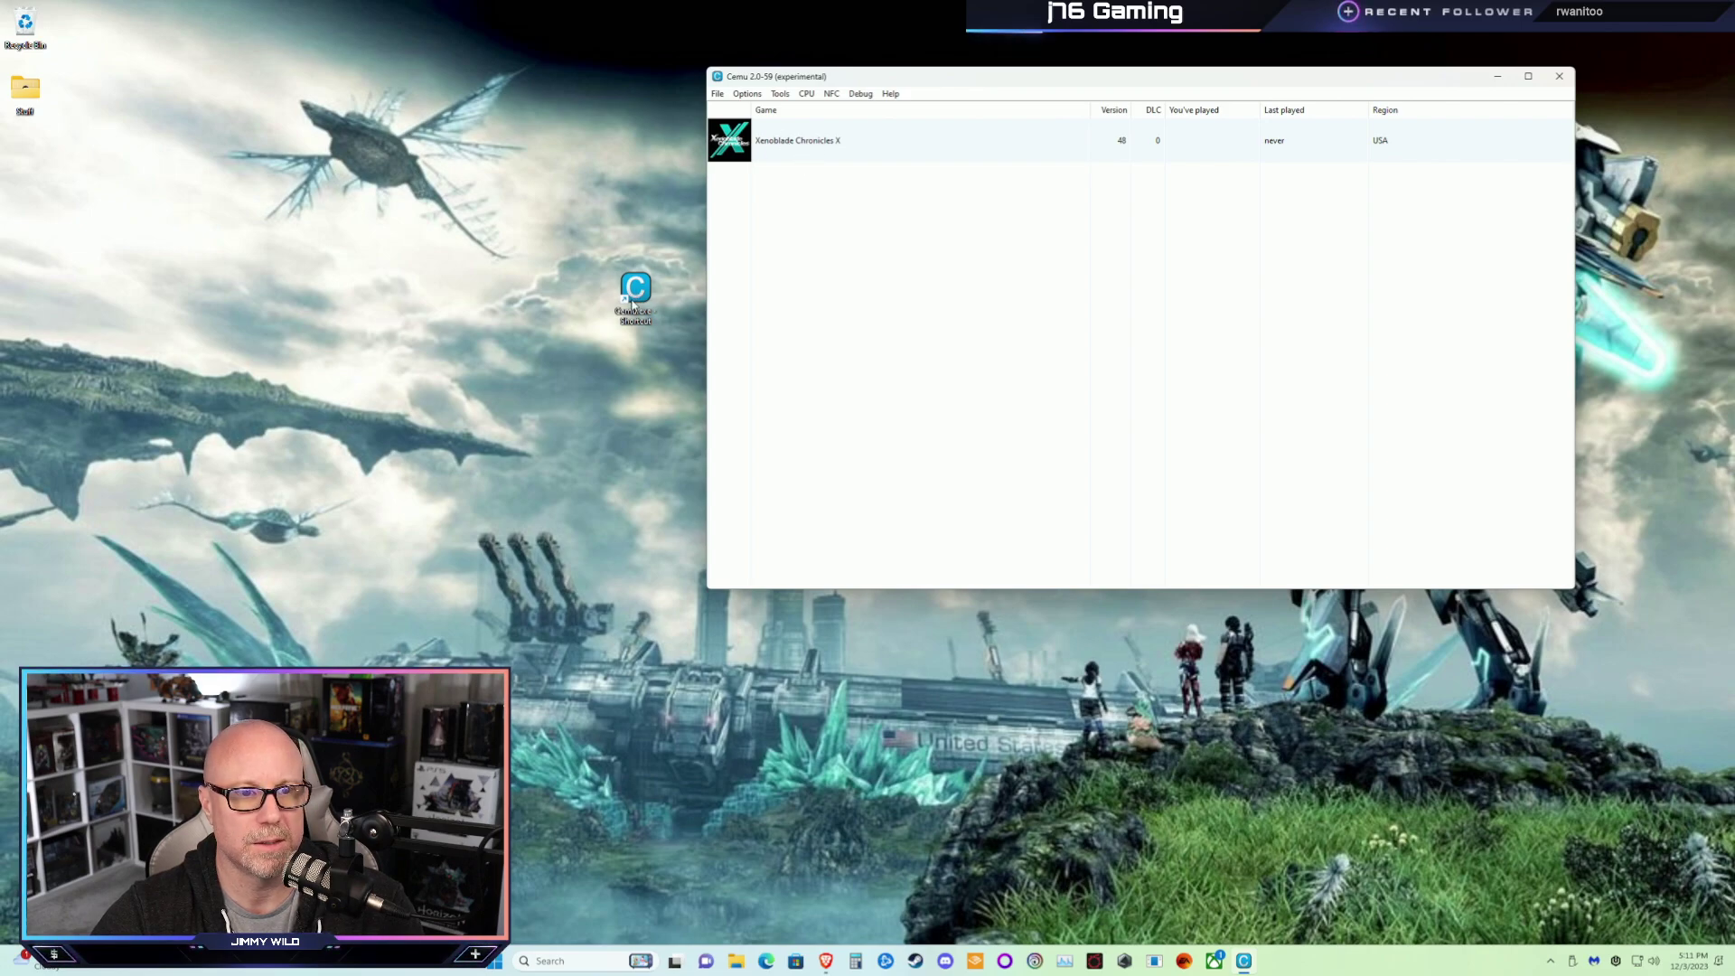
Launch Xenoblade Chronicles X in fullscreen and confirm starting the game in offline mode
left_click(807, 147)
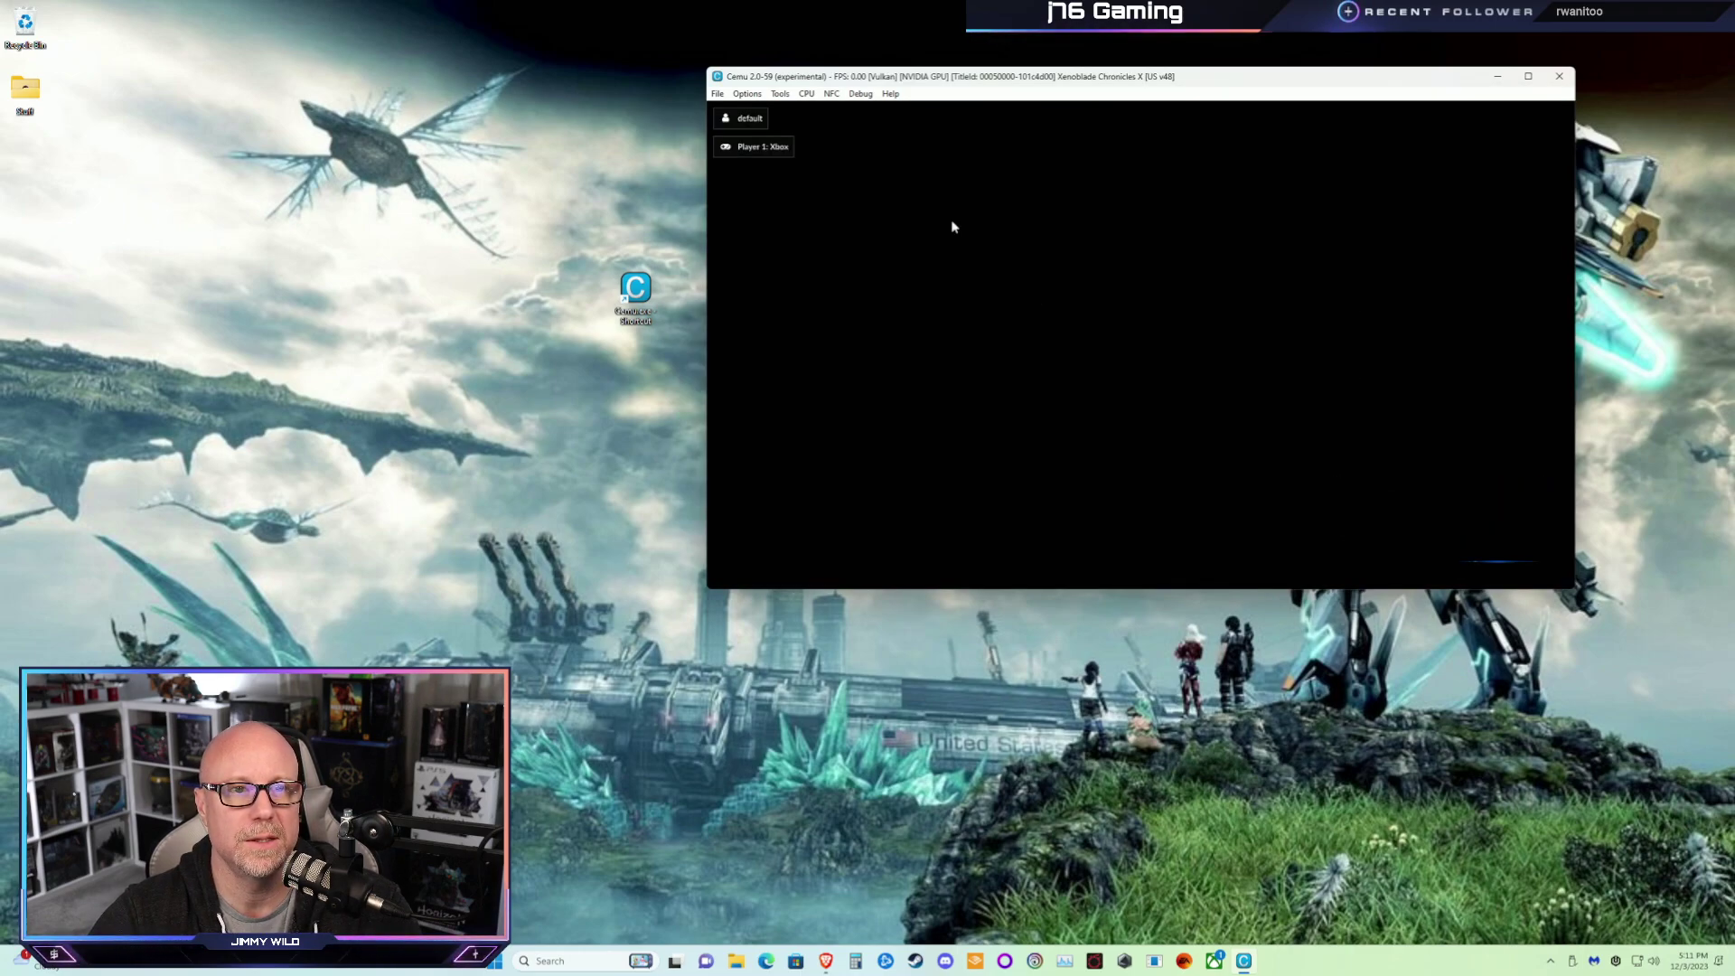
left_click(745, 94)
left_click(757, 110)
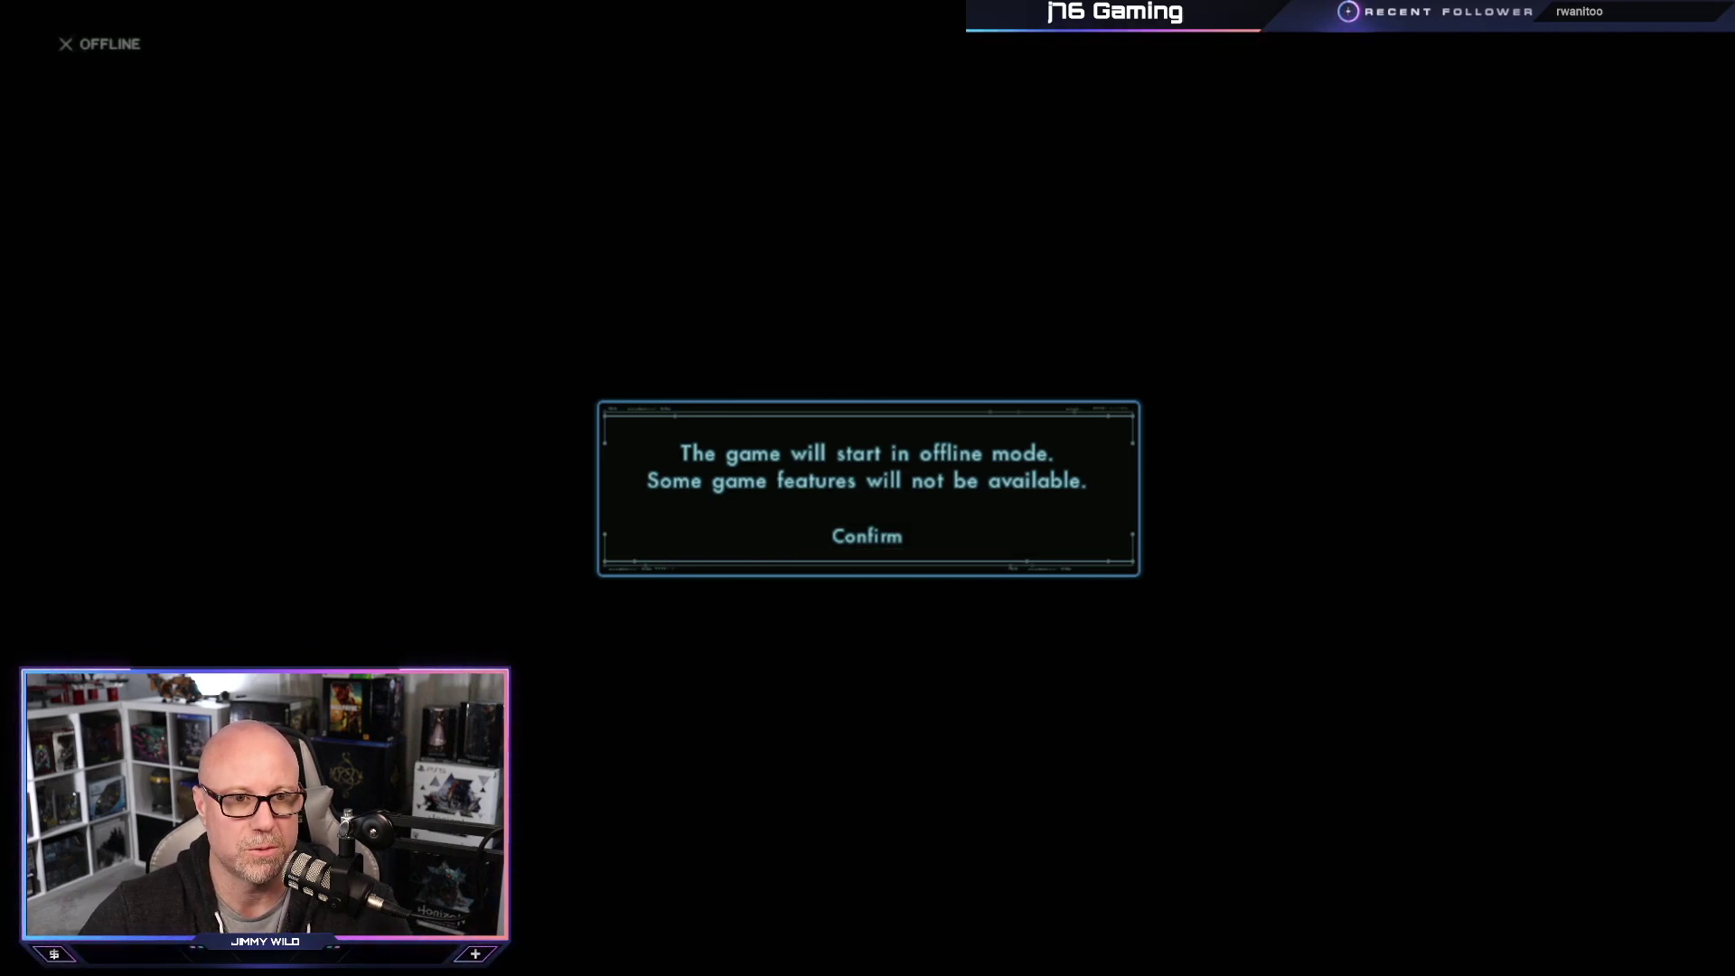
key("Return")
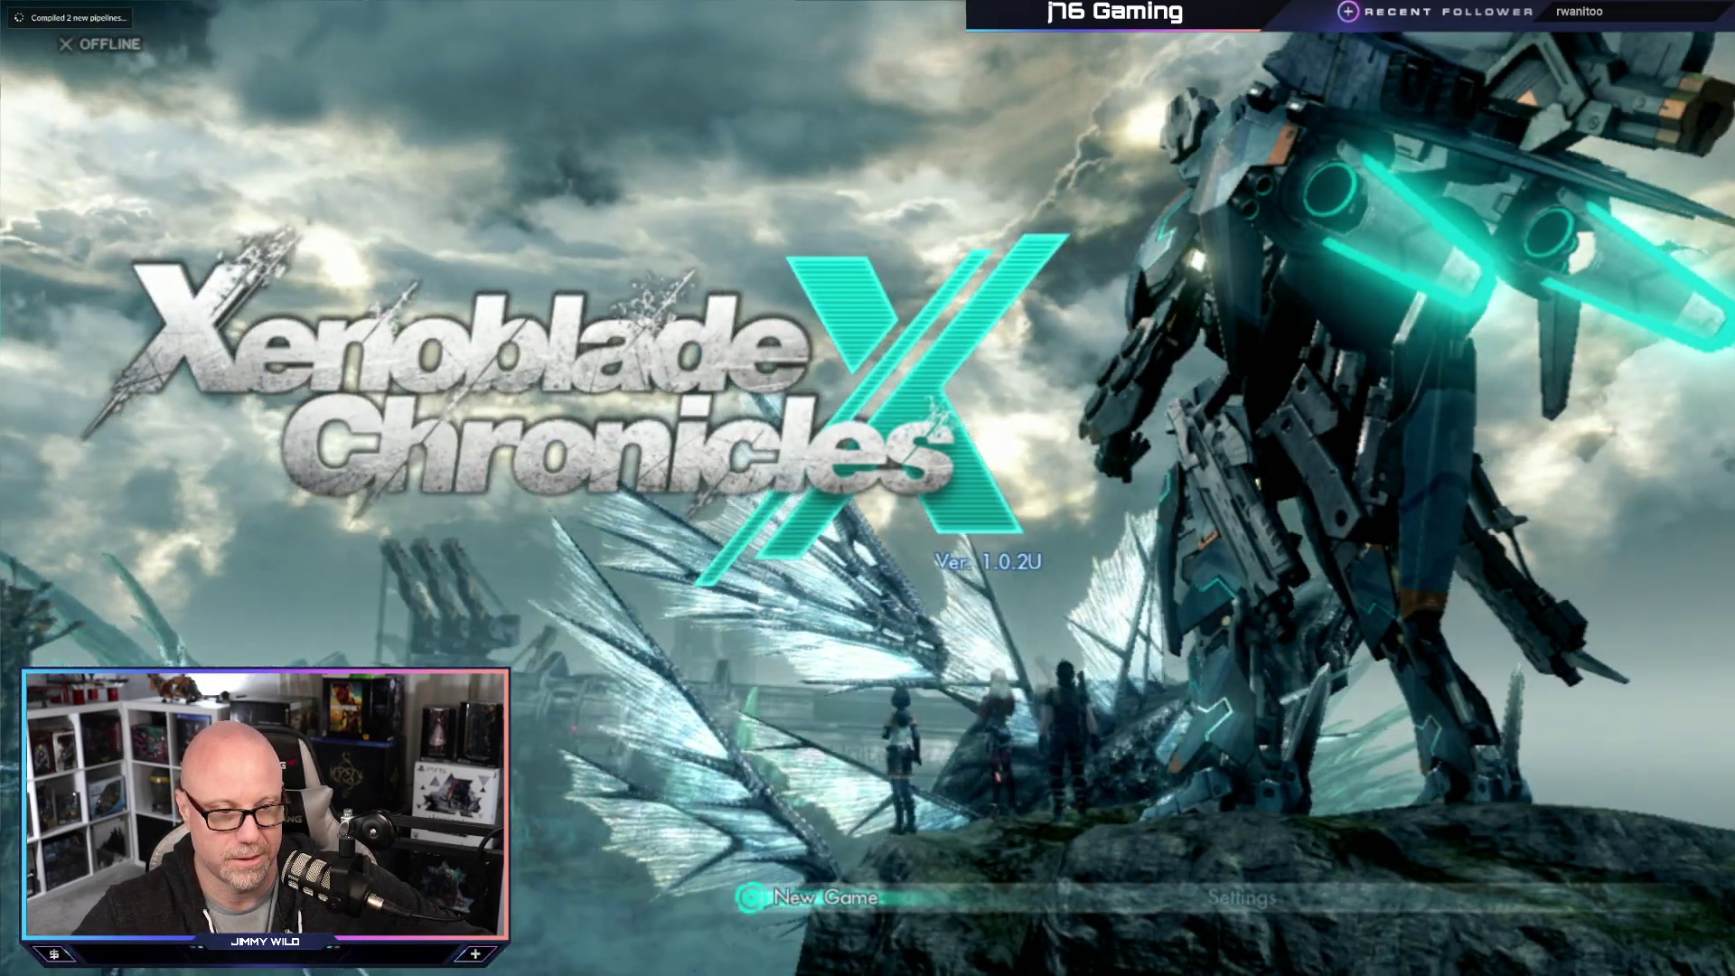
Exit the running game together with Cemu and relaunch the emulator from its desktop shortcut
key("alt+Return")
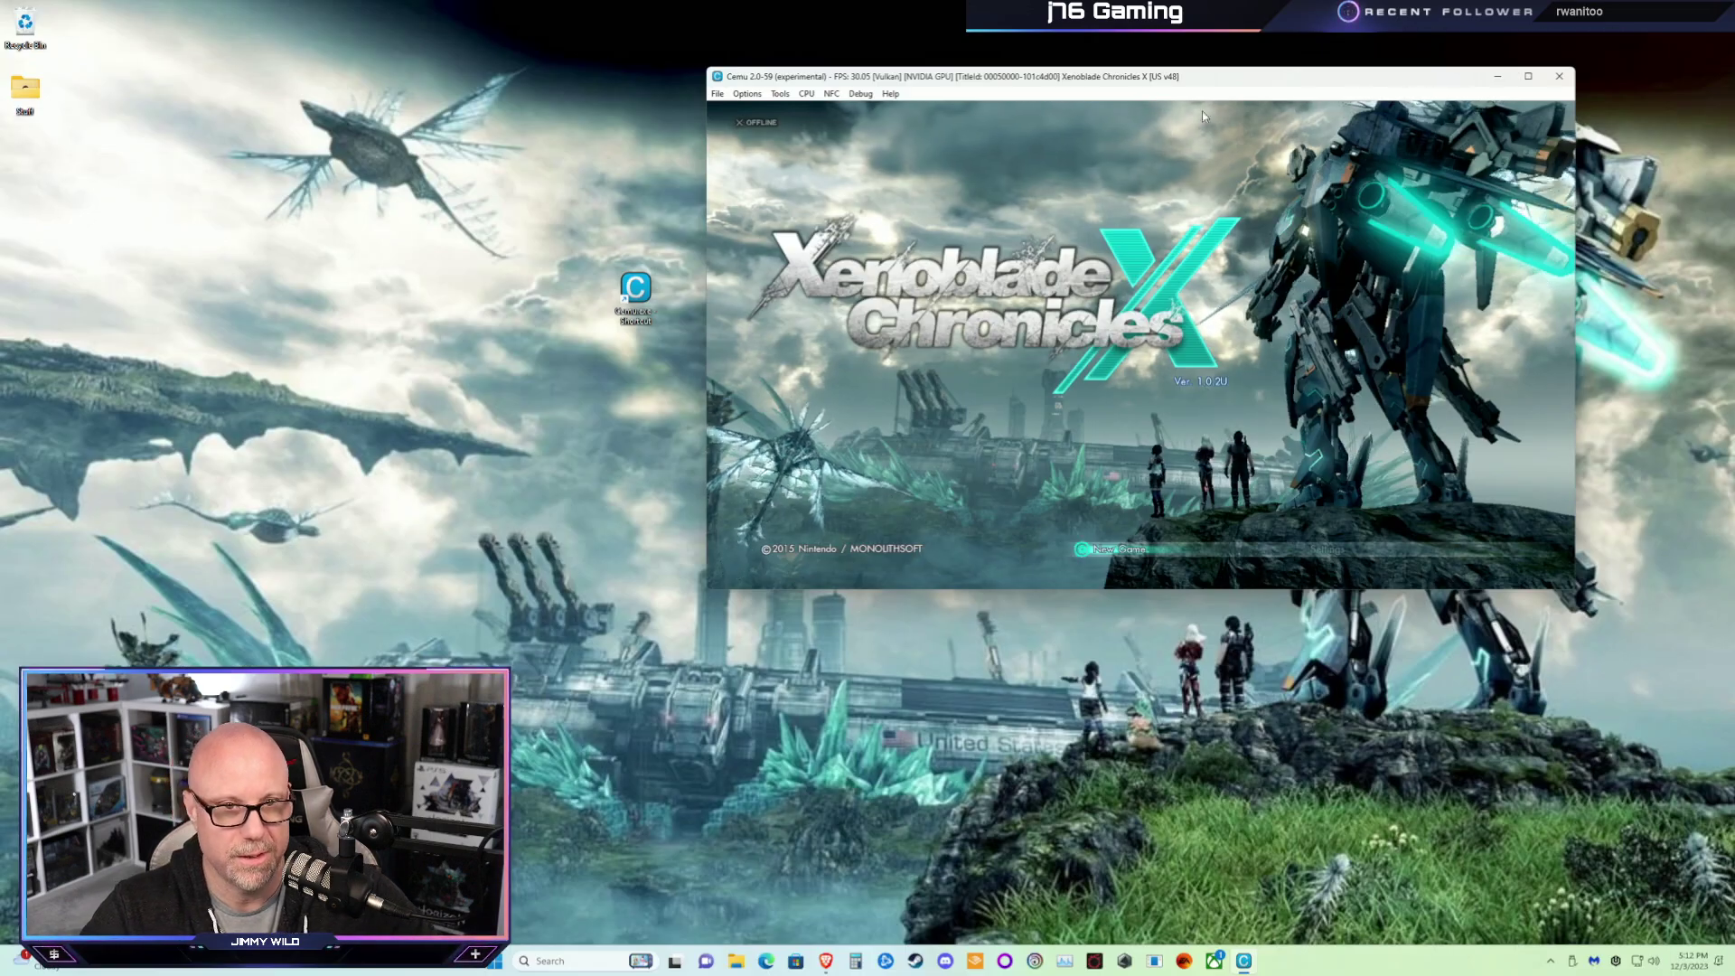
left_click(718, 93)
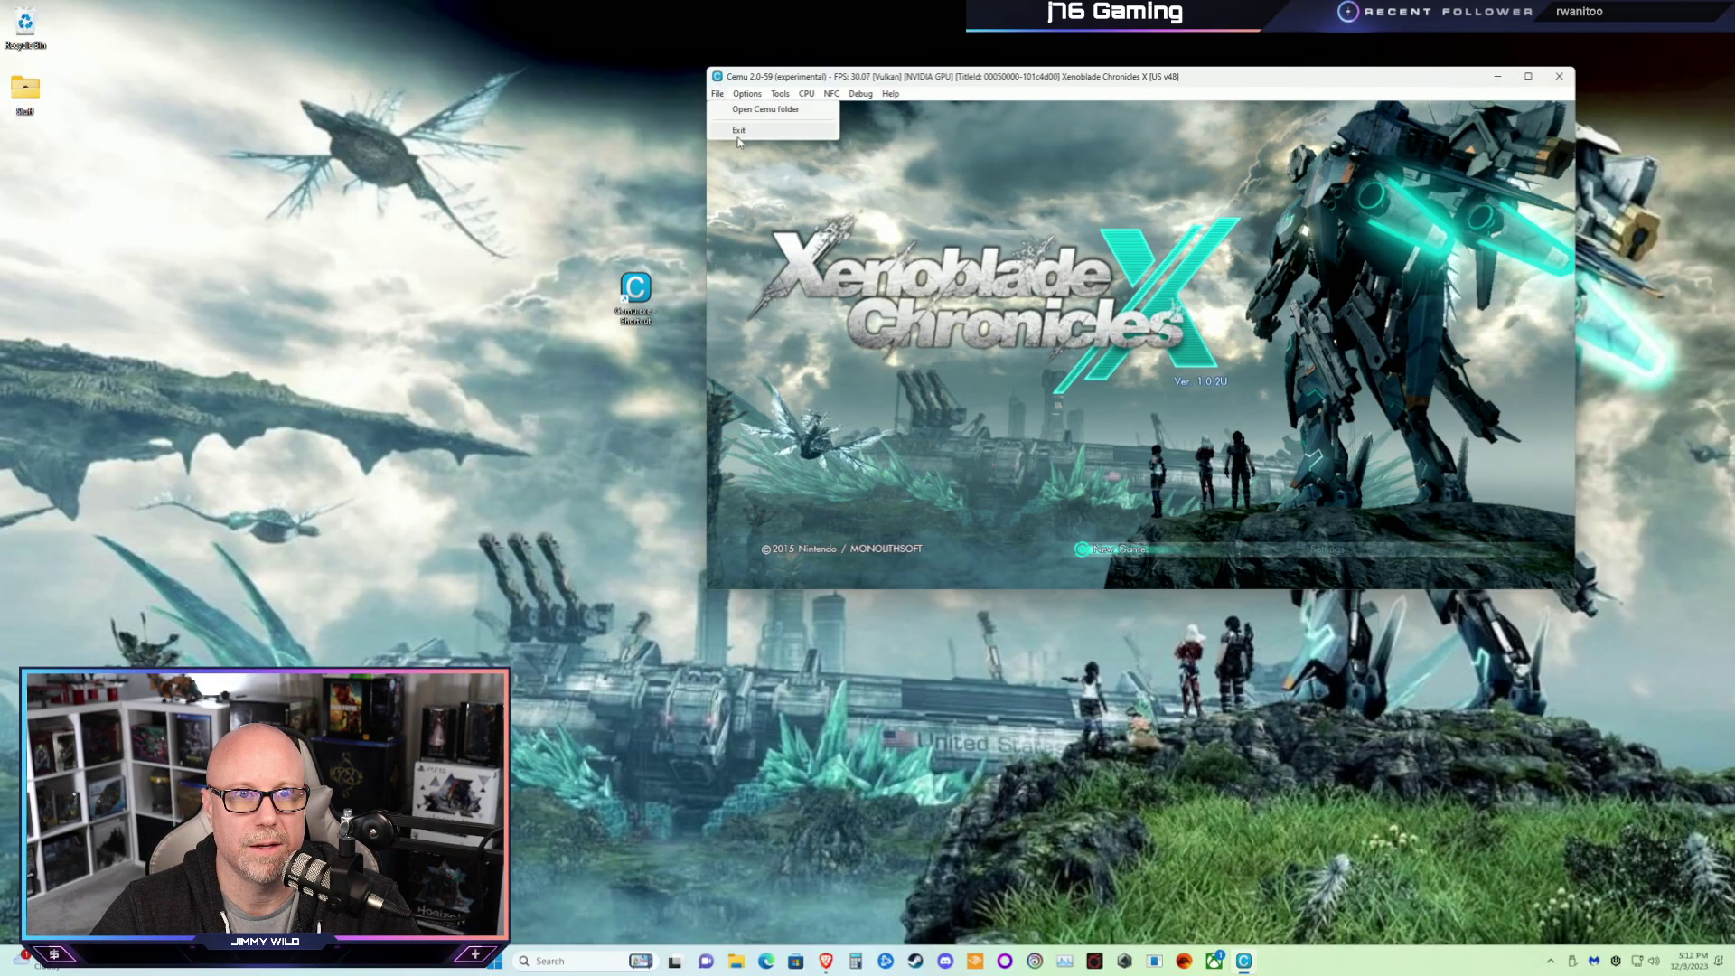
left_click(736, 127)
double_click(641, 309)
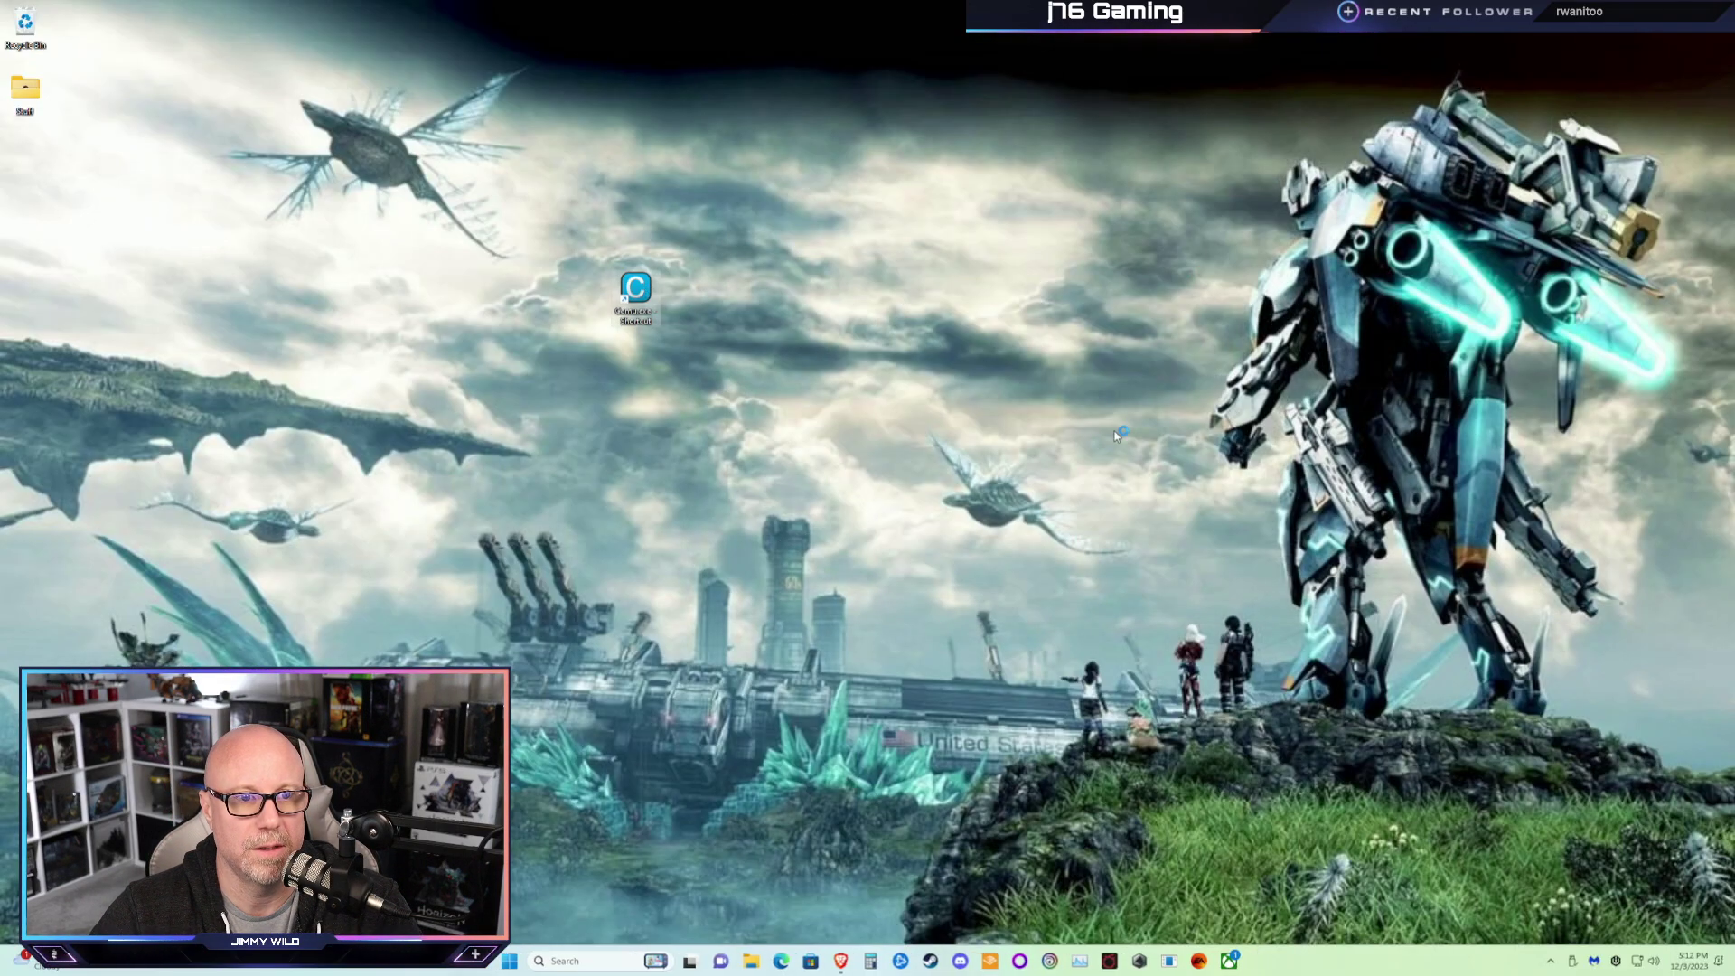
left_click_drag(701, 188, 1230, 106)
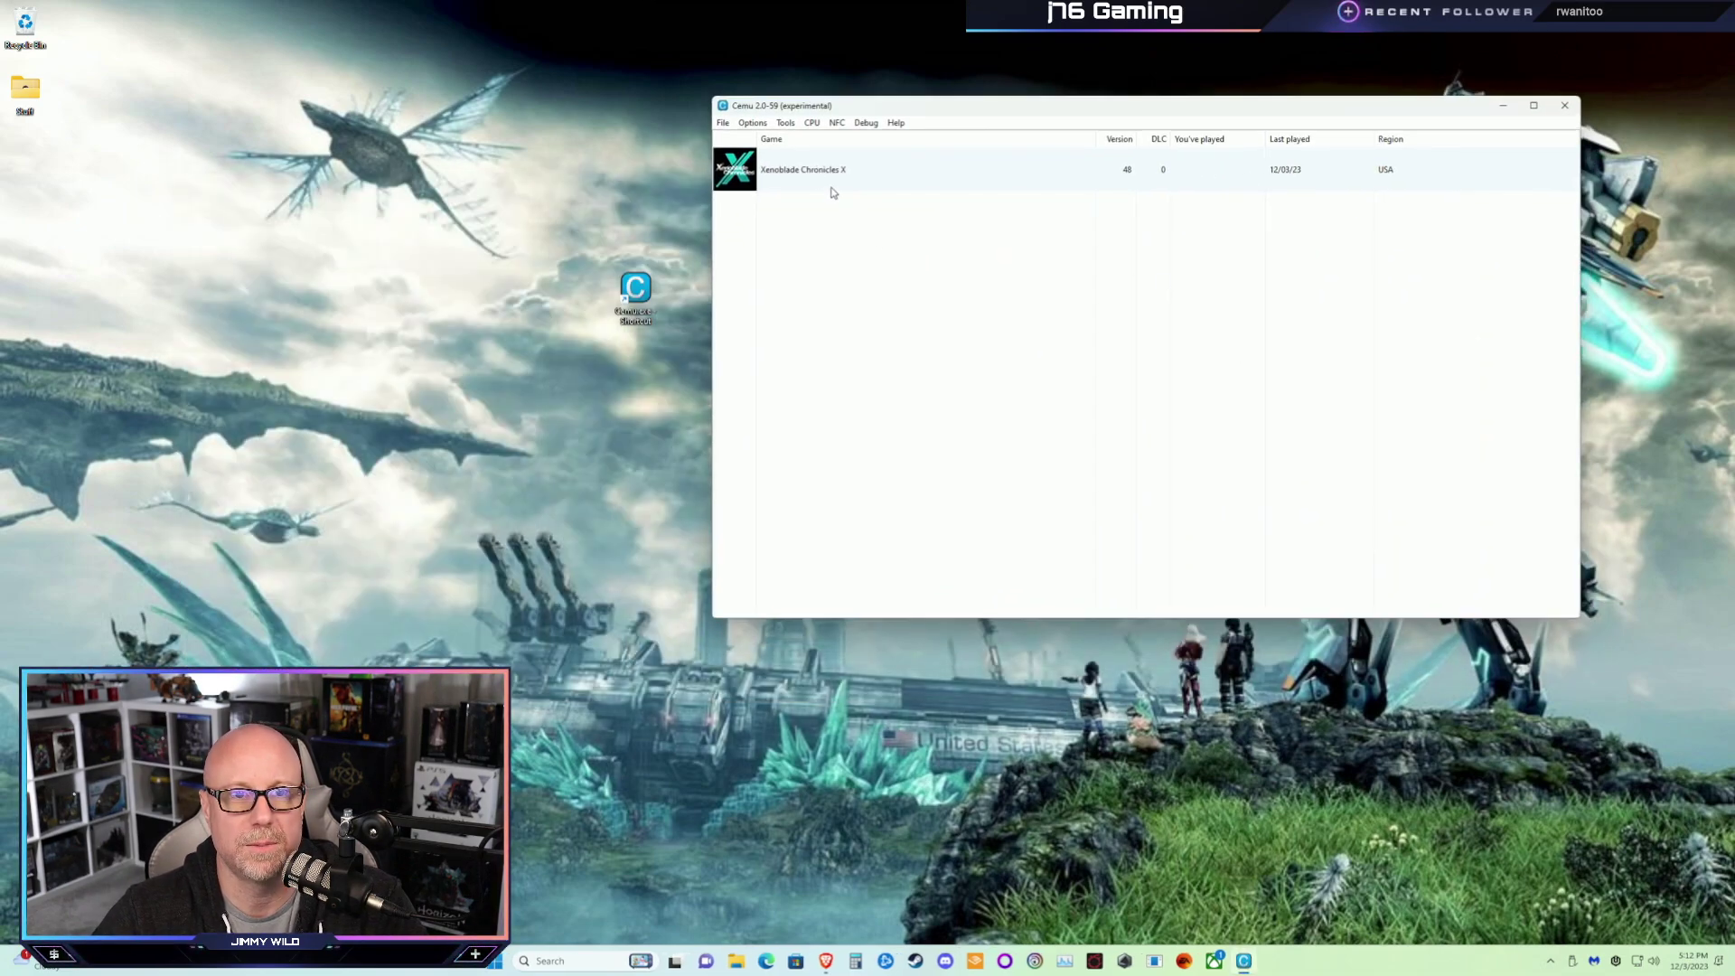
In the general graphics settings, keep Vulkan as the graphics API and set VSync to Match emulated display (Experimental)
left_click(752, 123)
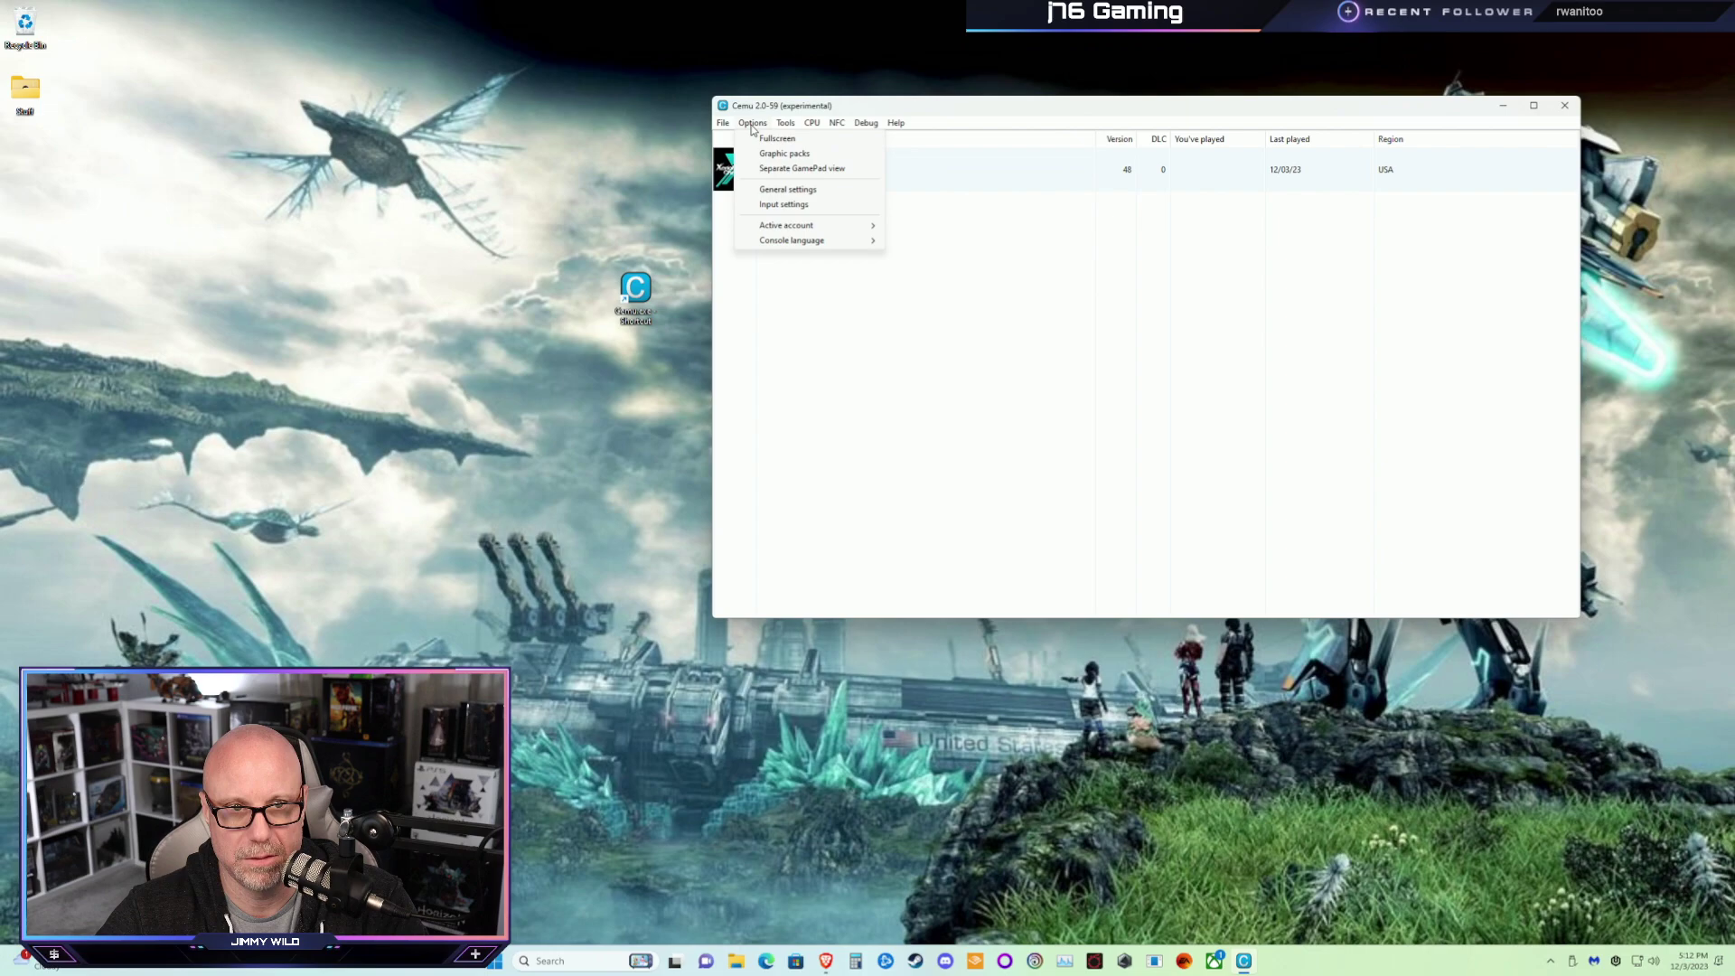
left_click(789, 190)
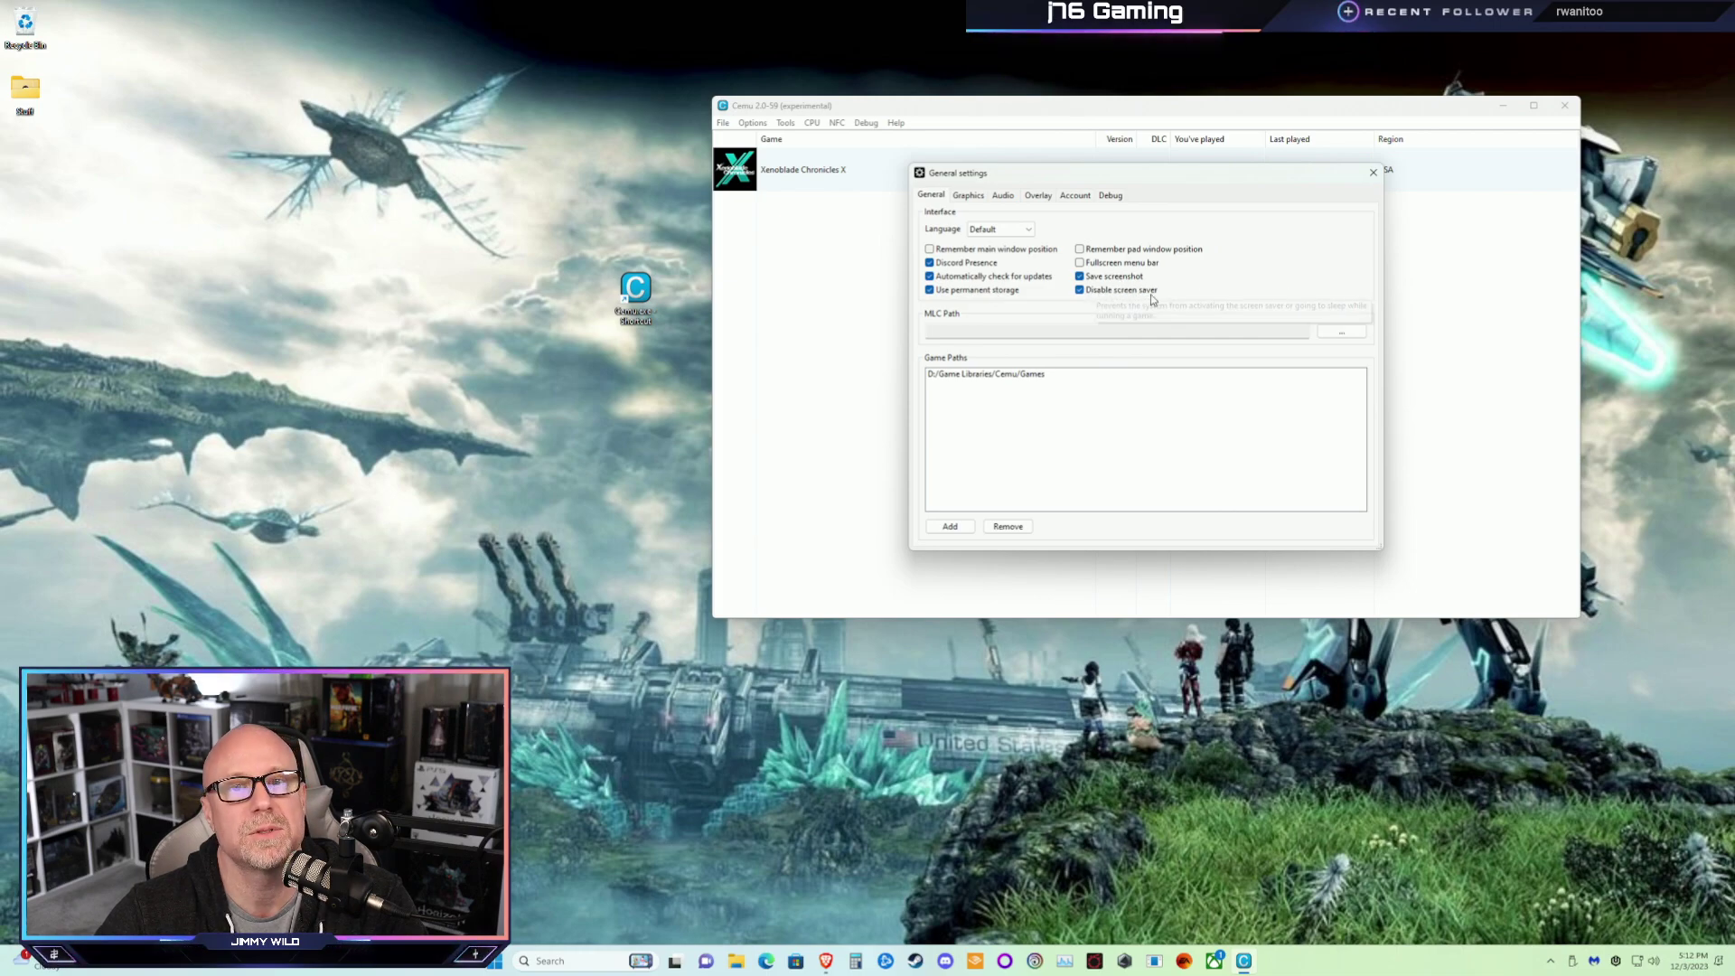
left_click(965, 196)
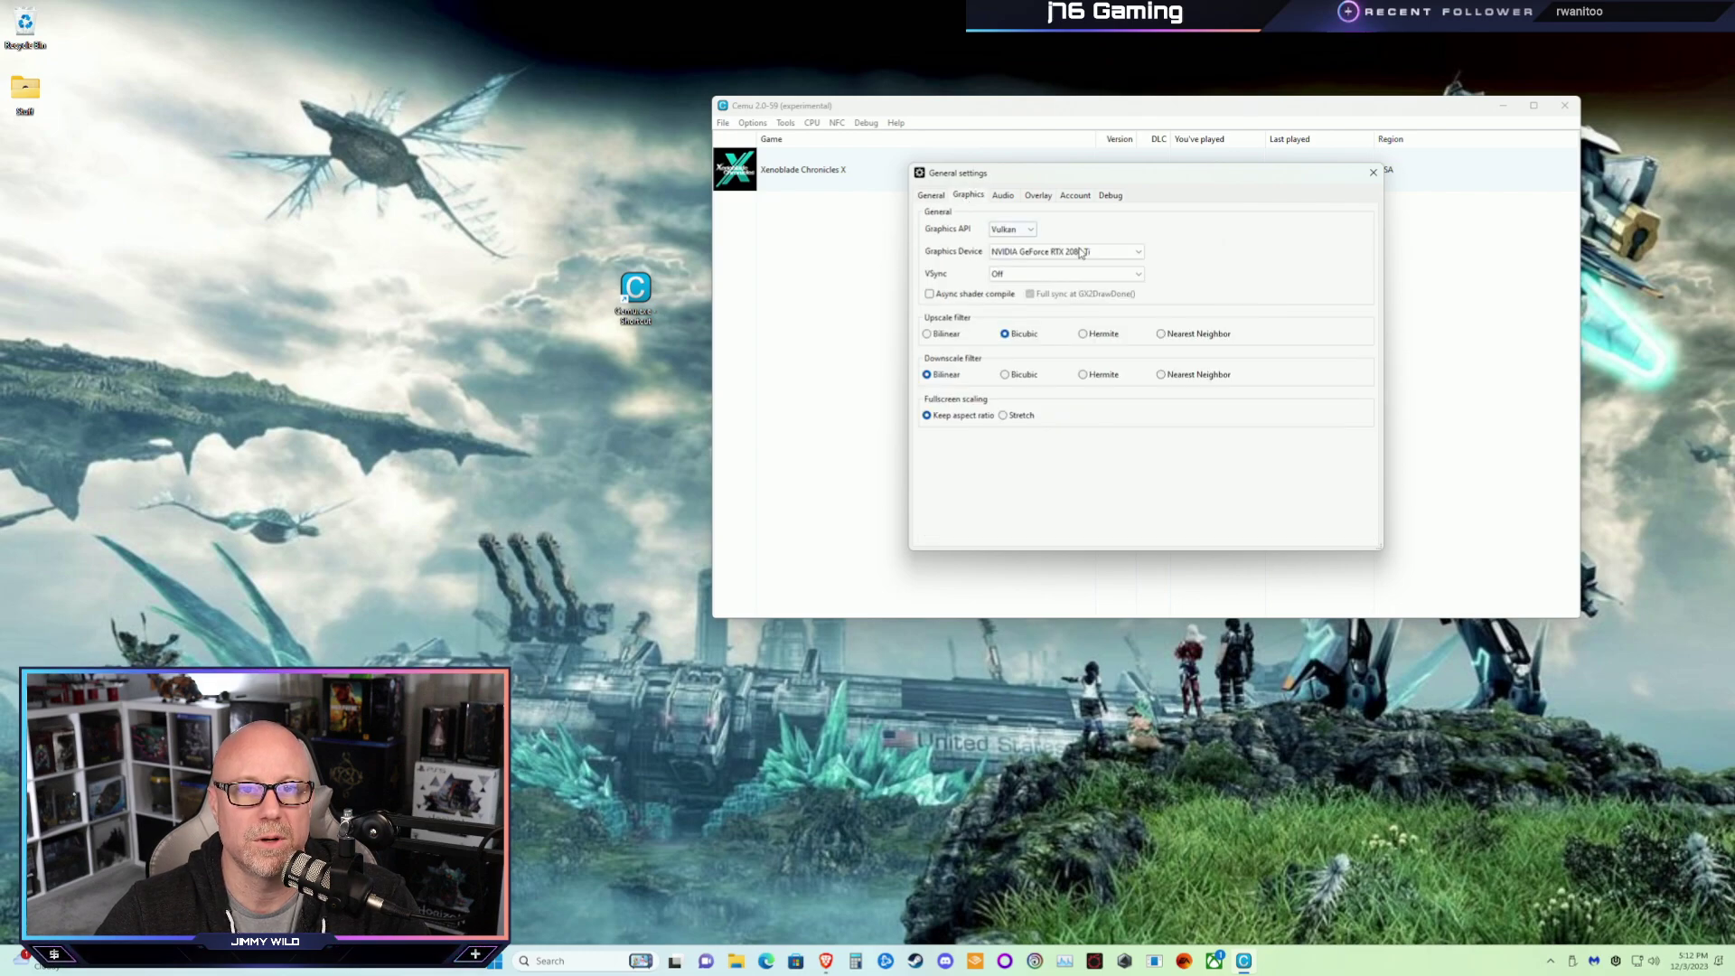
left_click(1029, 231)
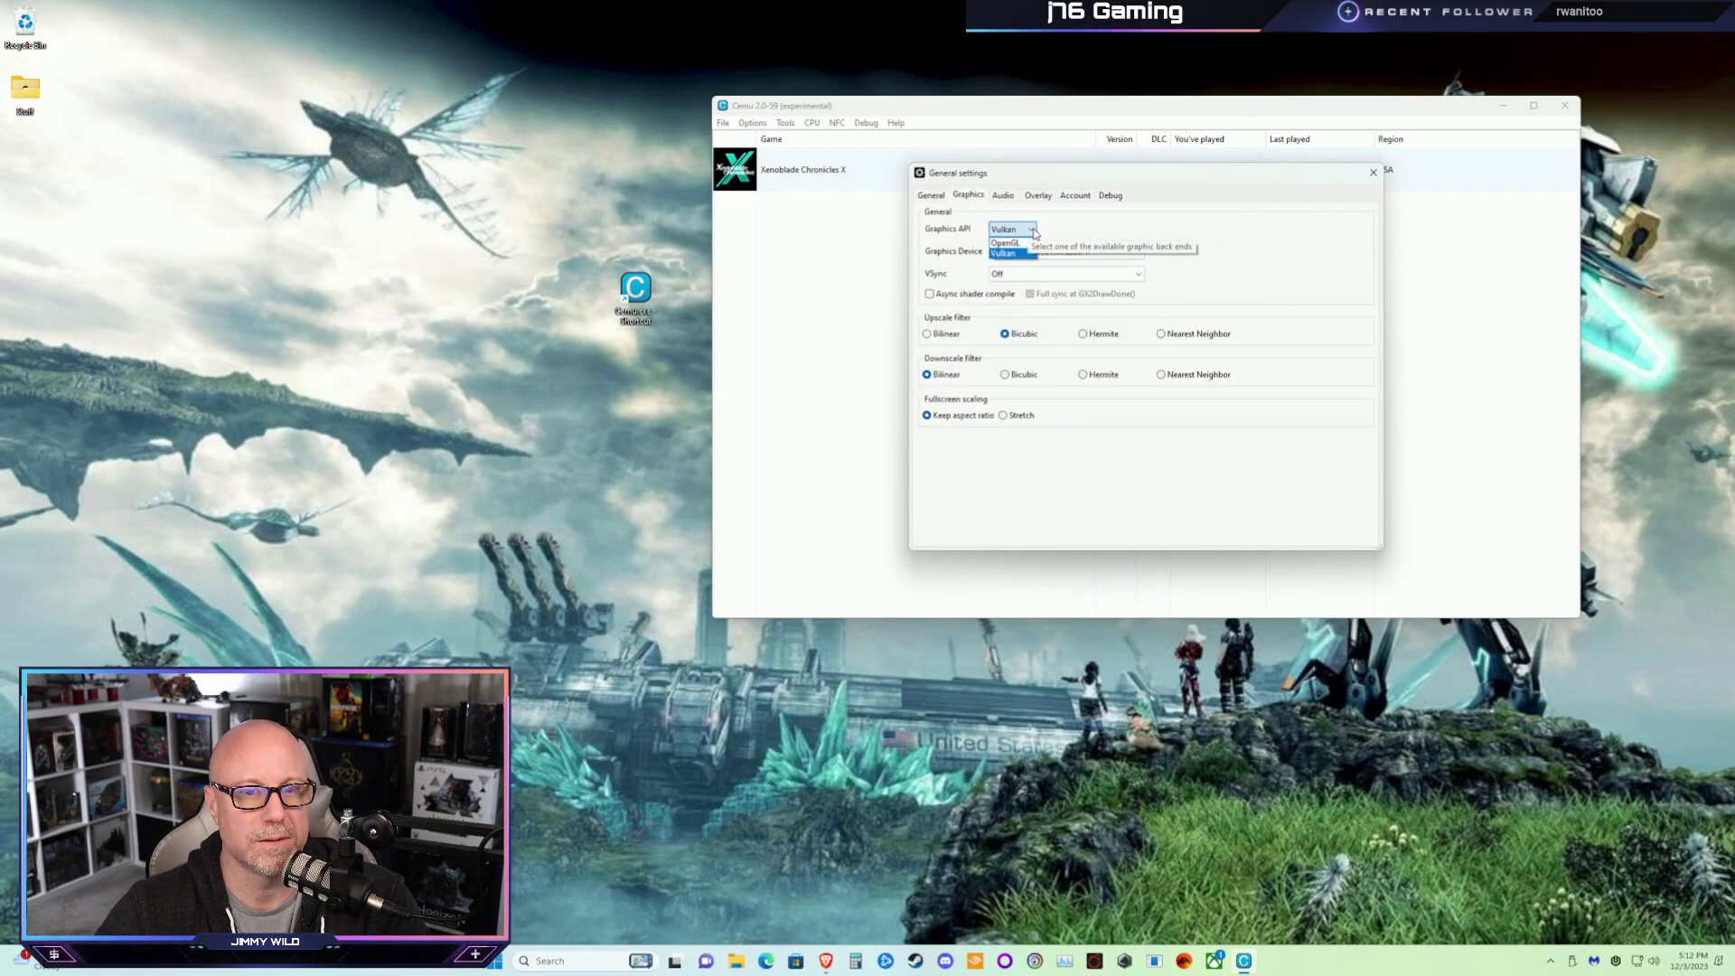
left_click(1031, 233)
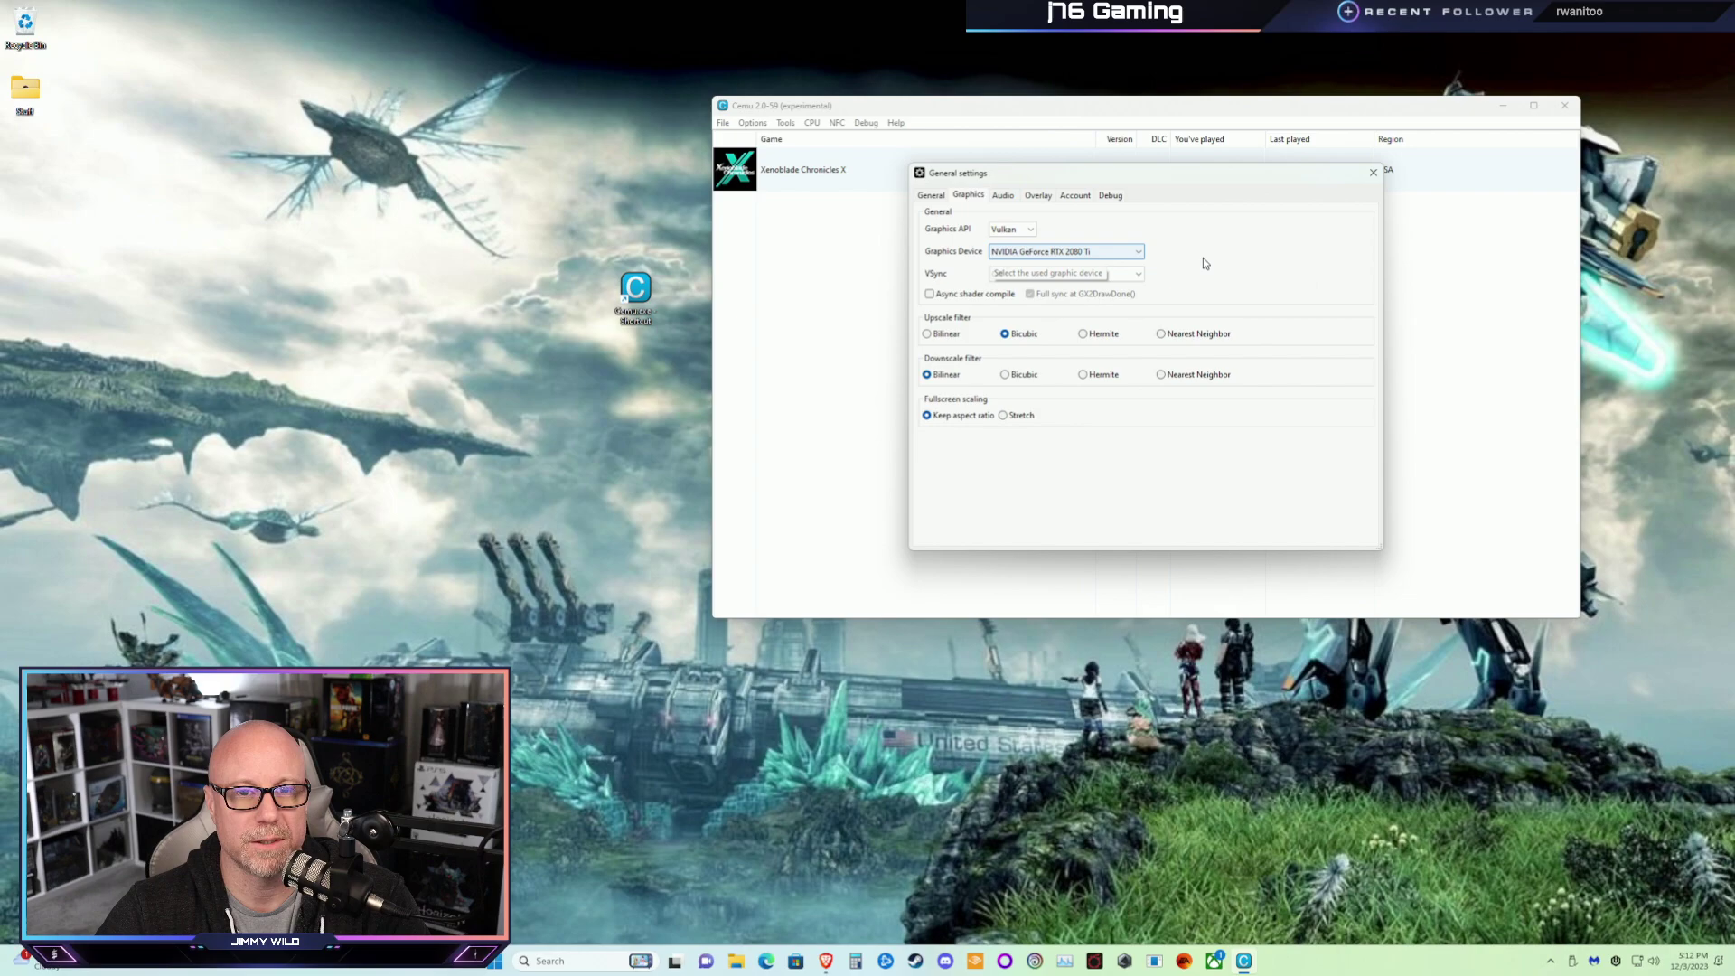
left_click(1115, 274)
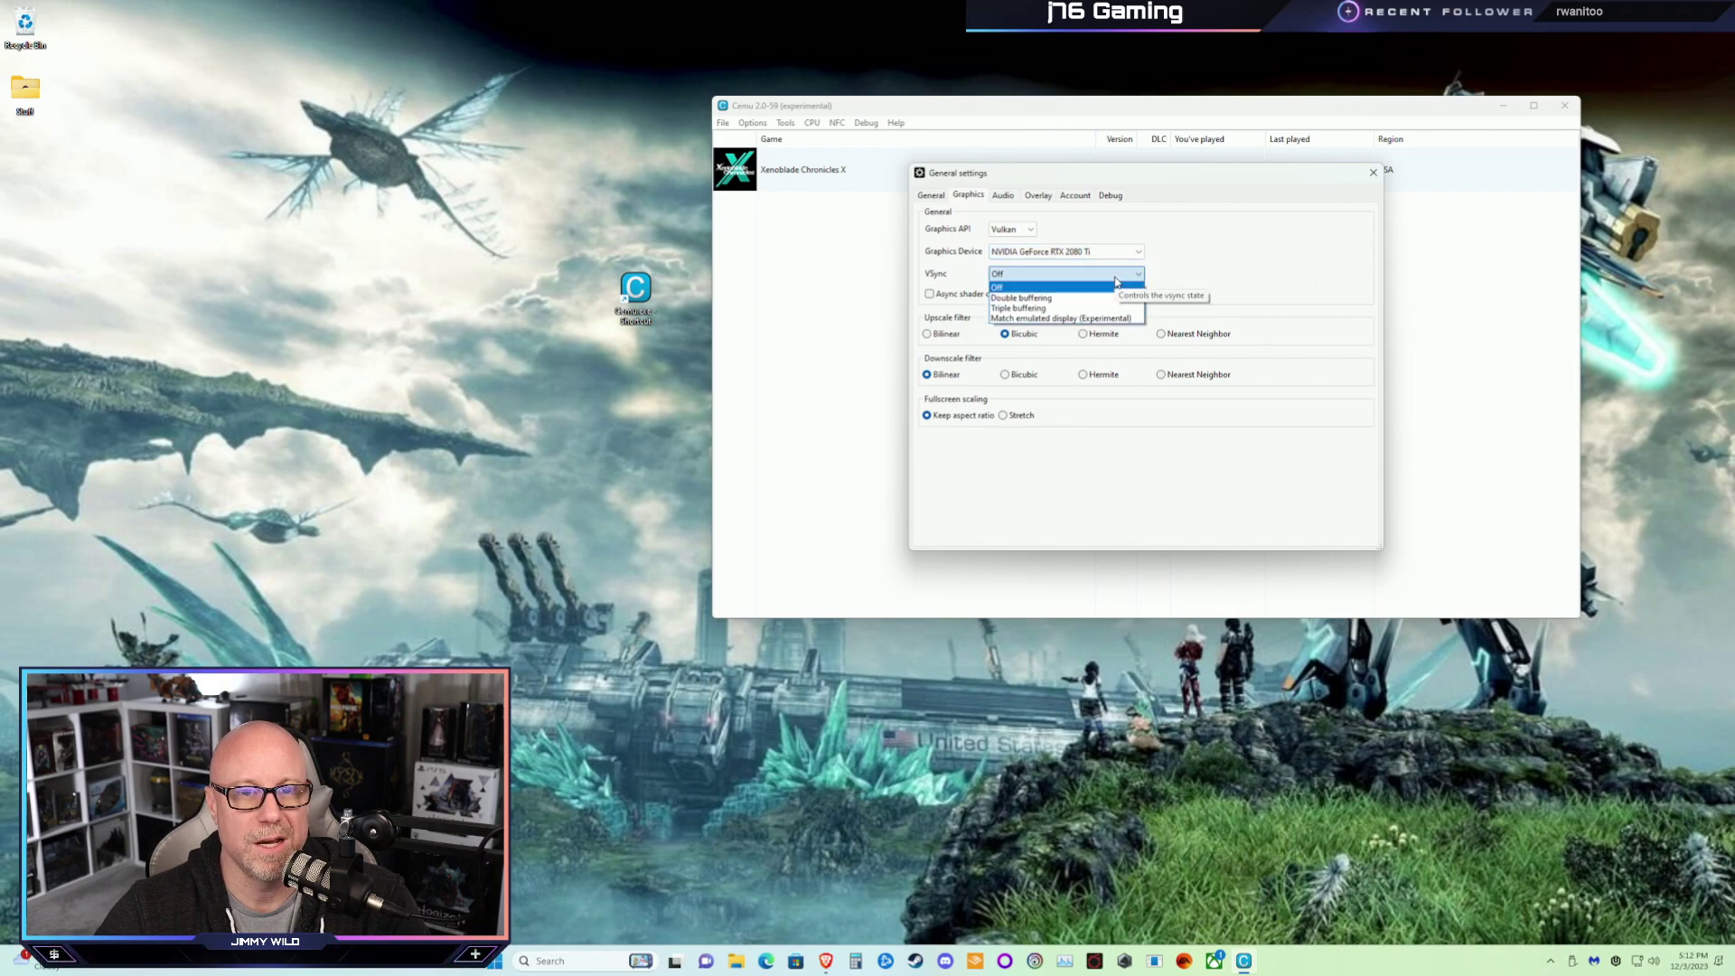
left_click(1063, 319)
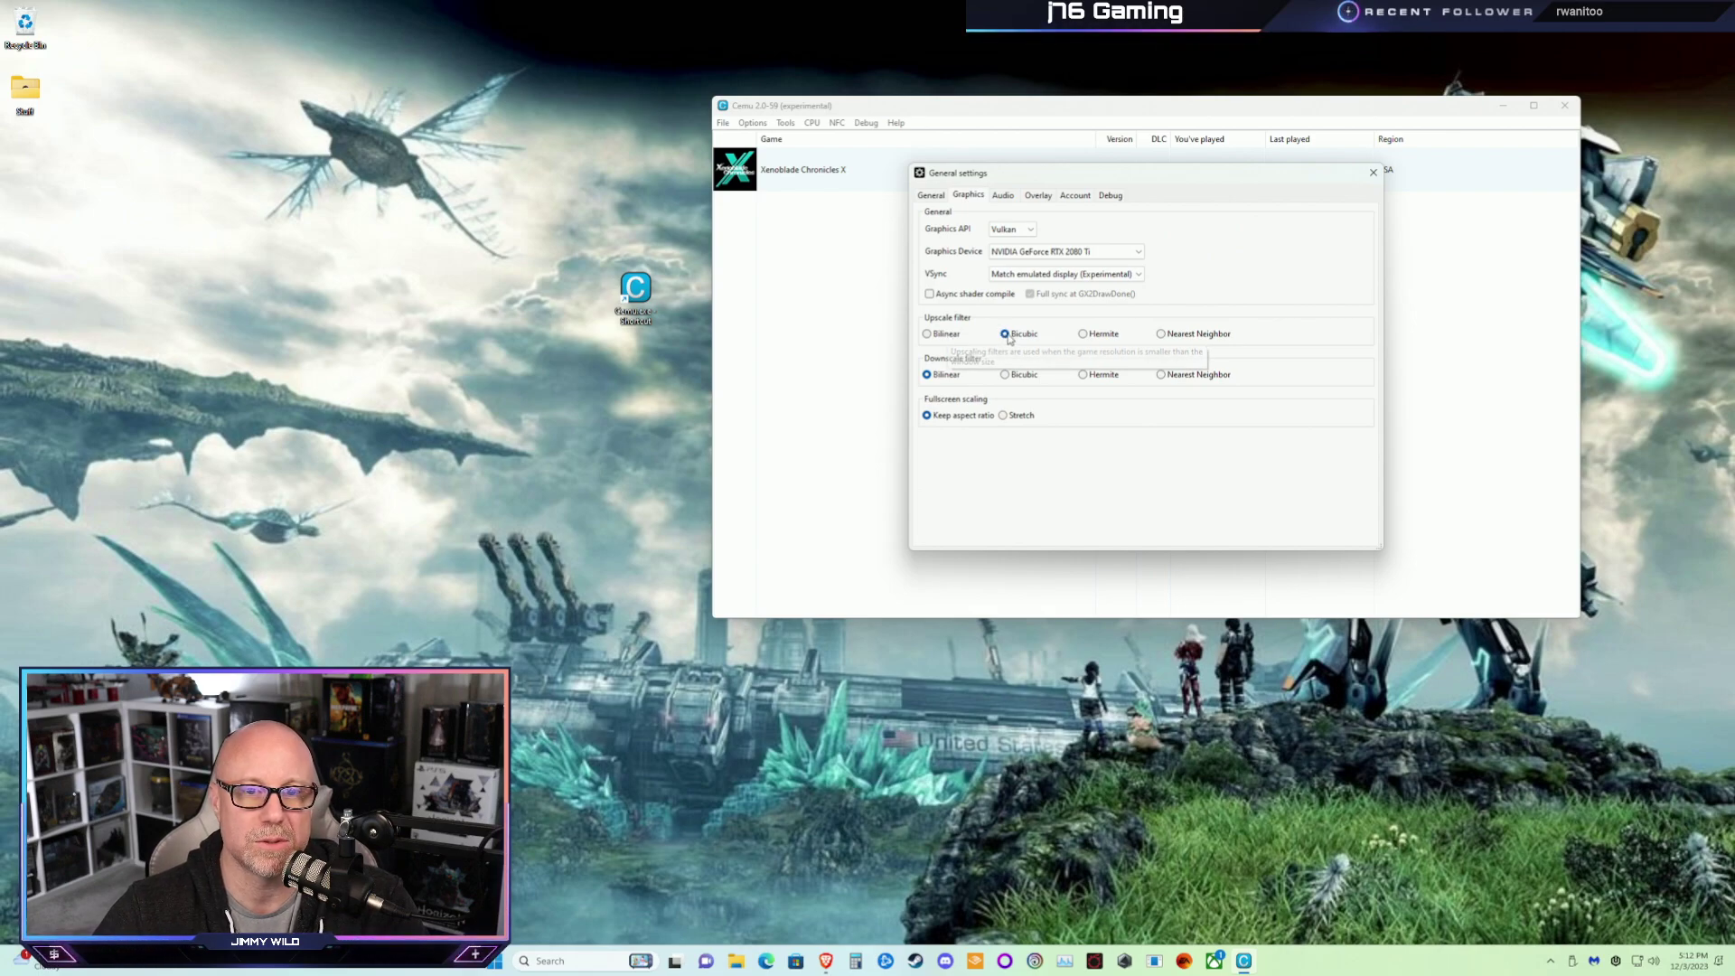
Set the TV volume to 100% in the audio settings
left_click(1005, 196)
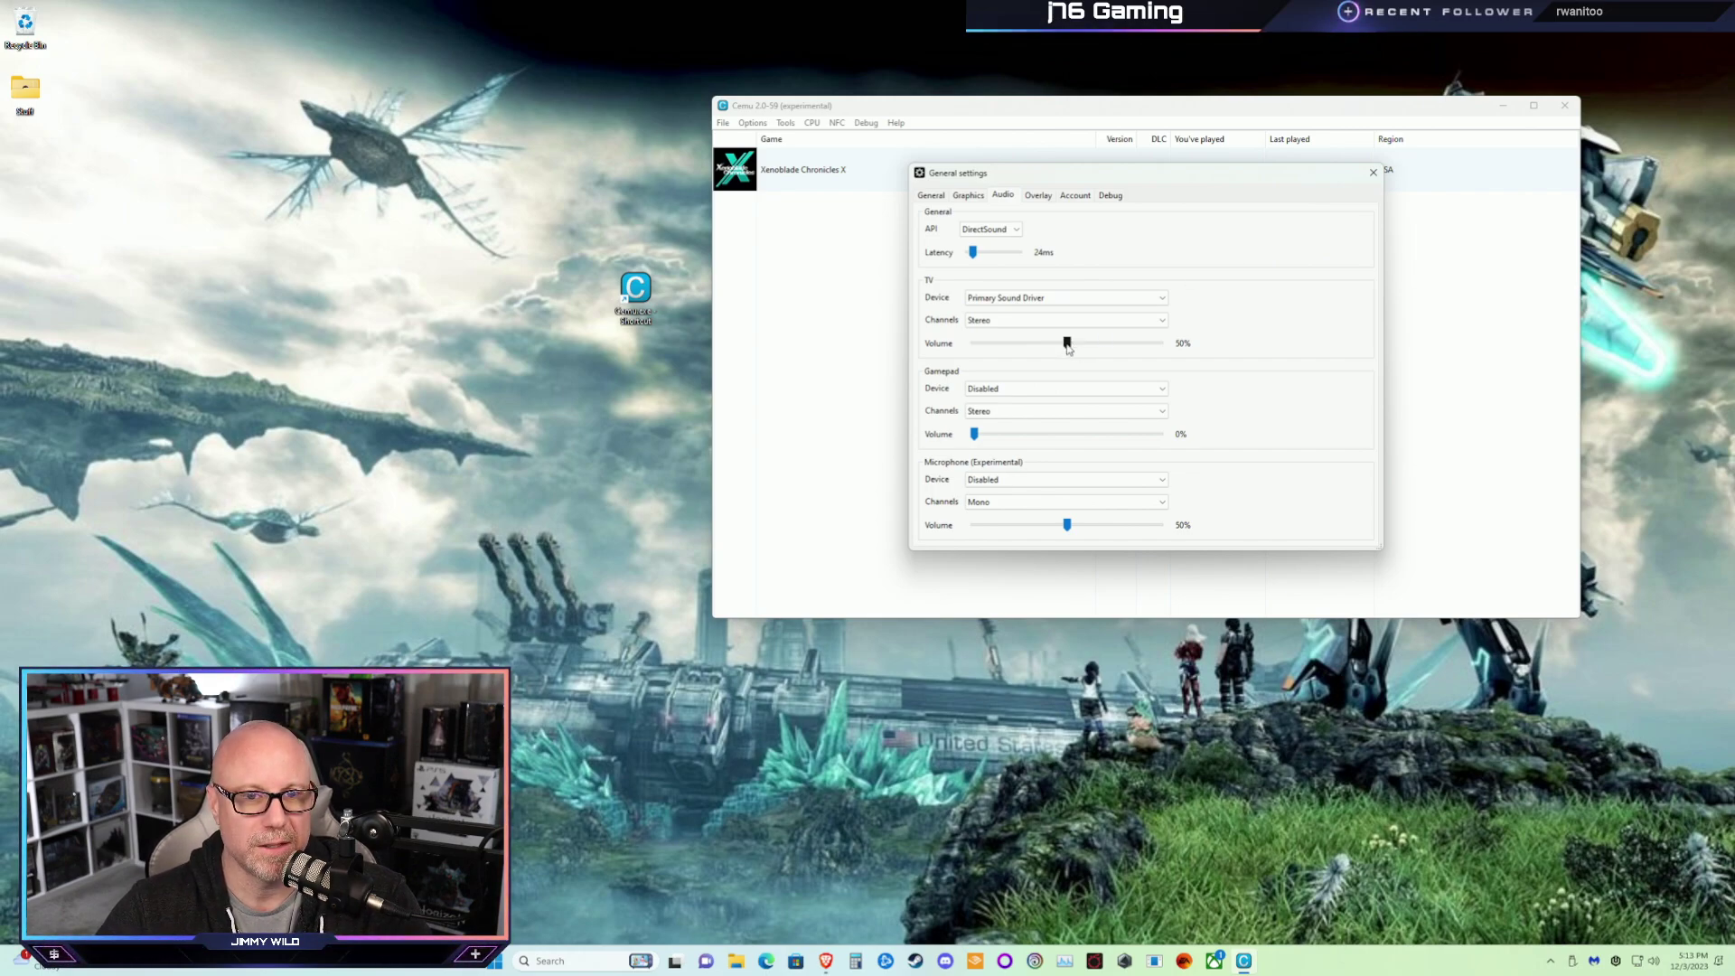
left_click_drag(1067, 343, 1321, 341)
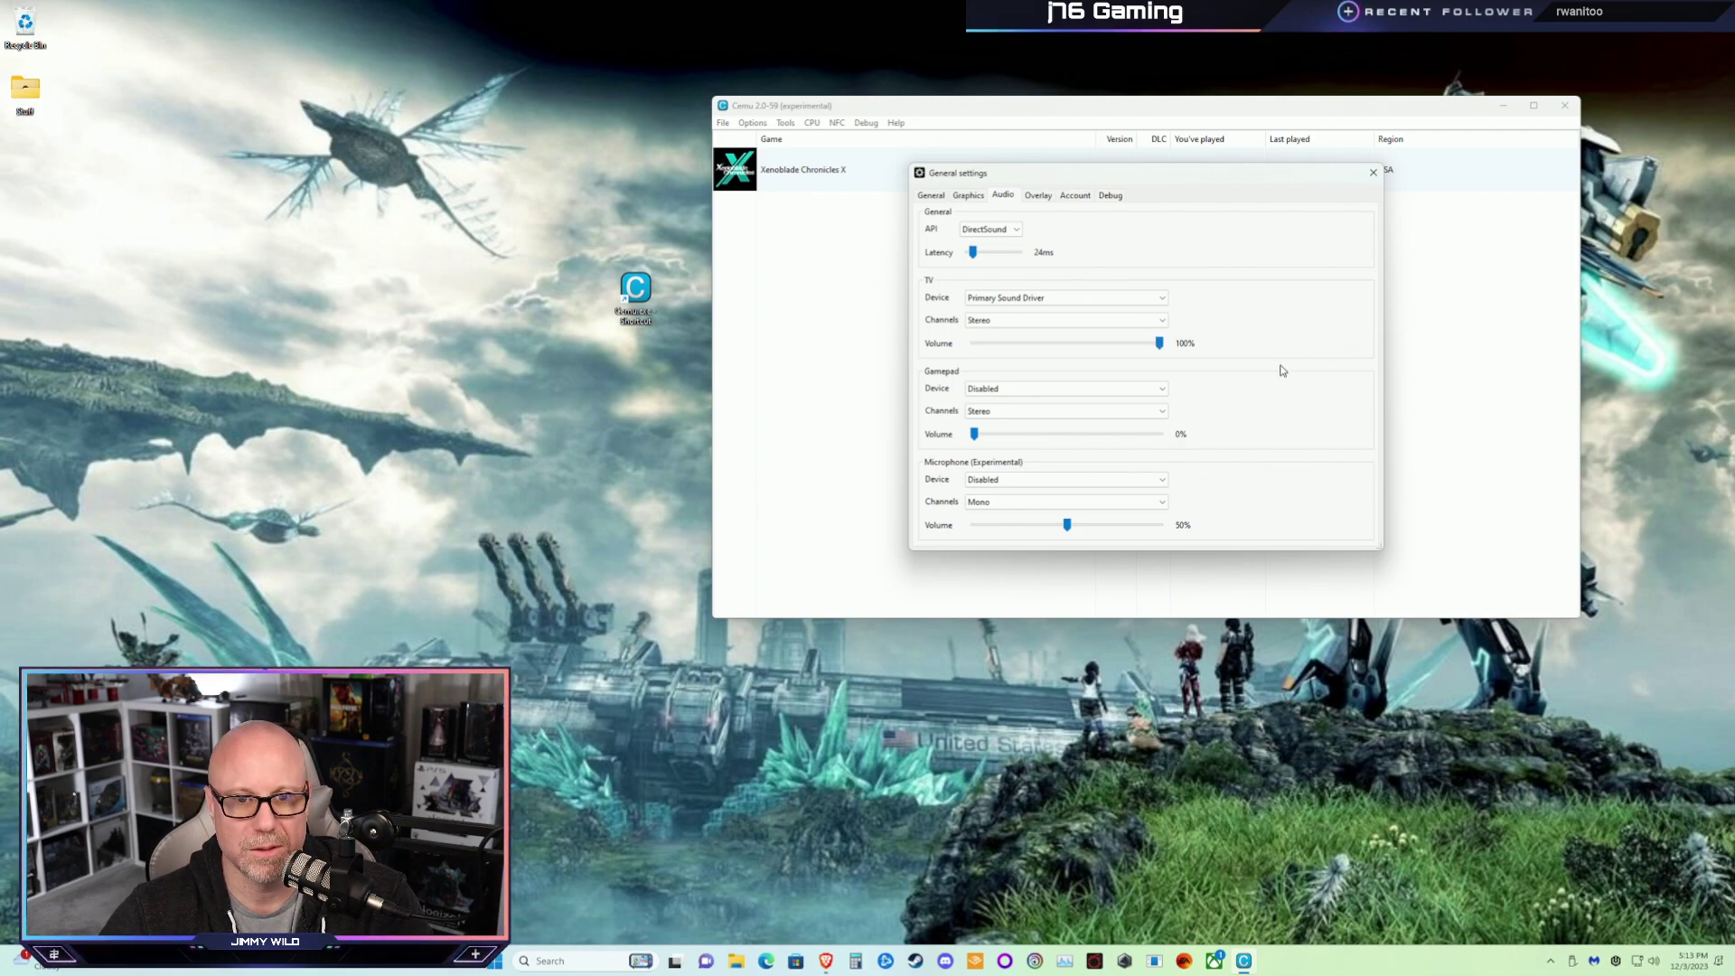
In the overlay settings, keep the overlay position Disabled and set the notifications position to Disabled
left_click(1045, 195)
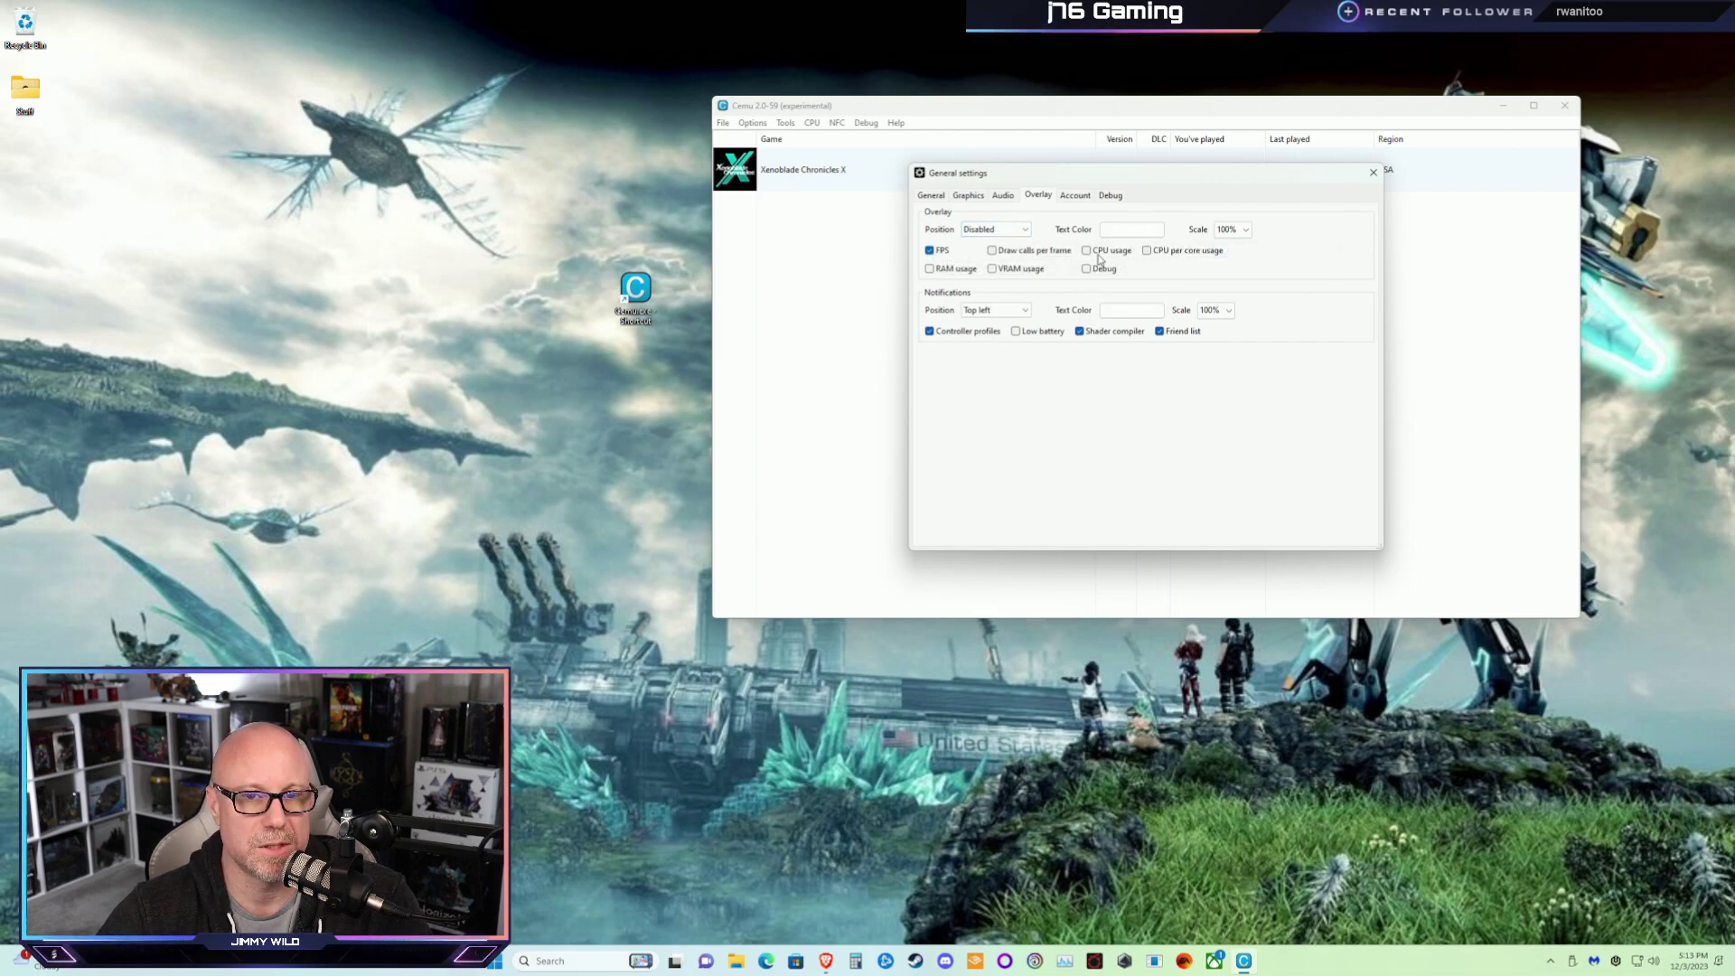
left_click(1008, 233)
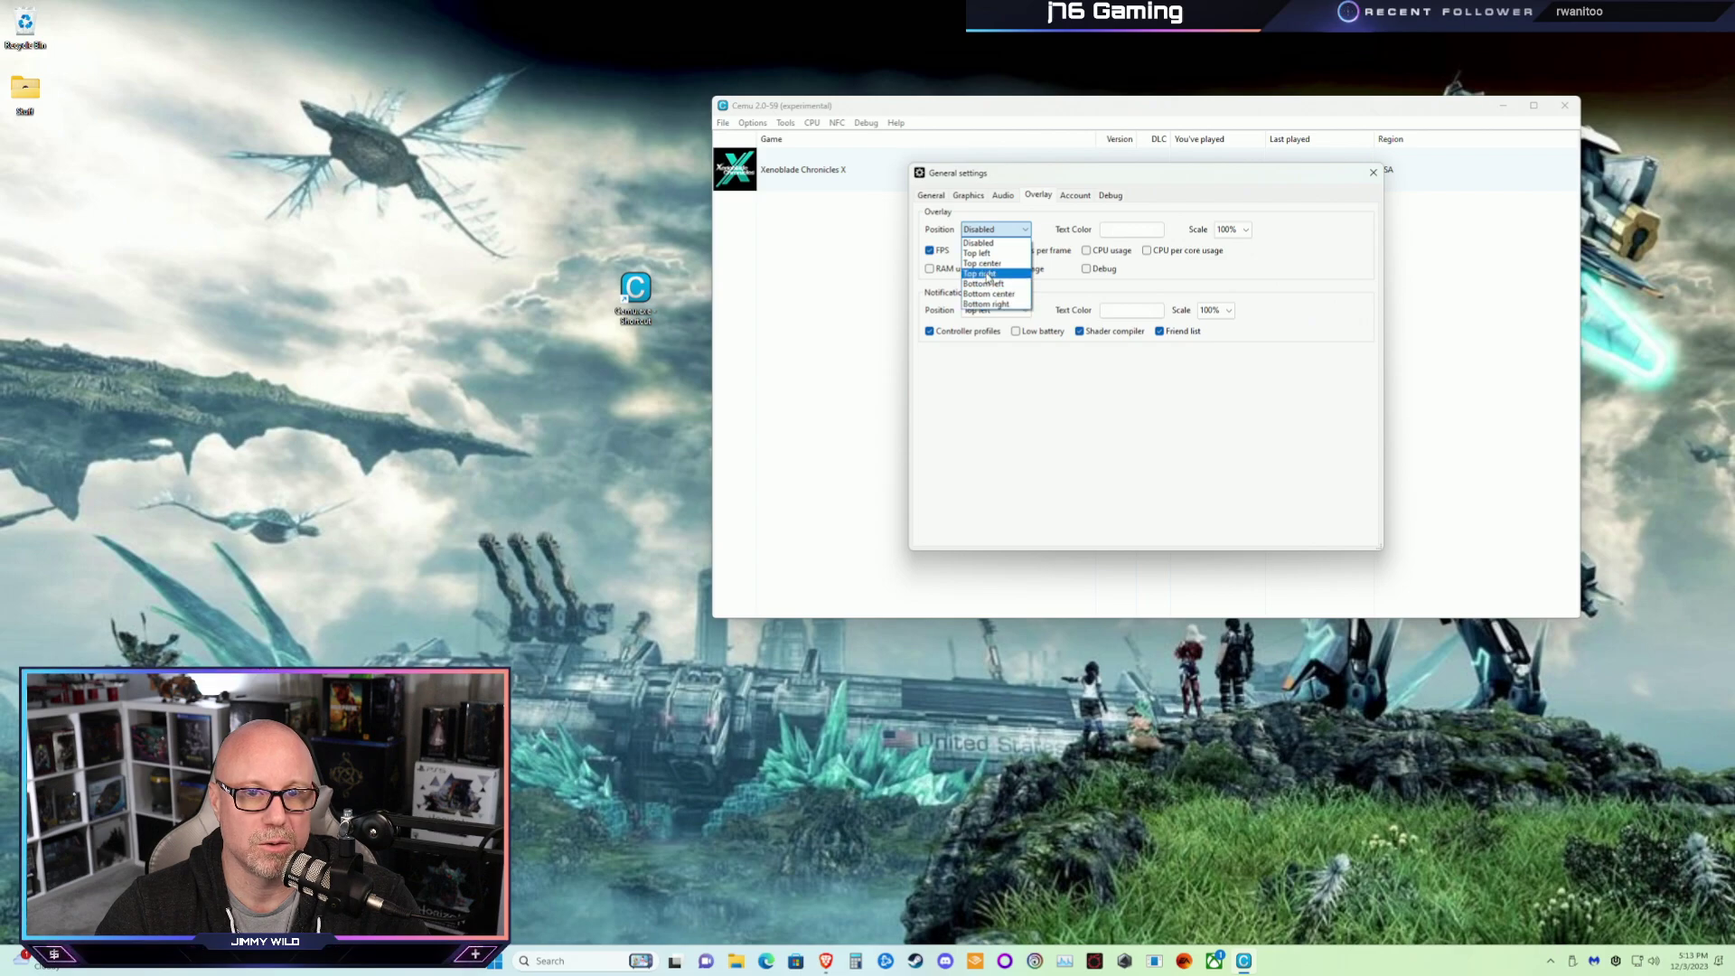
left_click(989, 232)
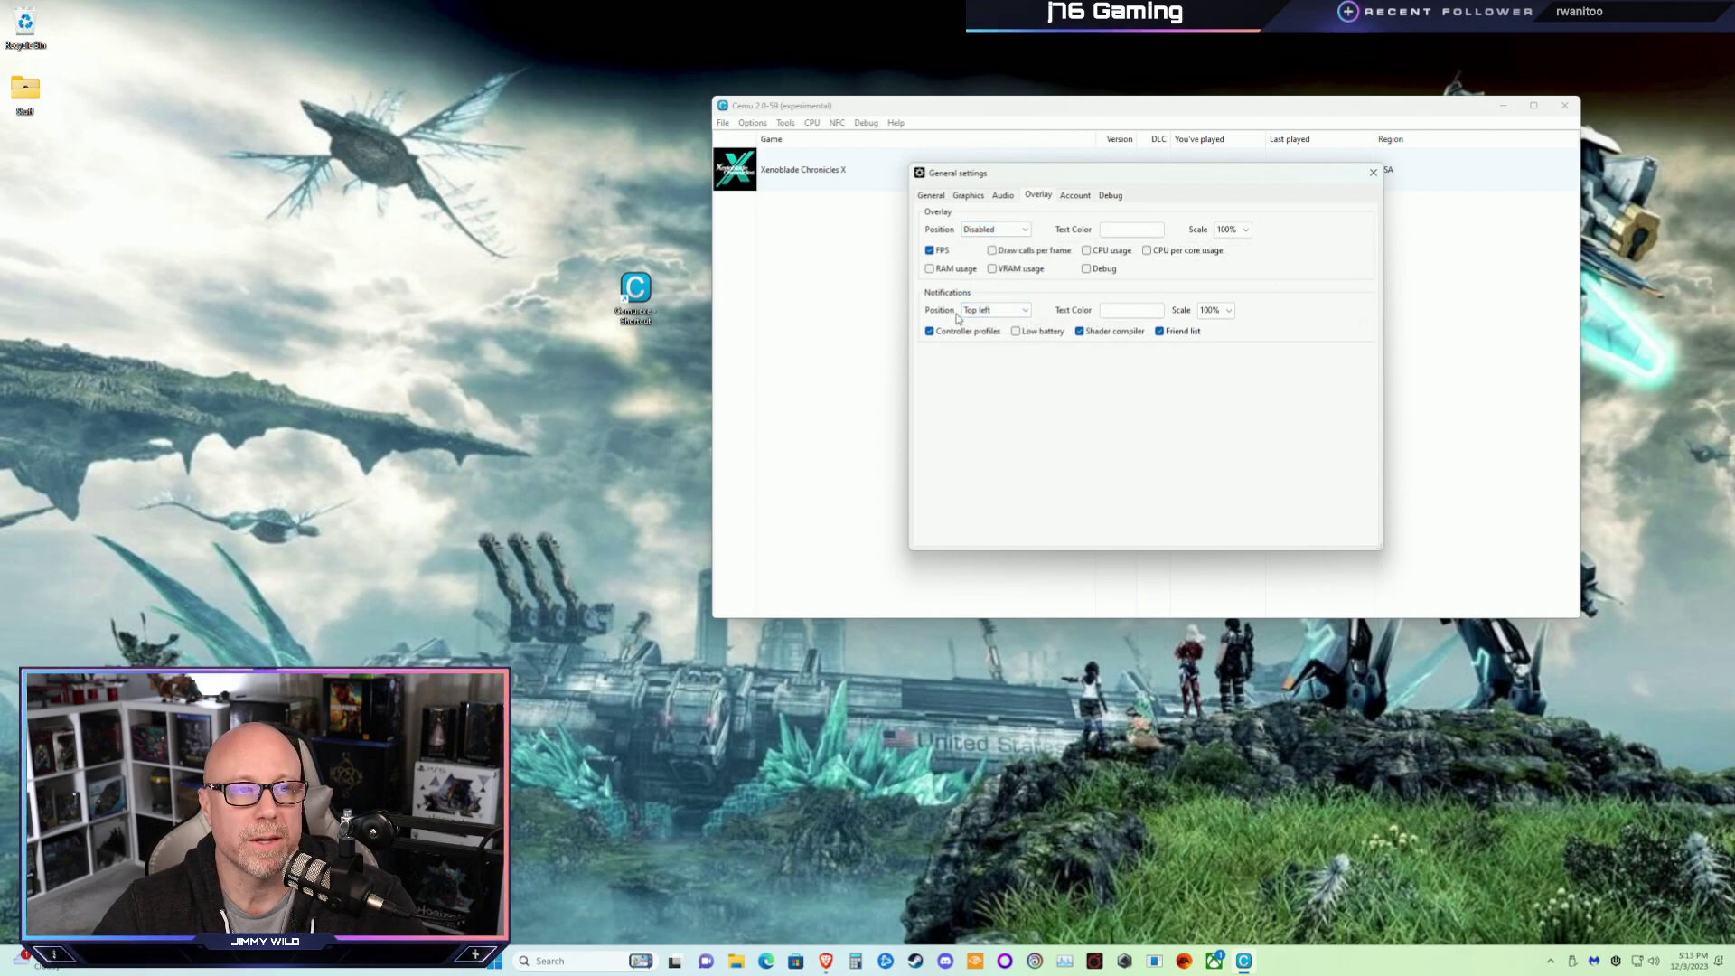
left_click(1013, 312)
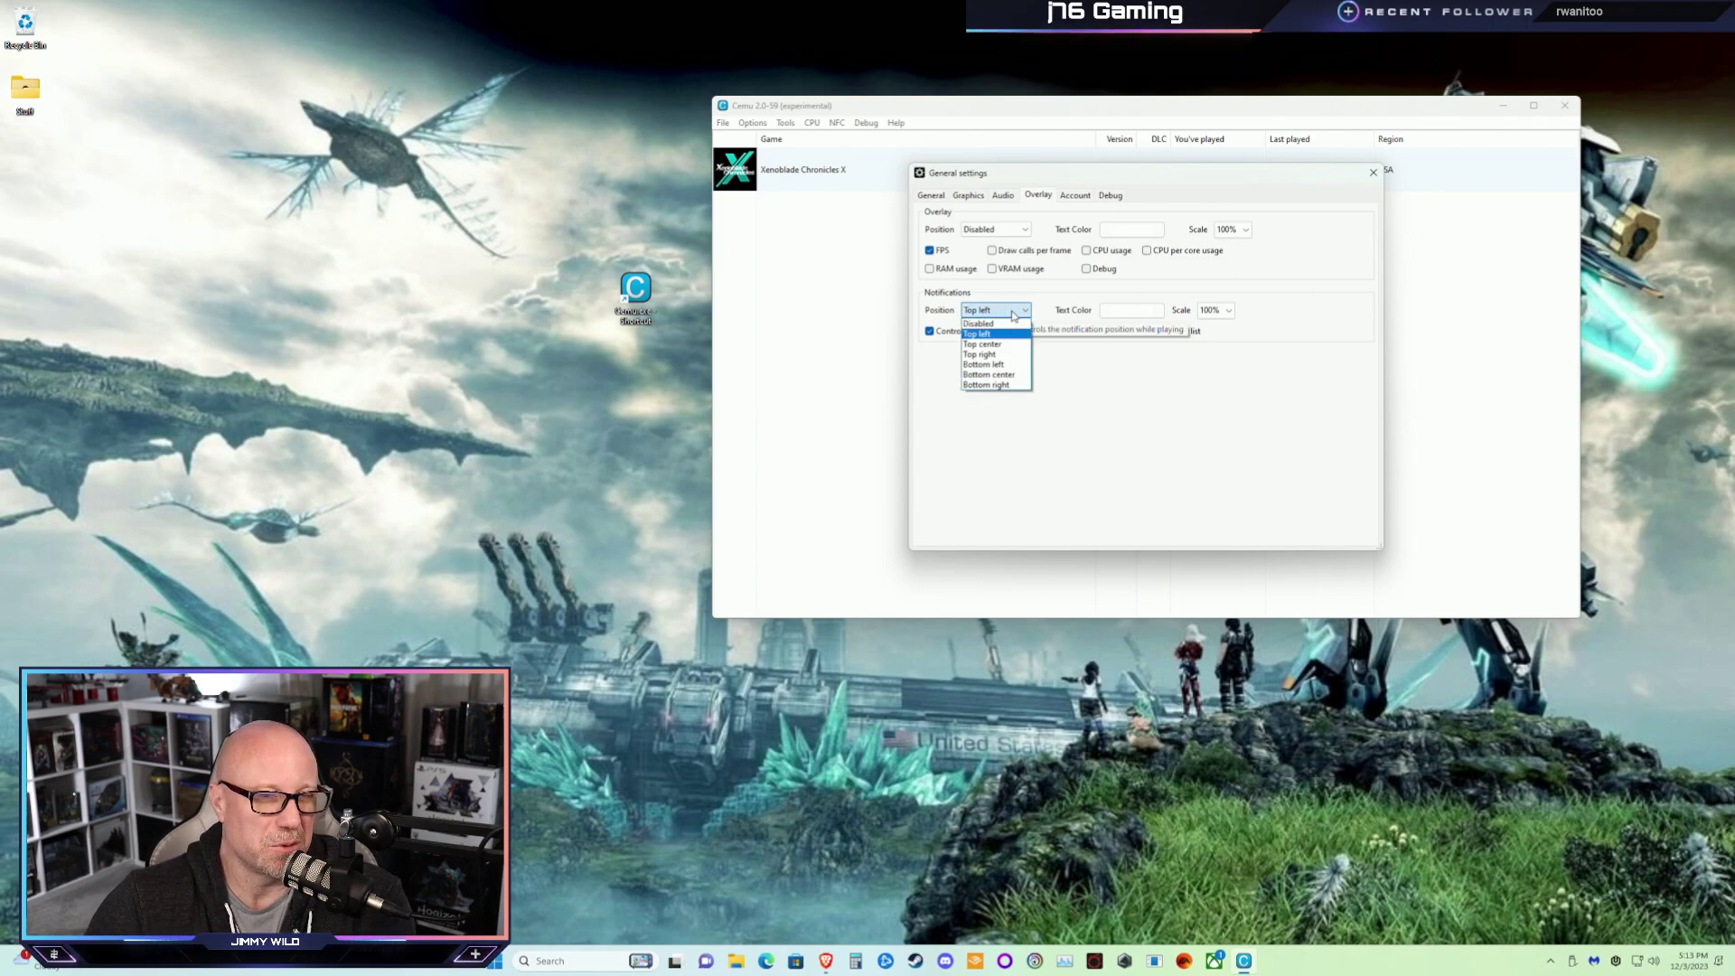
left_click(986, 324)
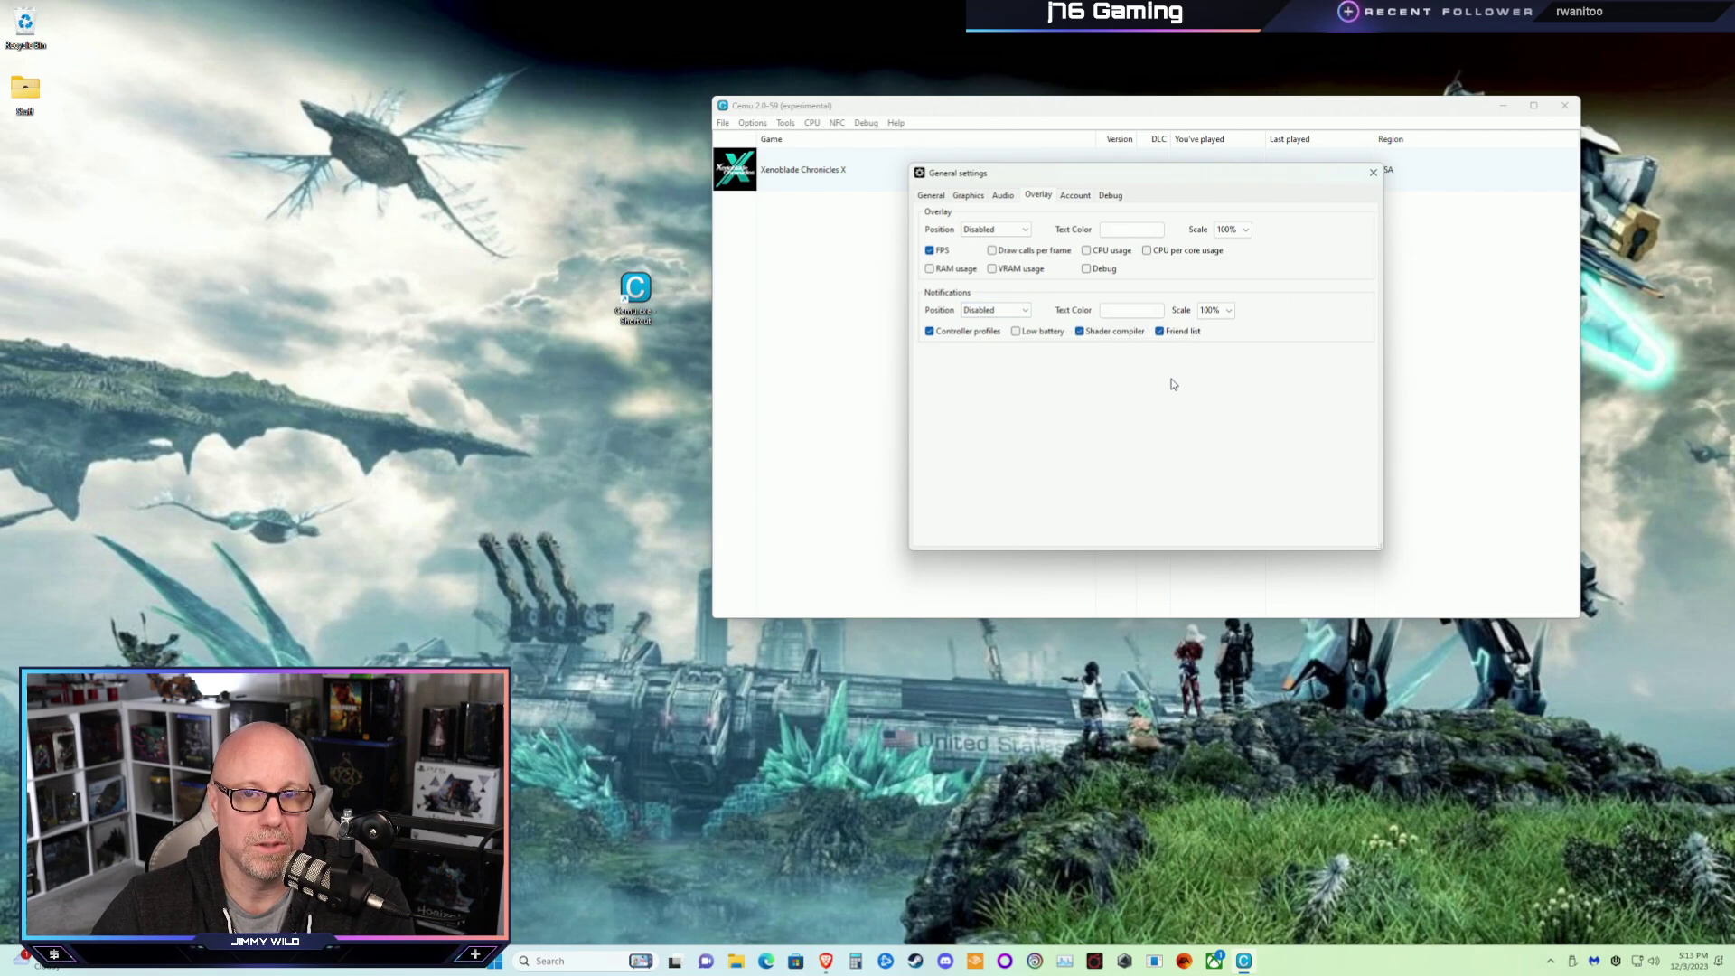
Review the account, debug and general pages of the general settings, and close the settings window
left_click(1076, 196)
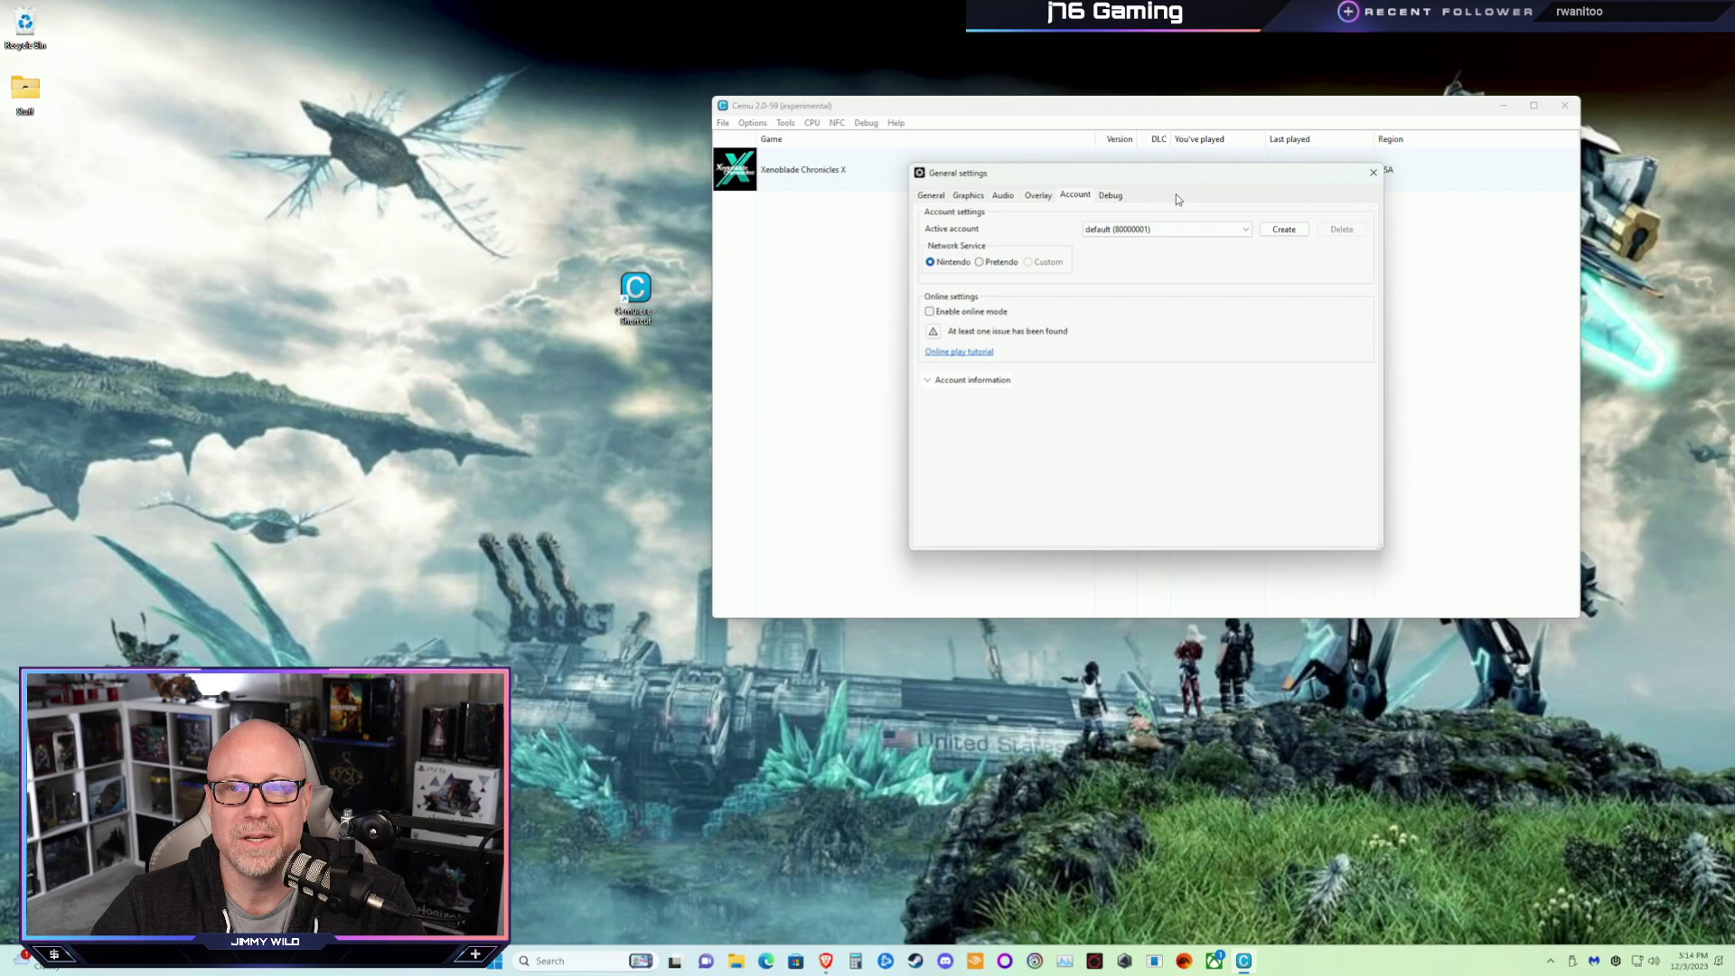
left_click(1111, 195)
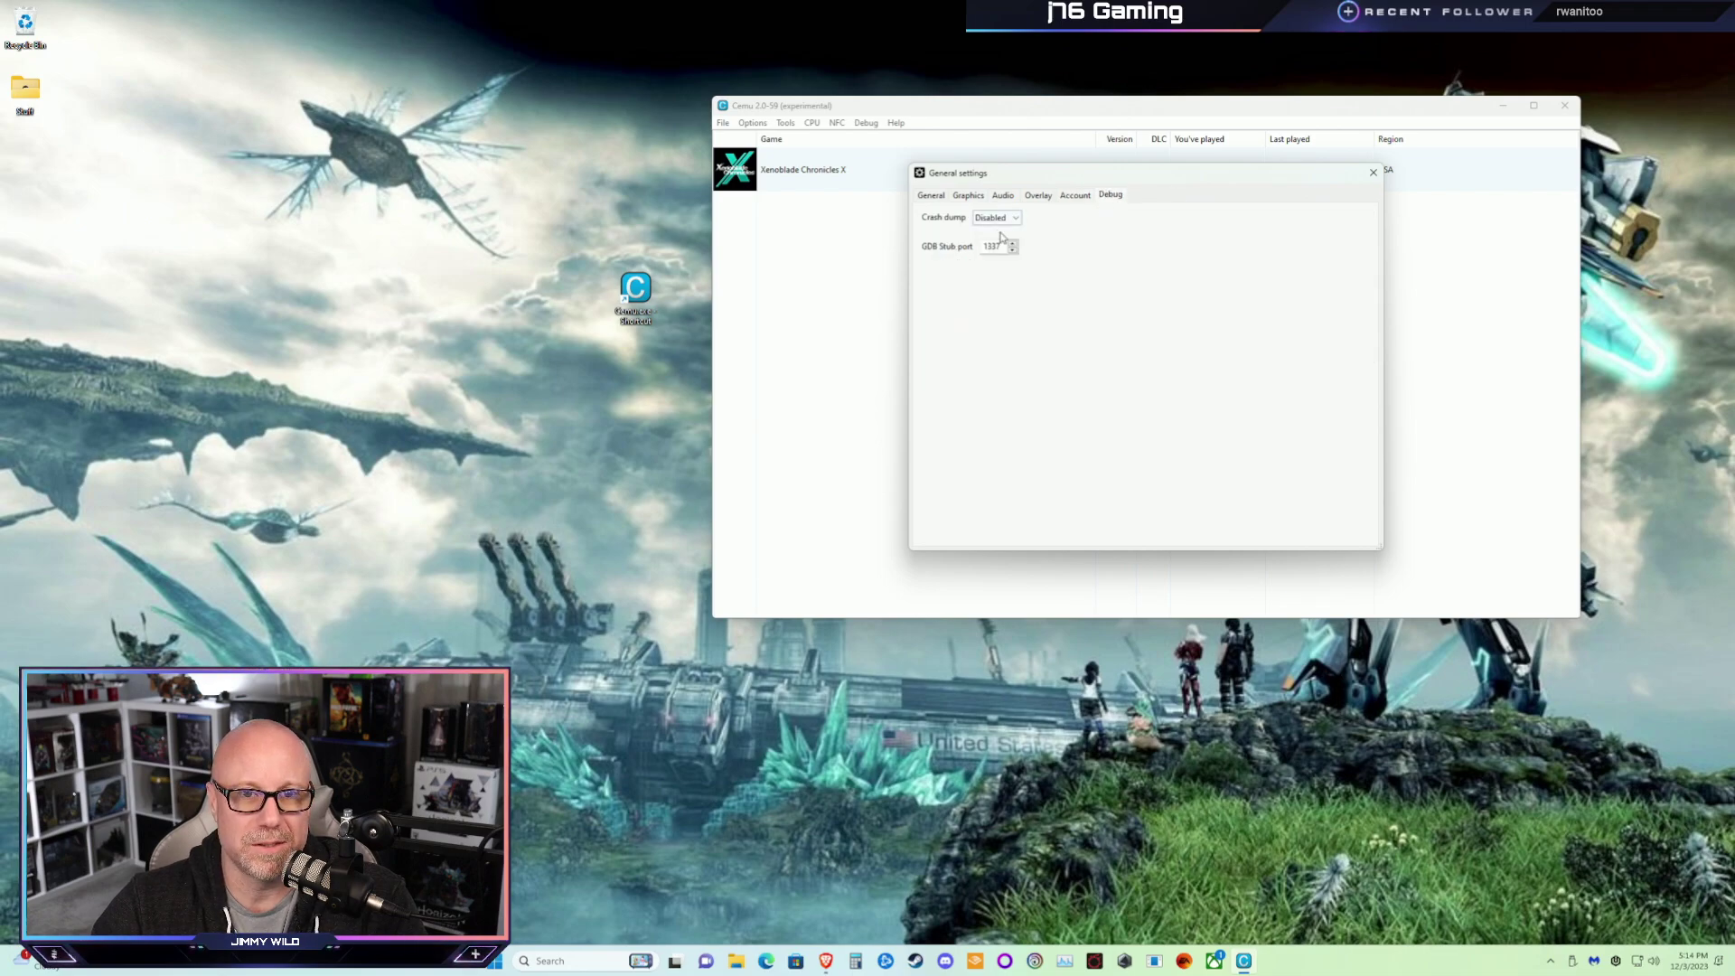
left_click(930, 195)
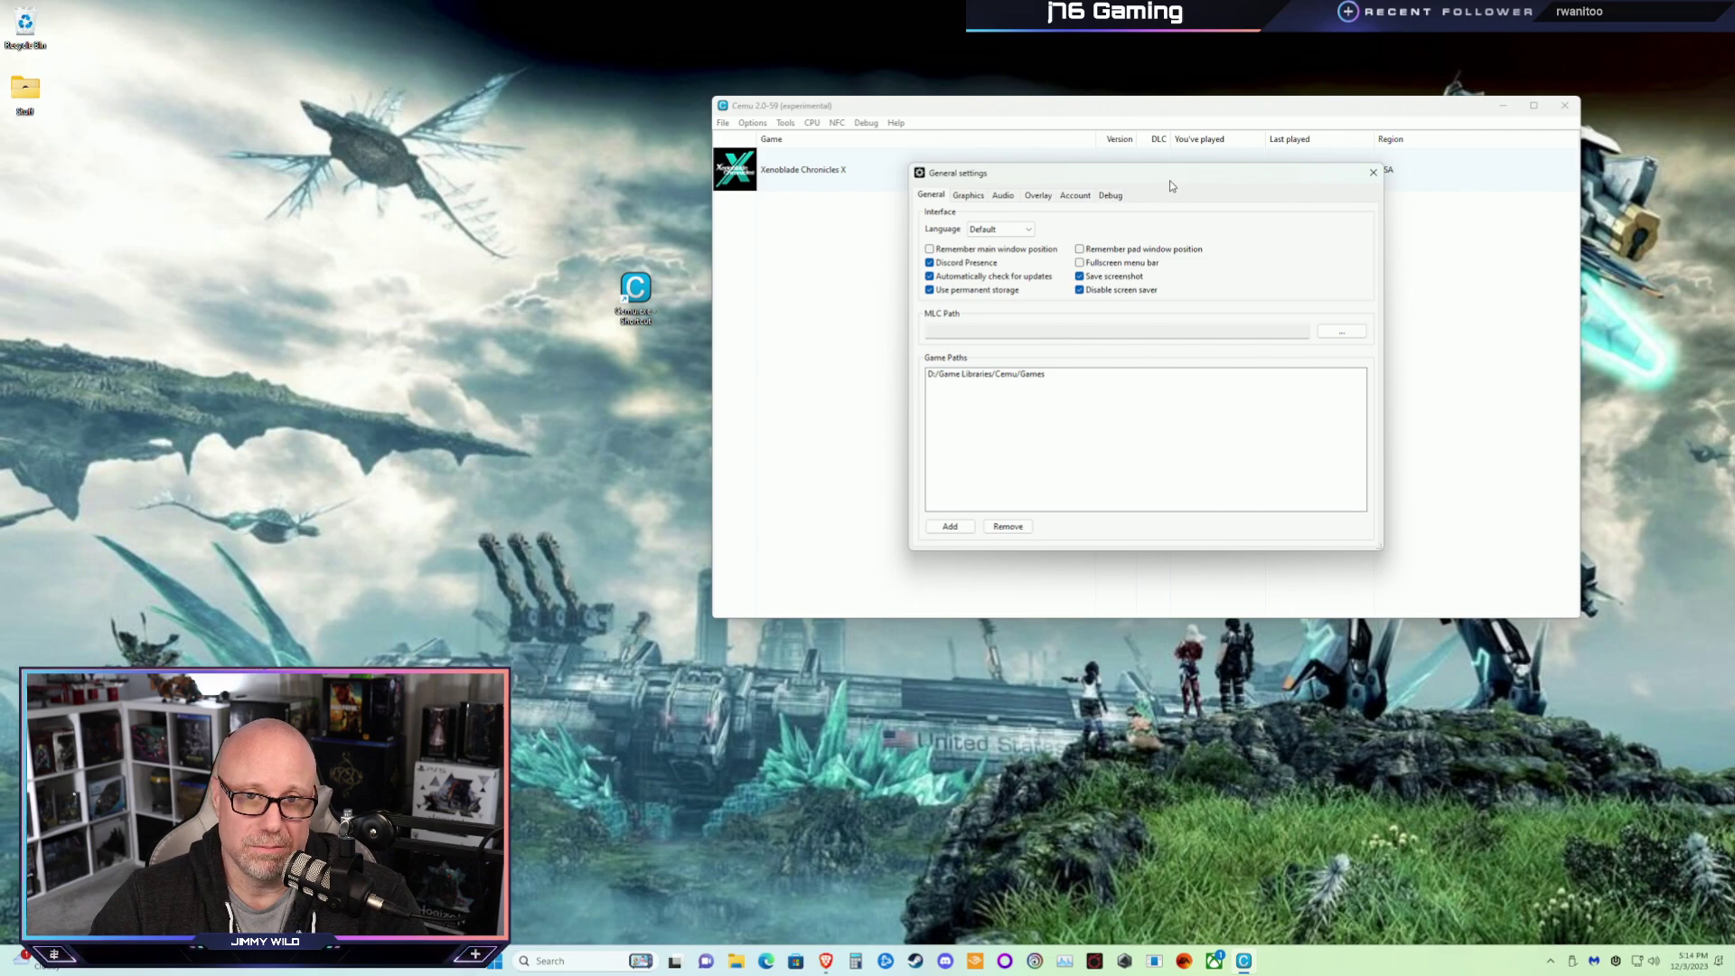
left_click(1372, 171)
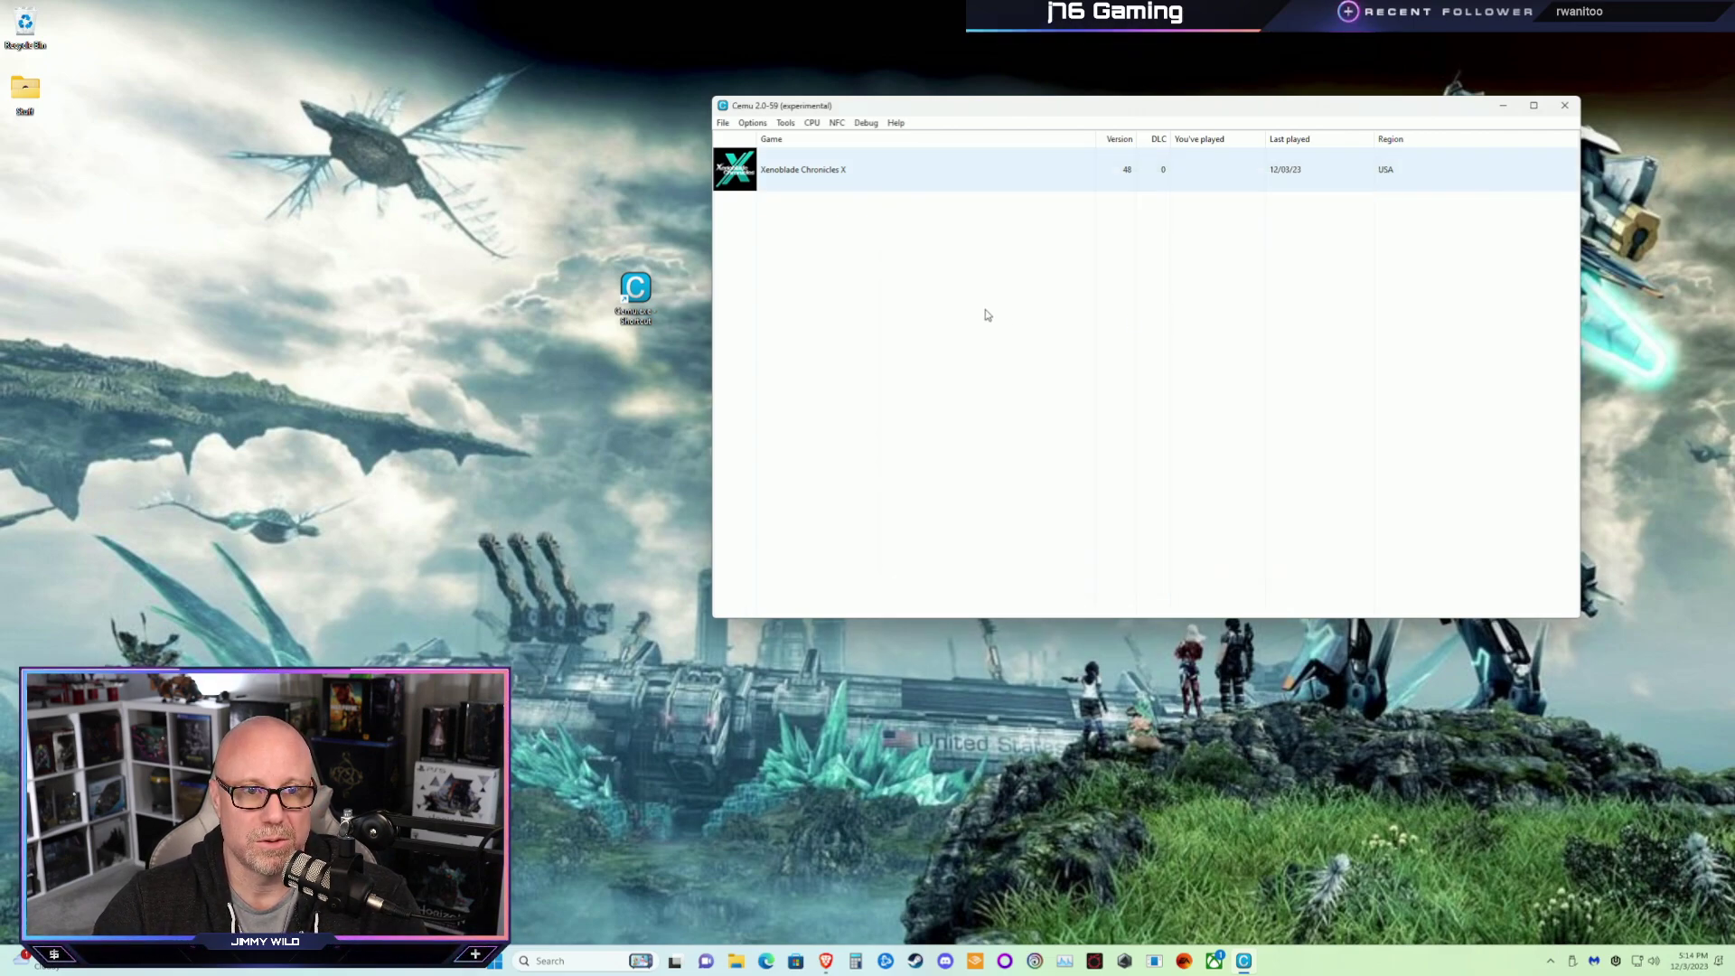
Open the graphic packs, expand the Xenoblade Chronicles X entry and check its Enhancements
left_click(752, 124)
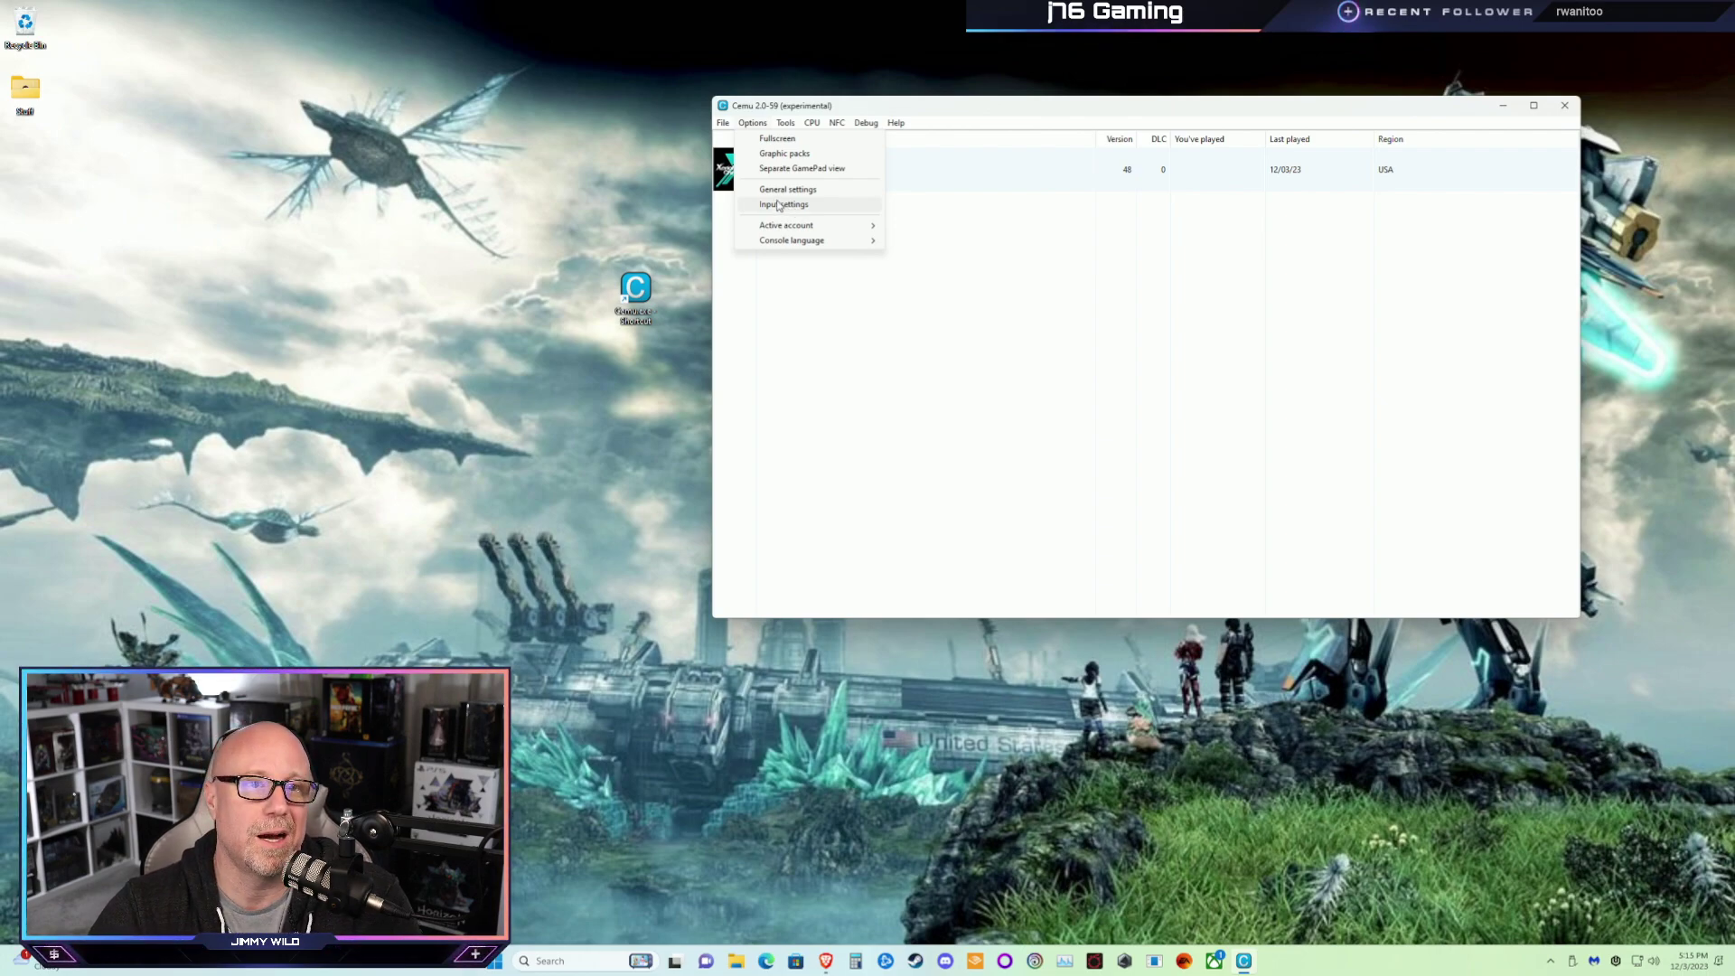
left_click(792, 155)
left_click_drag(1006, 180, 1026, 127)
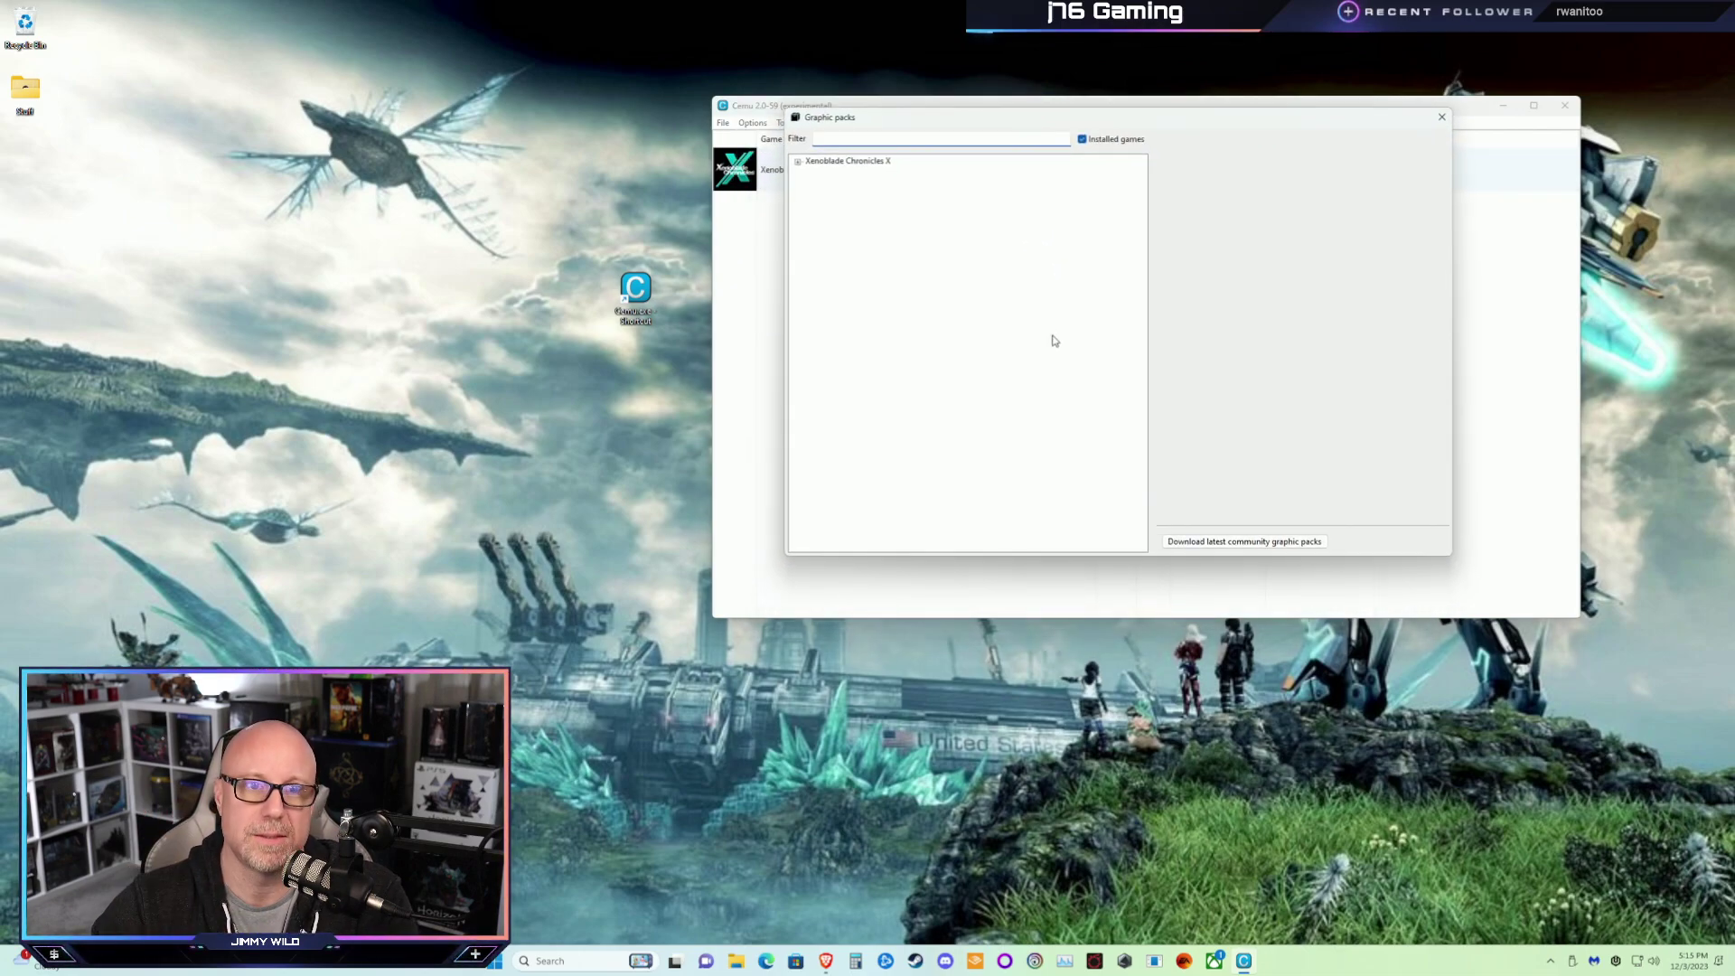
left_click(797, 162)
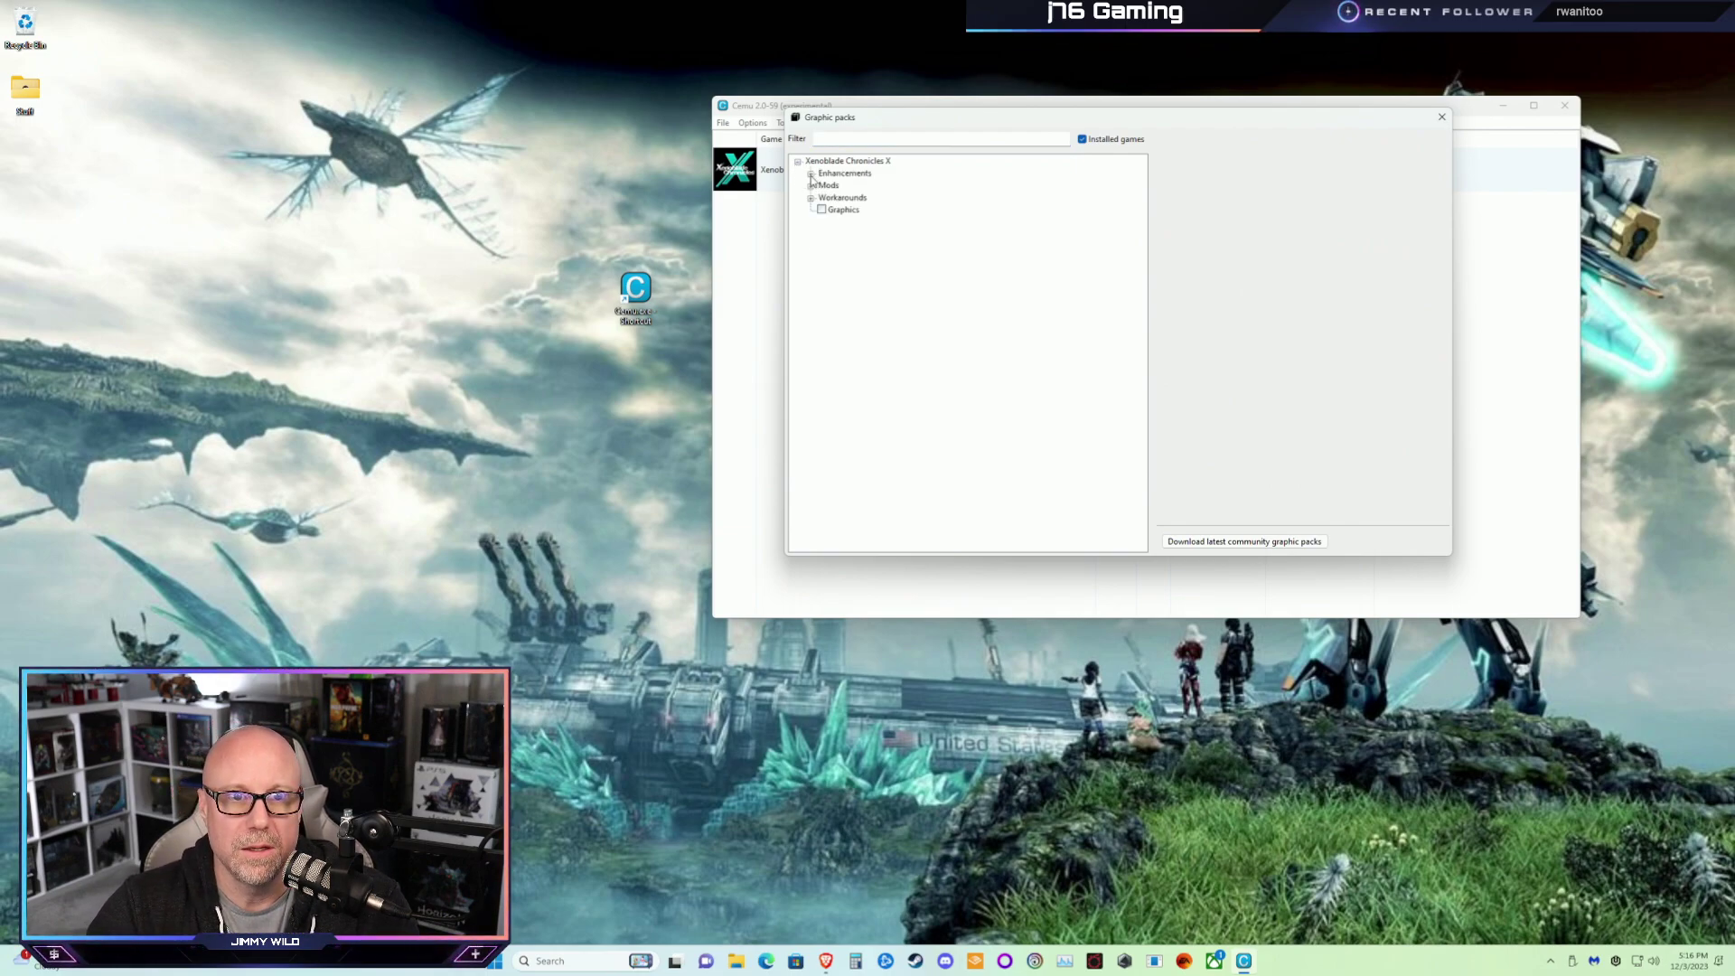
left_click(811, 174)
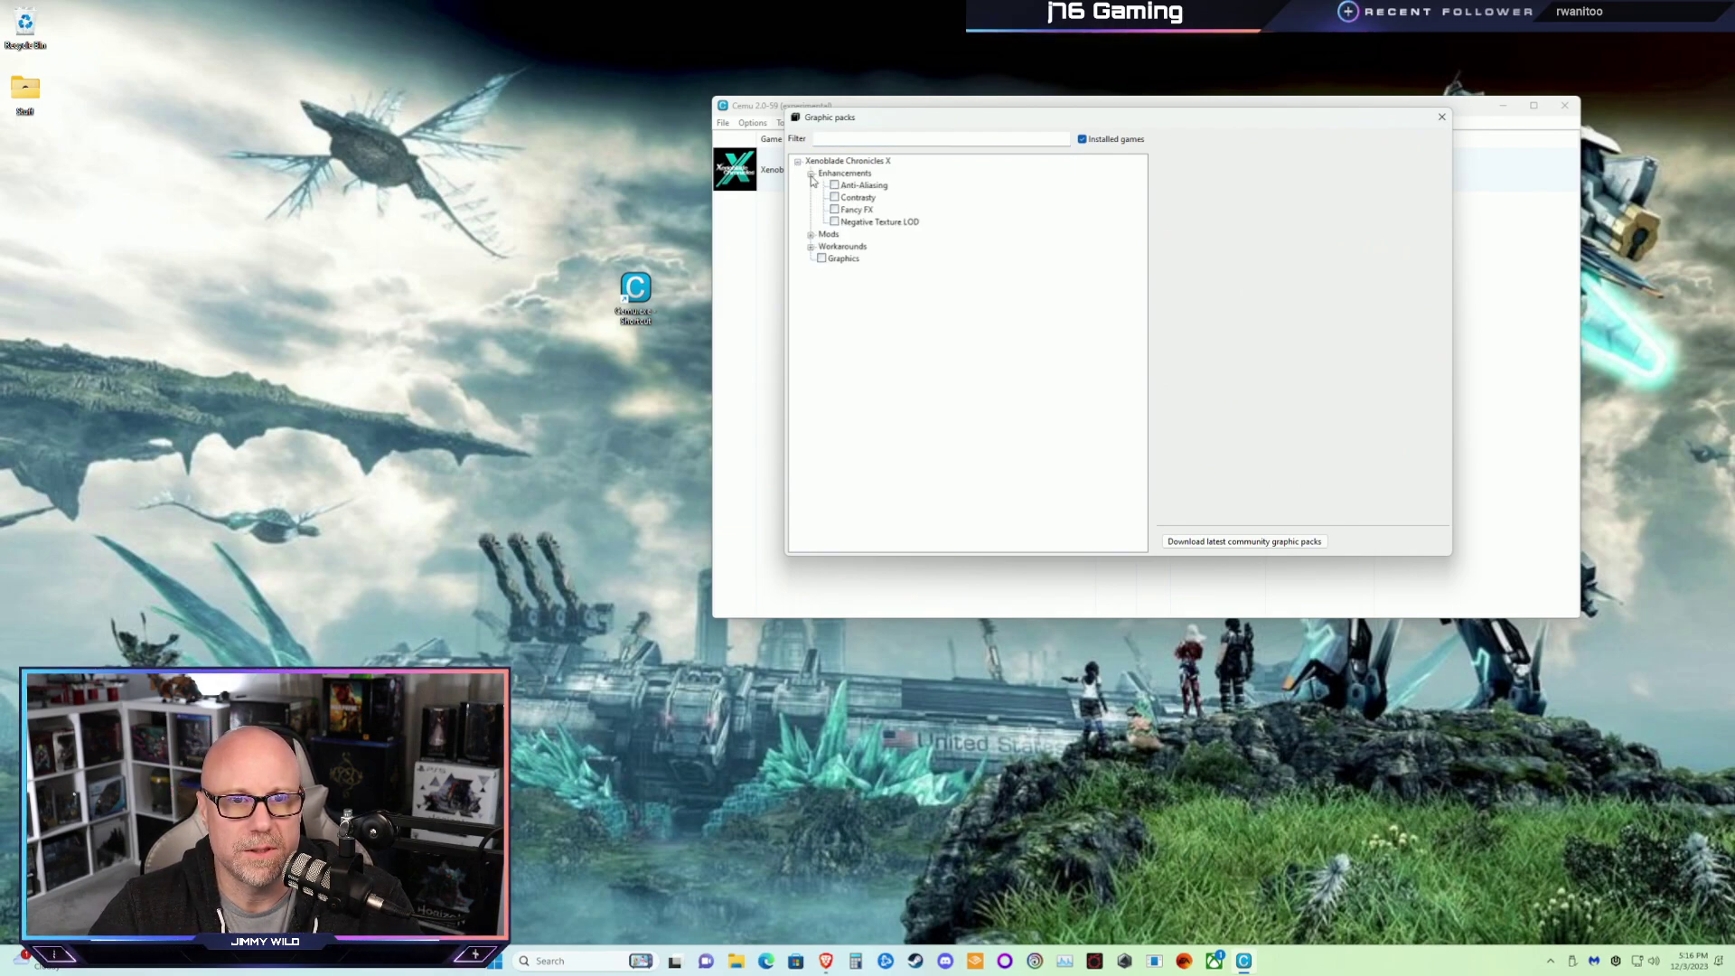
left_click(811, 173)
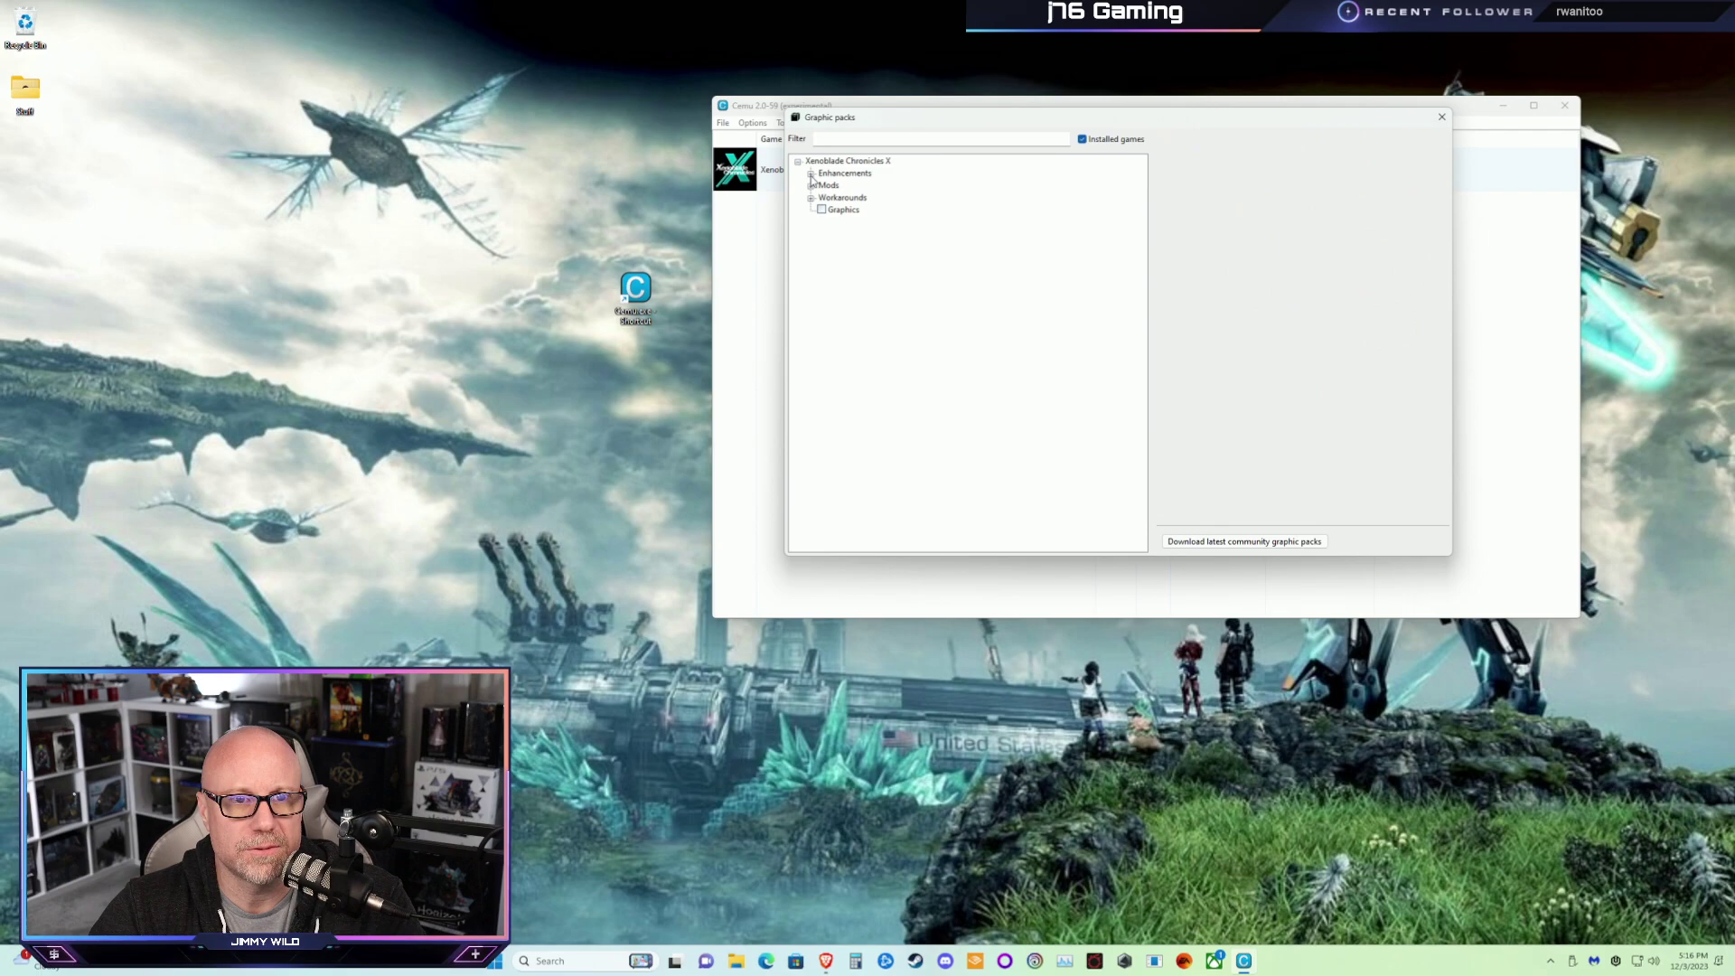
In the Xenoblade Chronicles X Graphics pack, set Resolution to 2560x1440 (2k) and Skell Cockpit Resolution to High (125%)
left_click(840, 214)
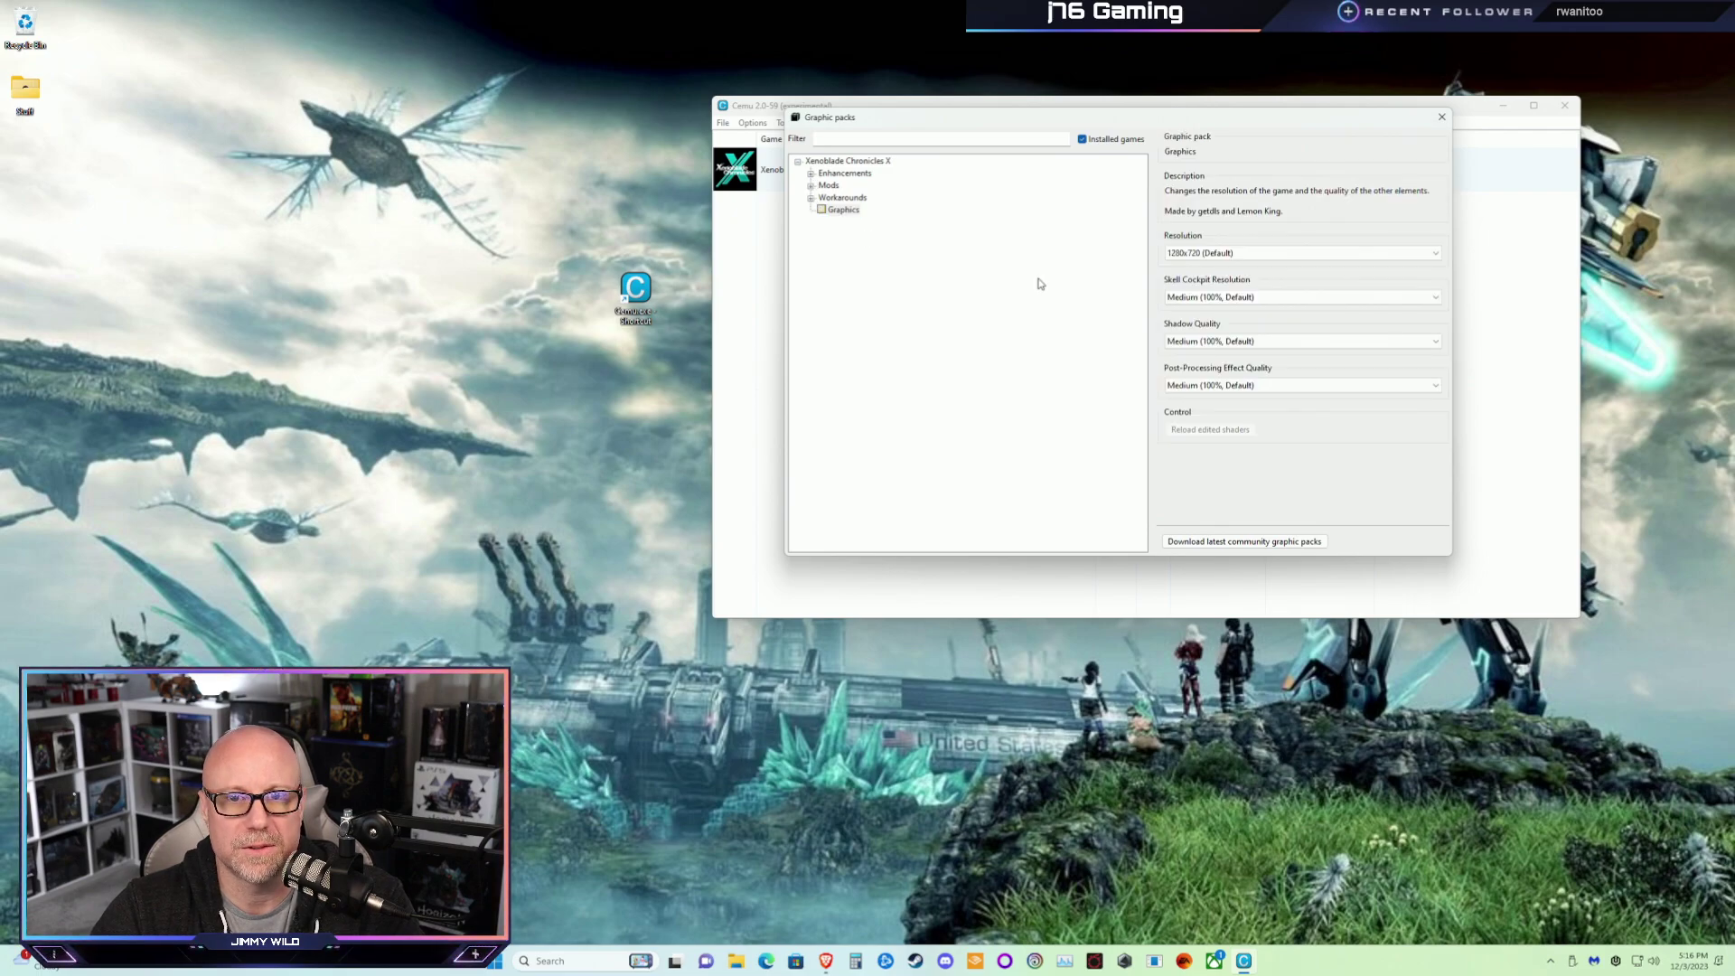
left_click(1206, 254)
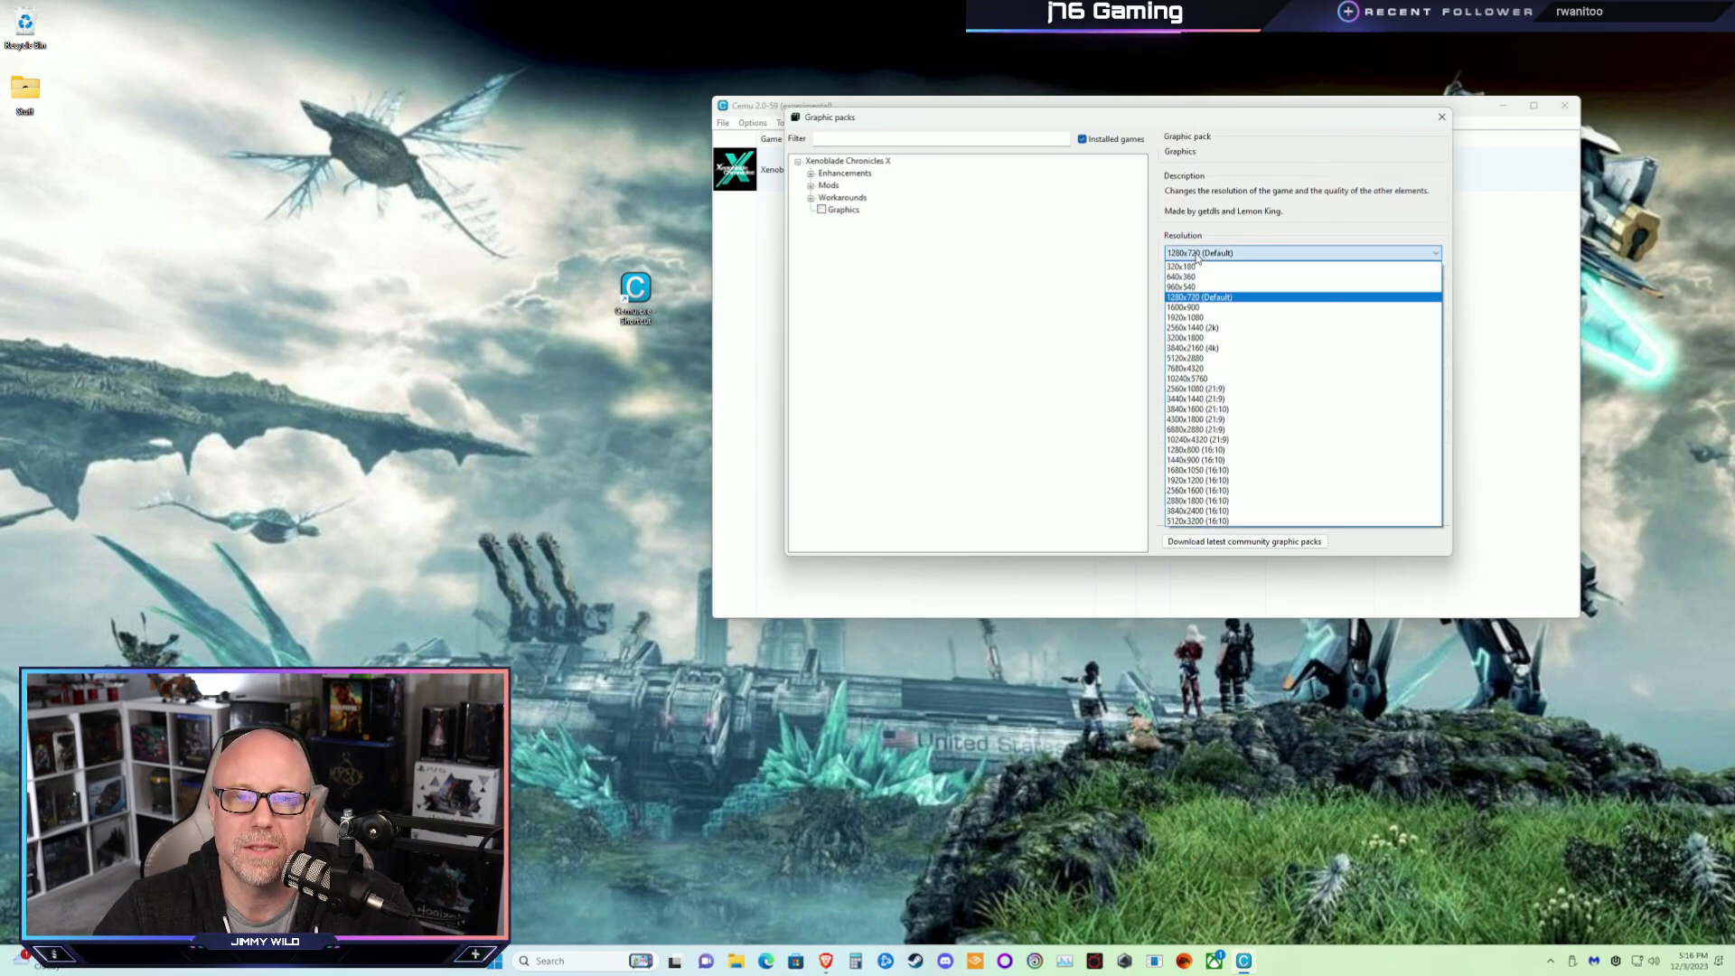
left_click(1206, 328)
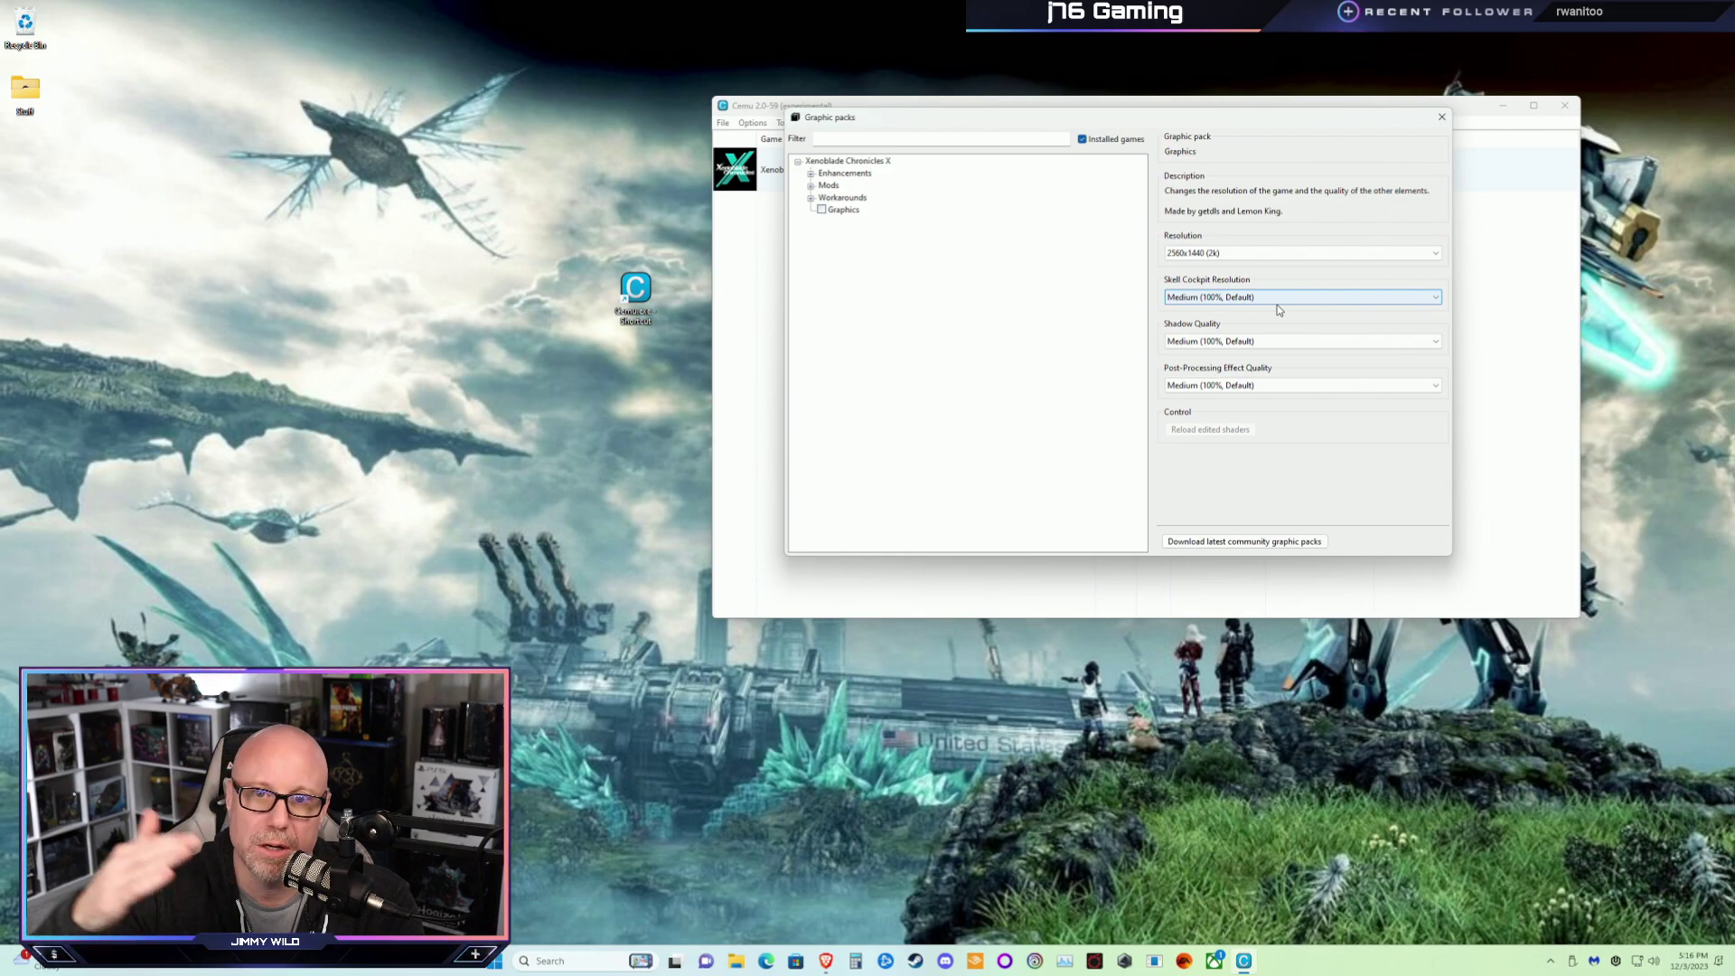
left_click(1286, 301)
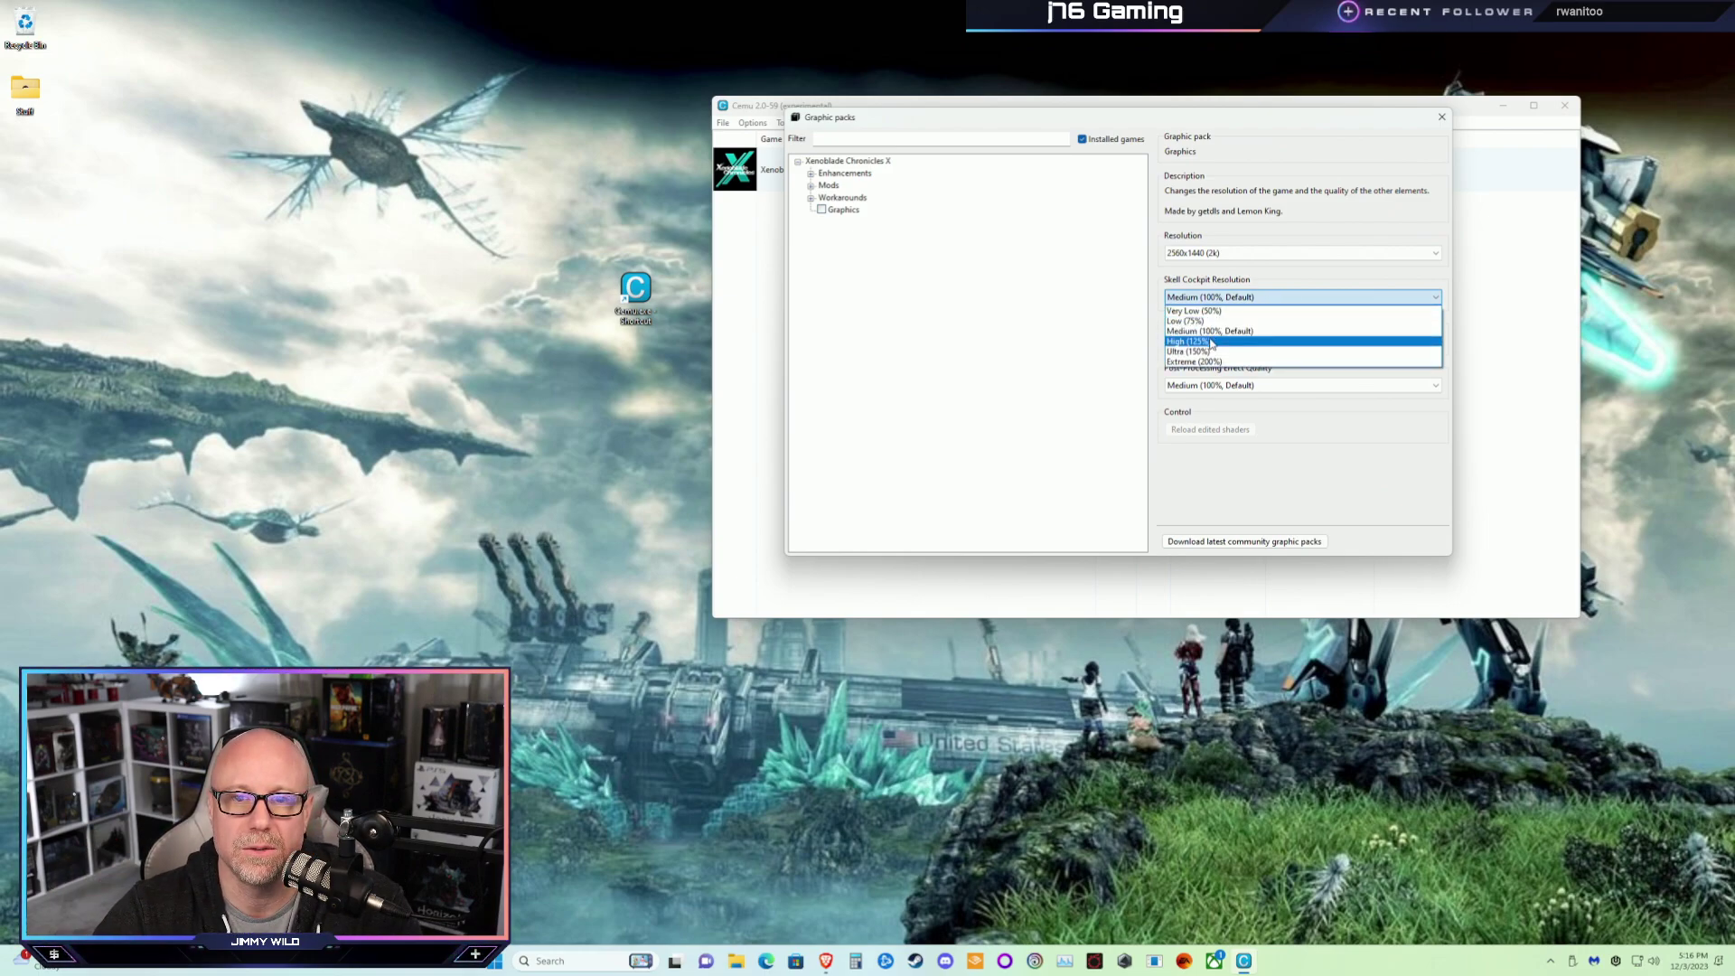
left_click(1212, 342)
Set Shadow Quality to High (200%) and Post-Processing Effect Quality to High (125%), and enable the Graphics pack
left_click(1211, 341)
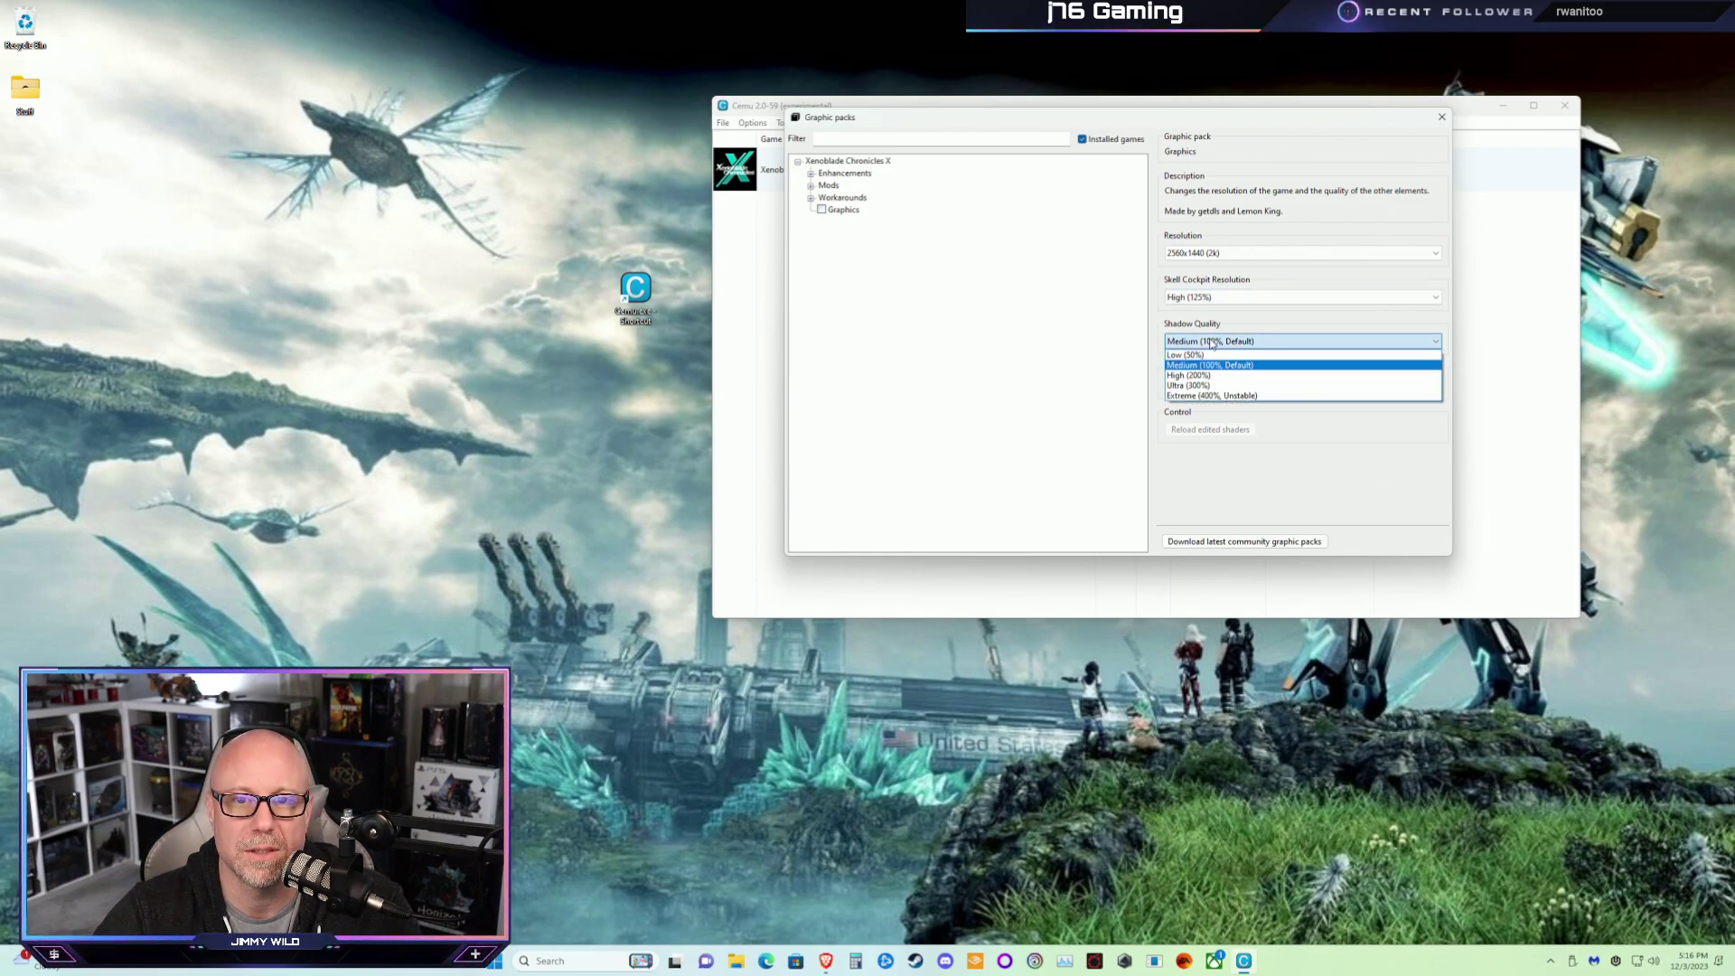
left_click(1206, 375)
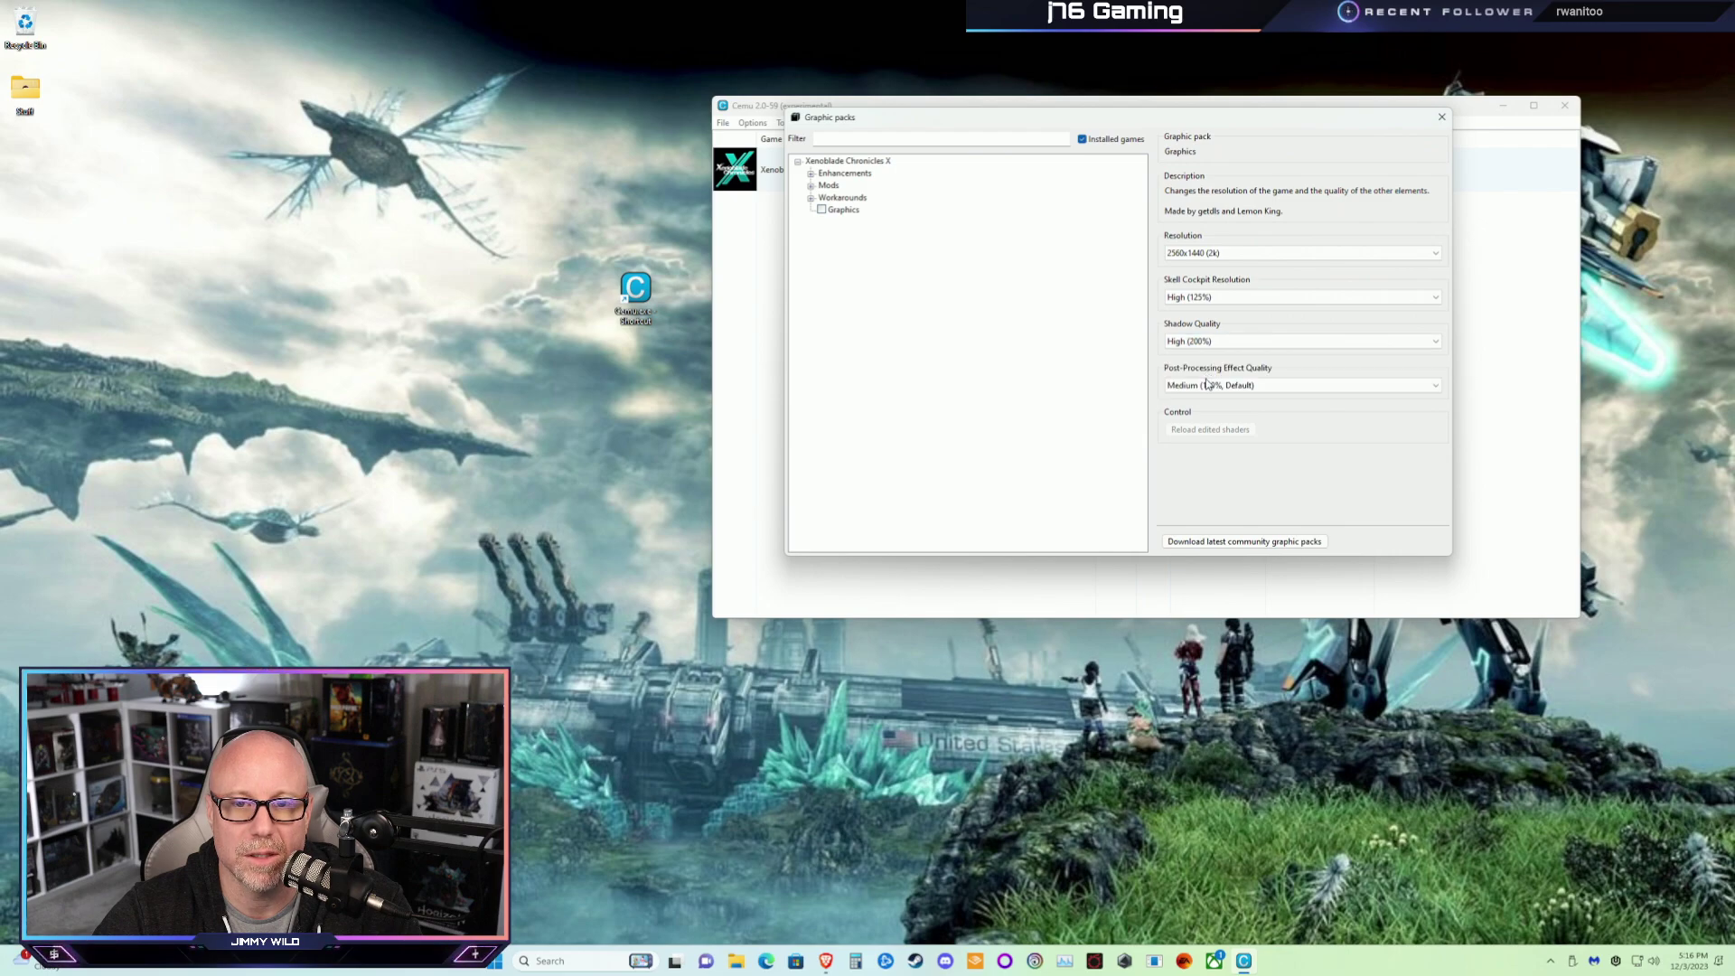
left_click(1207, 387)
left_click(1204, 420)
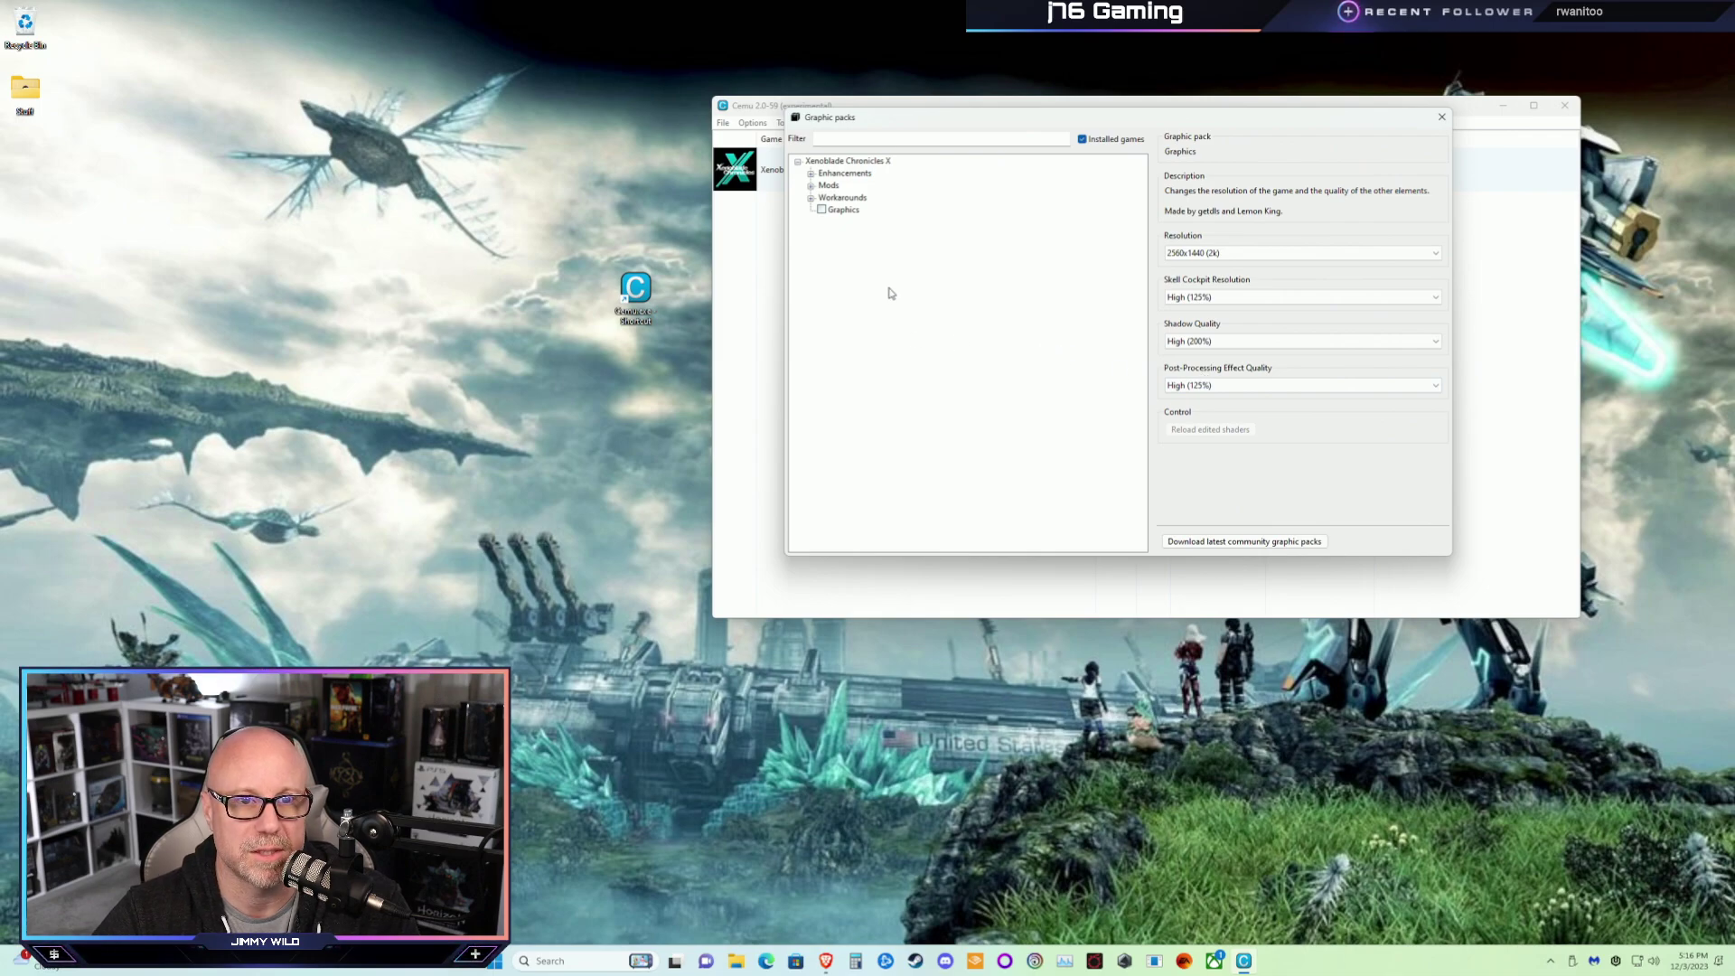
left_click(823, 210)
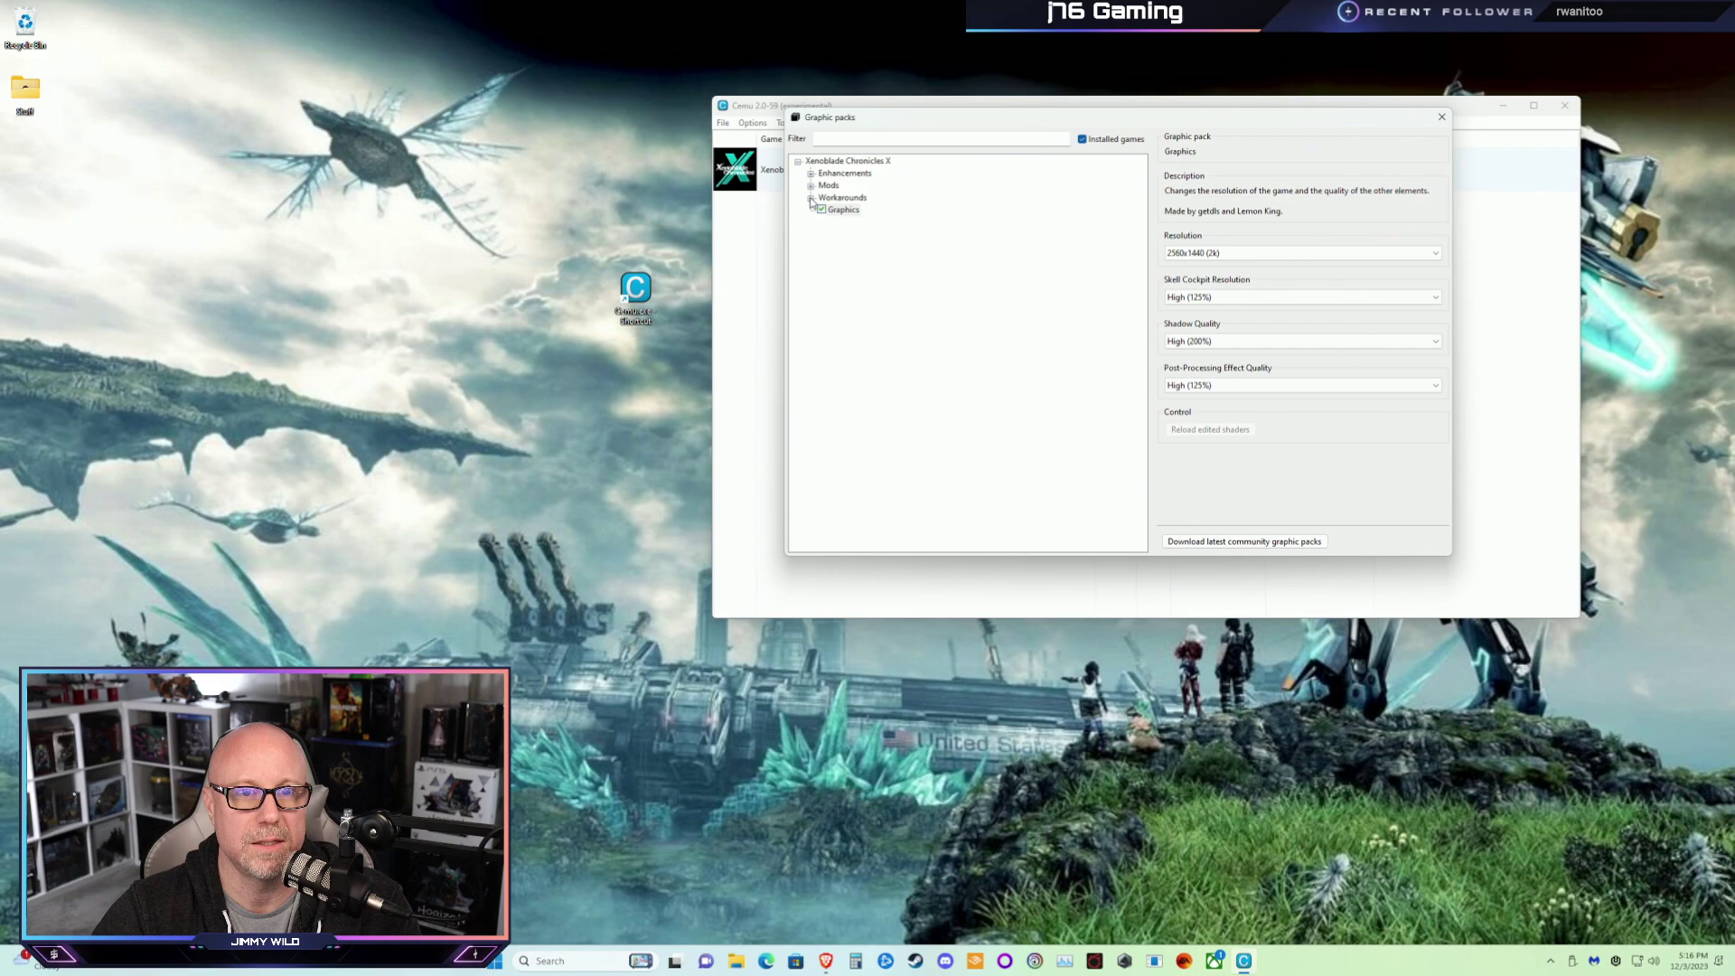
Enable the Brightness workaround and keep its active preset on NVIDIA
left_click(811, 198)
left_click(834, 210)
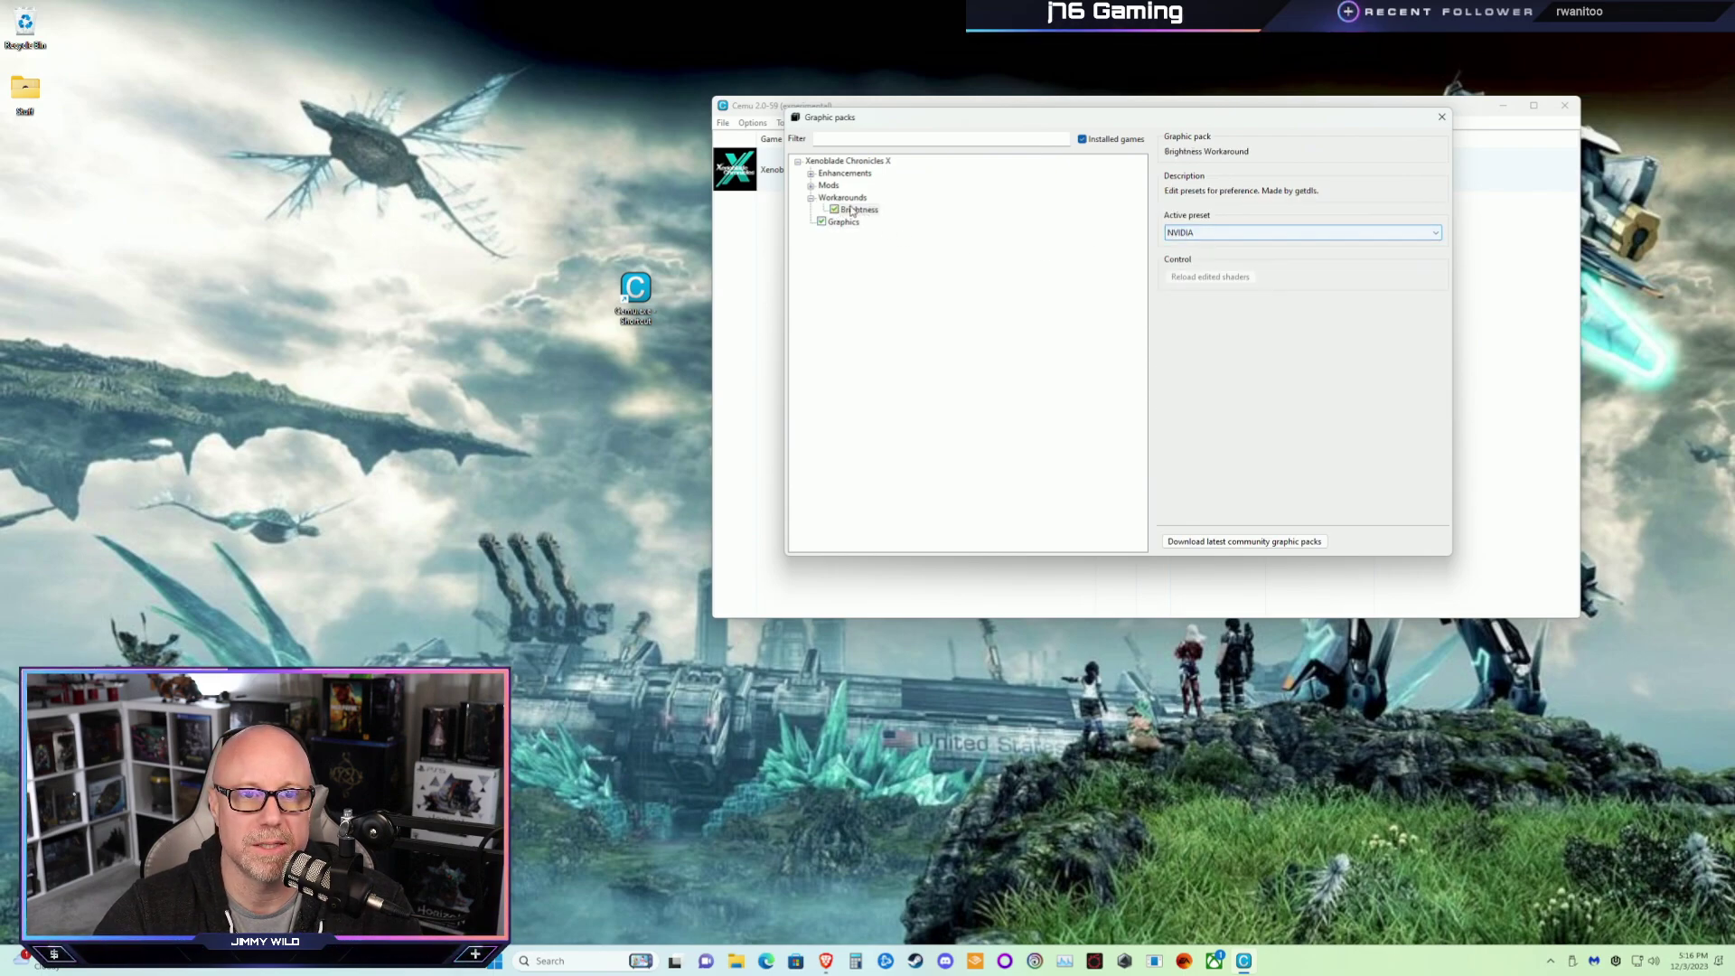
left_click(1245, 237)
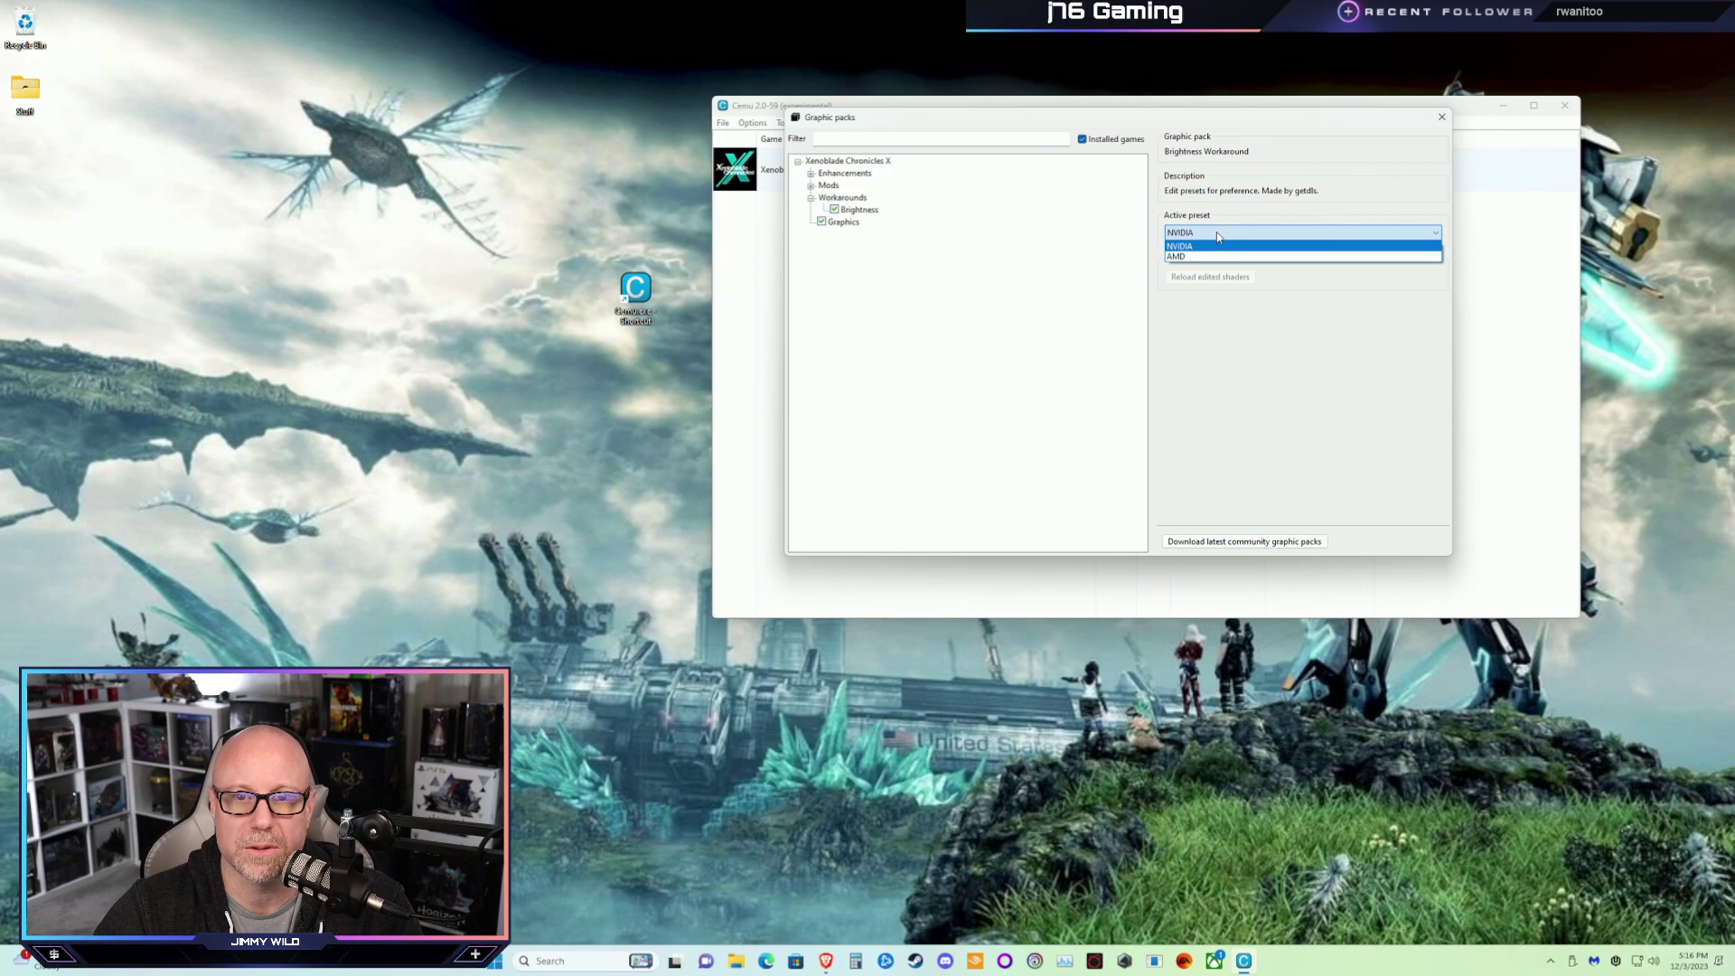
left_click(1190, 248)
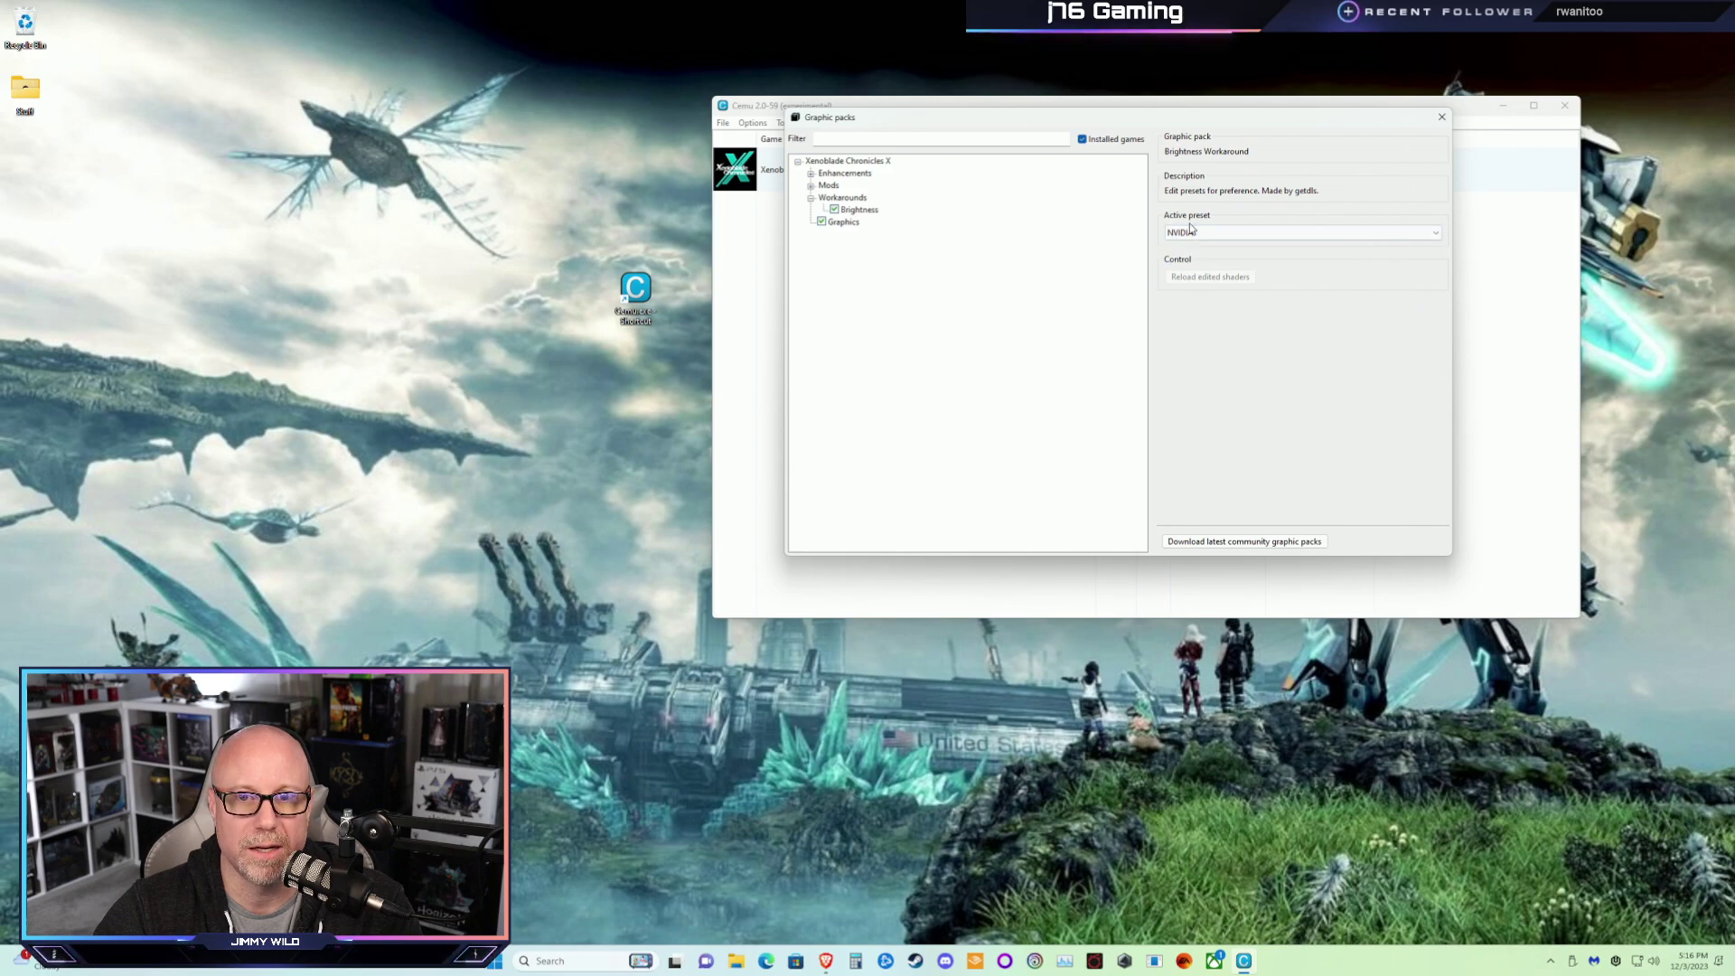
left_click(837, 199)
left_click(811, 198)
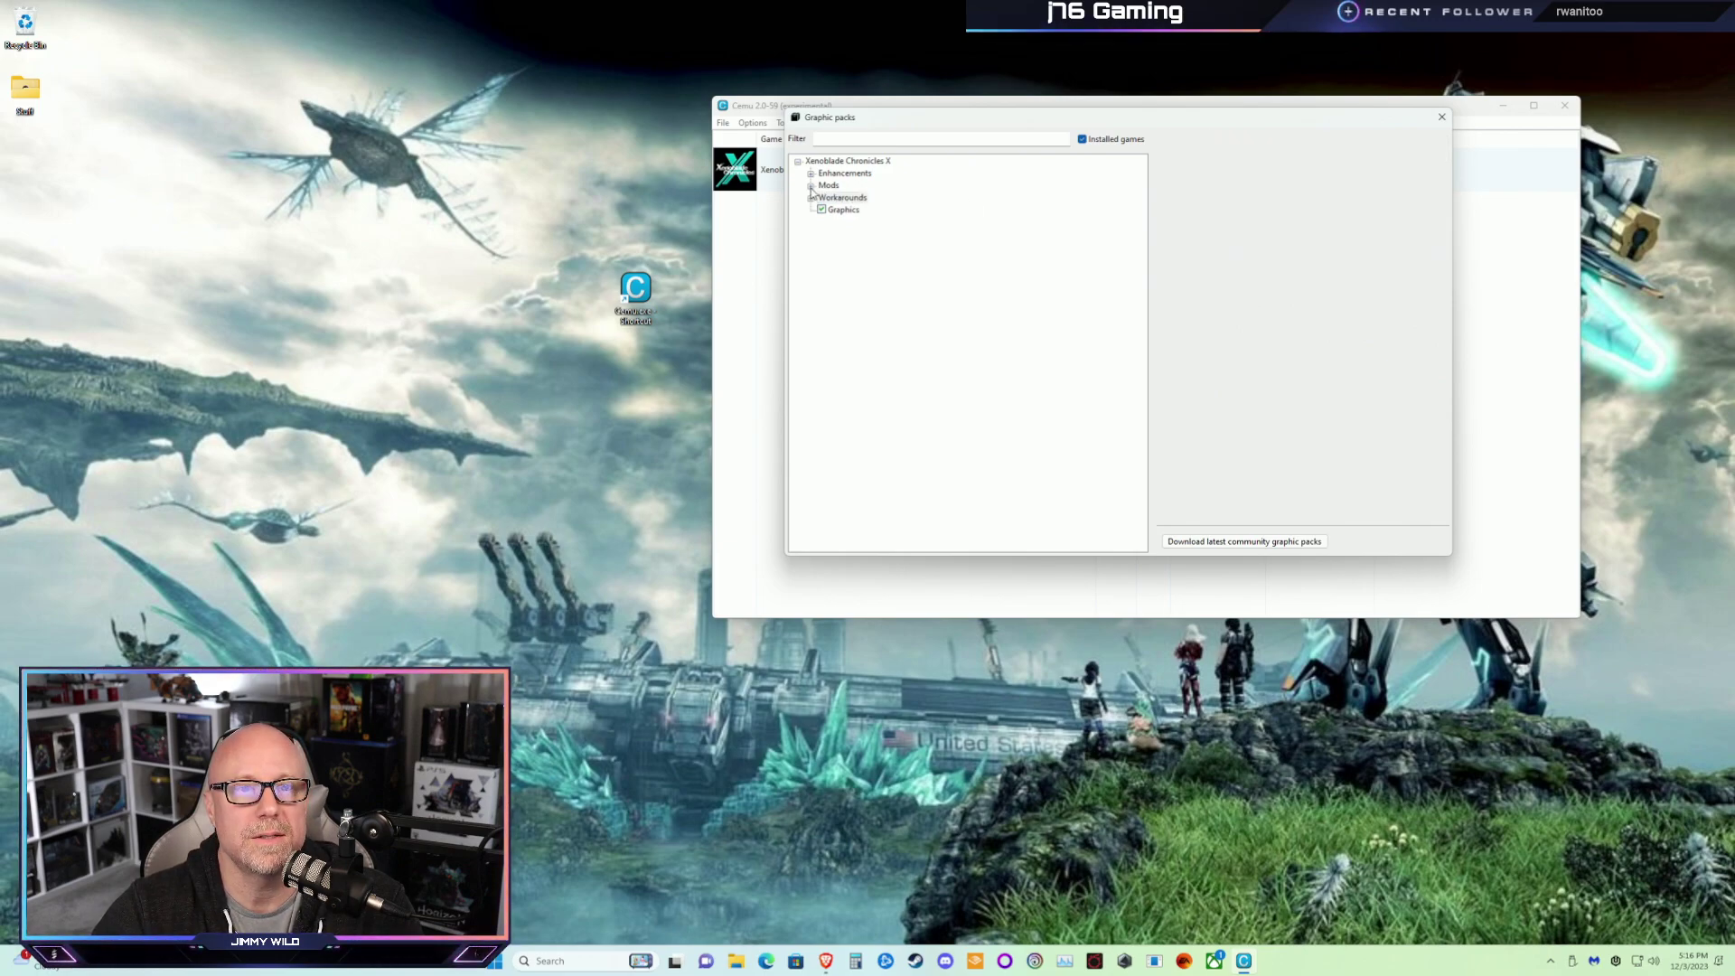
Among the Mods, enable FPS++ For XCX with the 60FPS Limit (Default), and enable Hide Offline Label
left_click(811, 186)
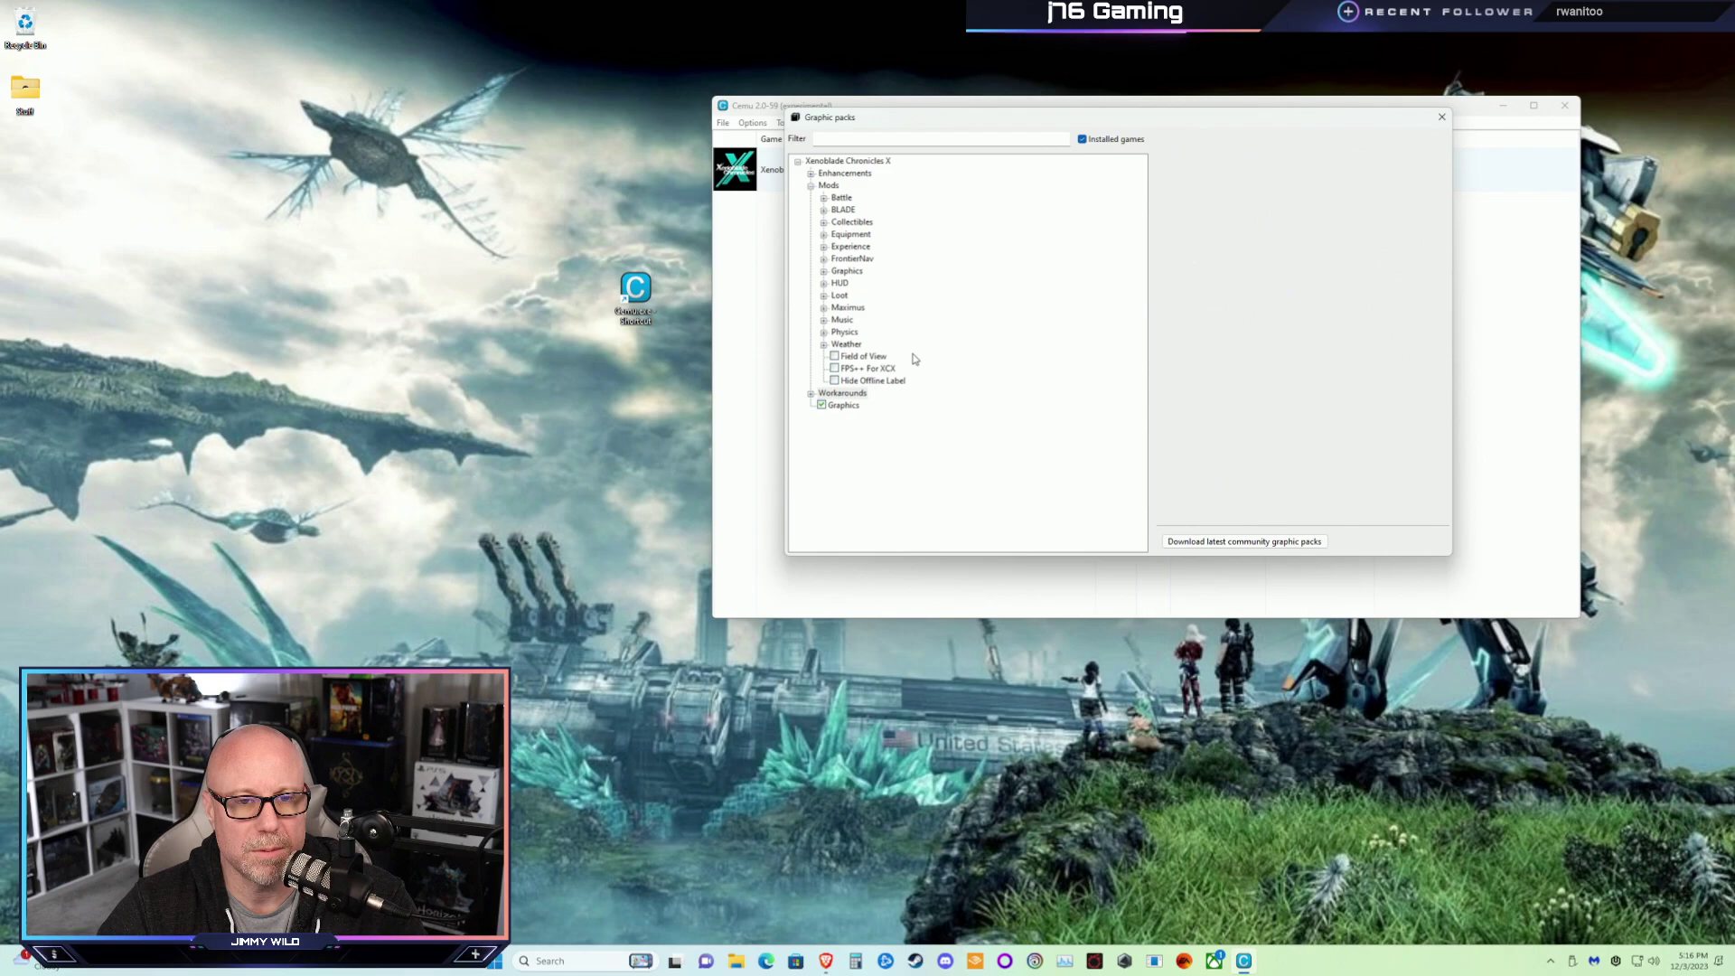
left_click(852, 370)
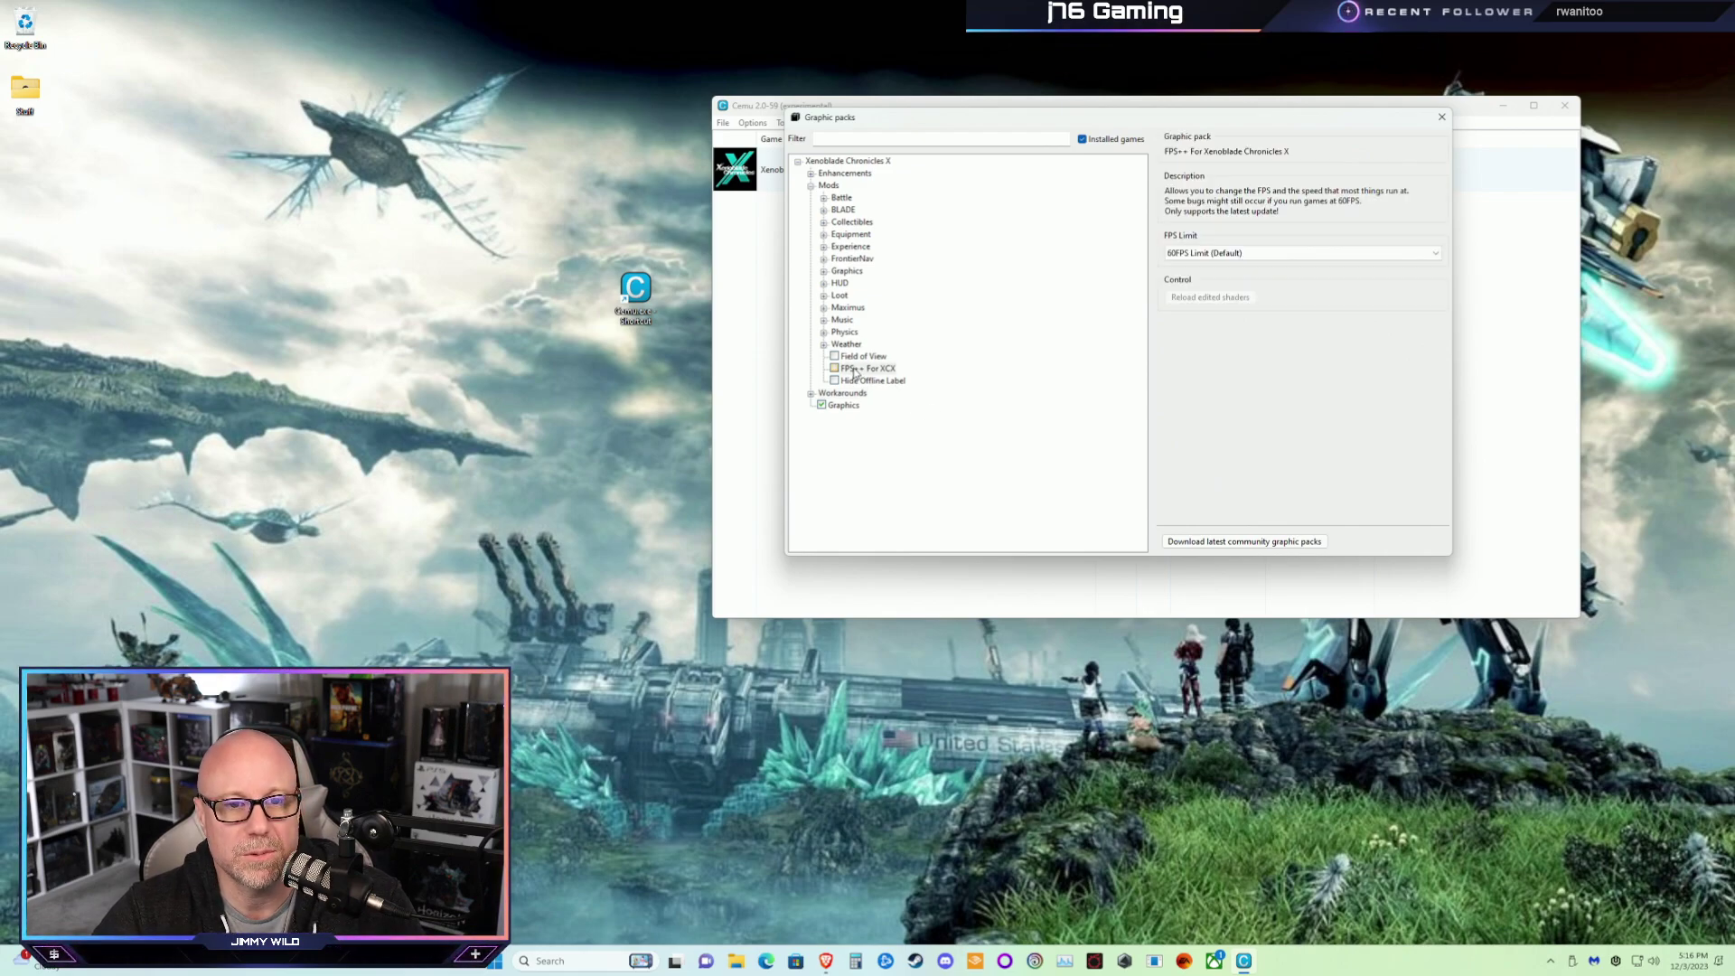
left_click(1179, 260)
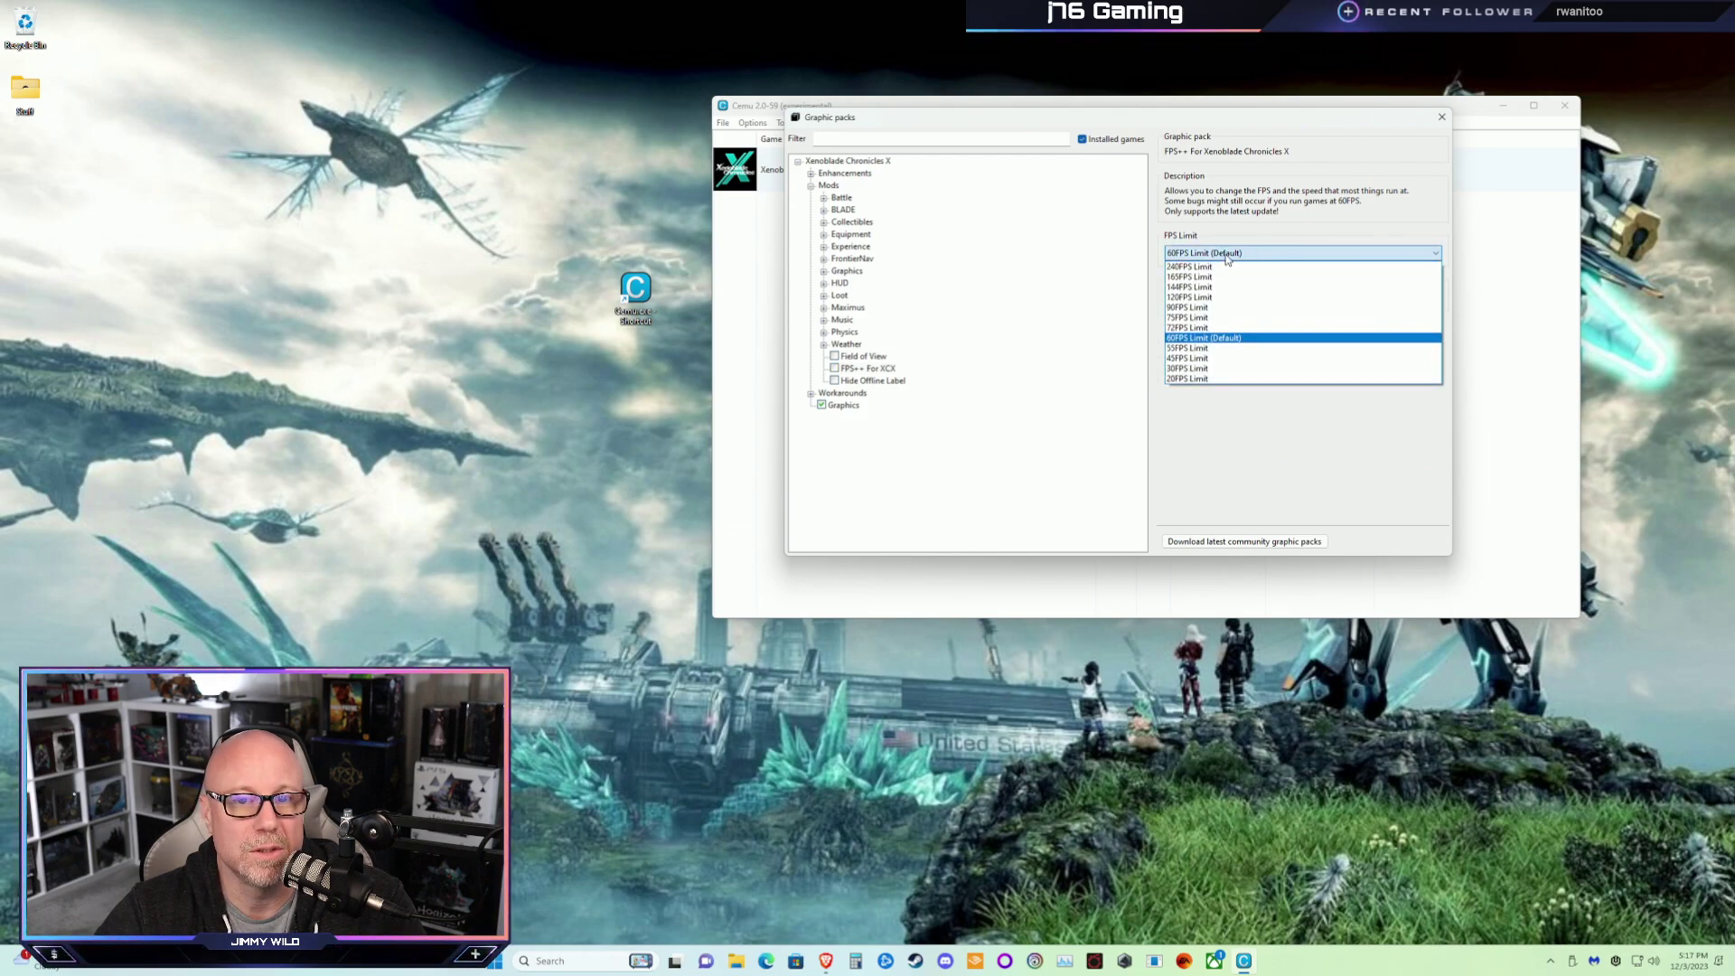
left_click(1209, 340)
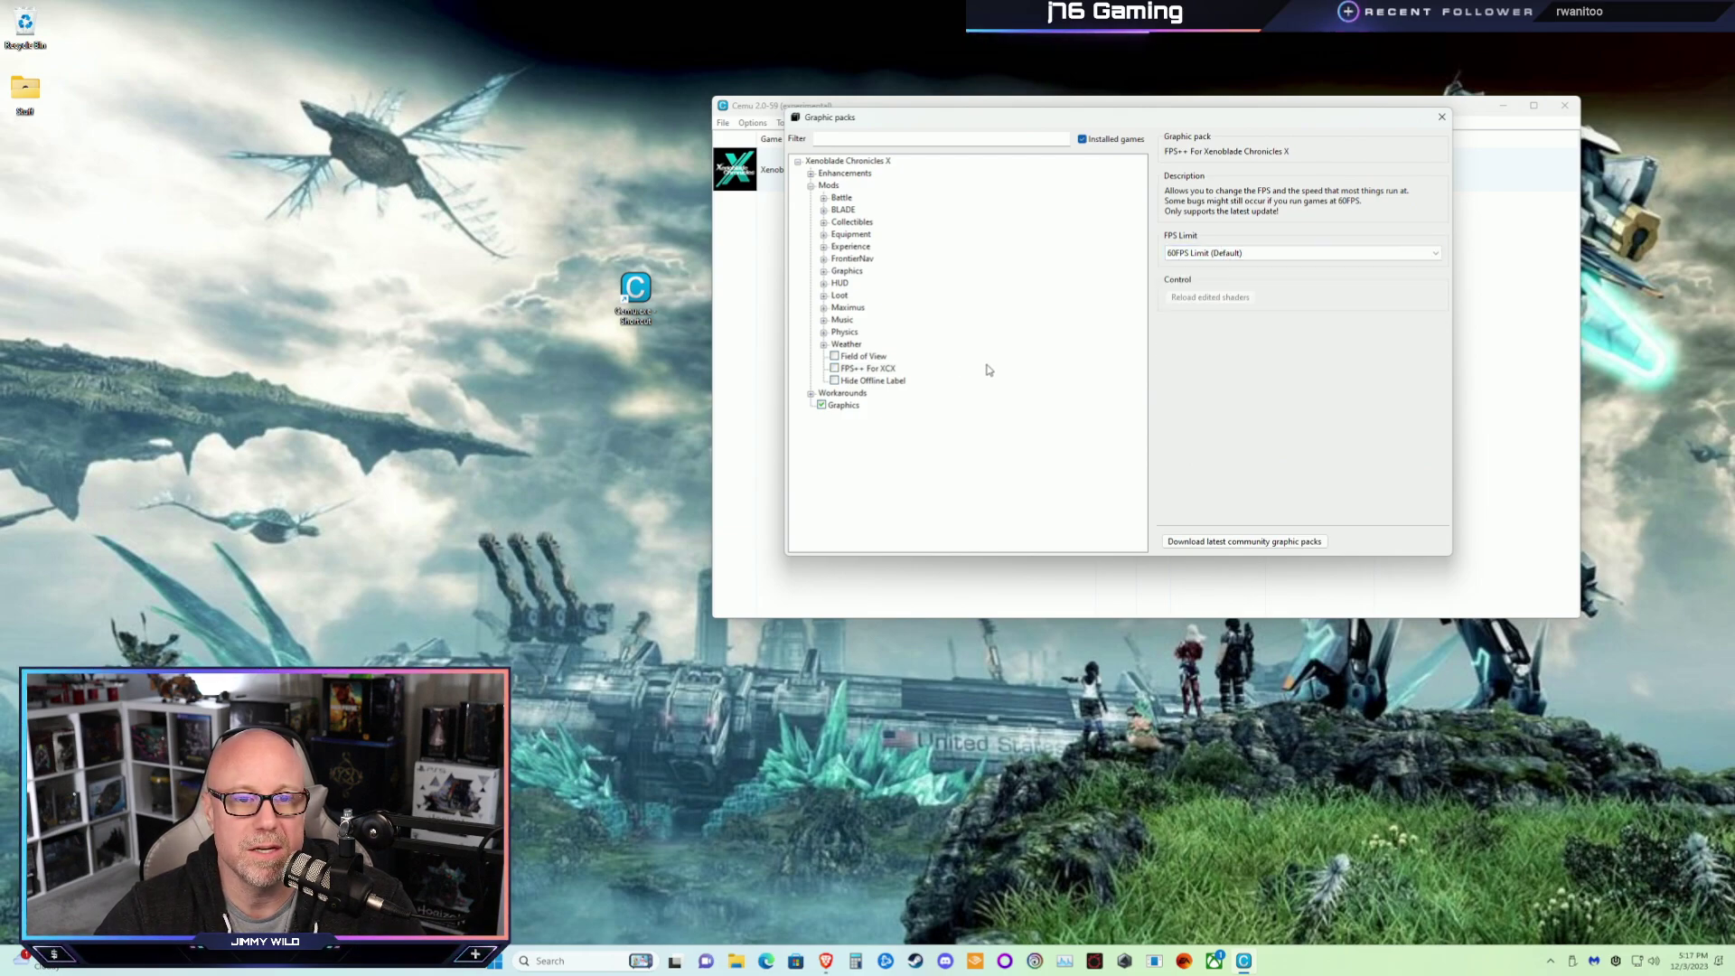
left_click(834, 367)
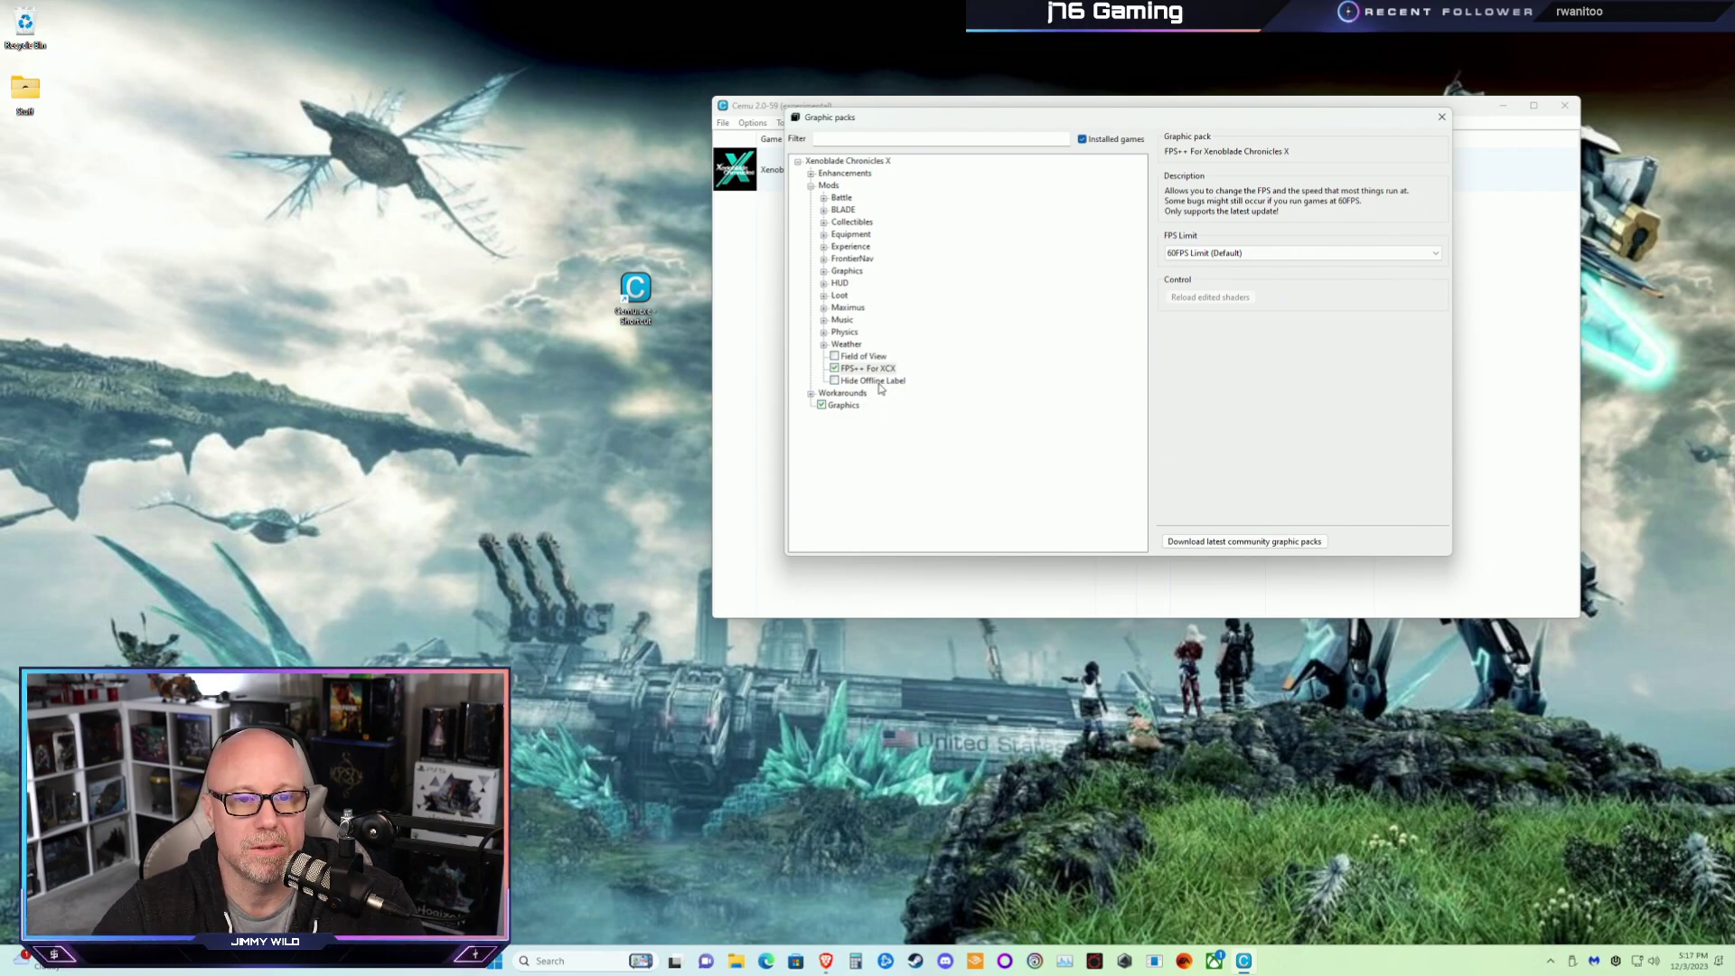
left_click(835, 380)
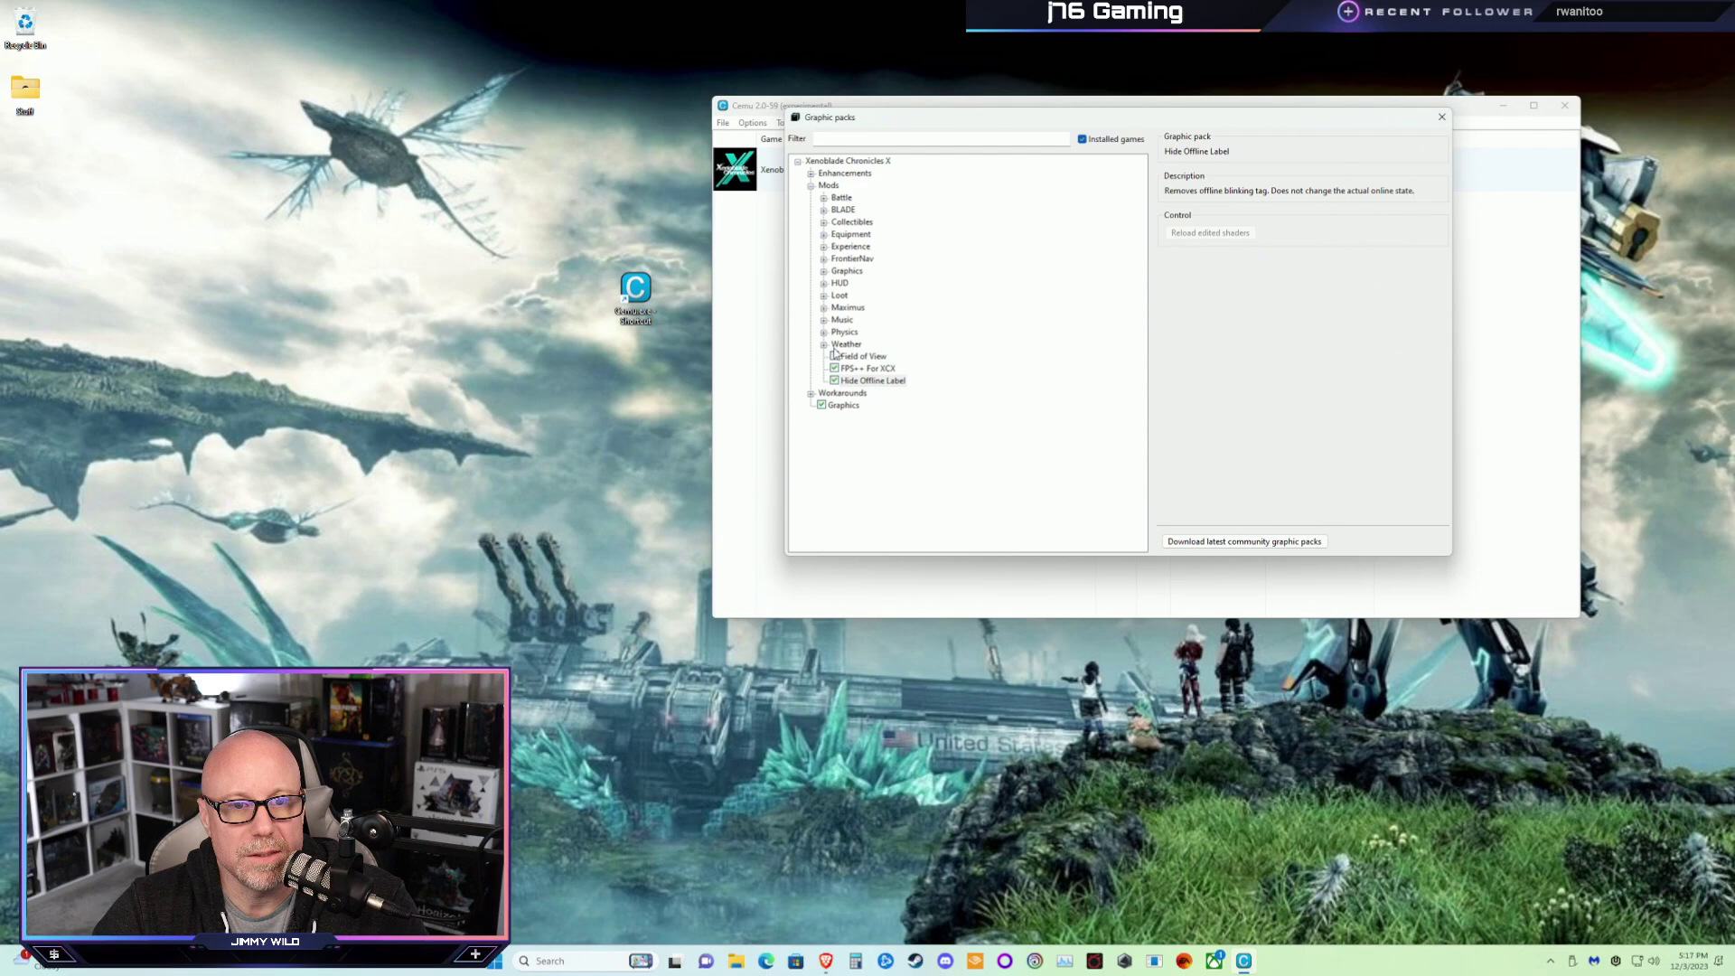
Look through the Battle mods and enable Offline Squad tasks and missions in the BLADE mods
left_click(823, 222)
left_click(824, 224)
left_click(823, 198)
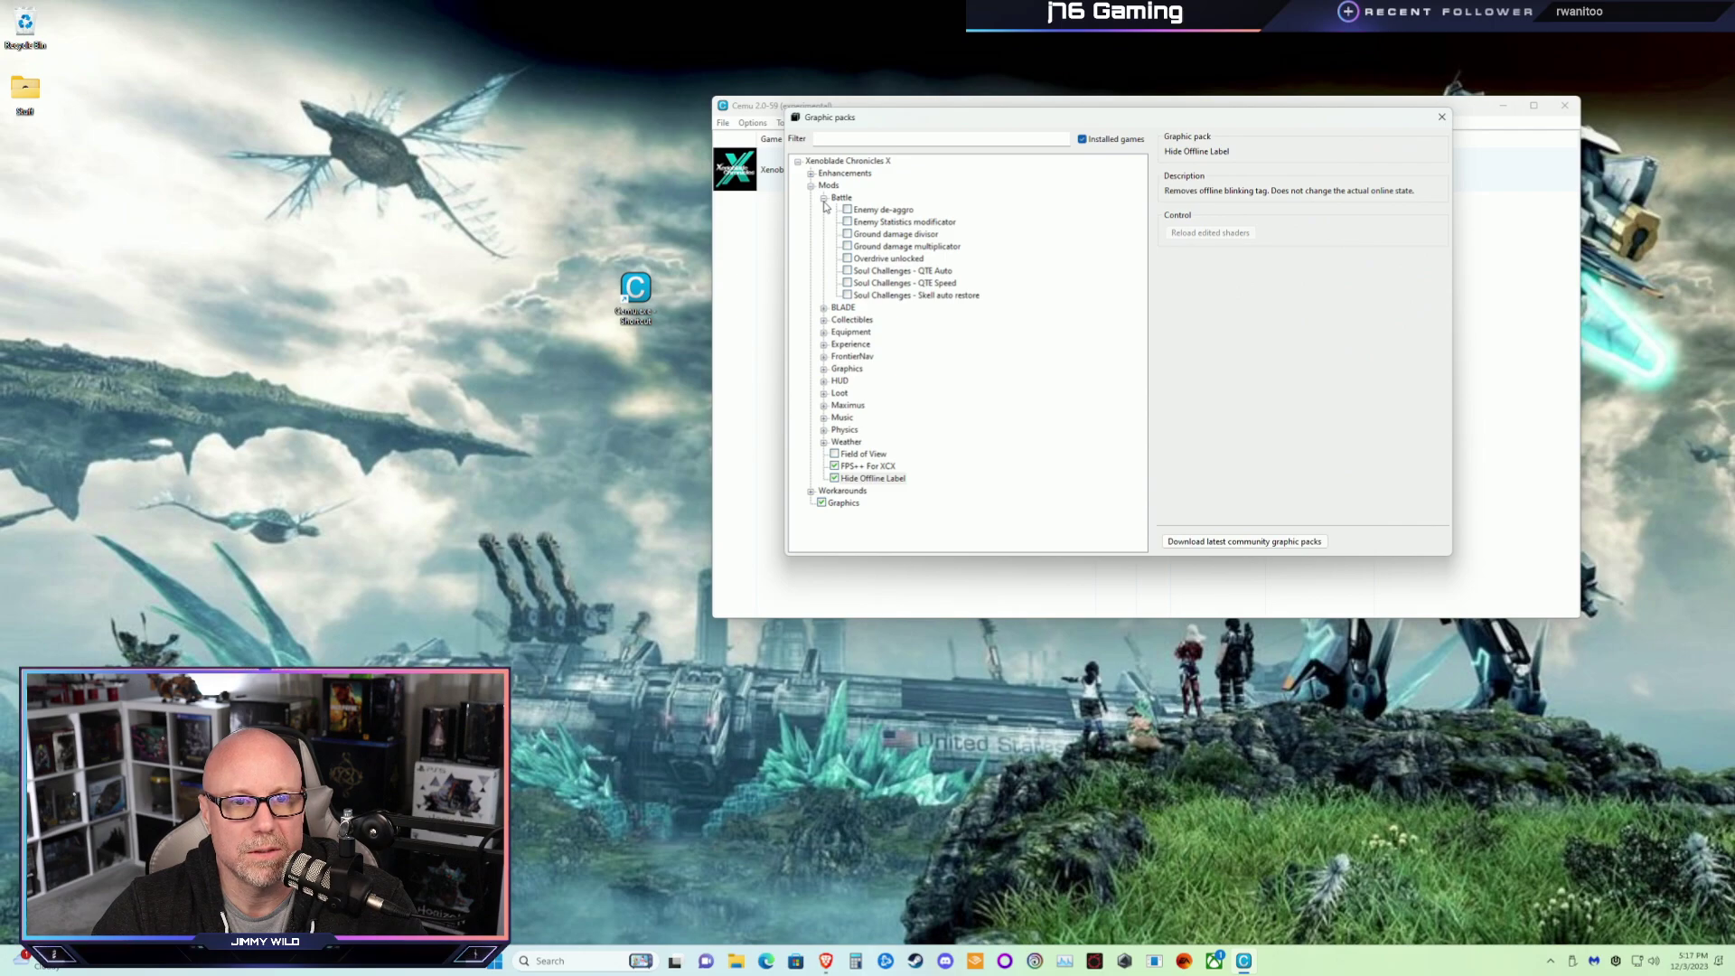
left_click(823, 199)
left_click(823, 210)
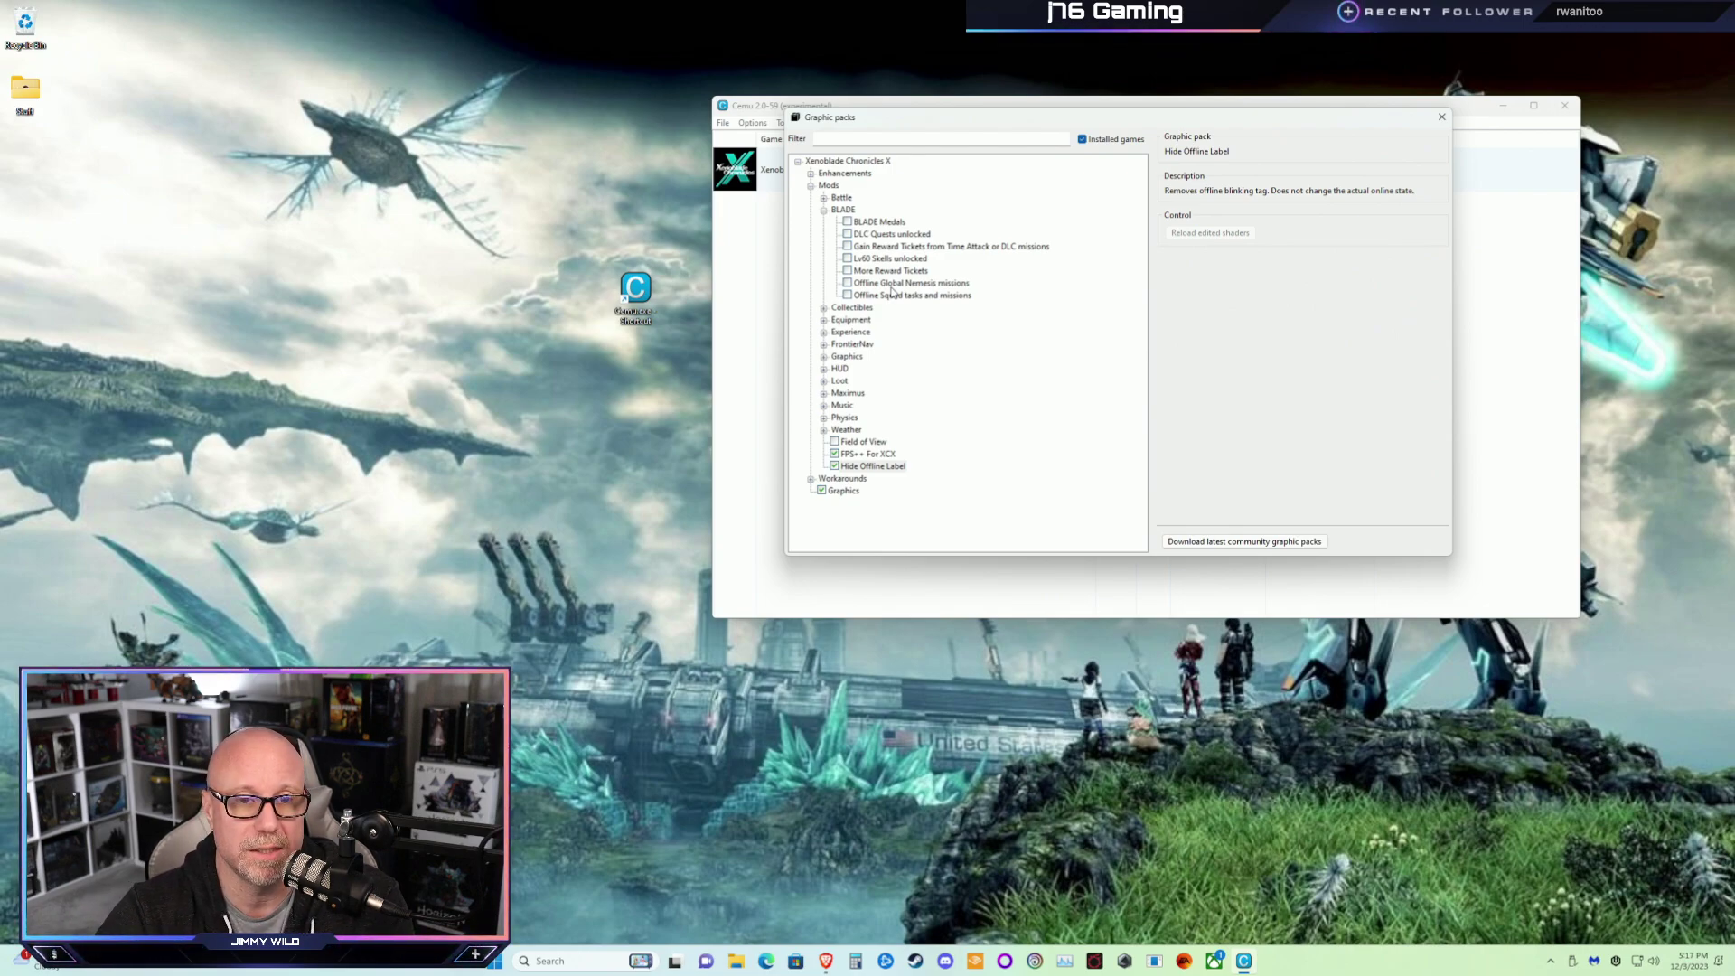
left_click(848, 296)
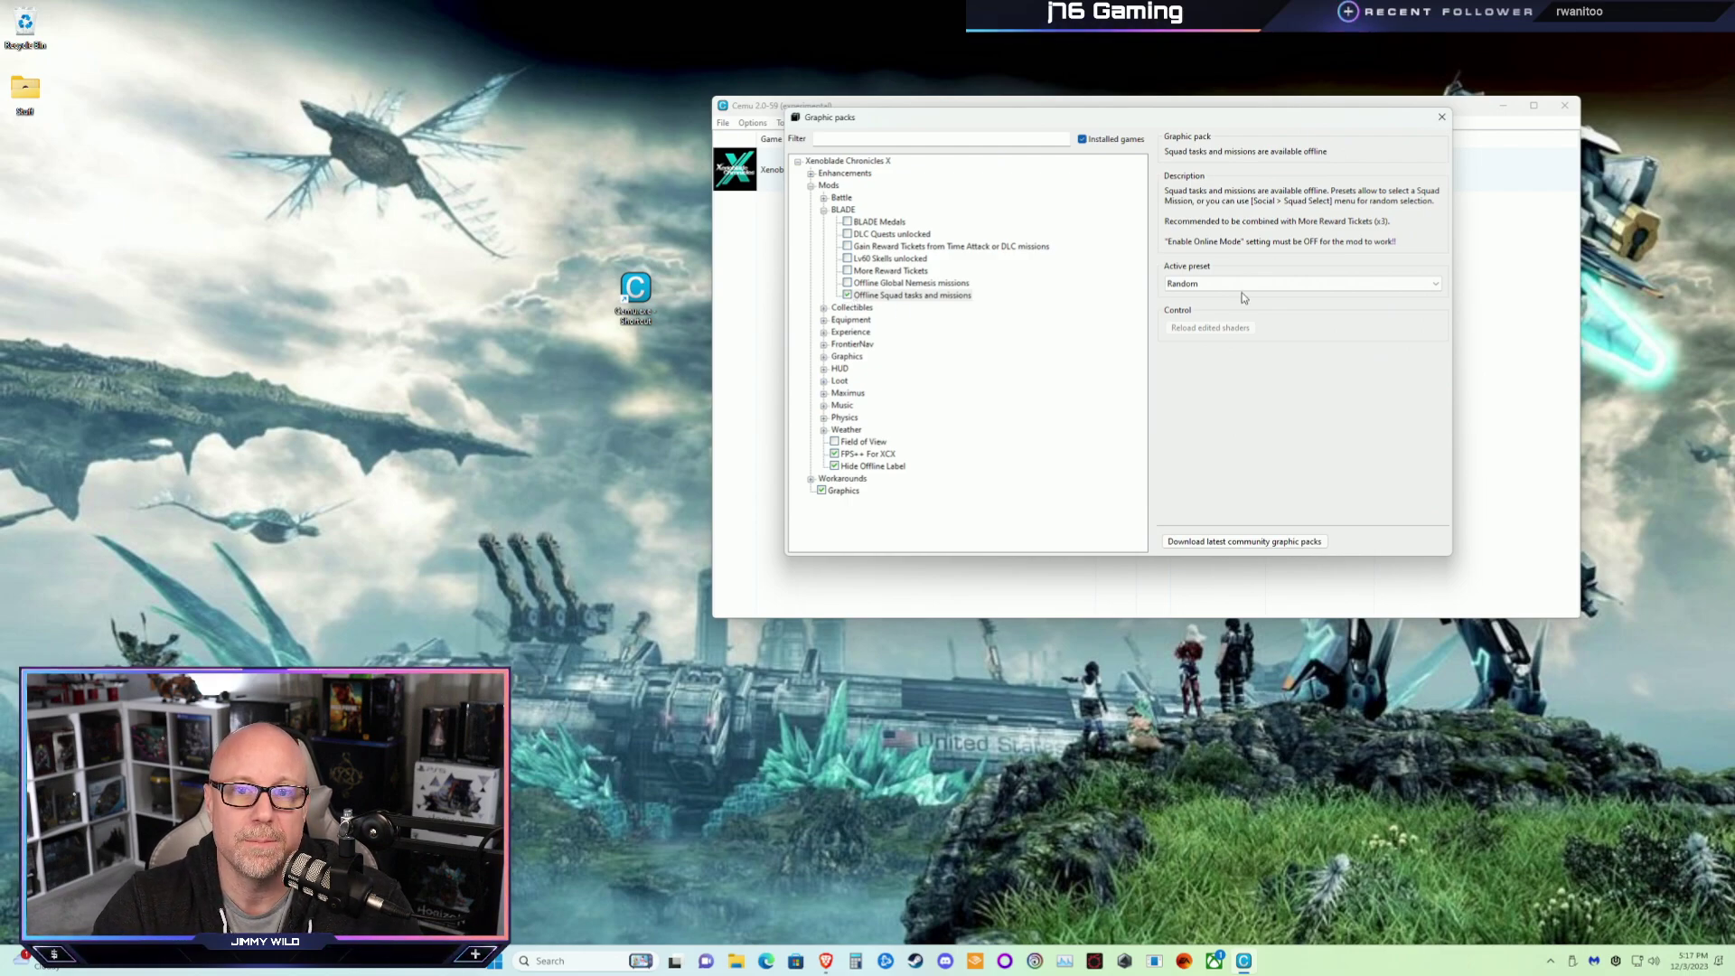
Keep the offline squad missions preset on Random and enable Offline Global Nemesis missions in the BLADE mods
left_click(1209, 285)
left_click(1209, 285)
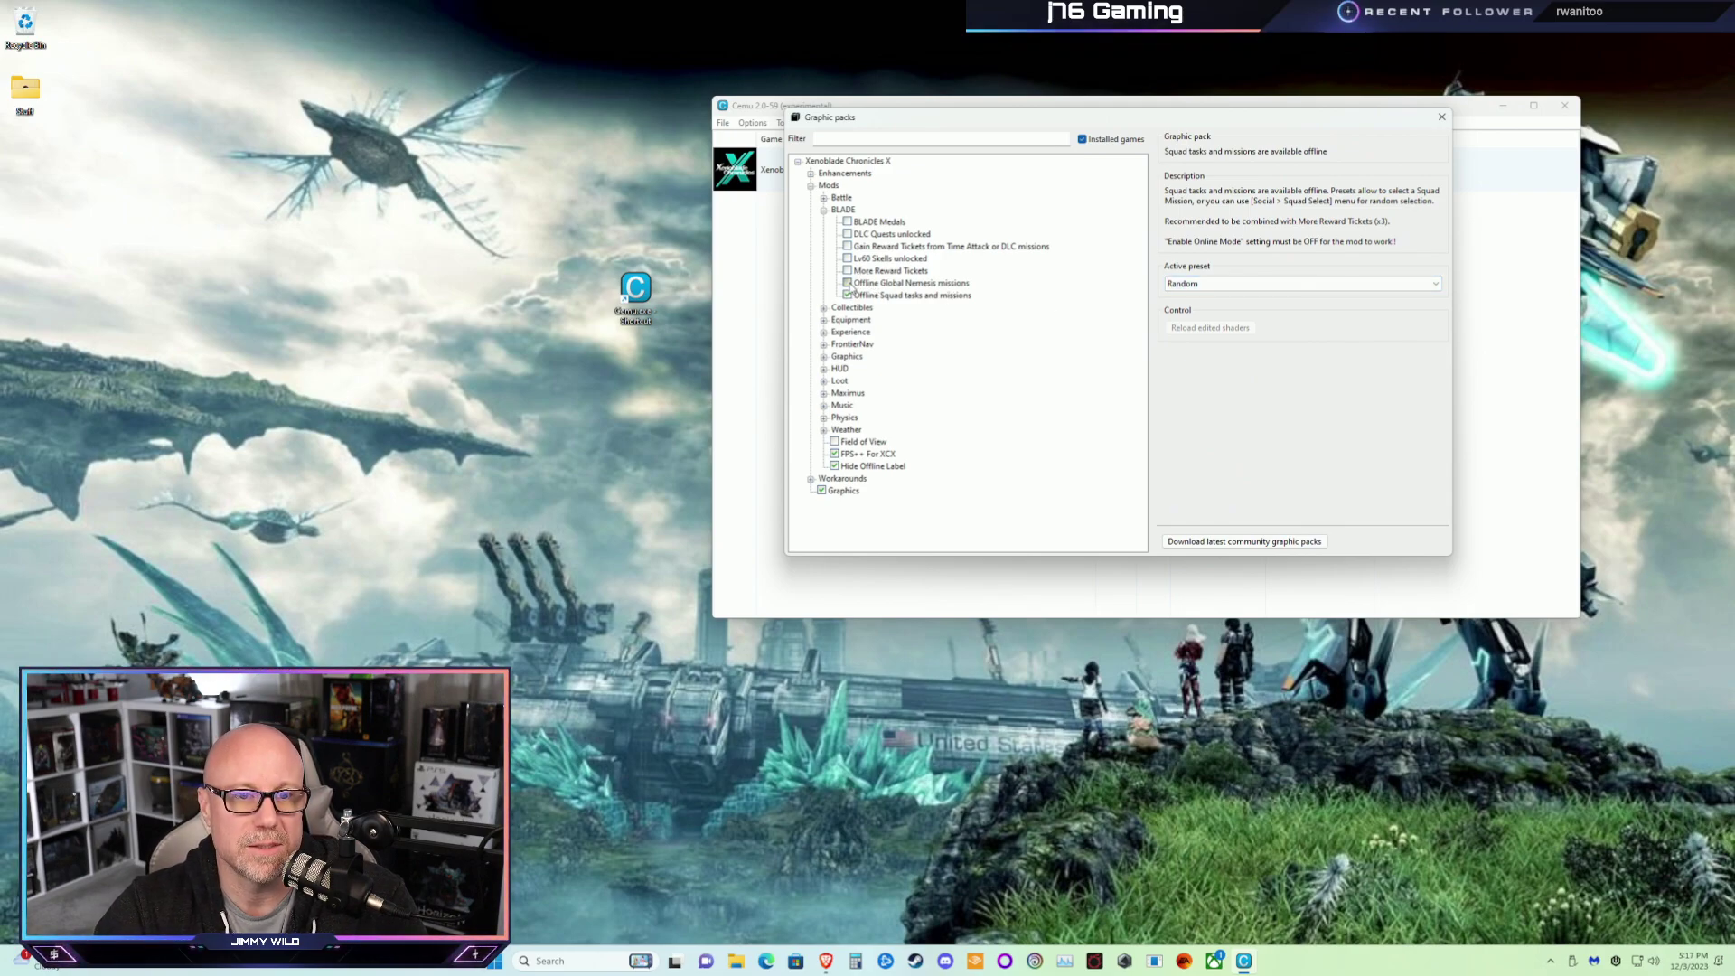
left_click(849, 284)
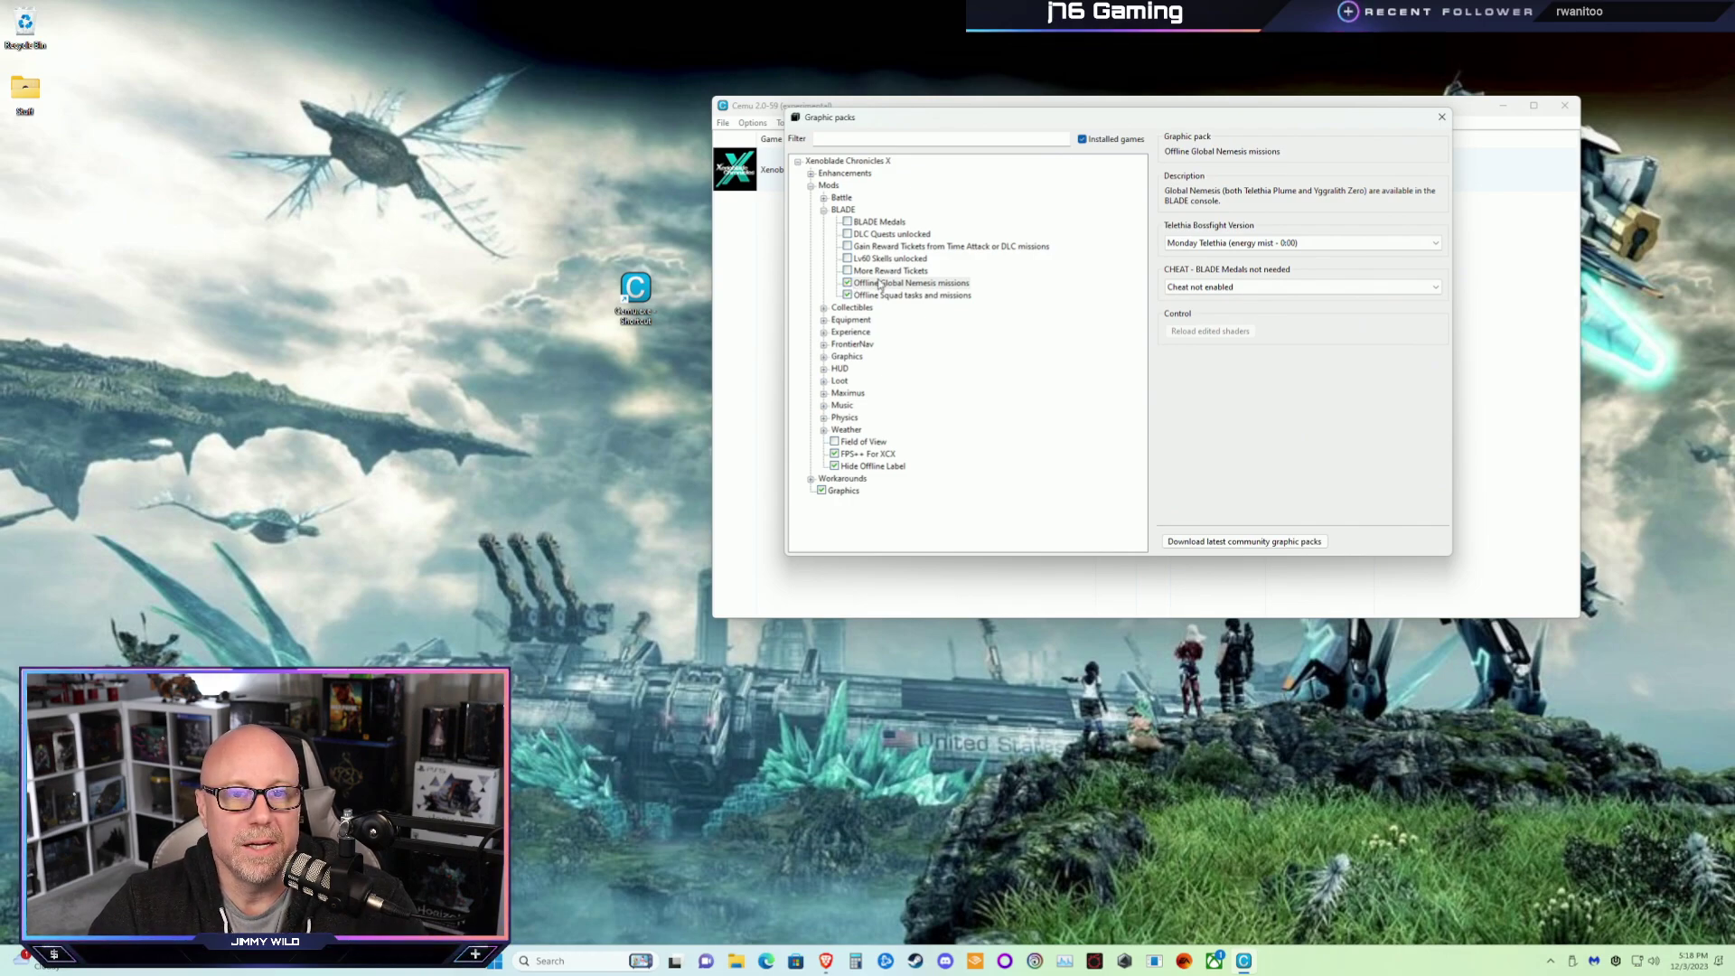
Enable More Reward Tickets with the Gain more Tickets (x2) preset, capped to BLADE level Yes, and close the graphic packs
left_click(858, 271)
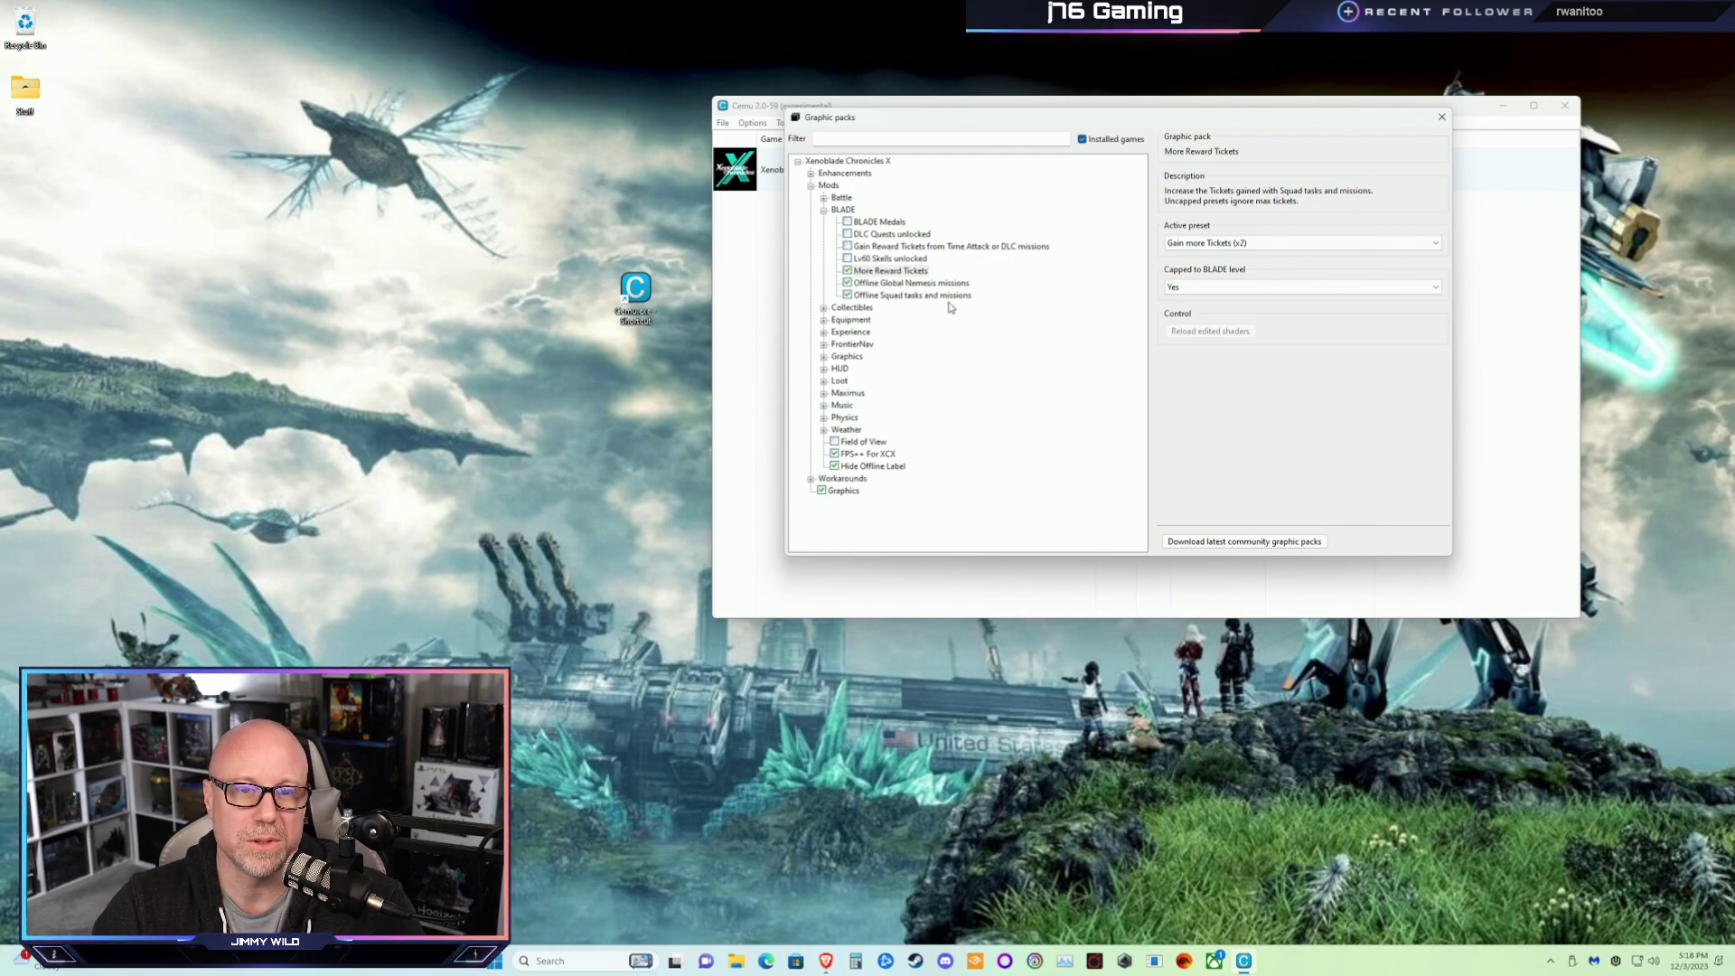
left_click(1217, 246)
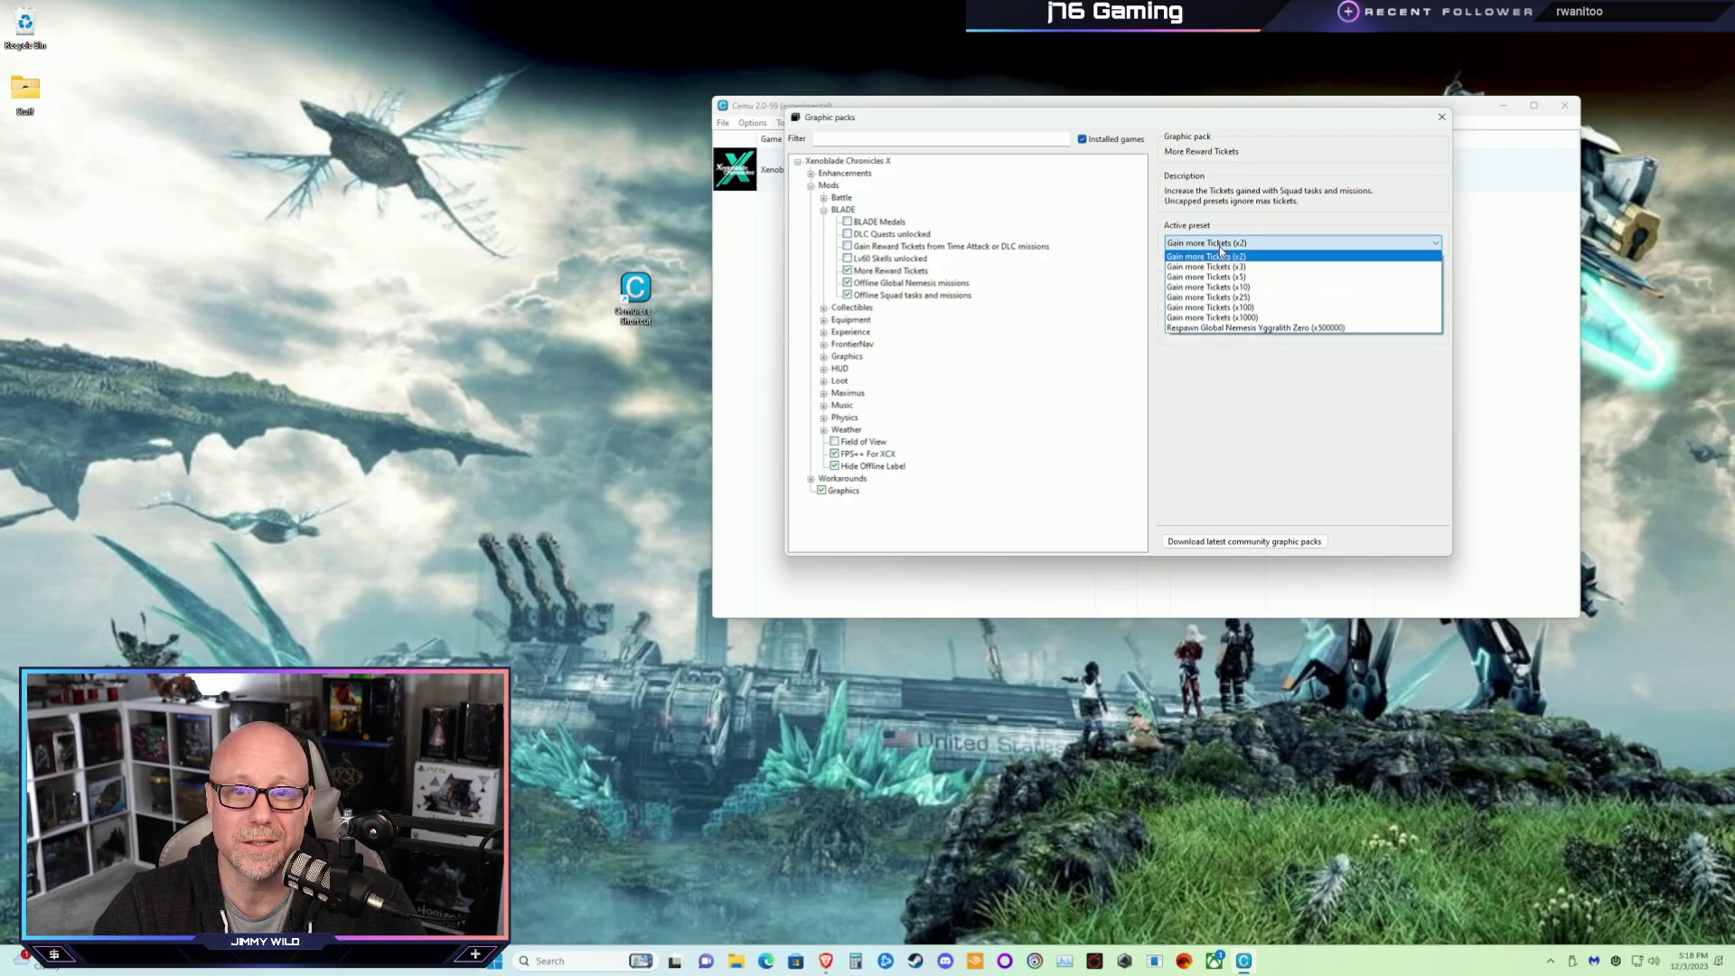
left_click(1216, 258)
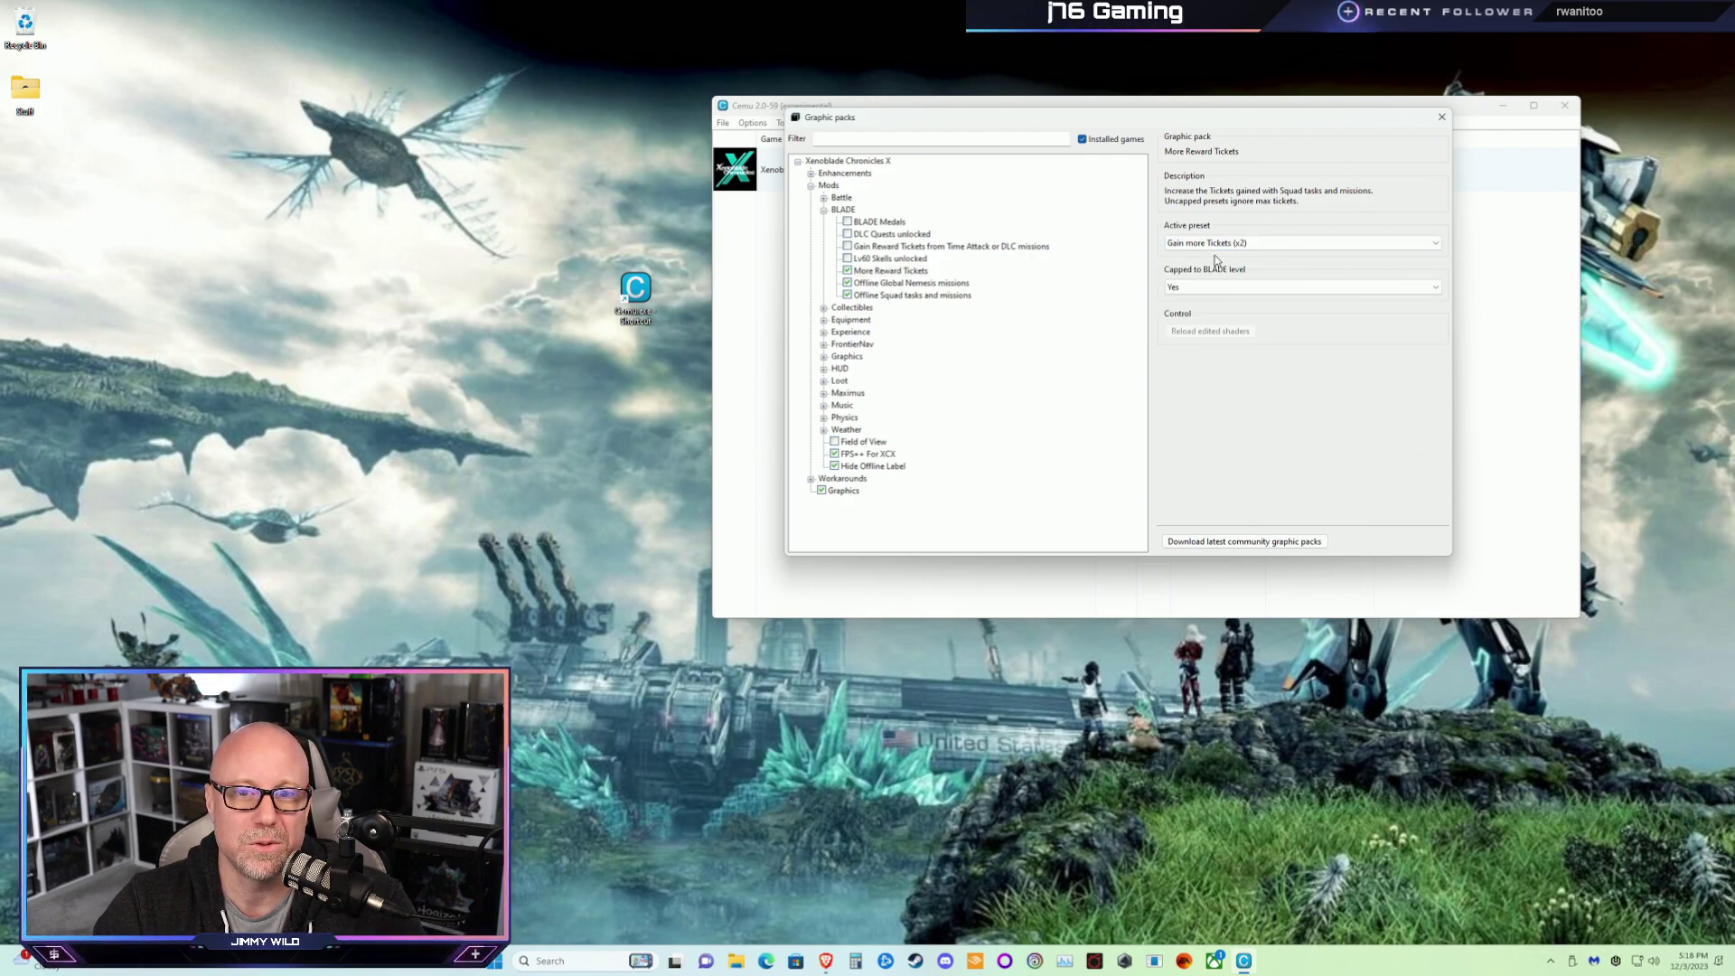
left_click(1201, 289)
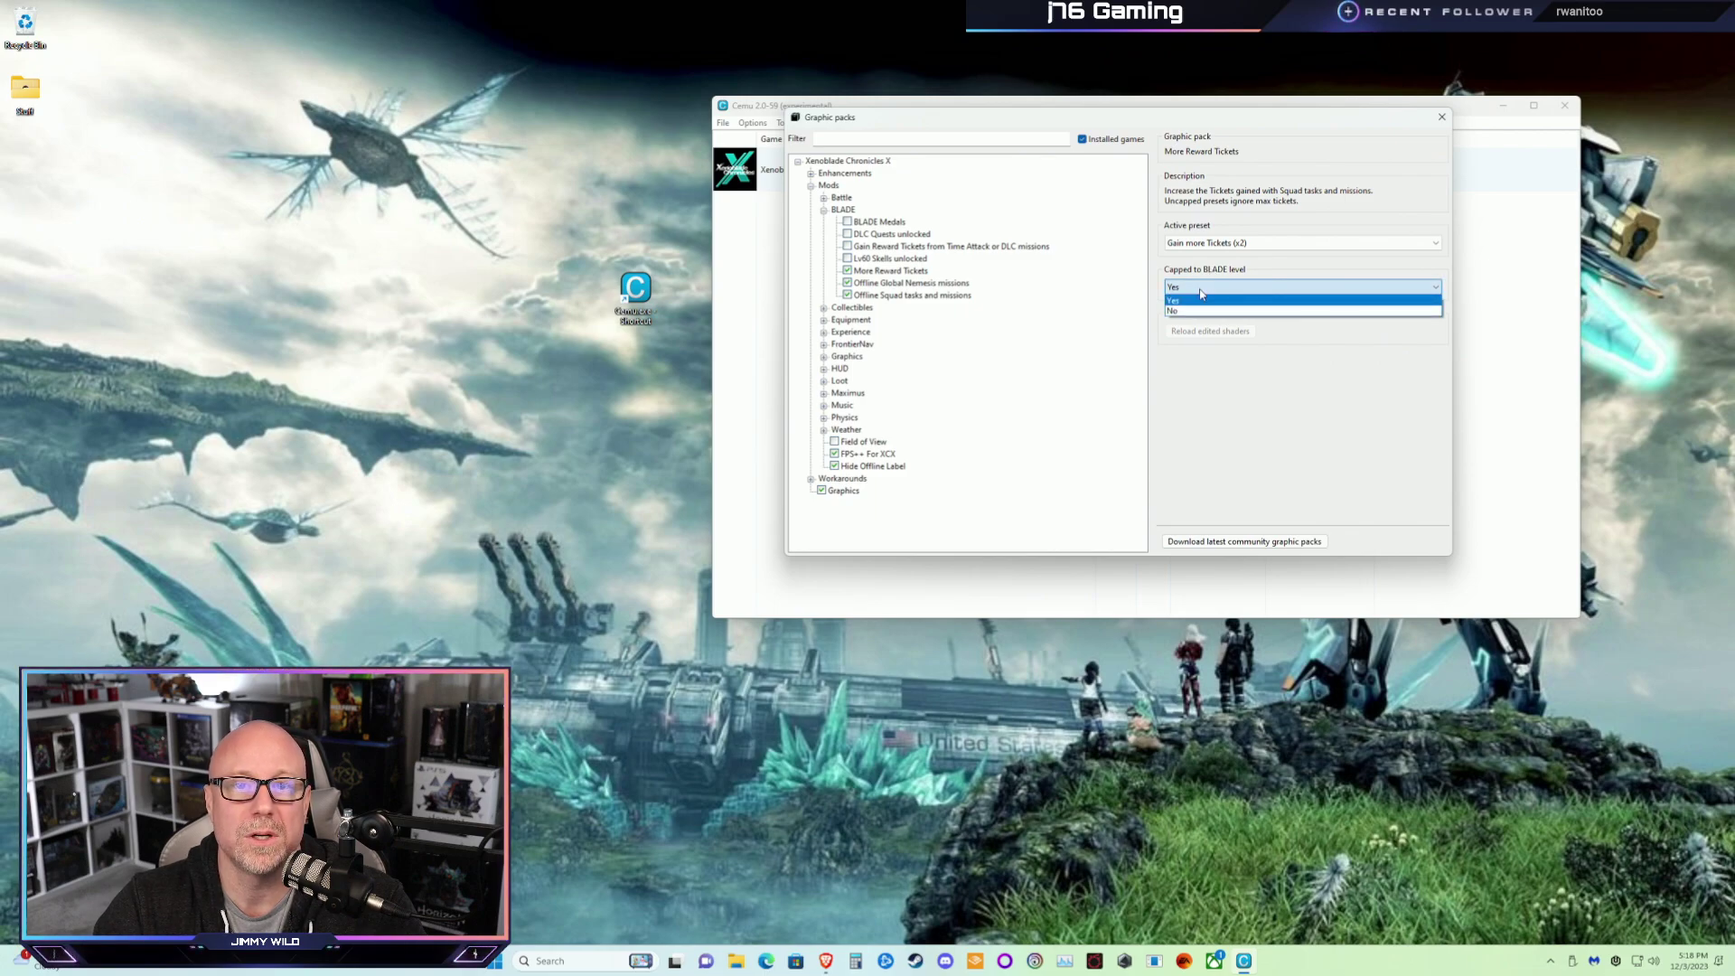
left_click(1194, 300)
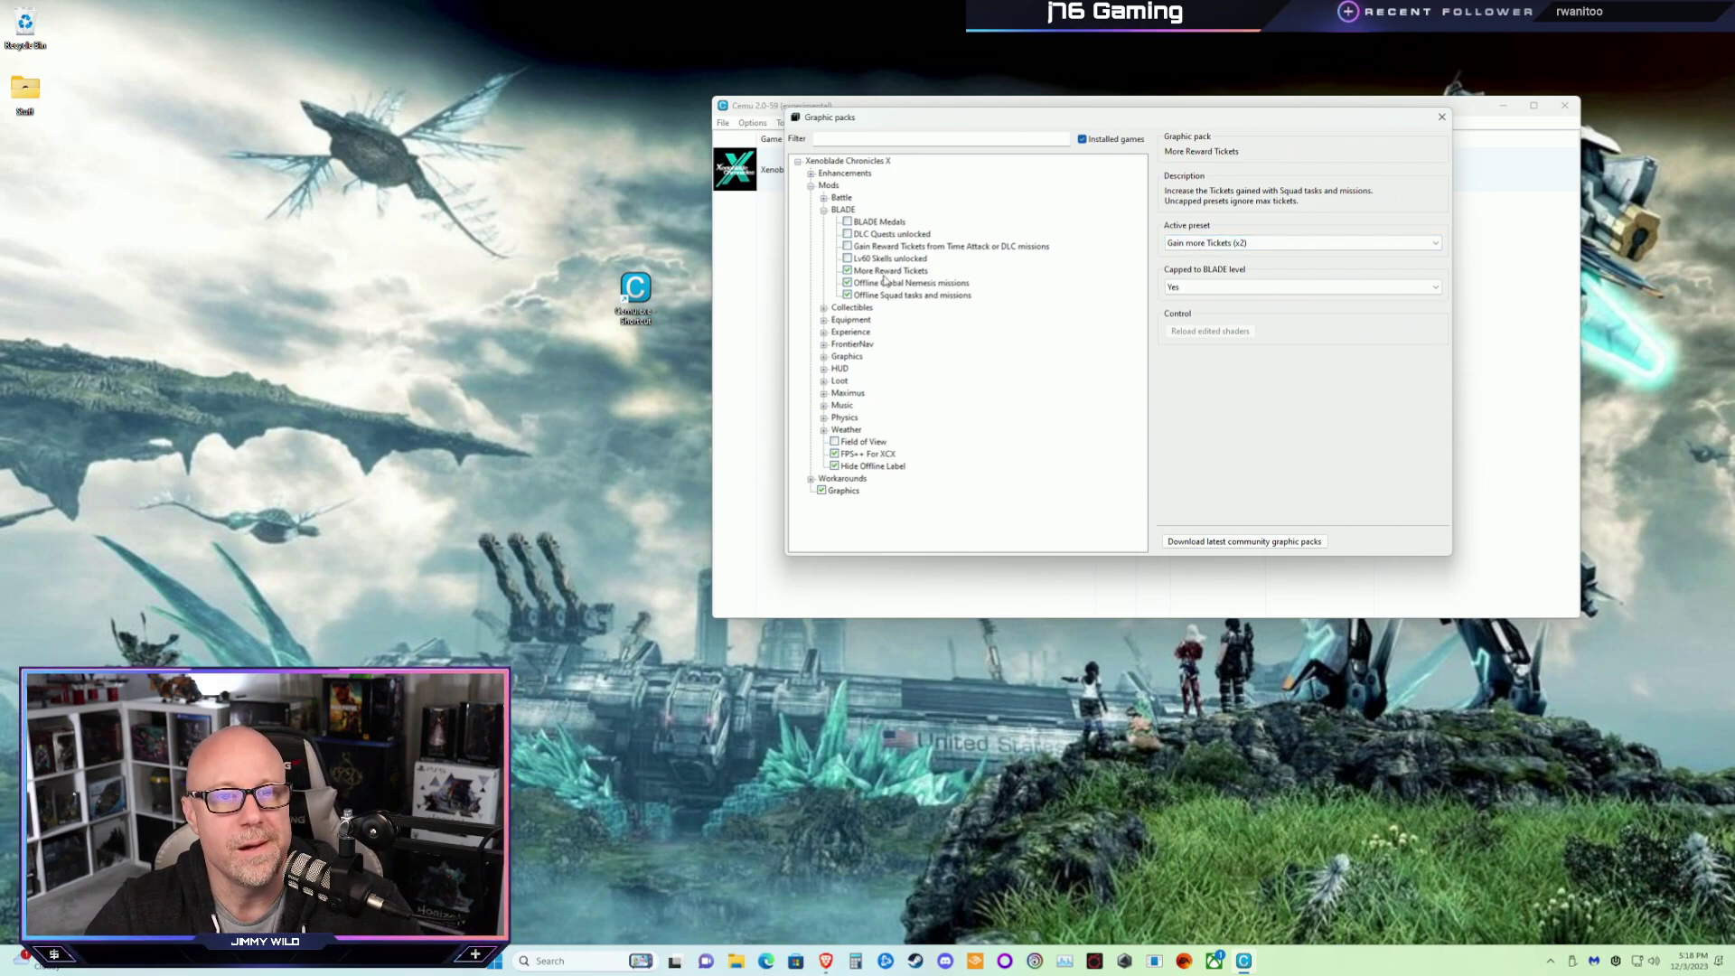
left_click(823, 209)
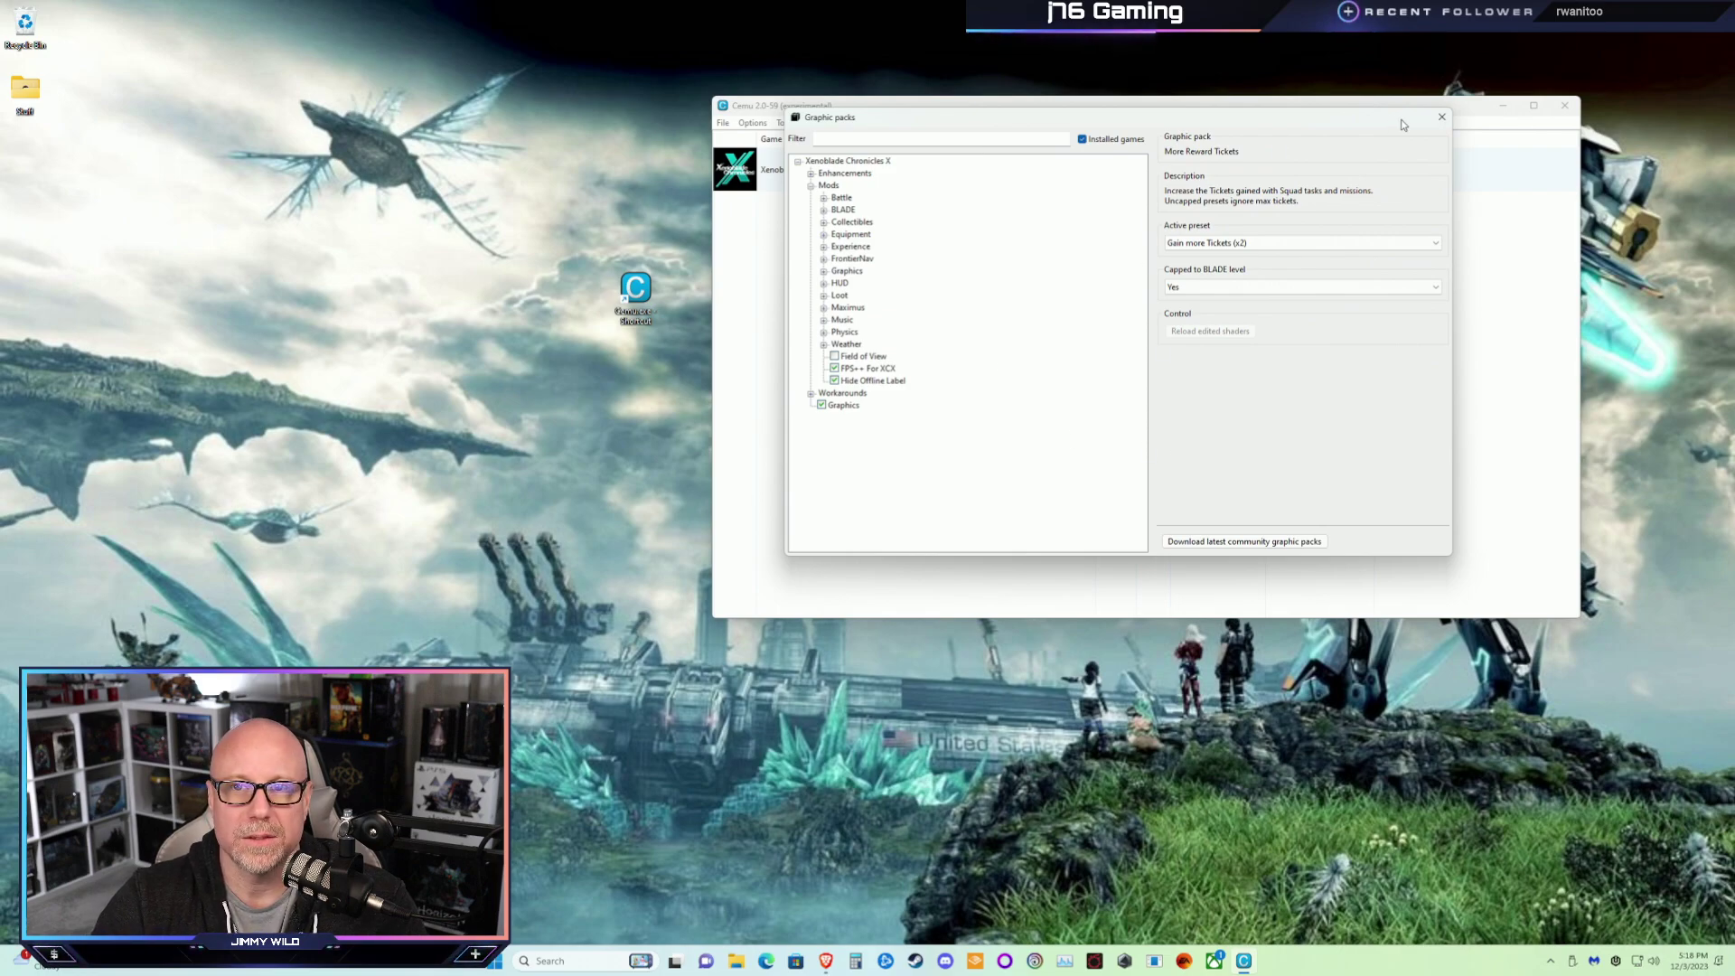
left_click(1441, 117)
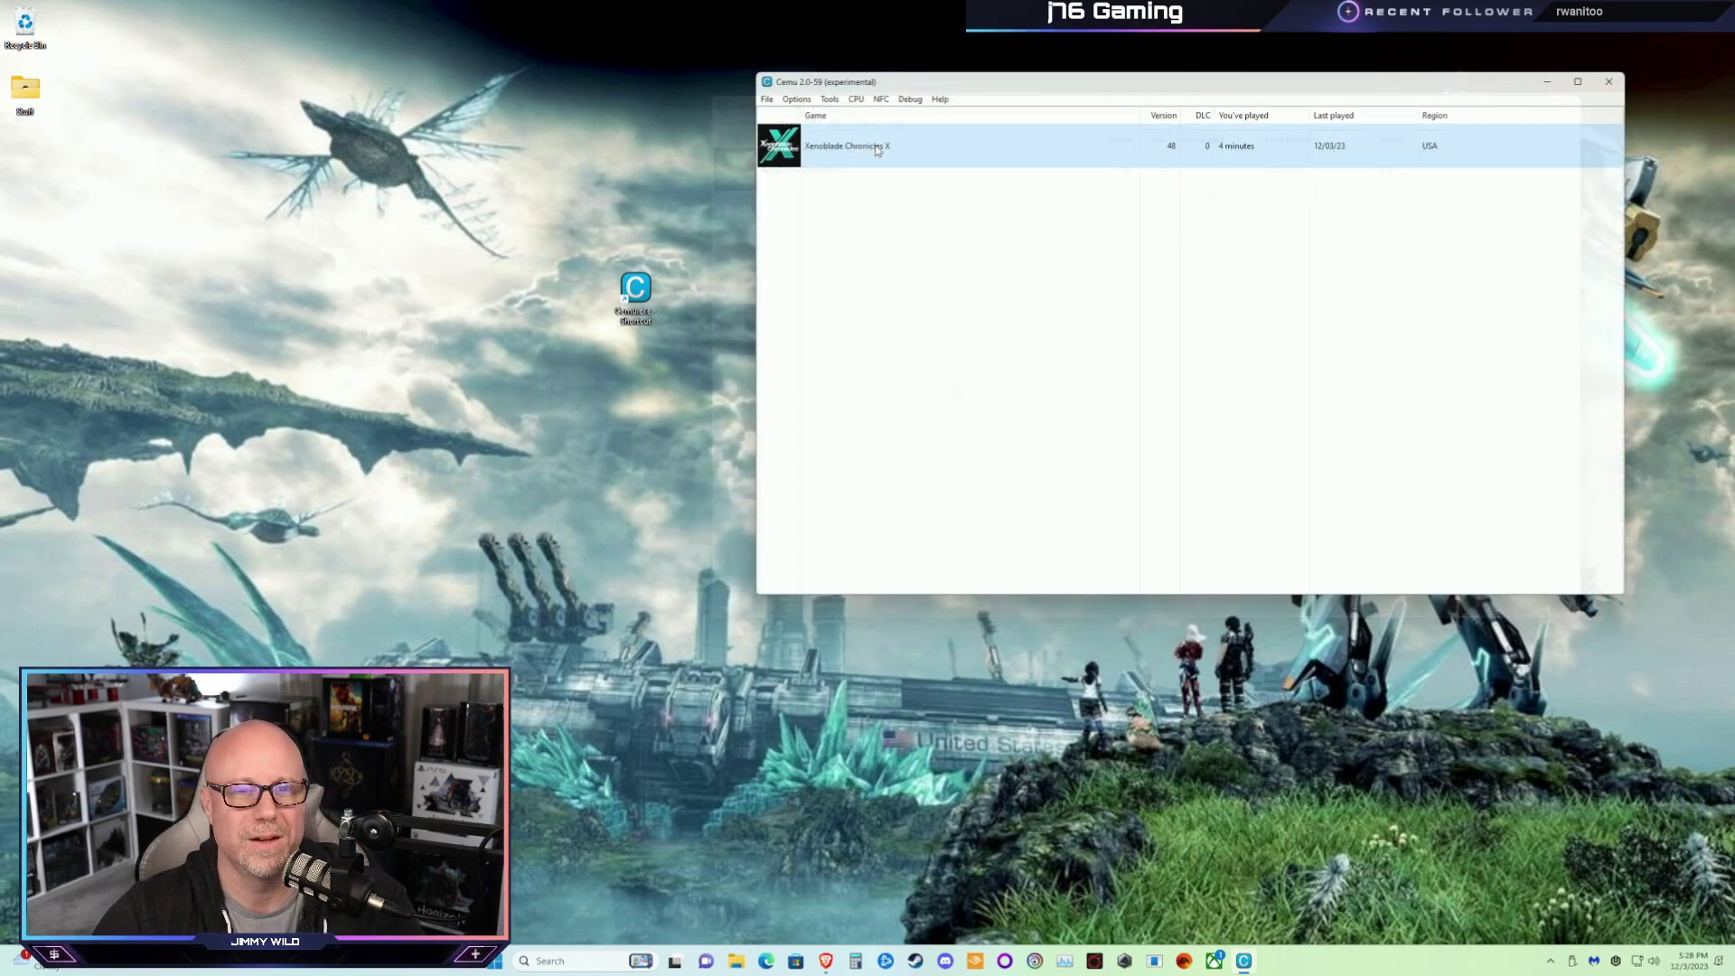
Open the game profile of Xenoblade Chronicles X and set the CPU mode to Multi-core recompiler
right_click(875, 146)
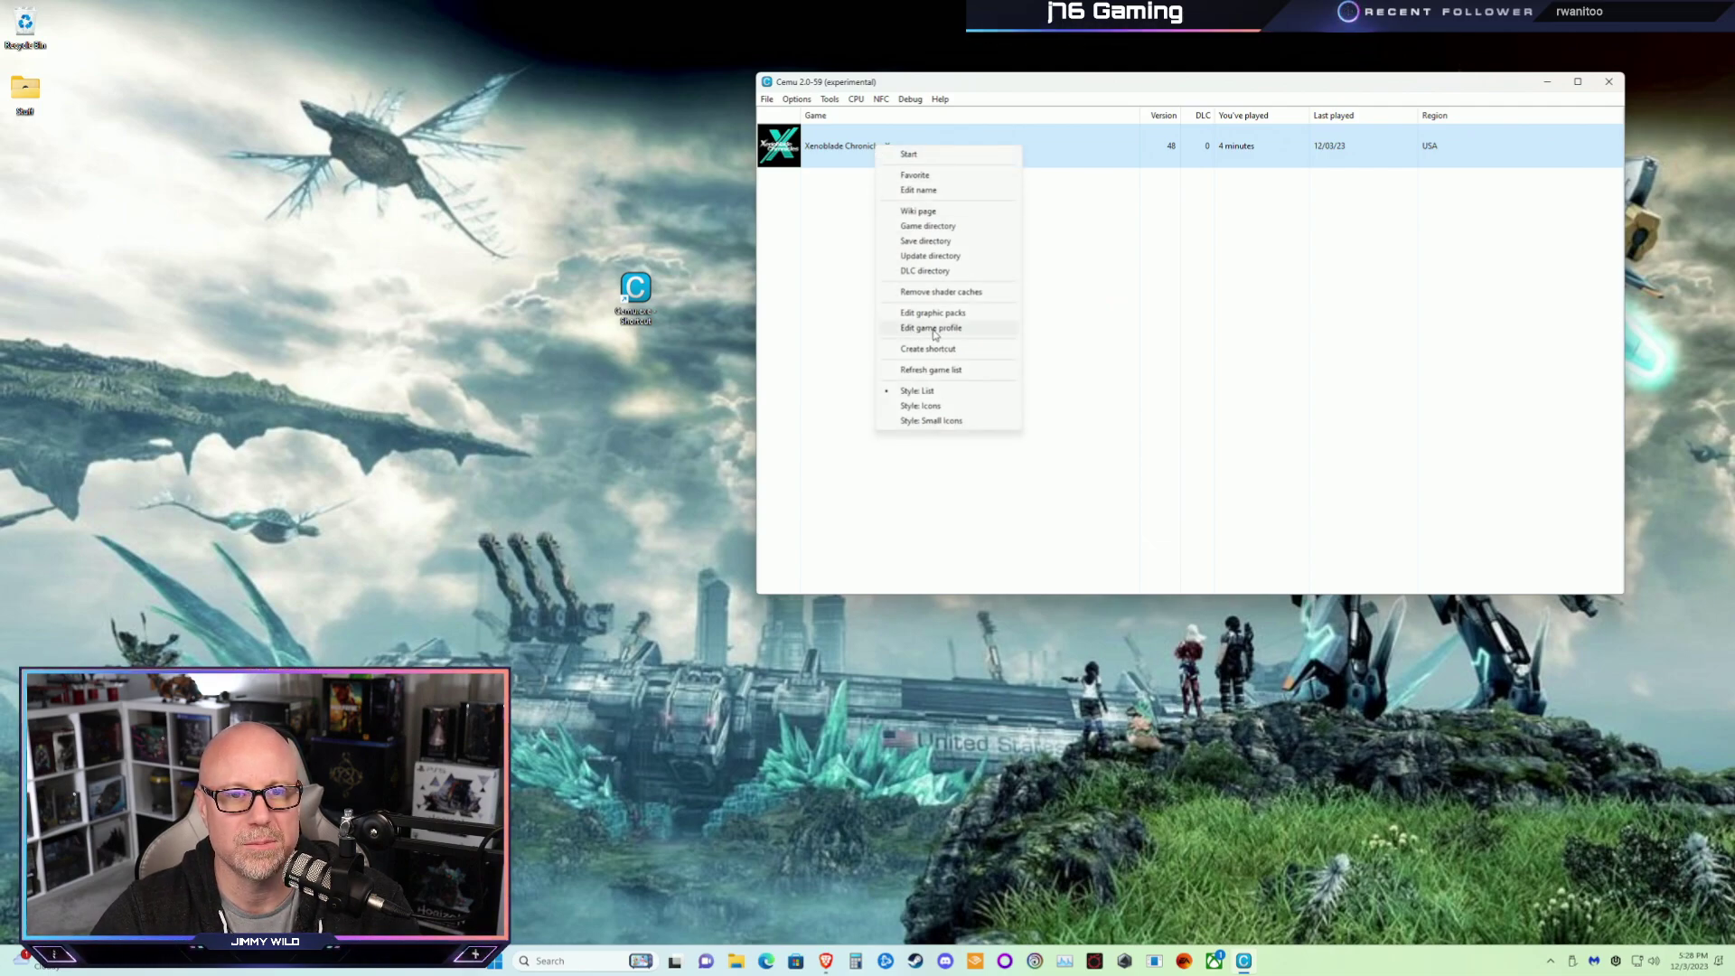
left_click(934, 329)
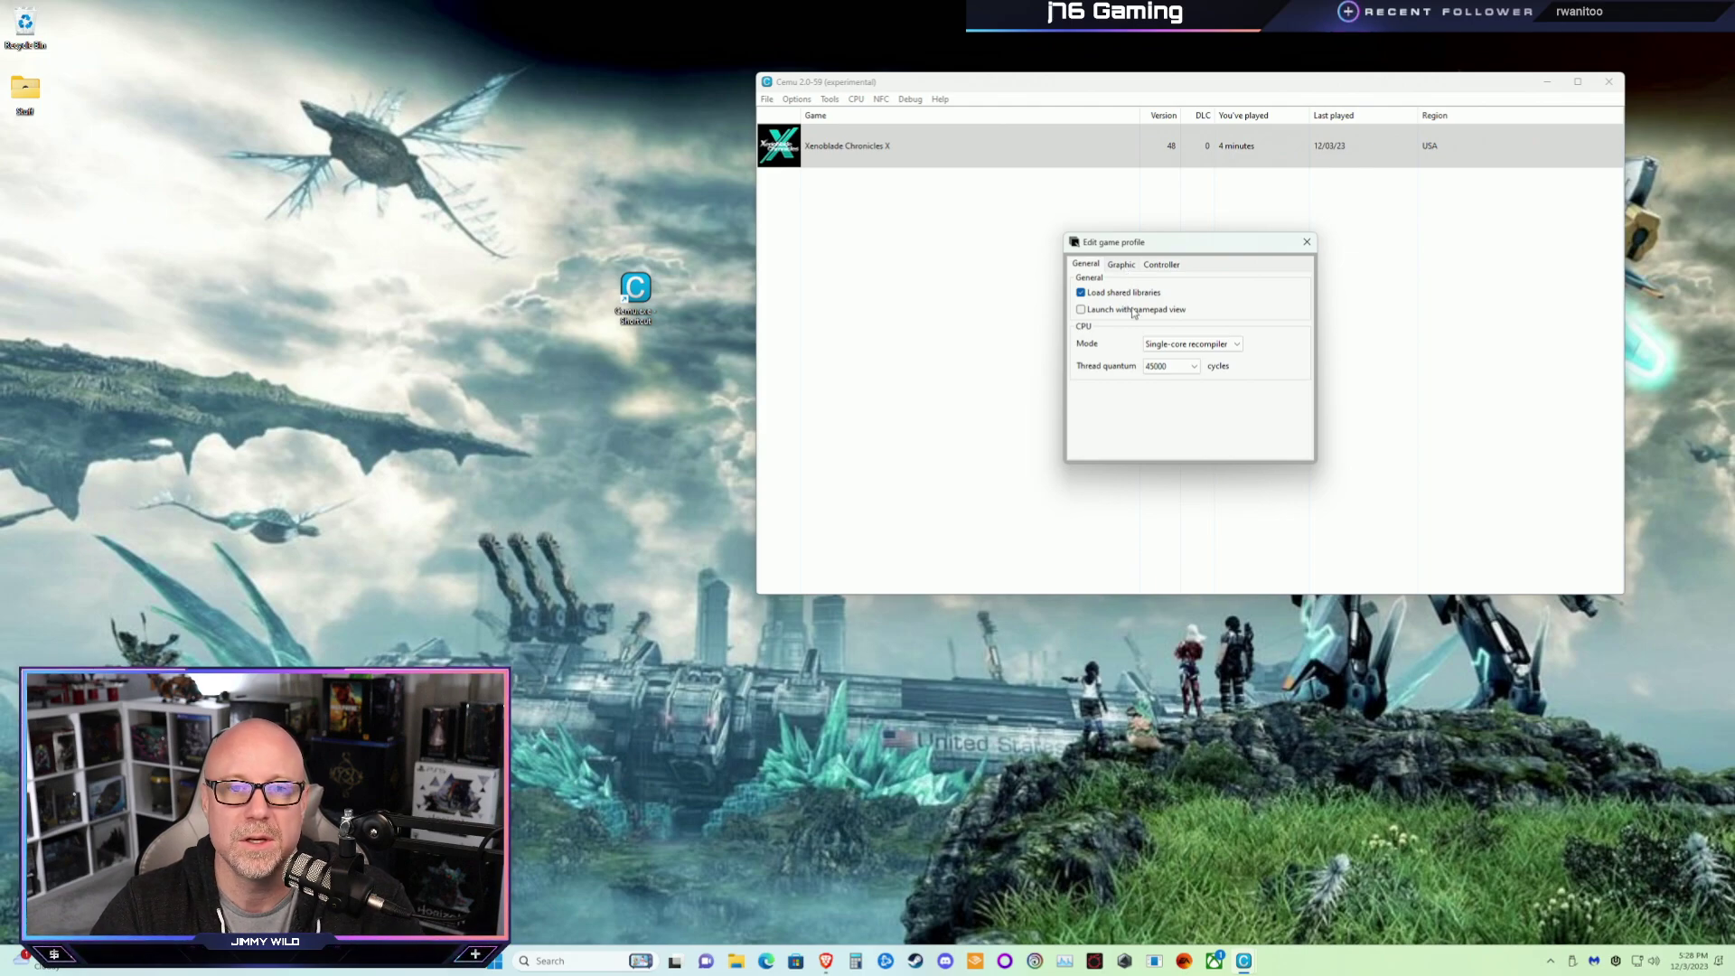
left_click(1191, 349)
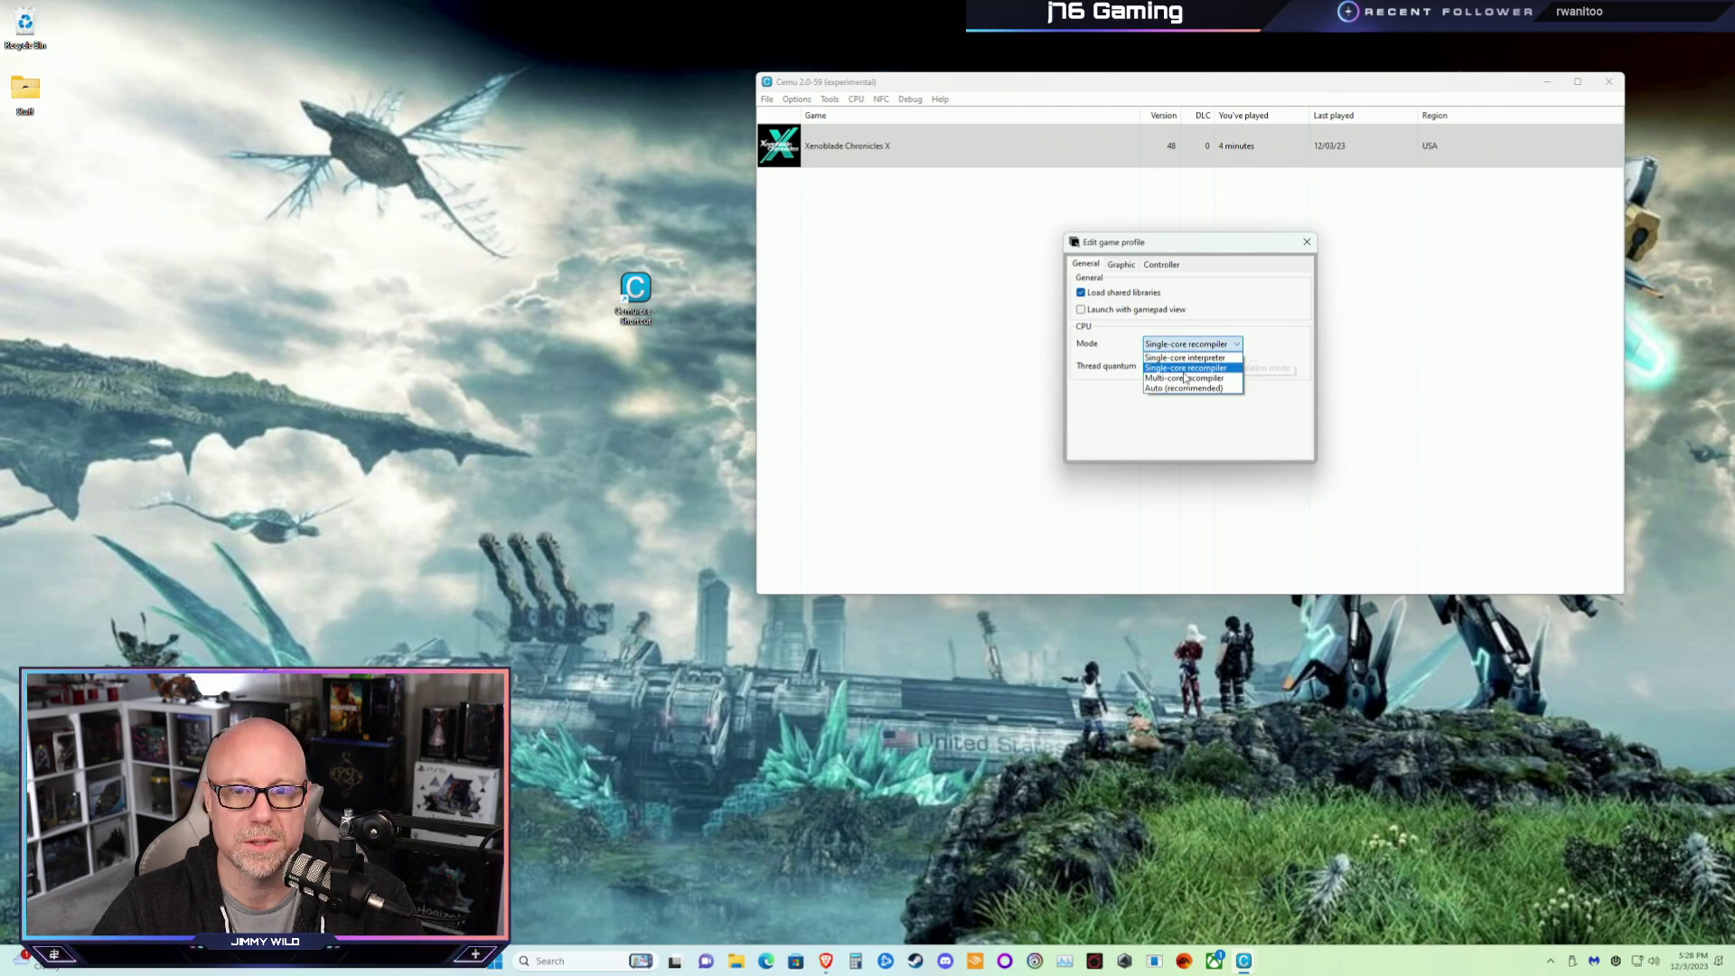
left_click(1185, 379)
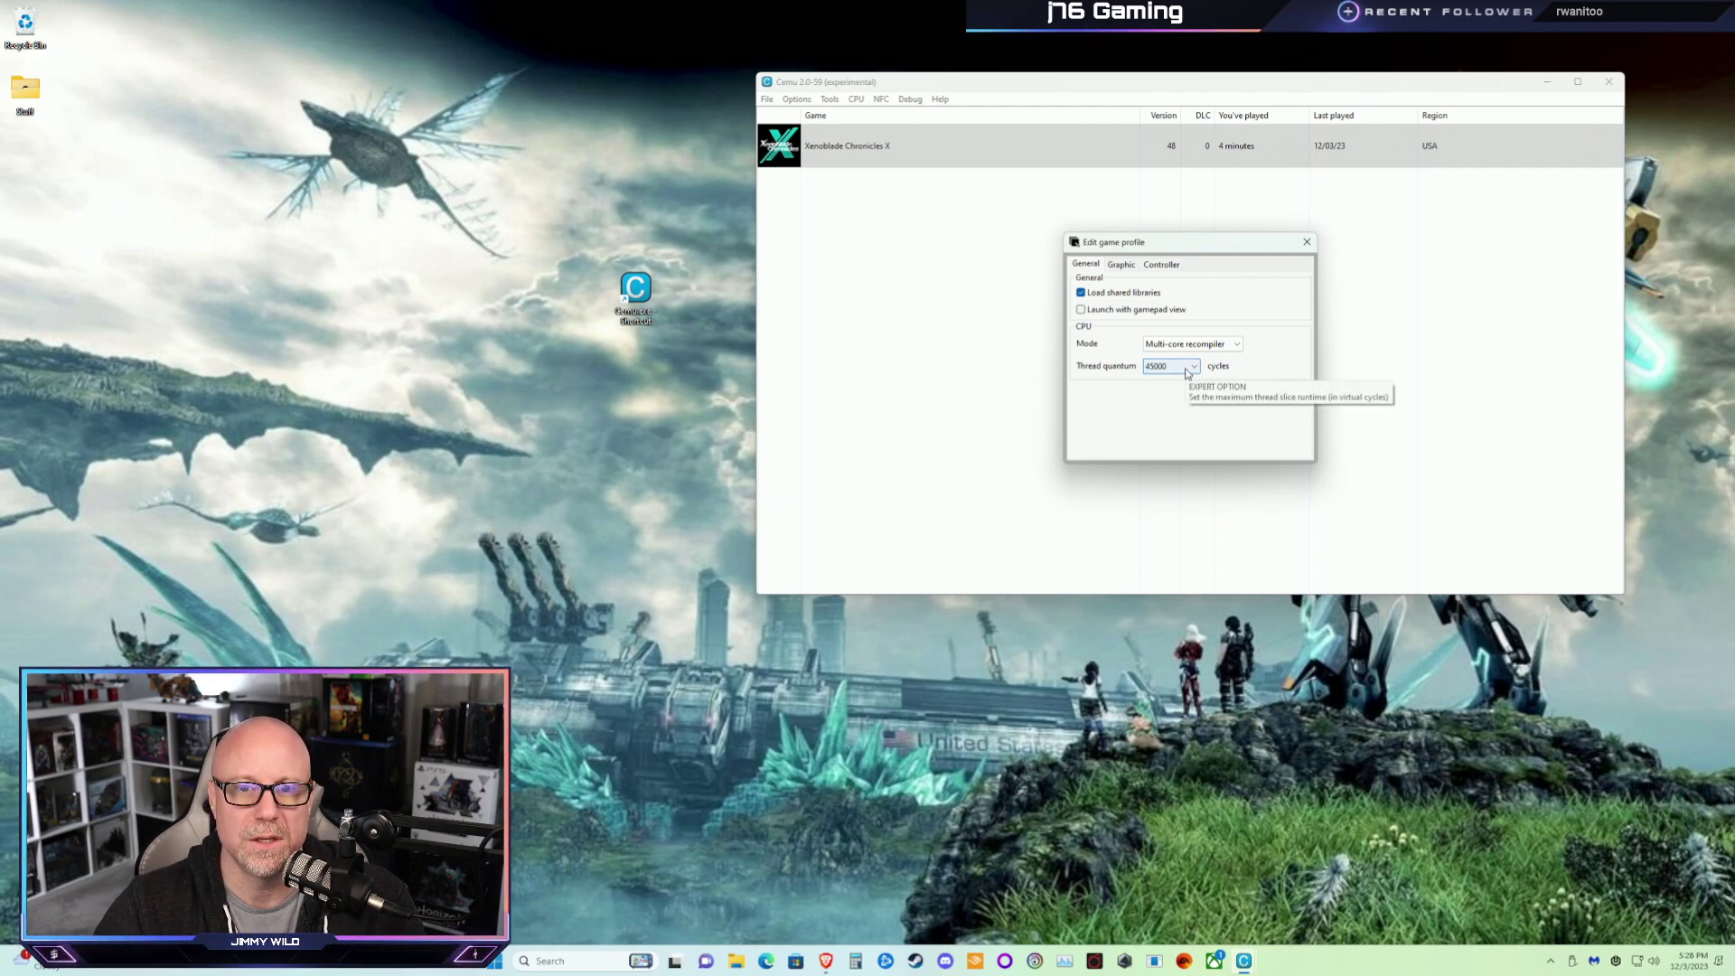
Set the game profile's thread quantum to 60000 cycles
left_click(1192, 369)
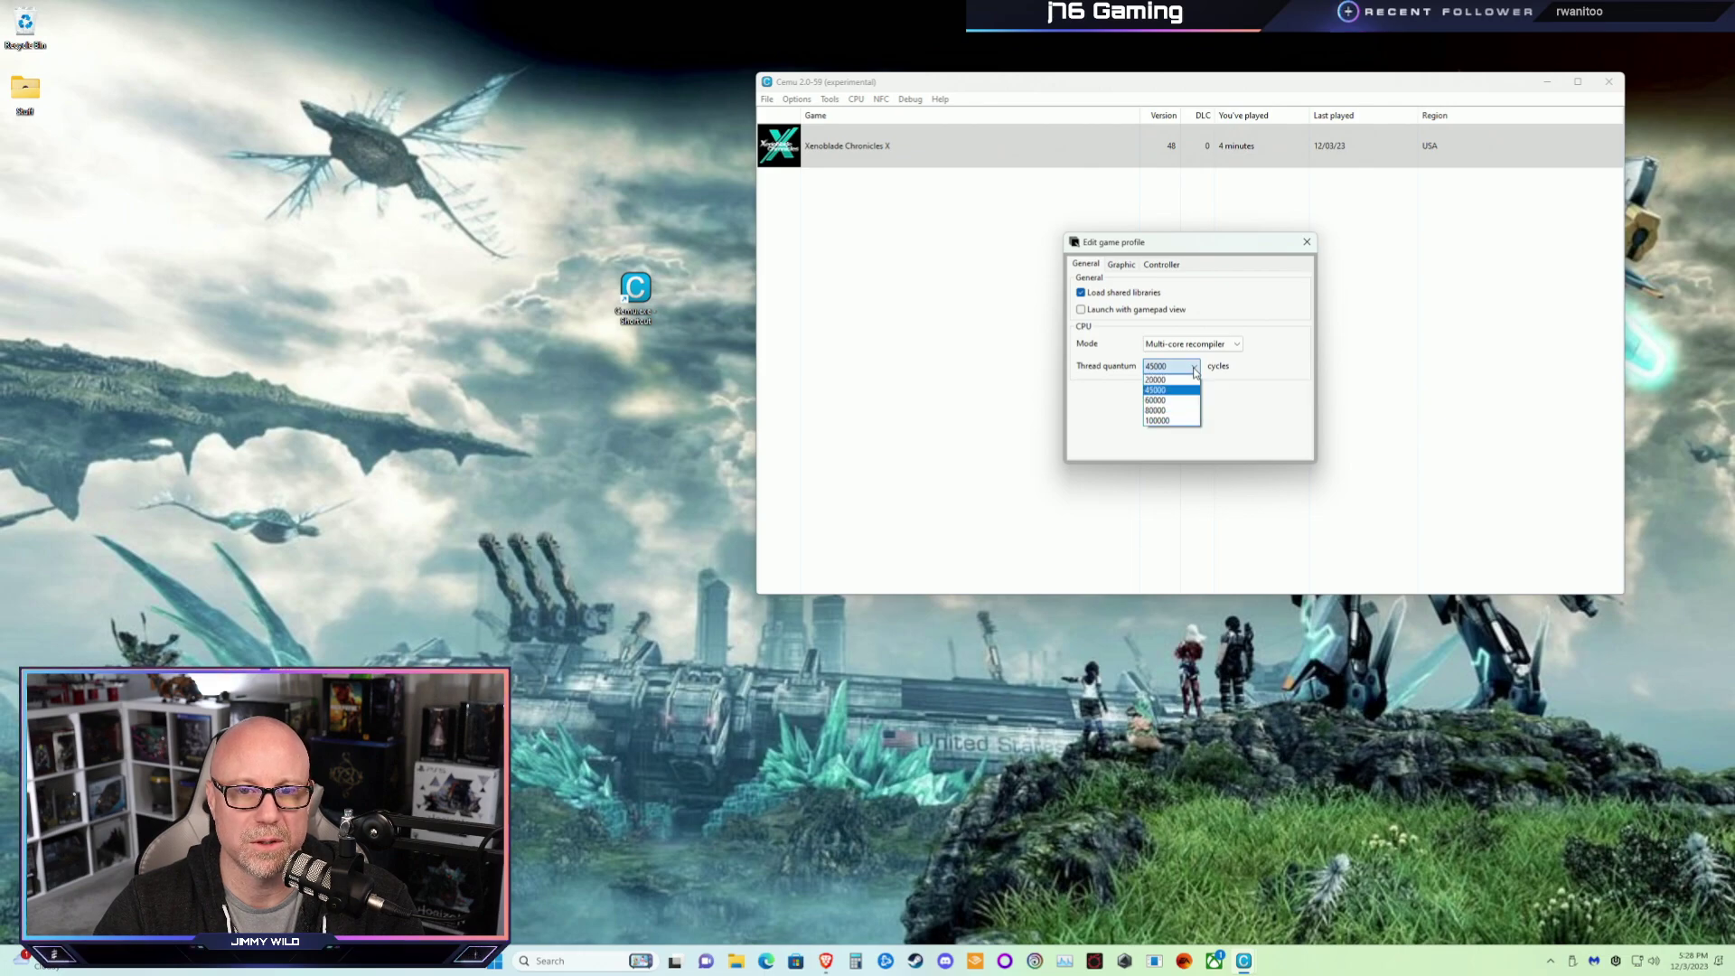
left_click(1194, 371)
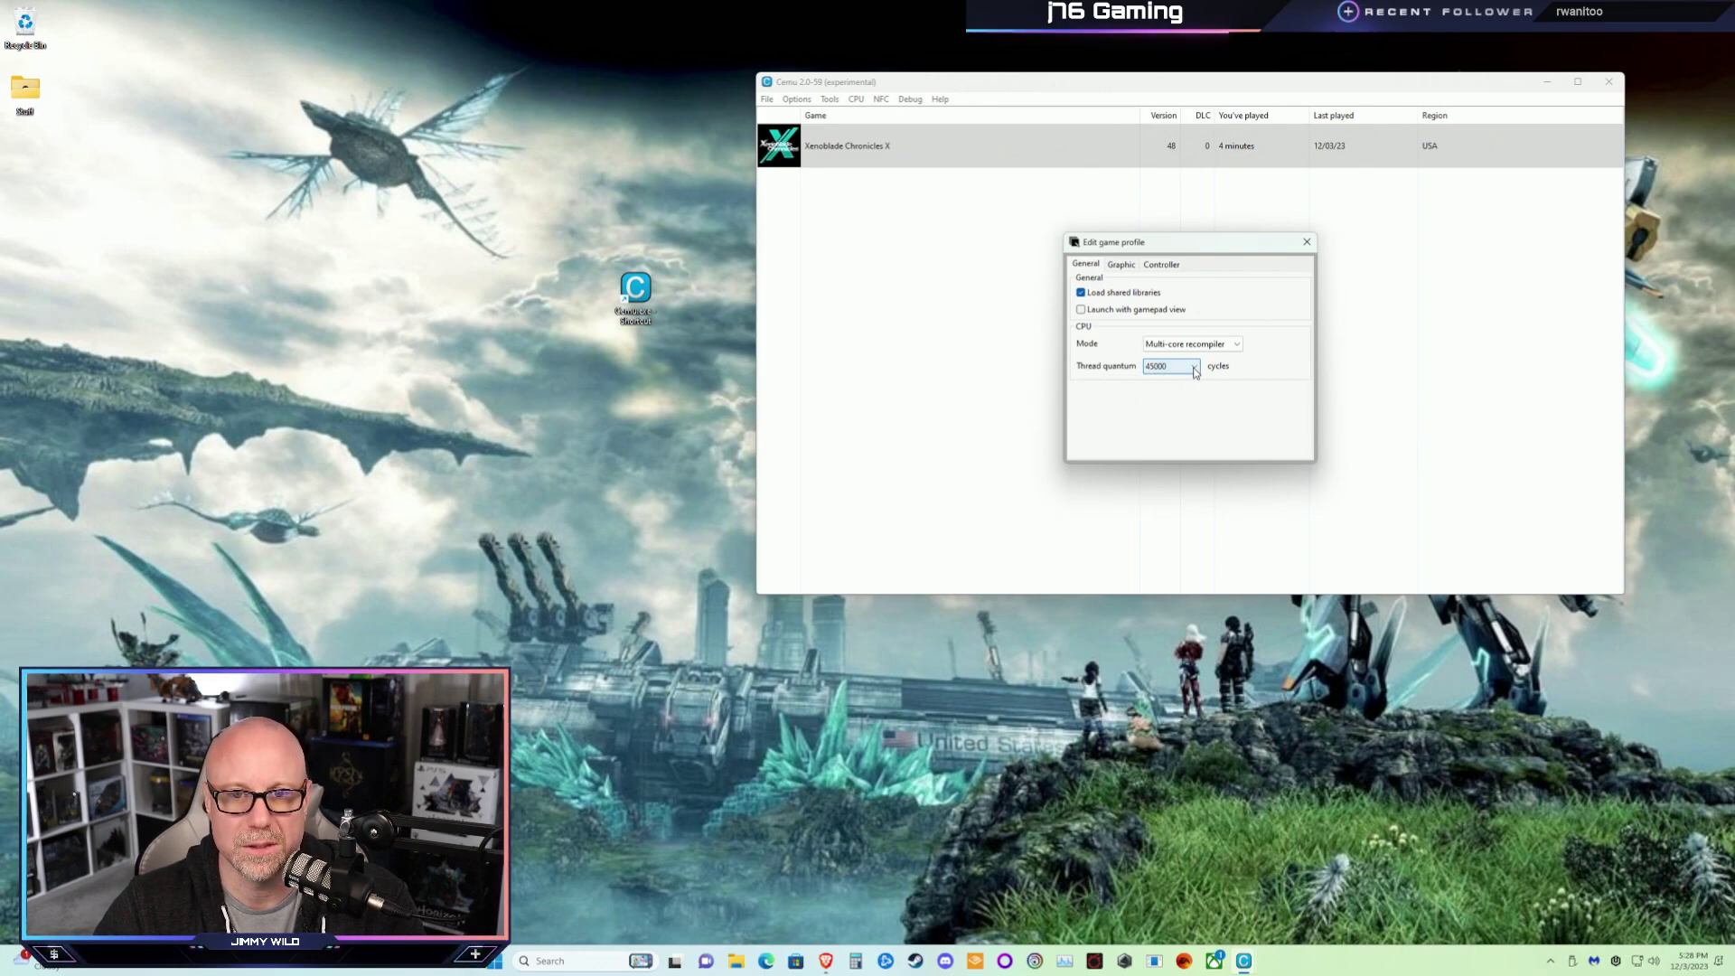
left_click(1194, 371)
left_click(1181, 395)
left_click(1197, 373)
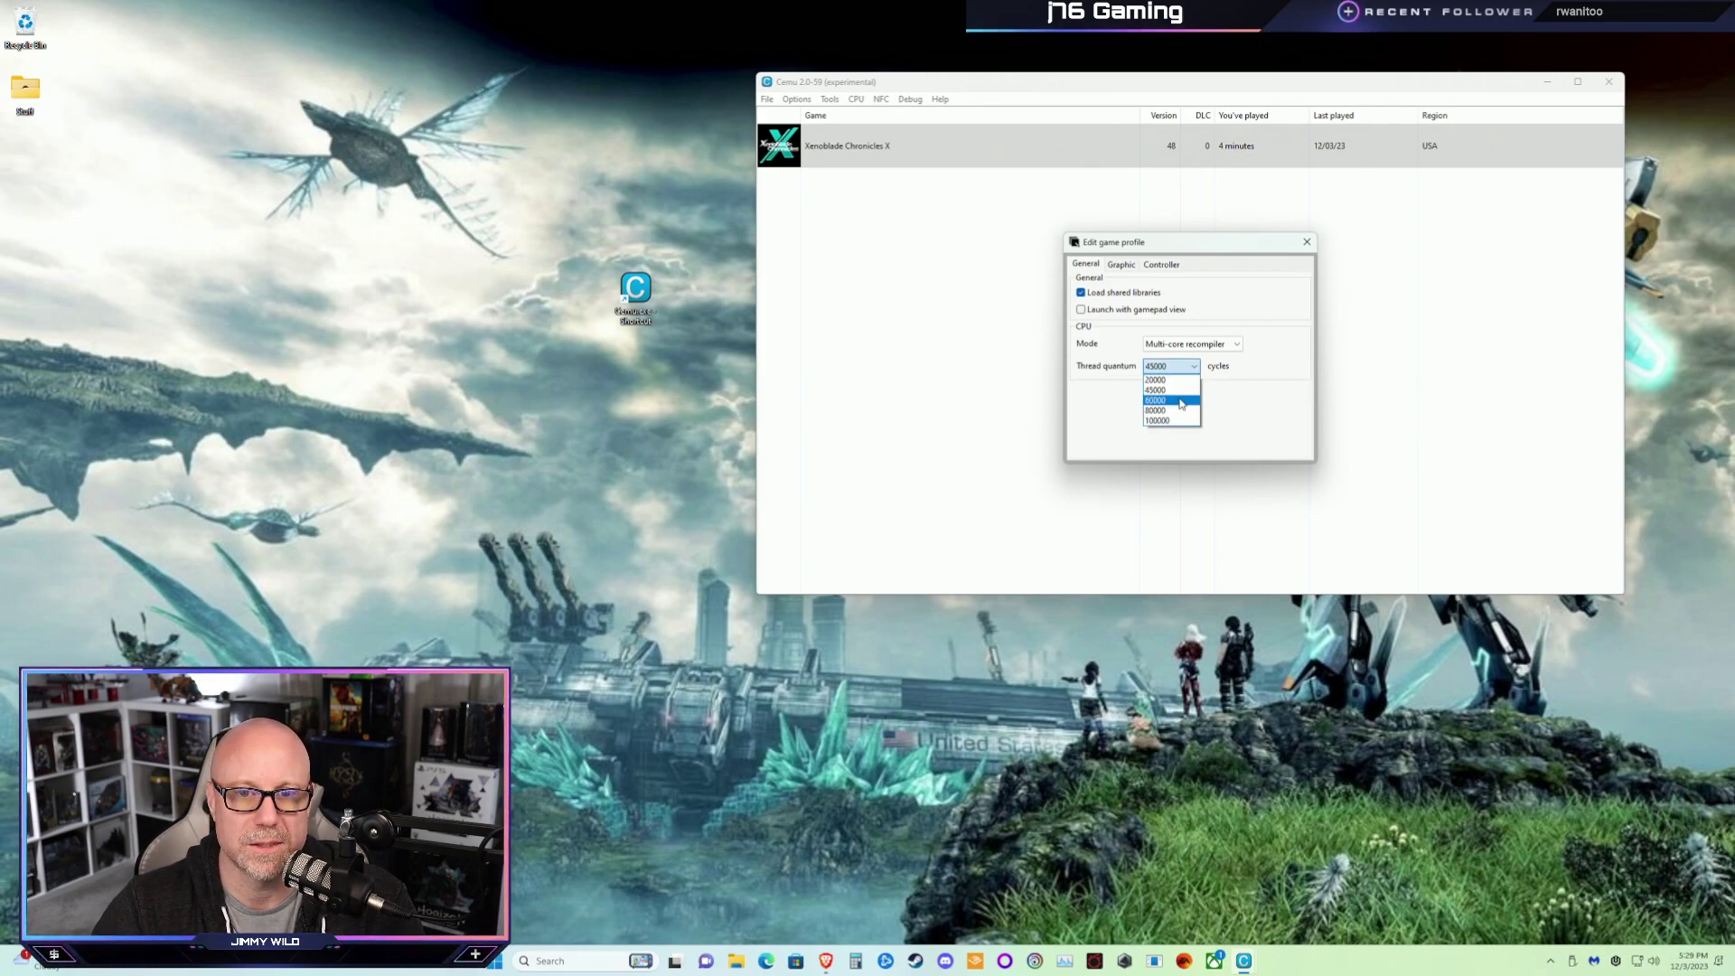
left_click(1173, 408)
In the profile's graphic settings, set the Graphics API to Vulkan and Shader multiplication accuracy to true
left_click(1121, 264)
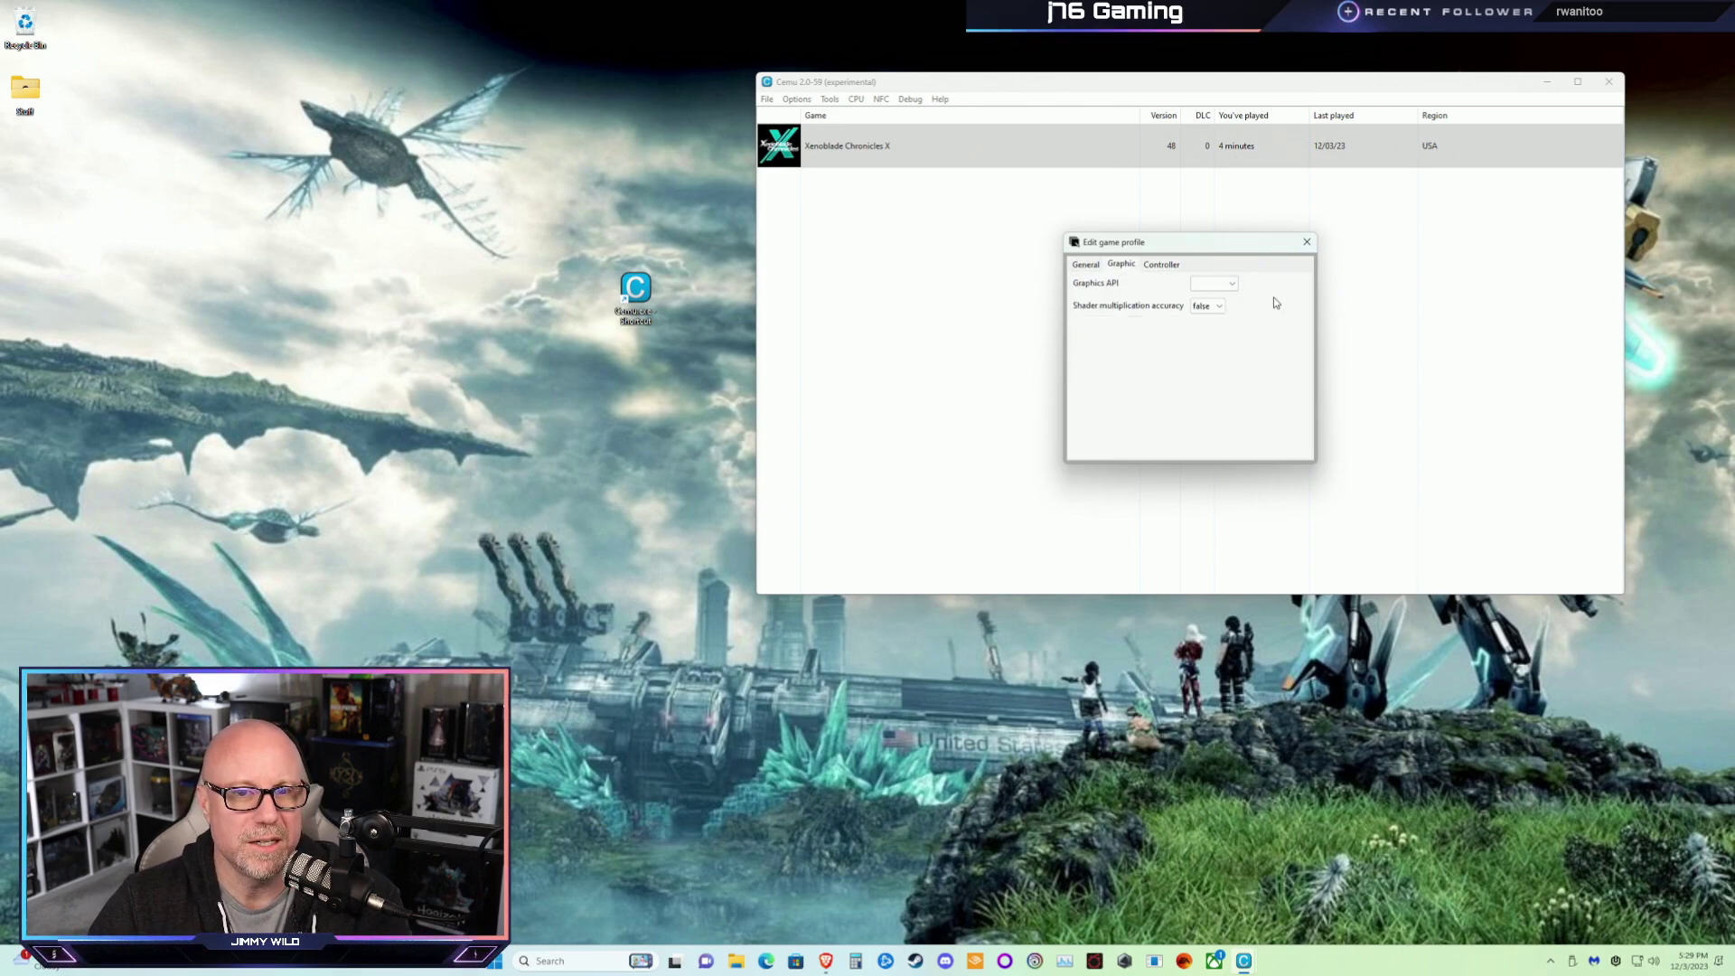
left_click(1232, 285)
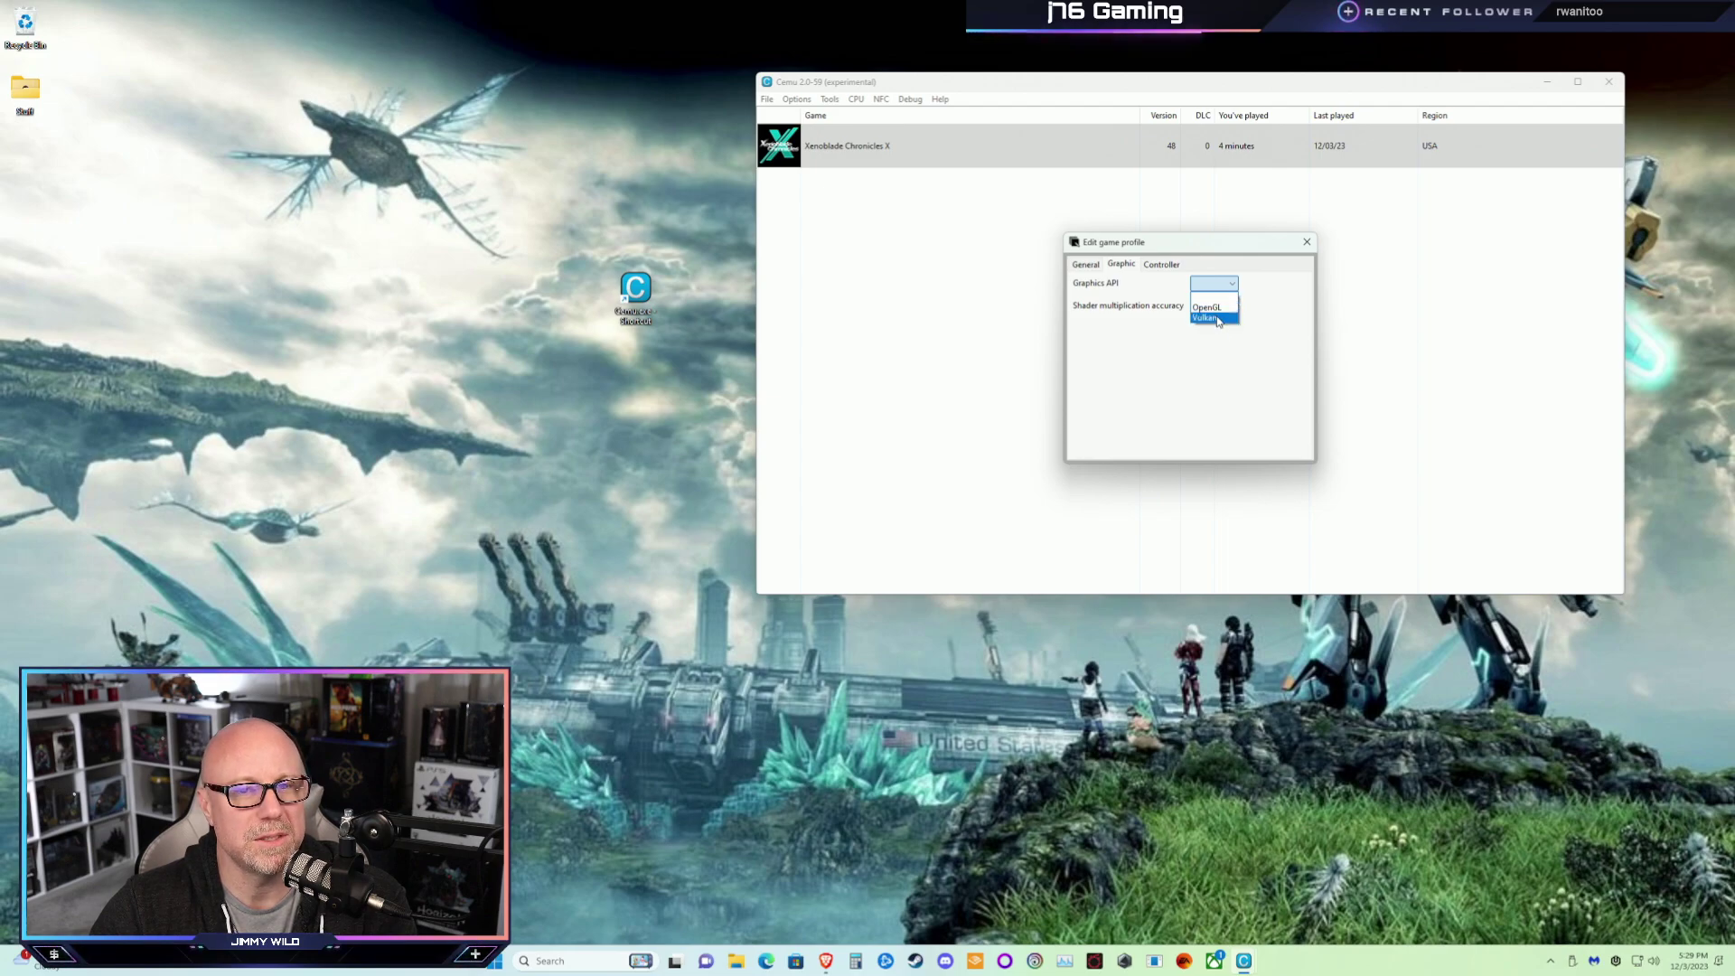
left_click(1217, 318)
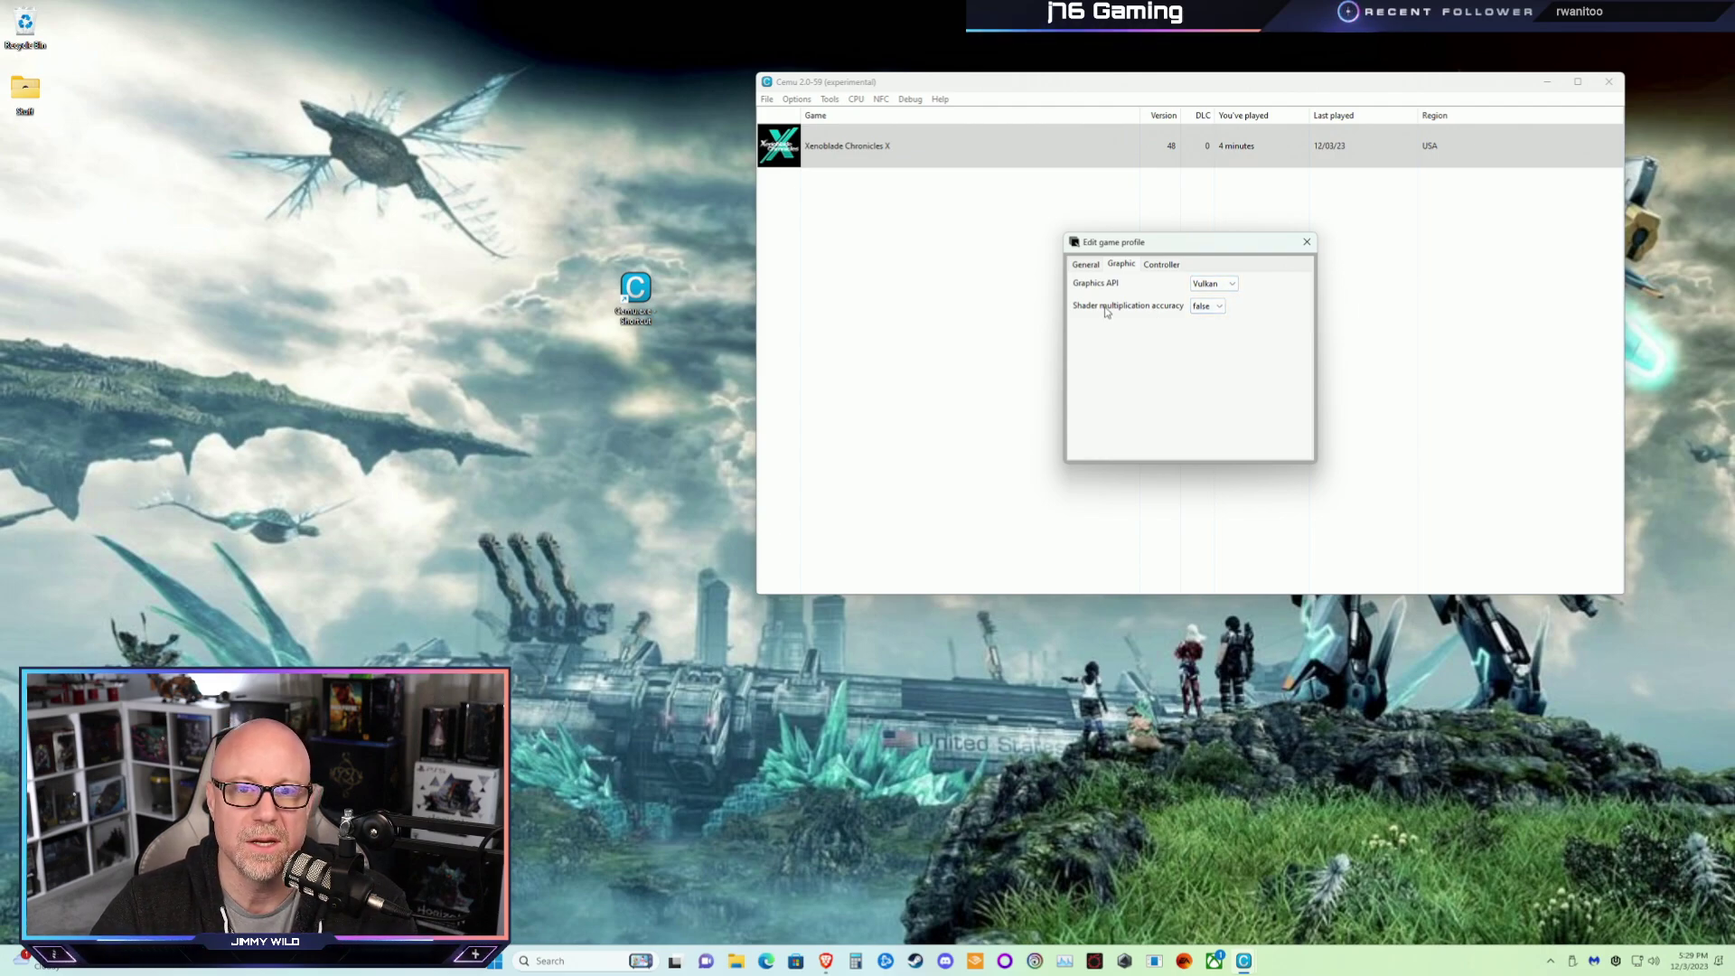
left_click(1218, 309)
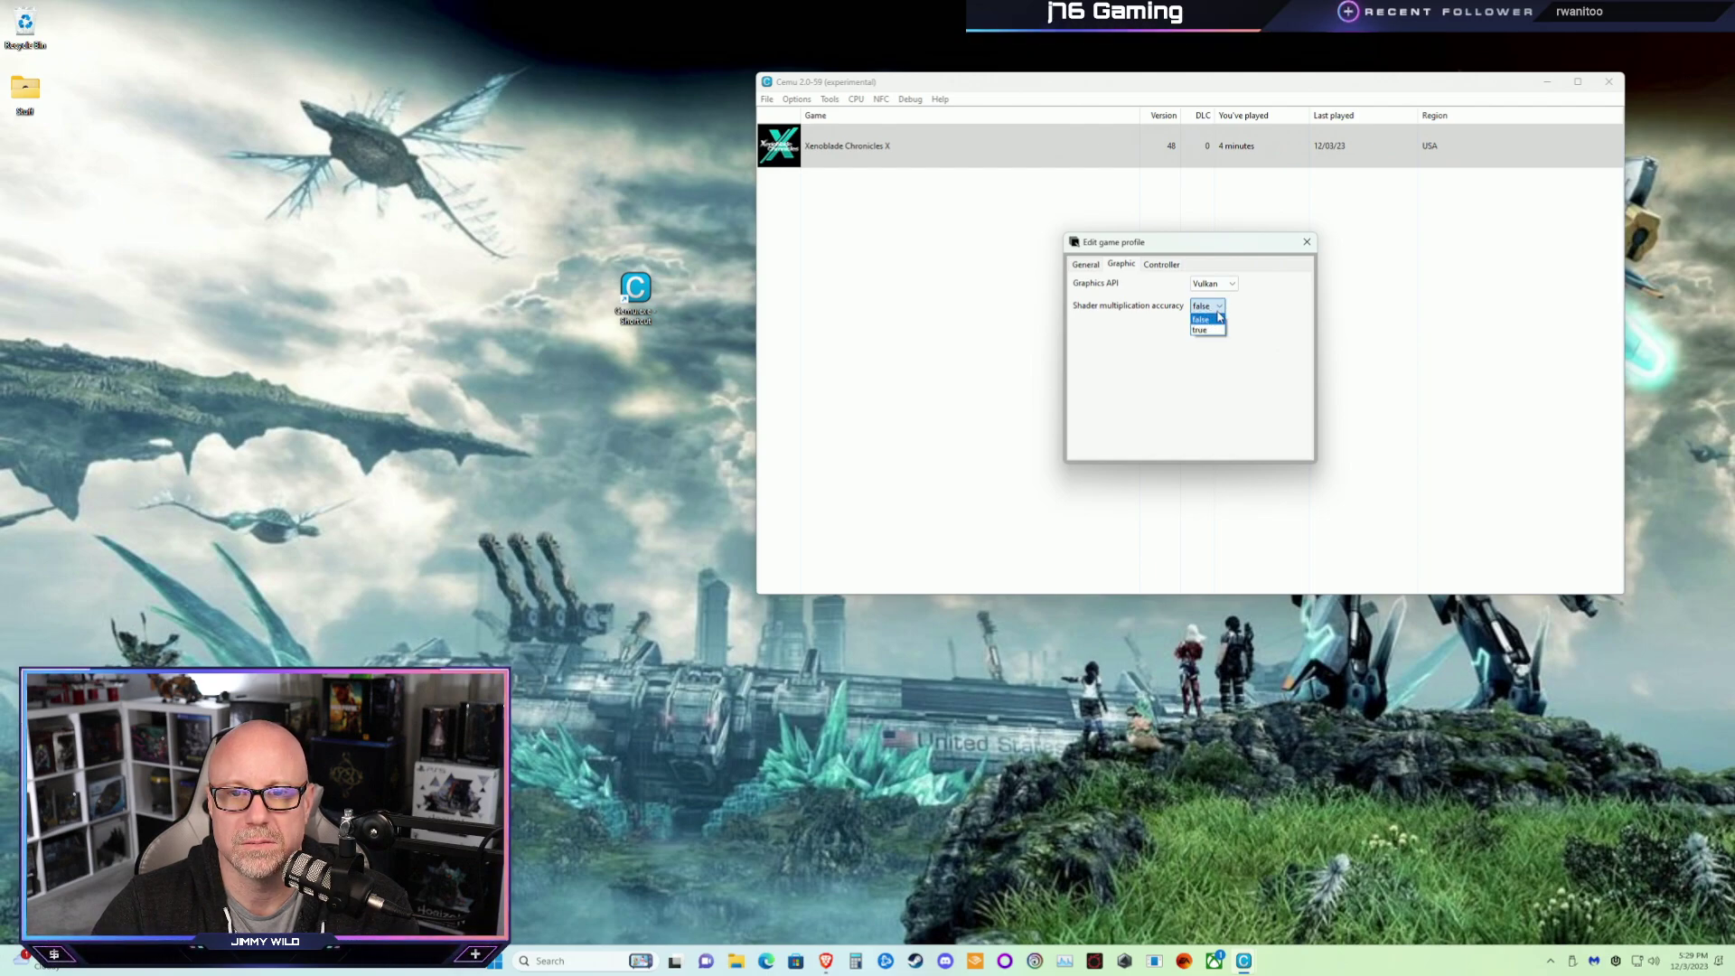
left_click(1140, 314)
left_click(1211, 310)
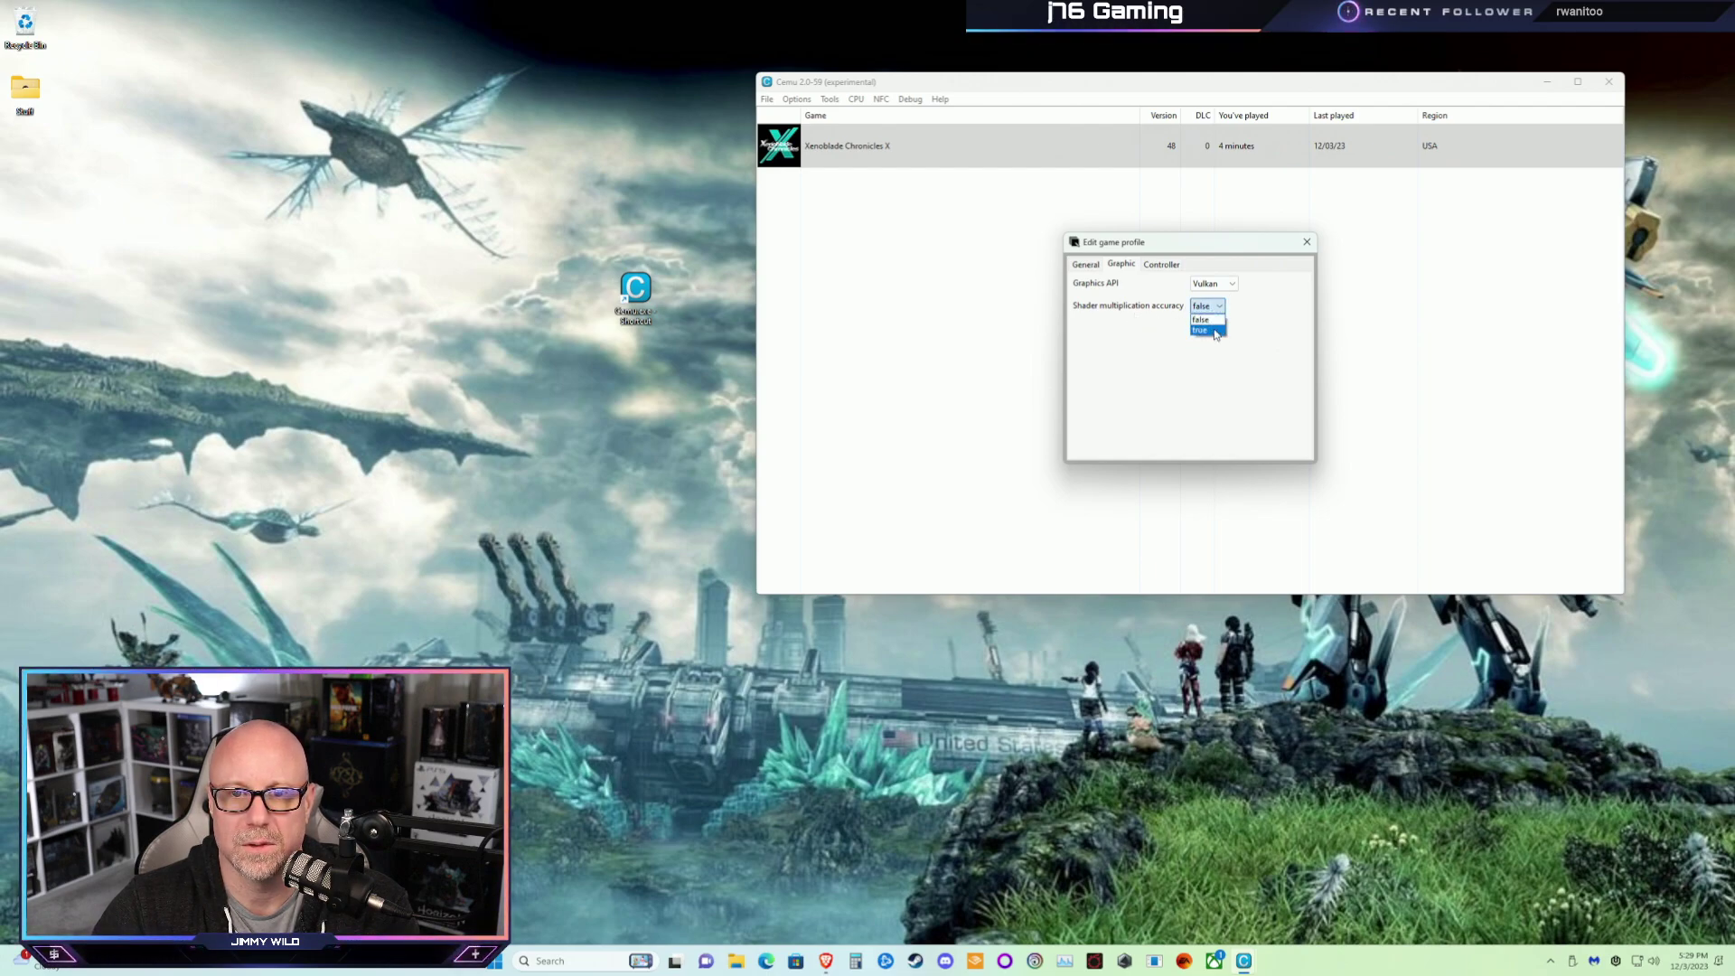
left_click(1211, 331)
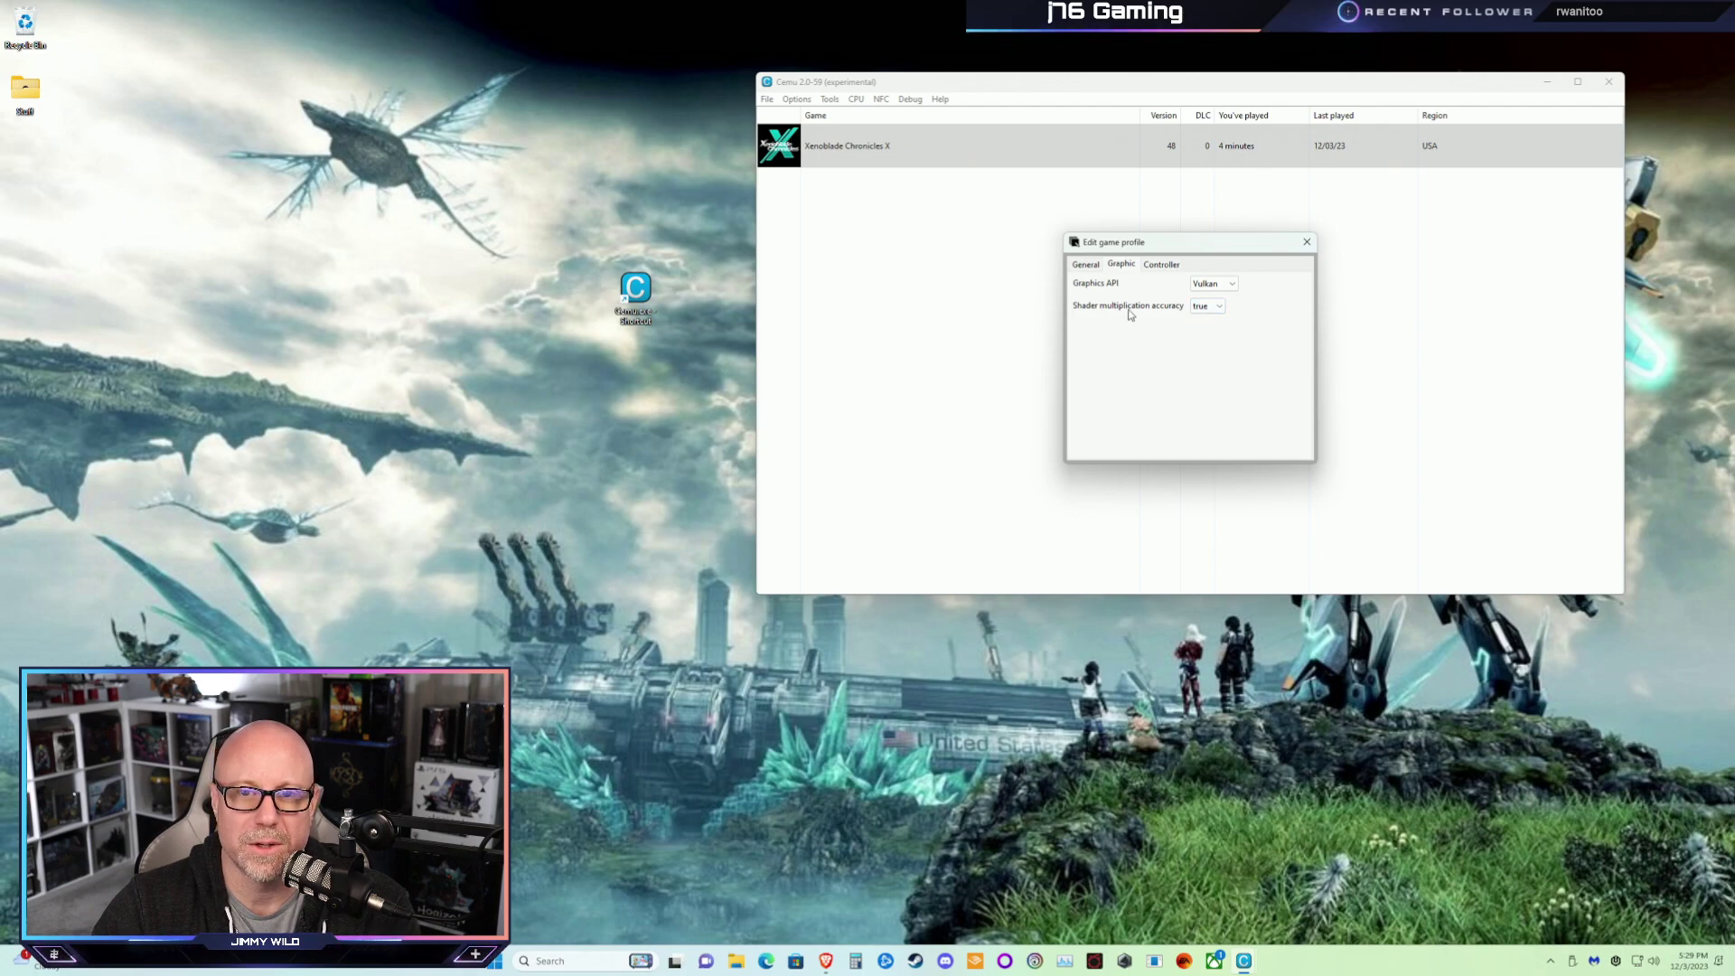
mouse_move(1224, 311)
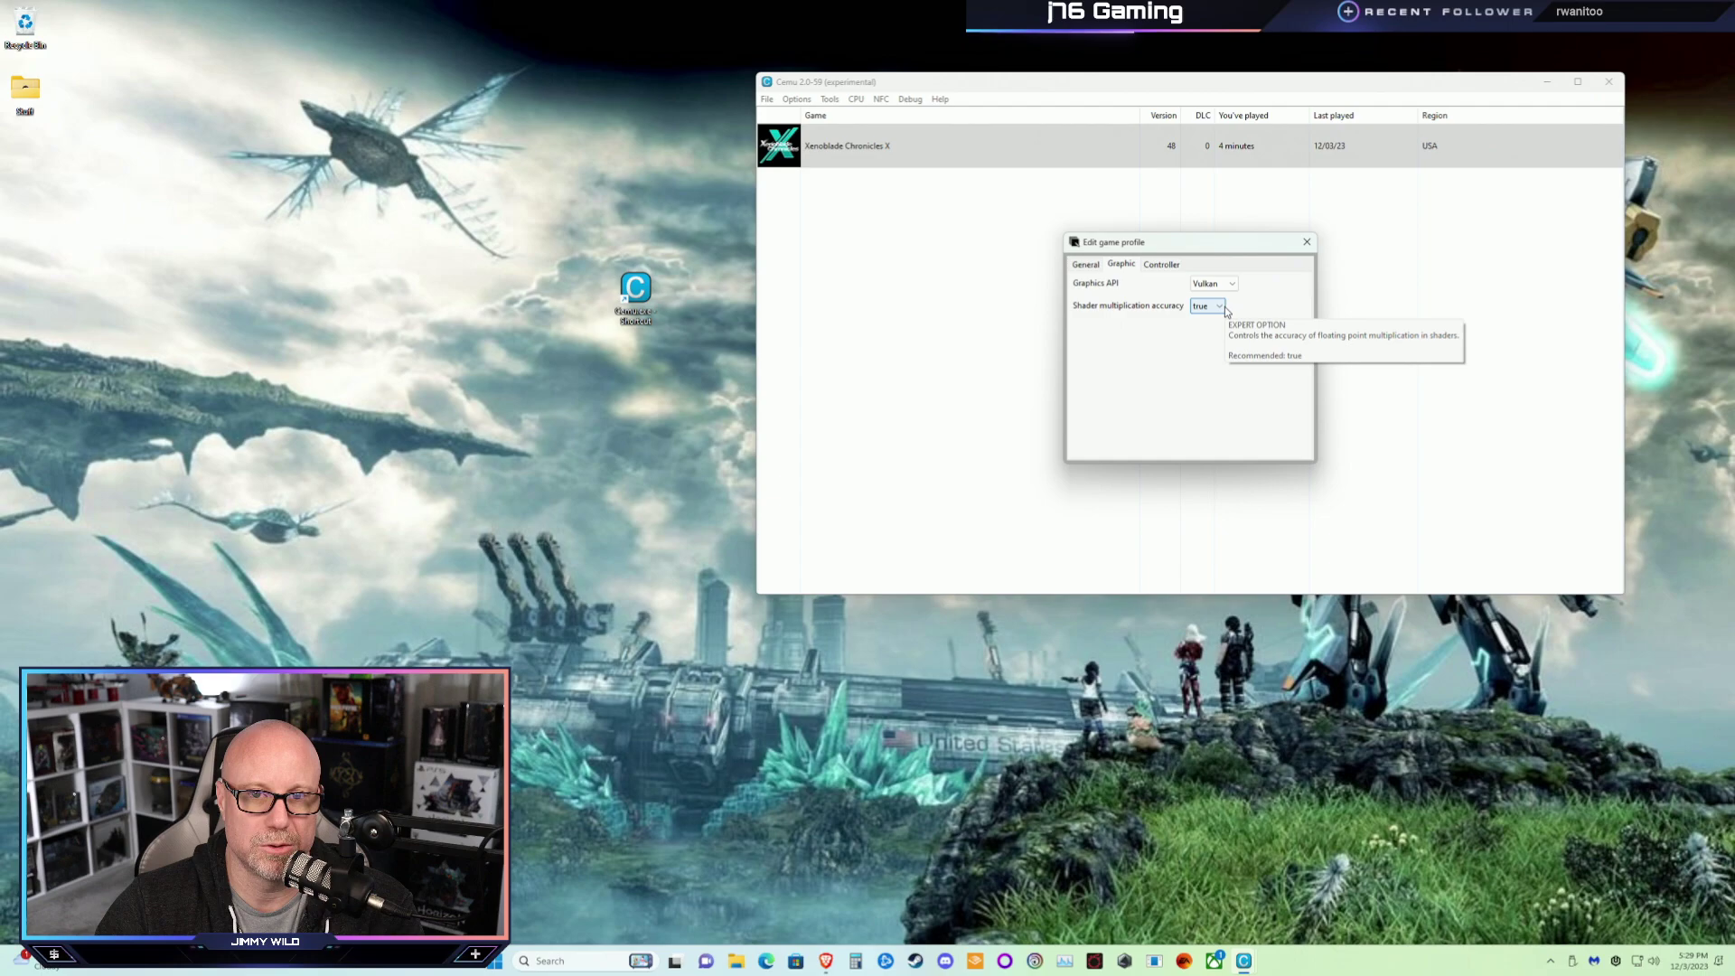
Assign the Xbox controller profile to Controller 1, review the general settings and close the game profile
left_click(1162, 265)
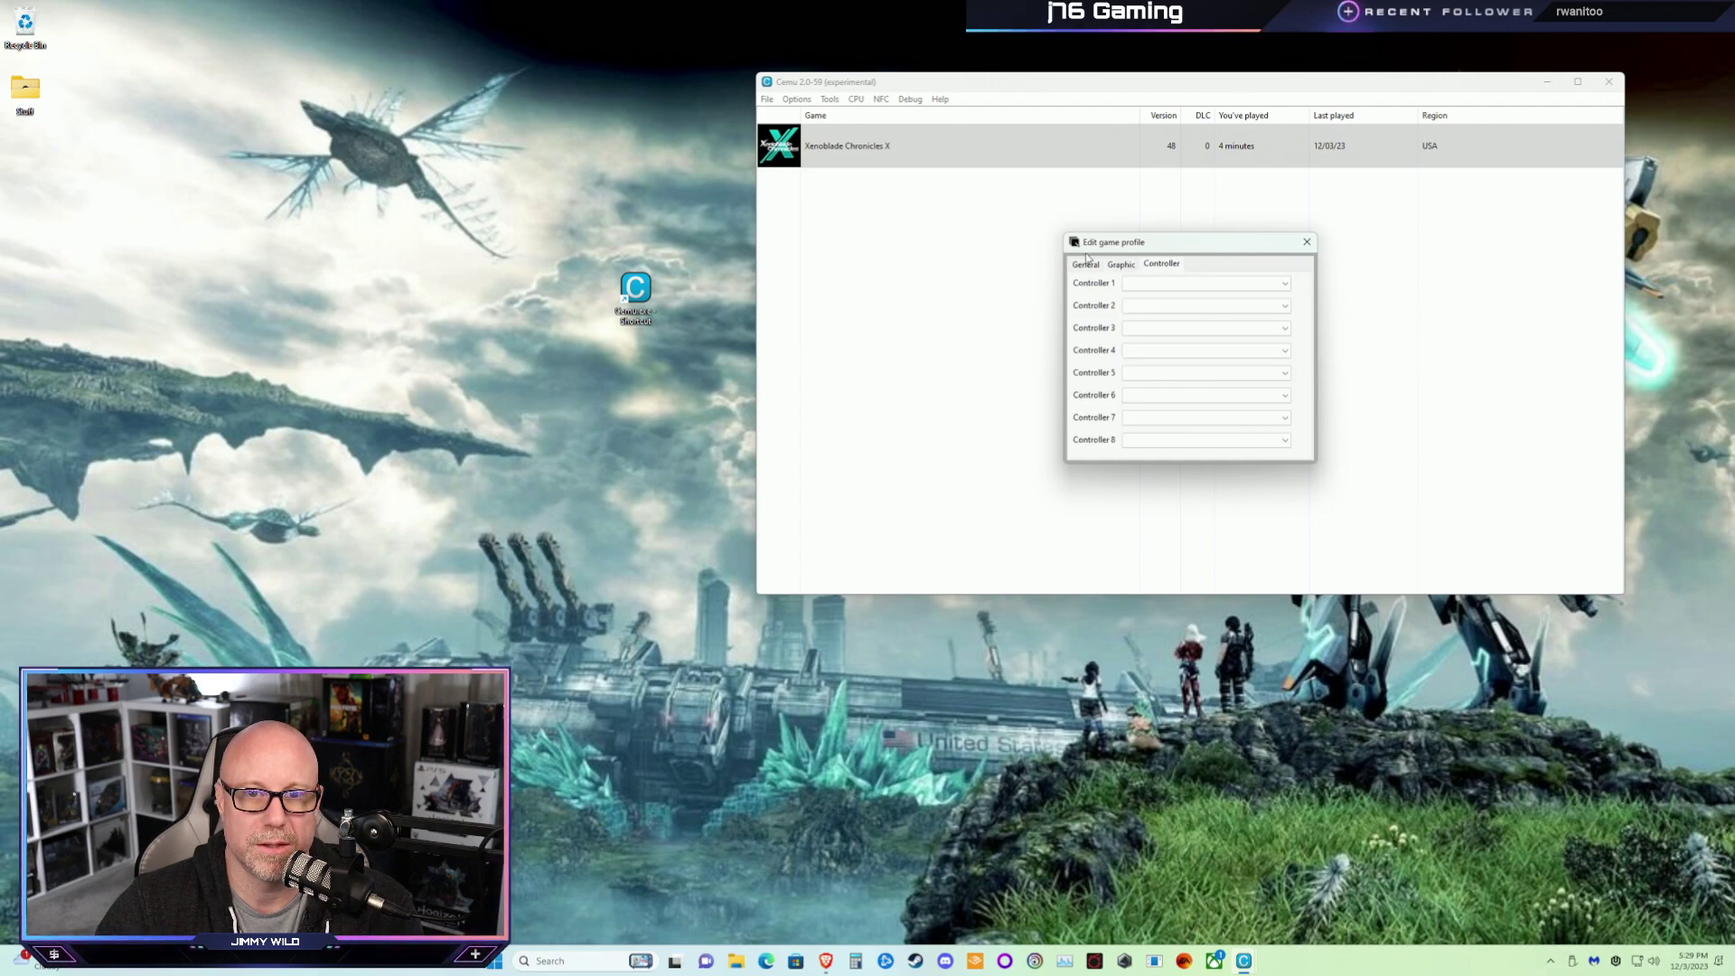
left_click(1193, 283)
left_click(1150, 308)
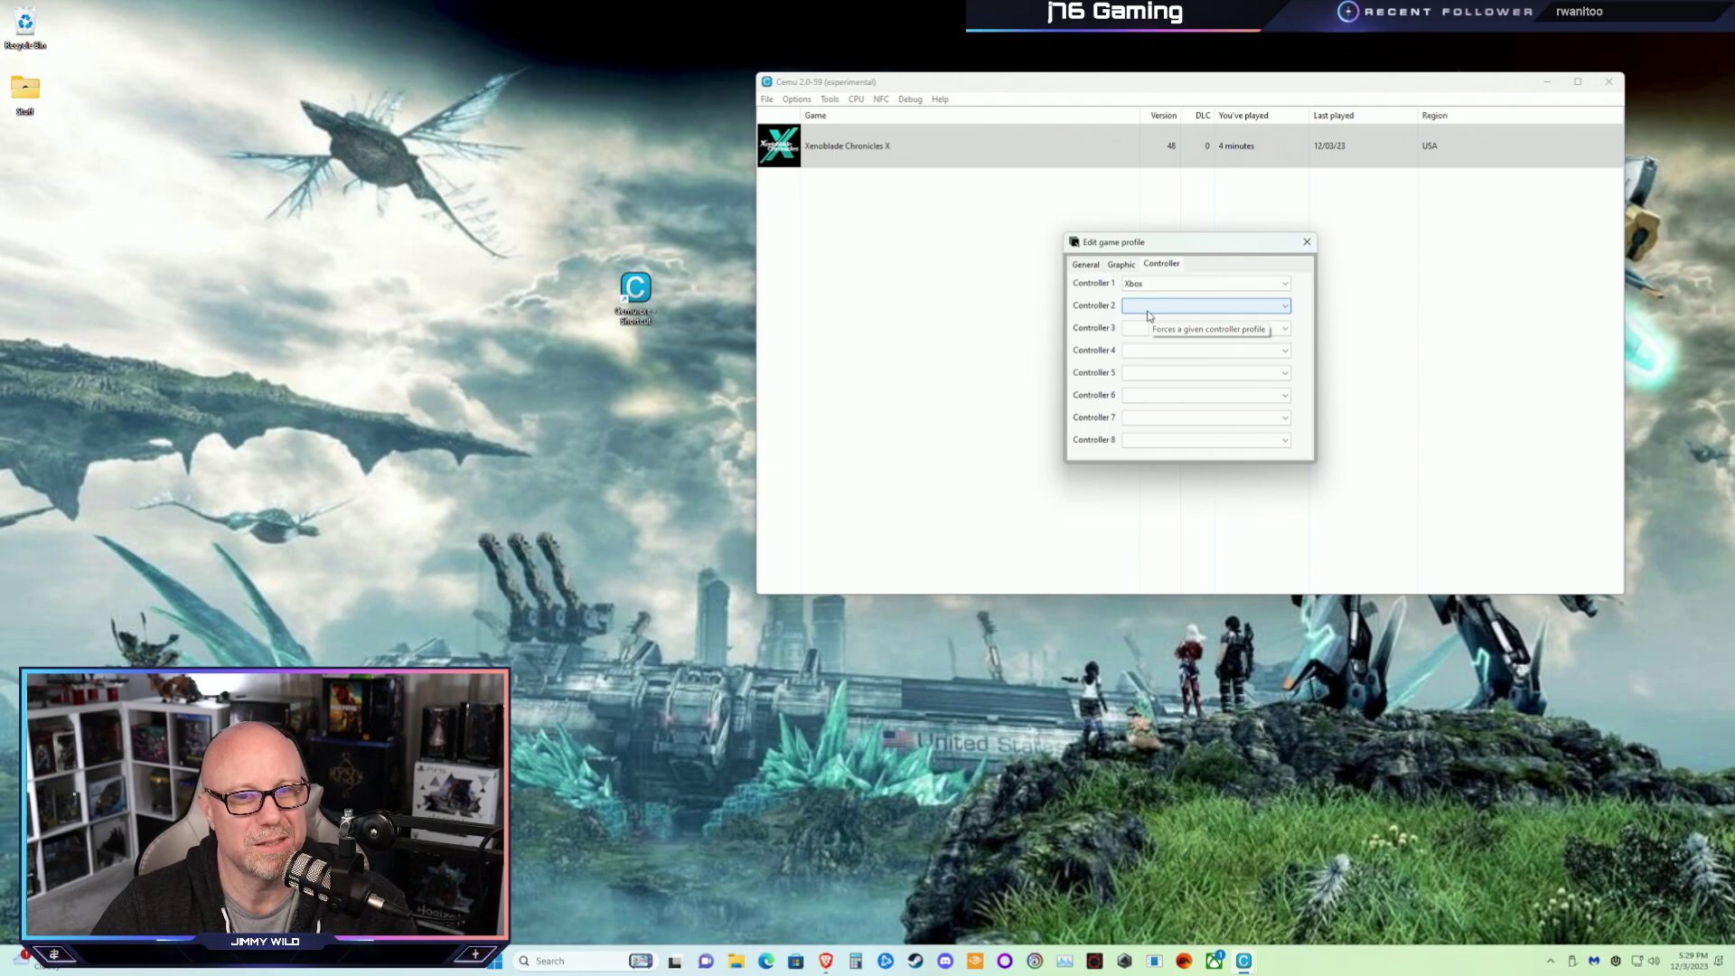
left_click(1087, 265)
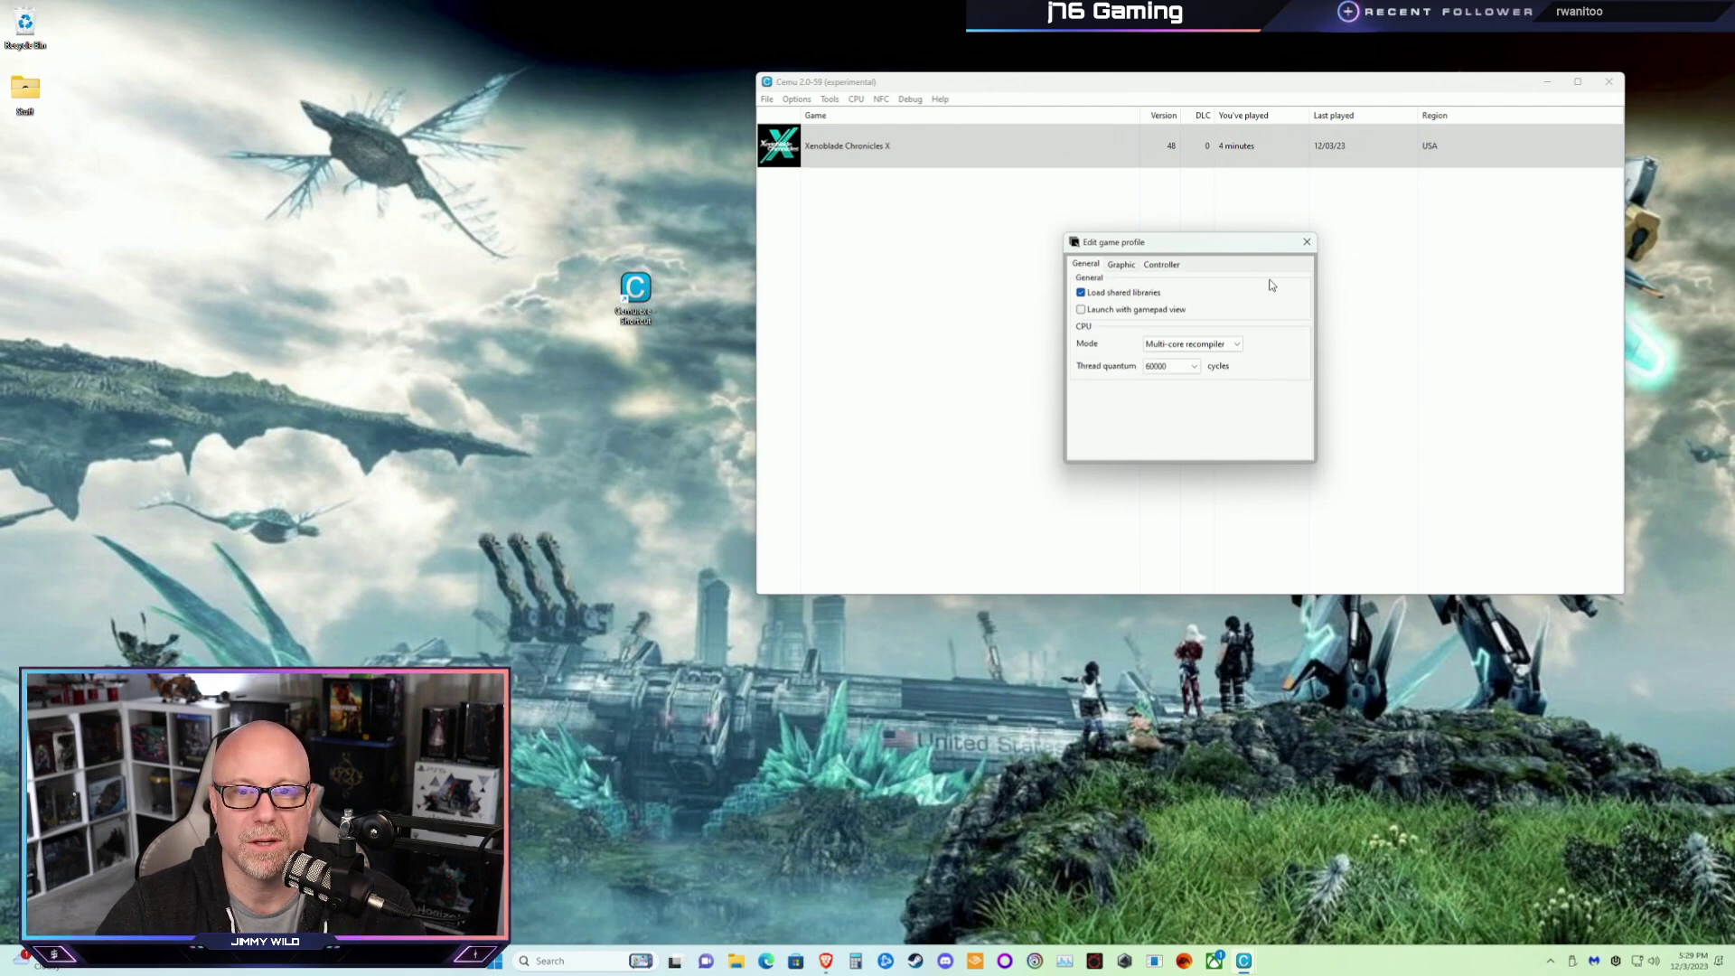
left_click(1306, 243)
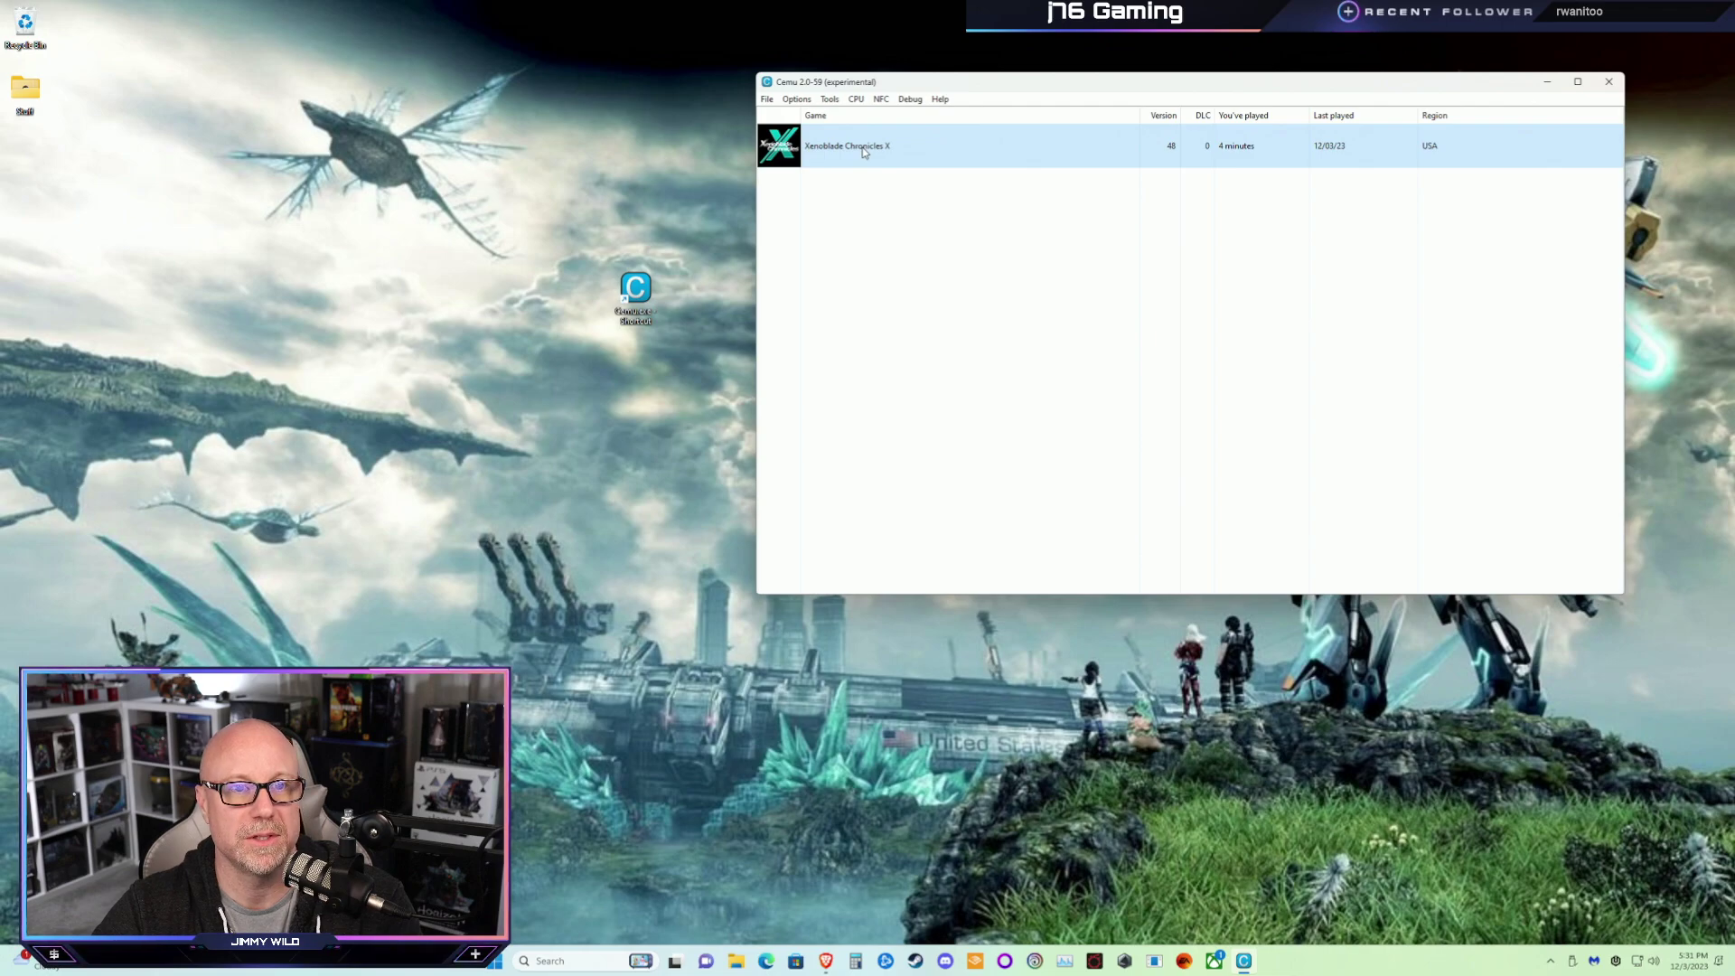
Launch Xenoblade Chronicles X in fullscreen, confirm the offline mode notice and continue the saved game
double_click(903, 151)
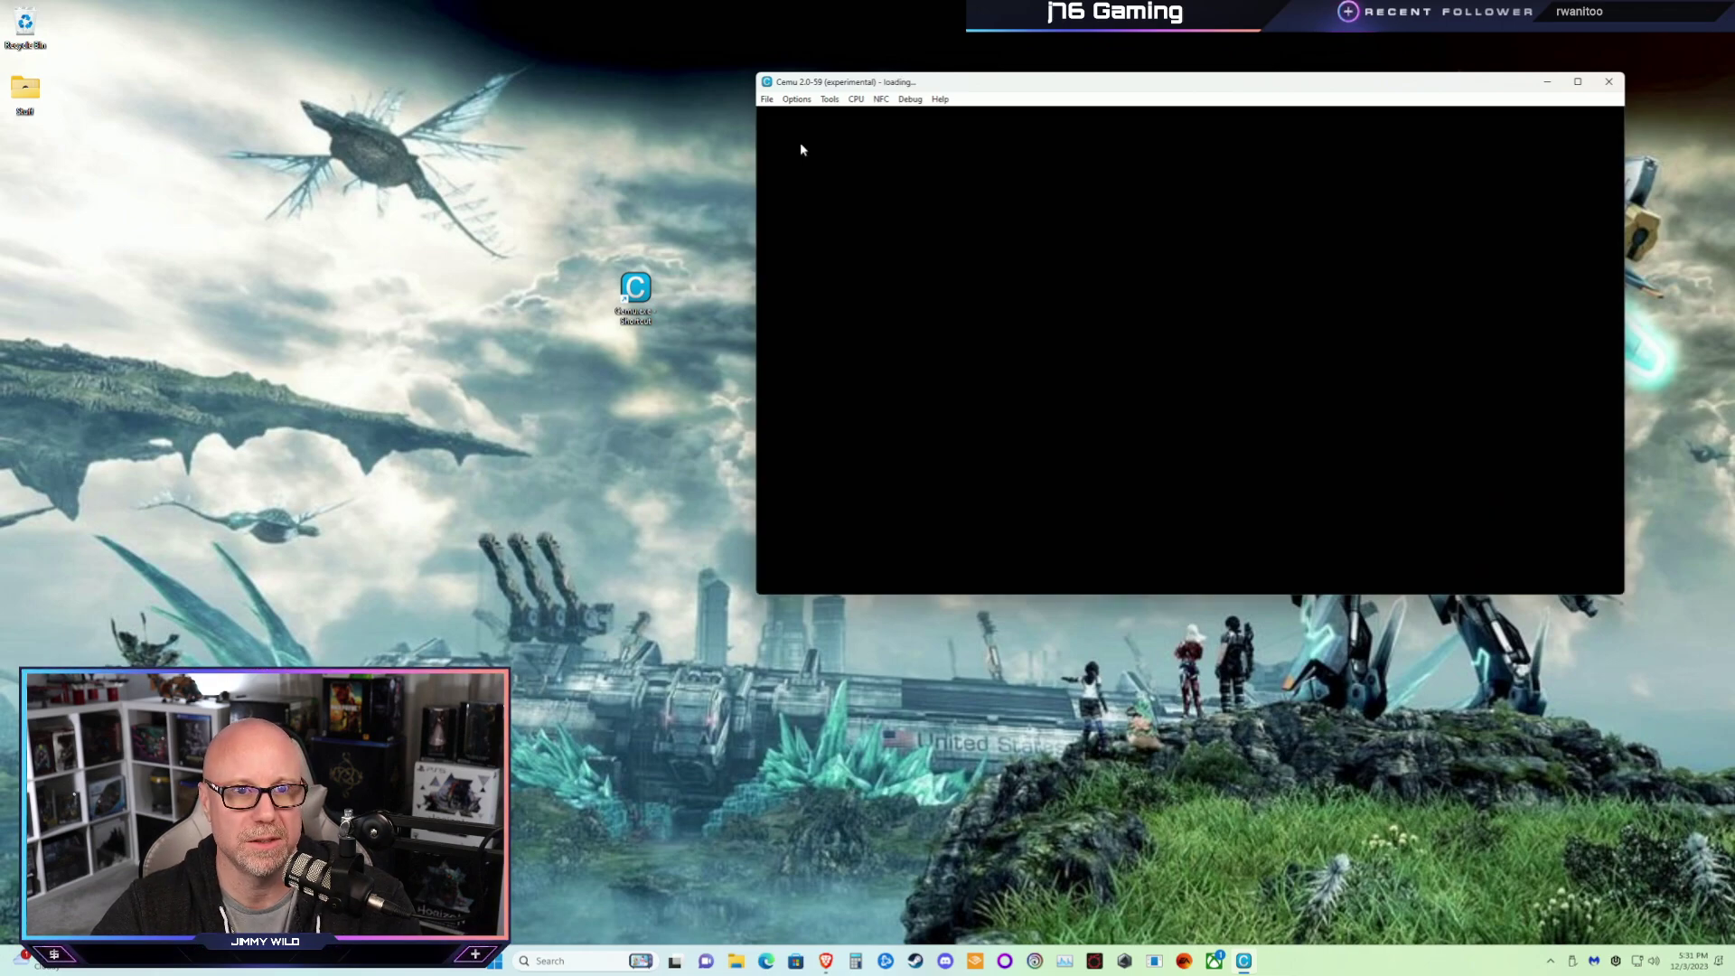
left_click(796, 99)
left_click(812, 115)
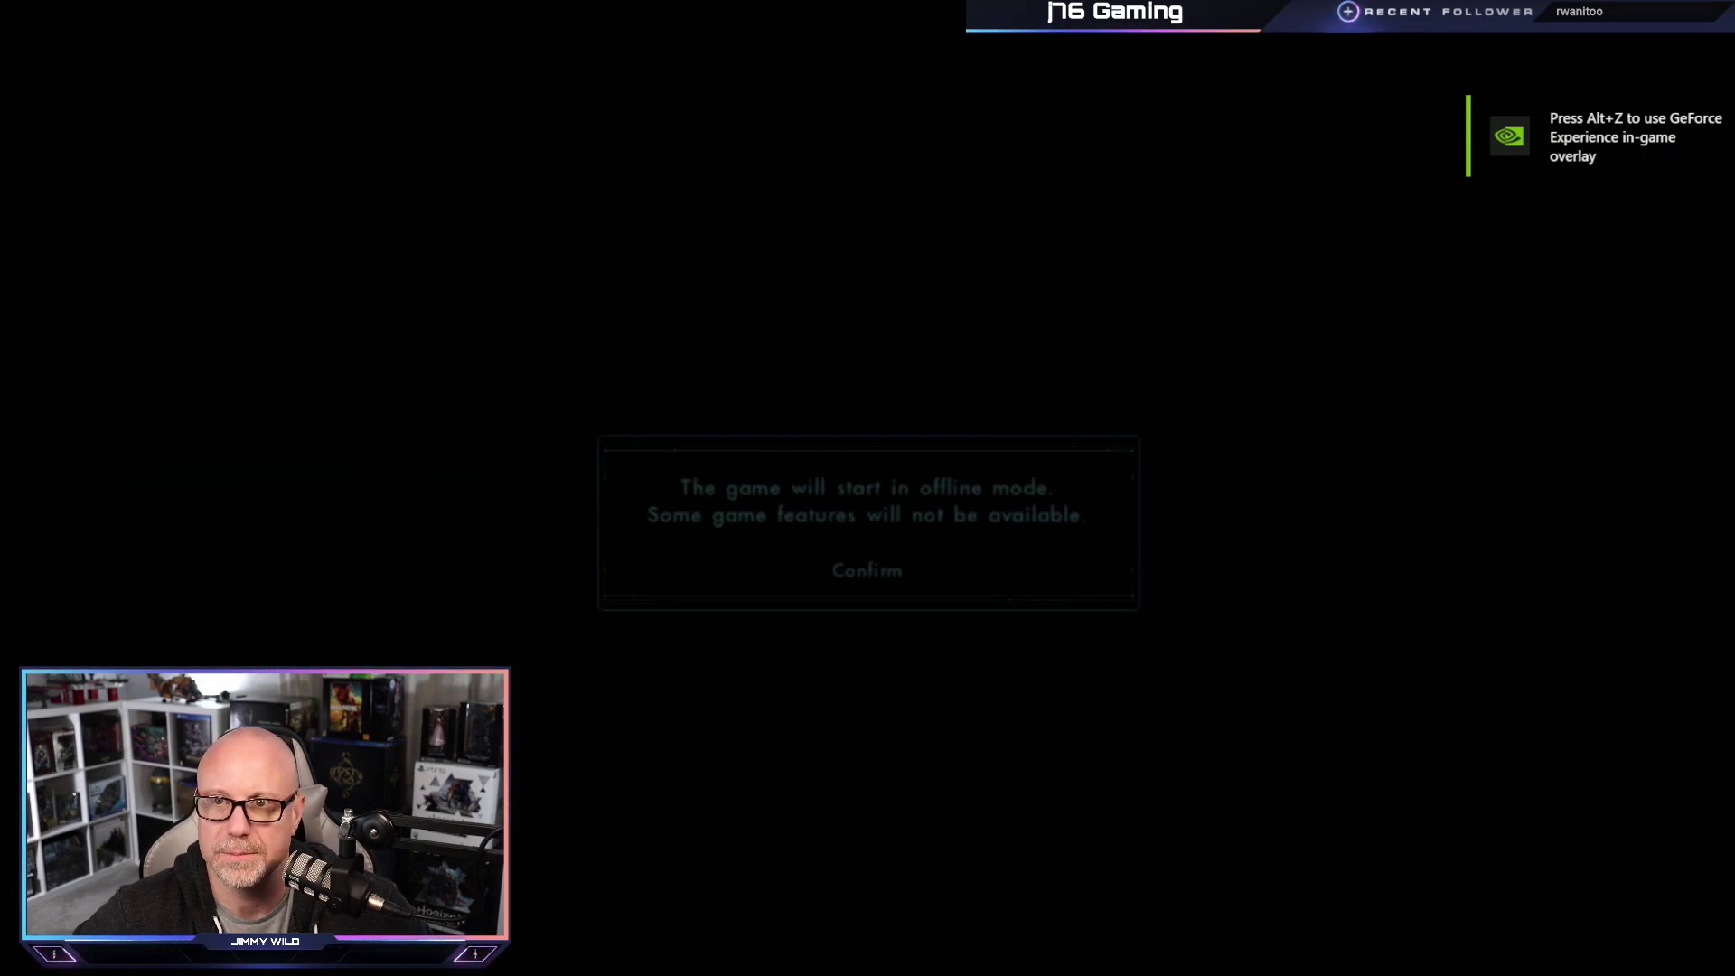
key("Return")
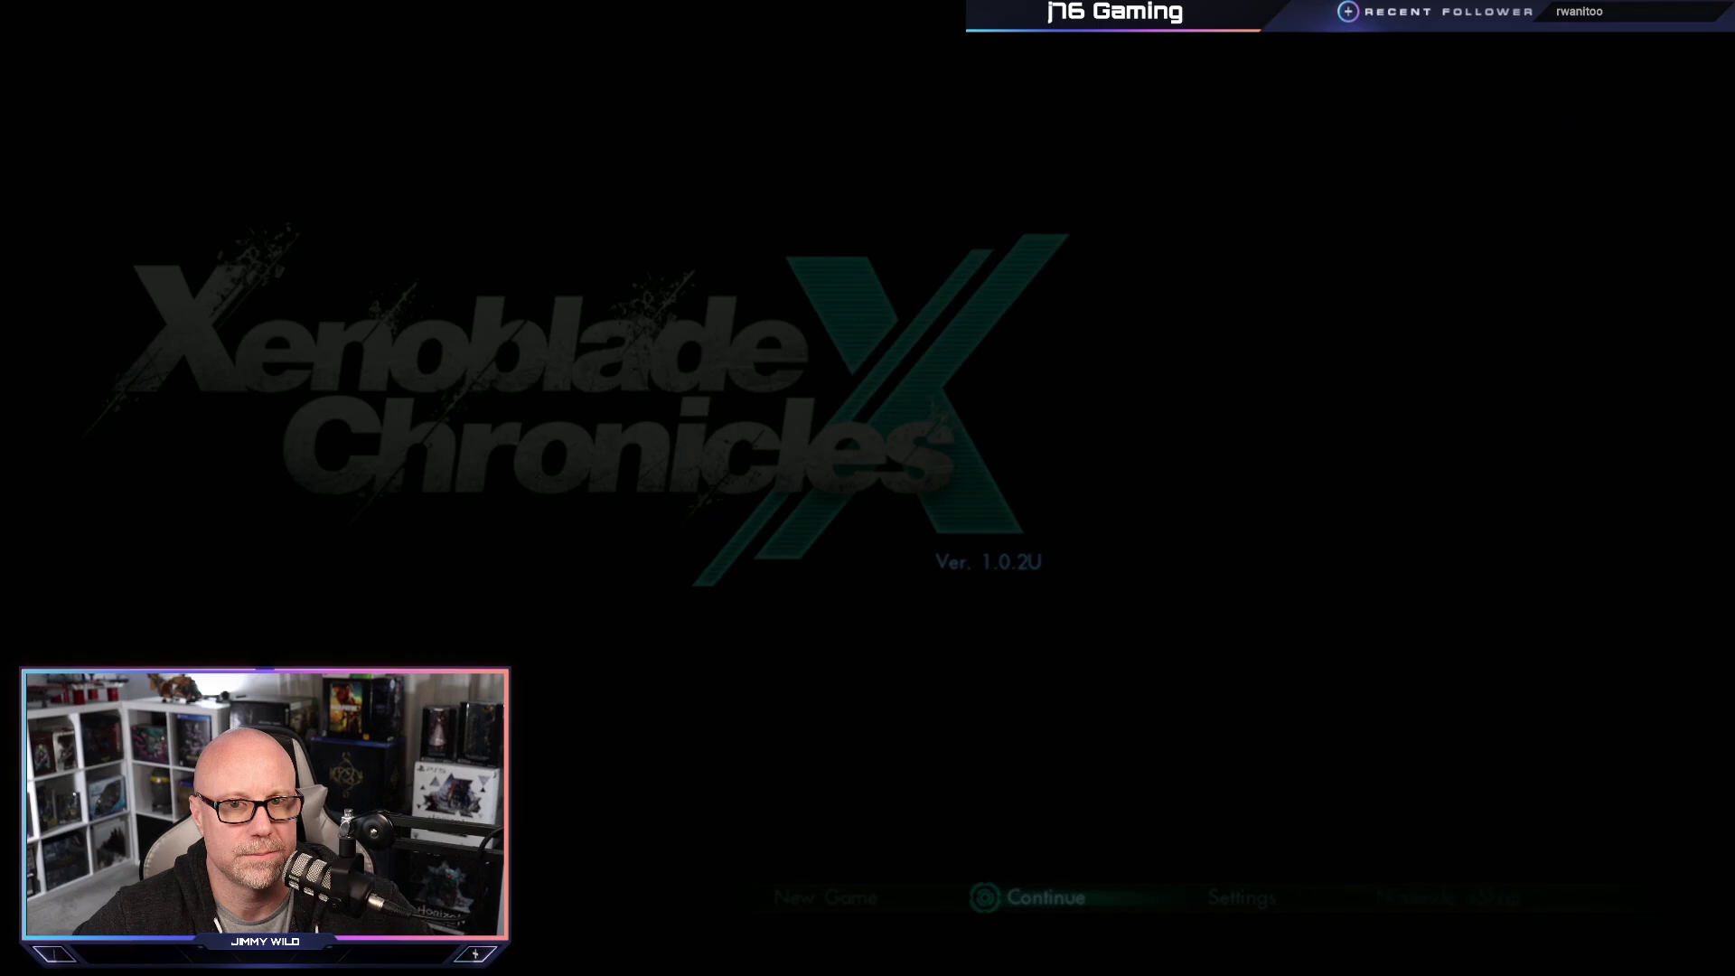
key("Return")
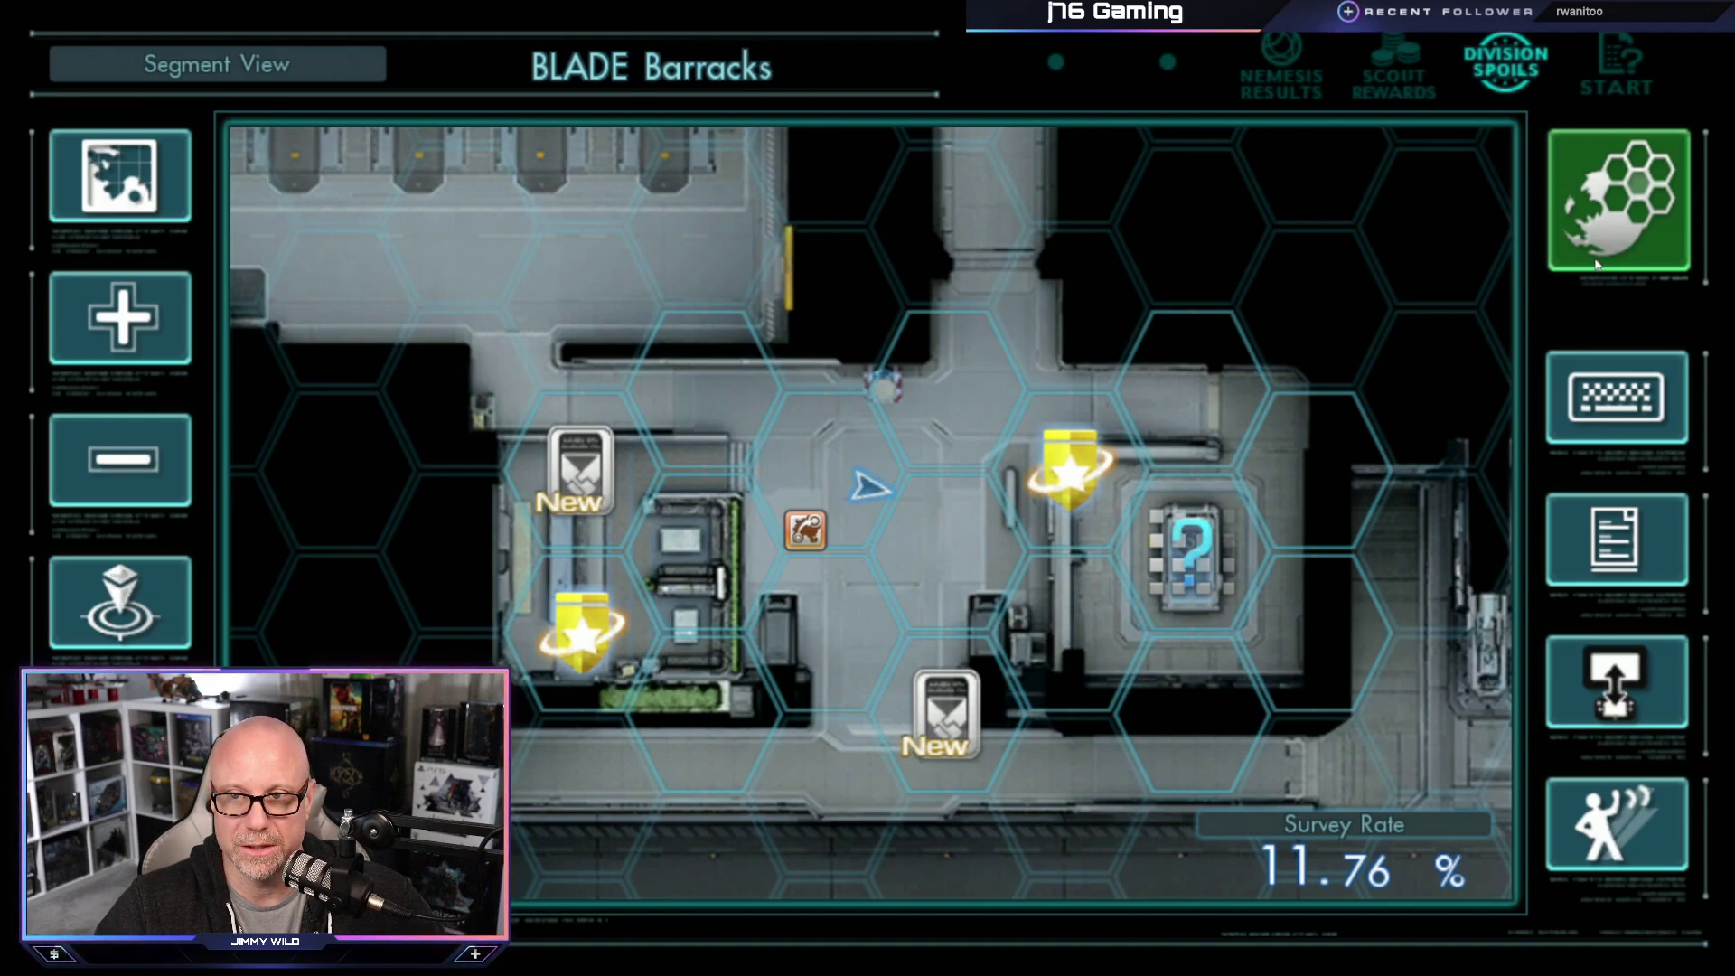
On the GamePad map, switch from BLADE Barracks to Primordia, fast travel to the probe site just above the city and return to the TV view
left_click(106, 176)
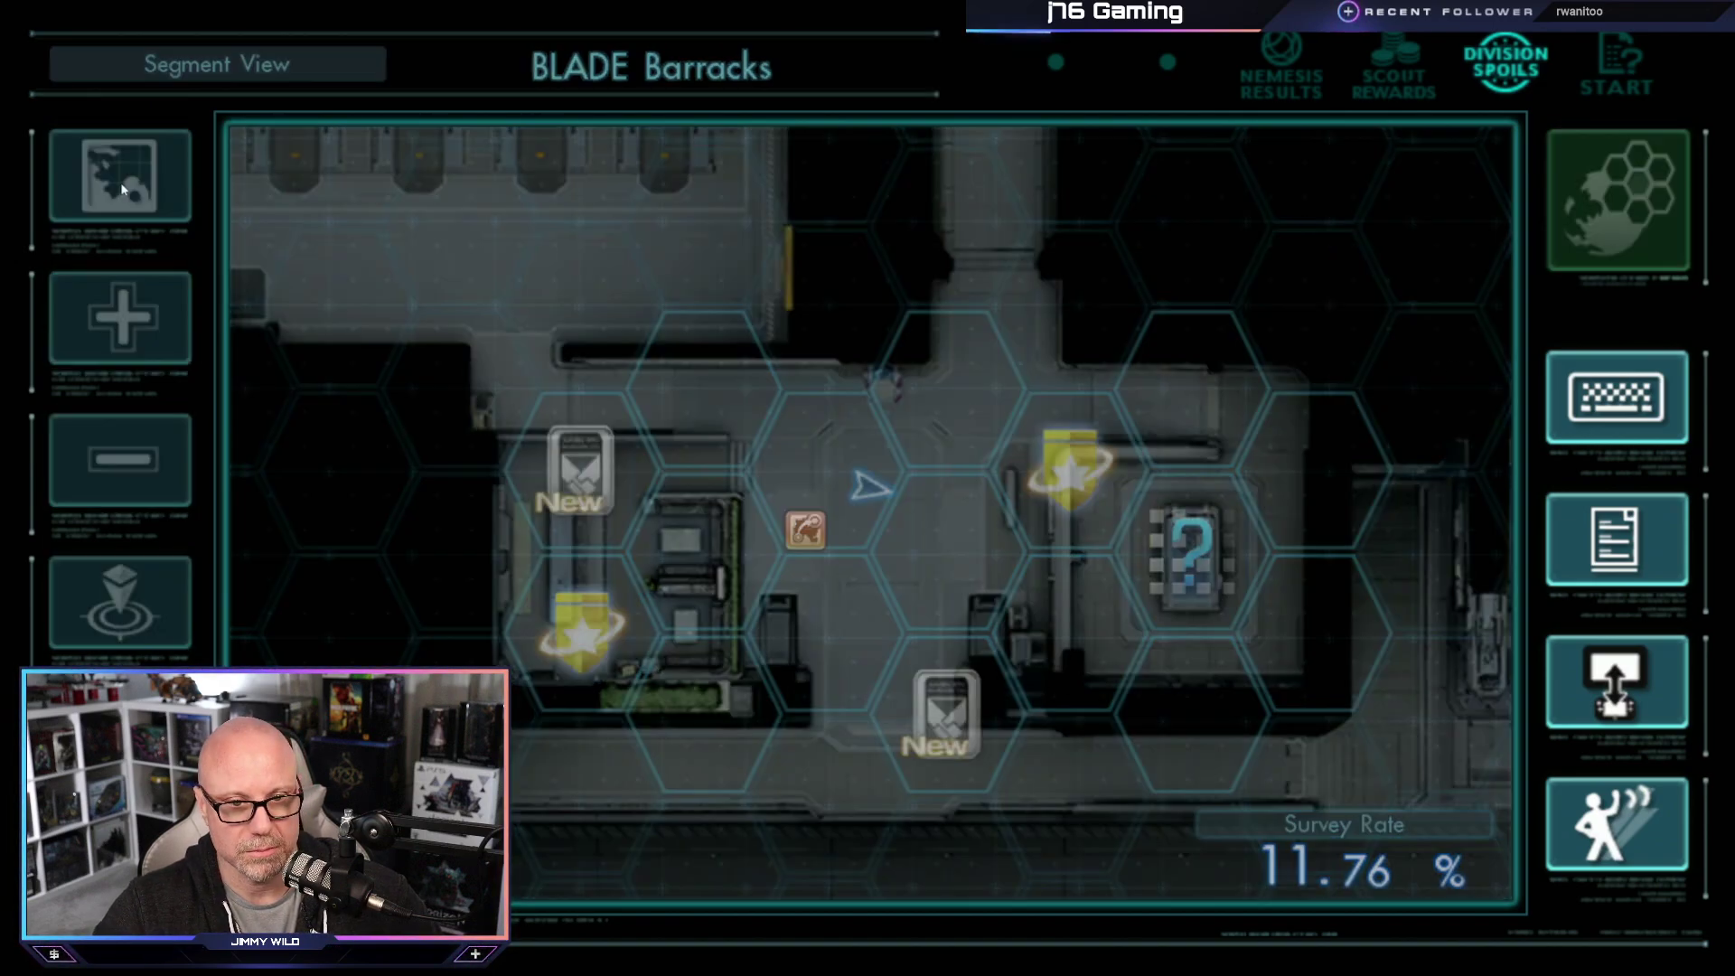
left_click(564, 779)
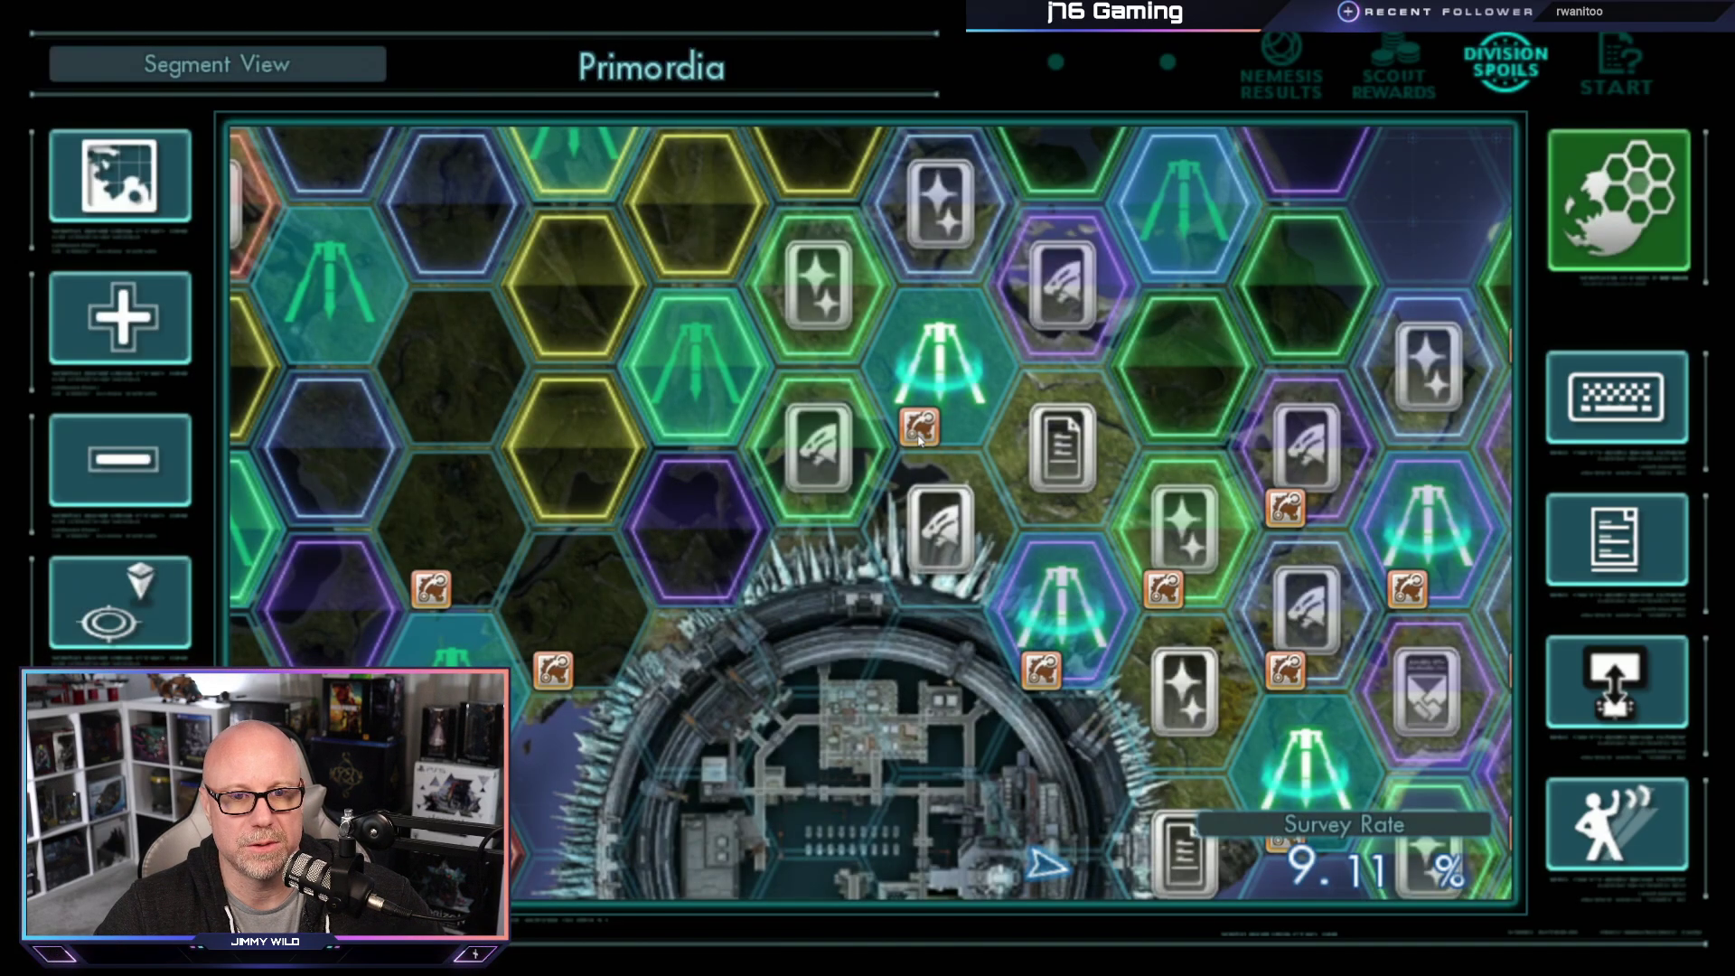
left_click(940, 361)
left_click(555, 838)
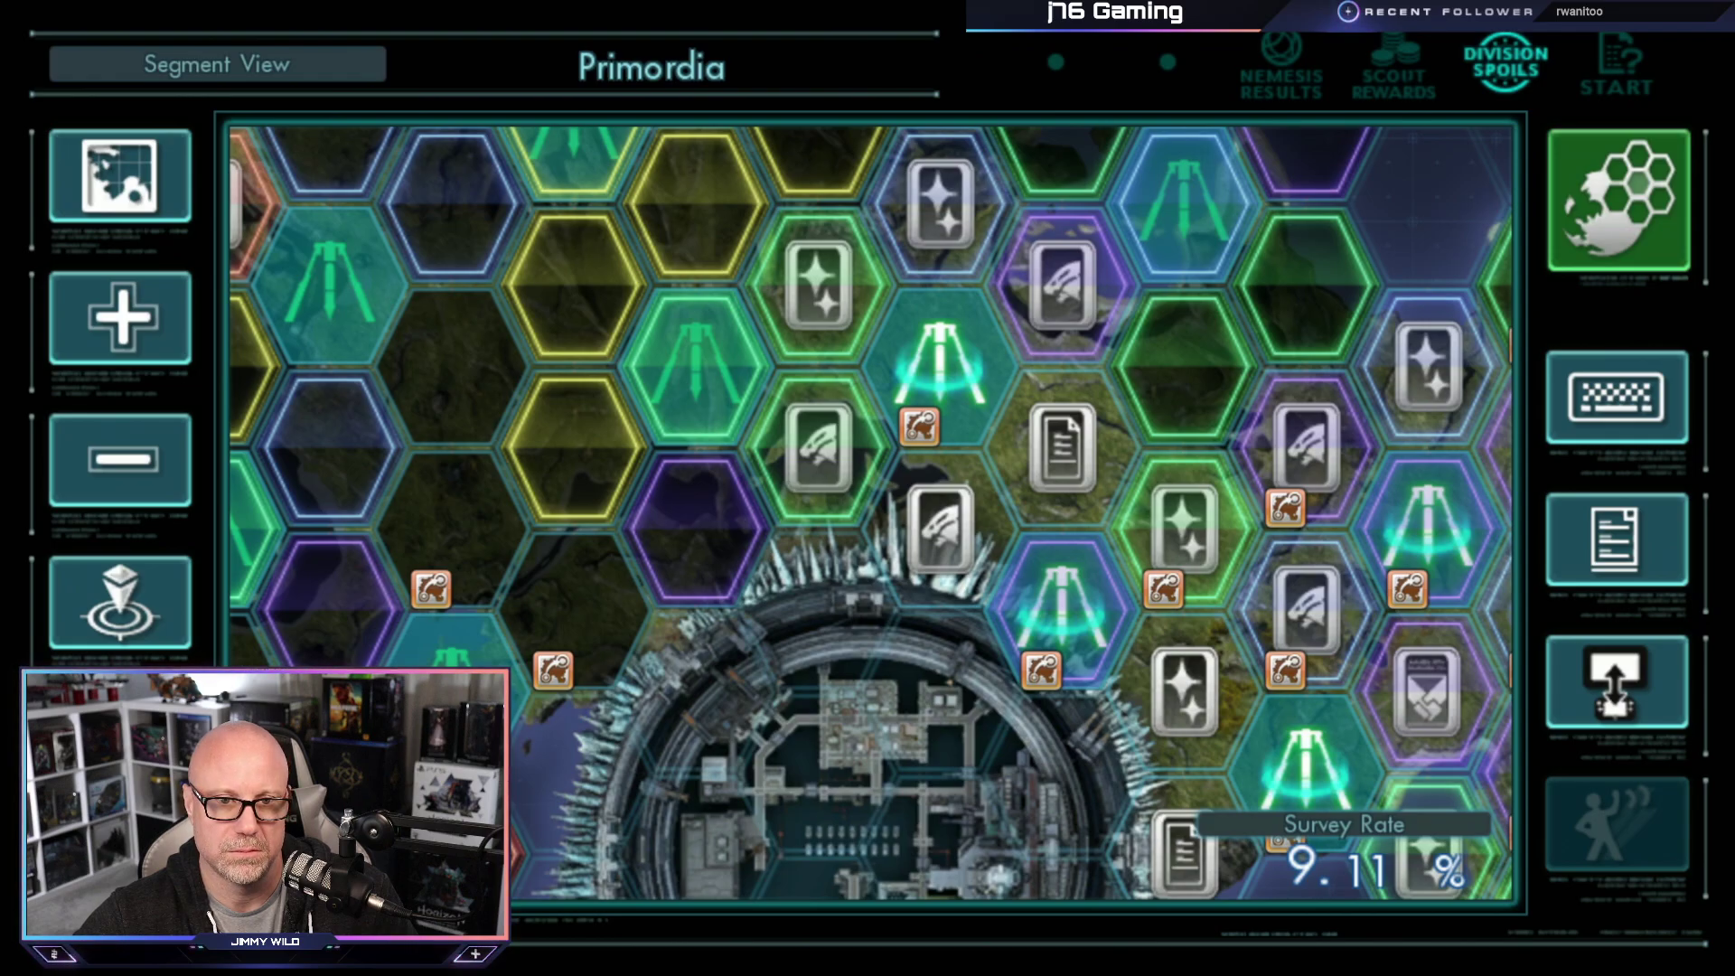
key("ctrl+Tab")
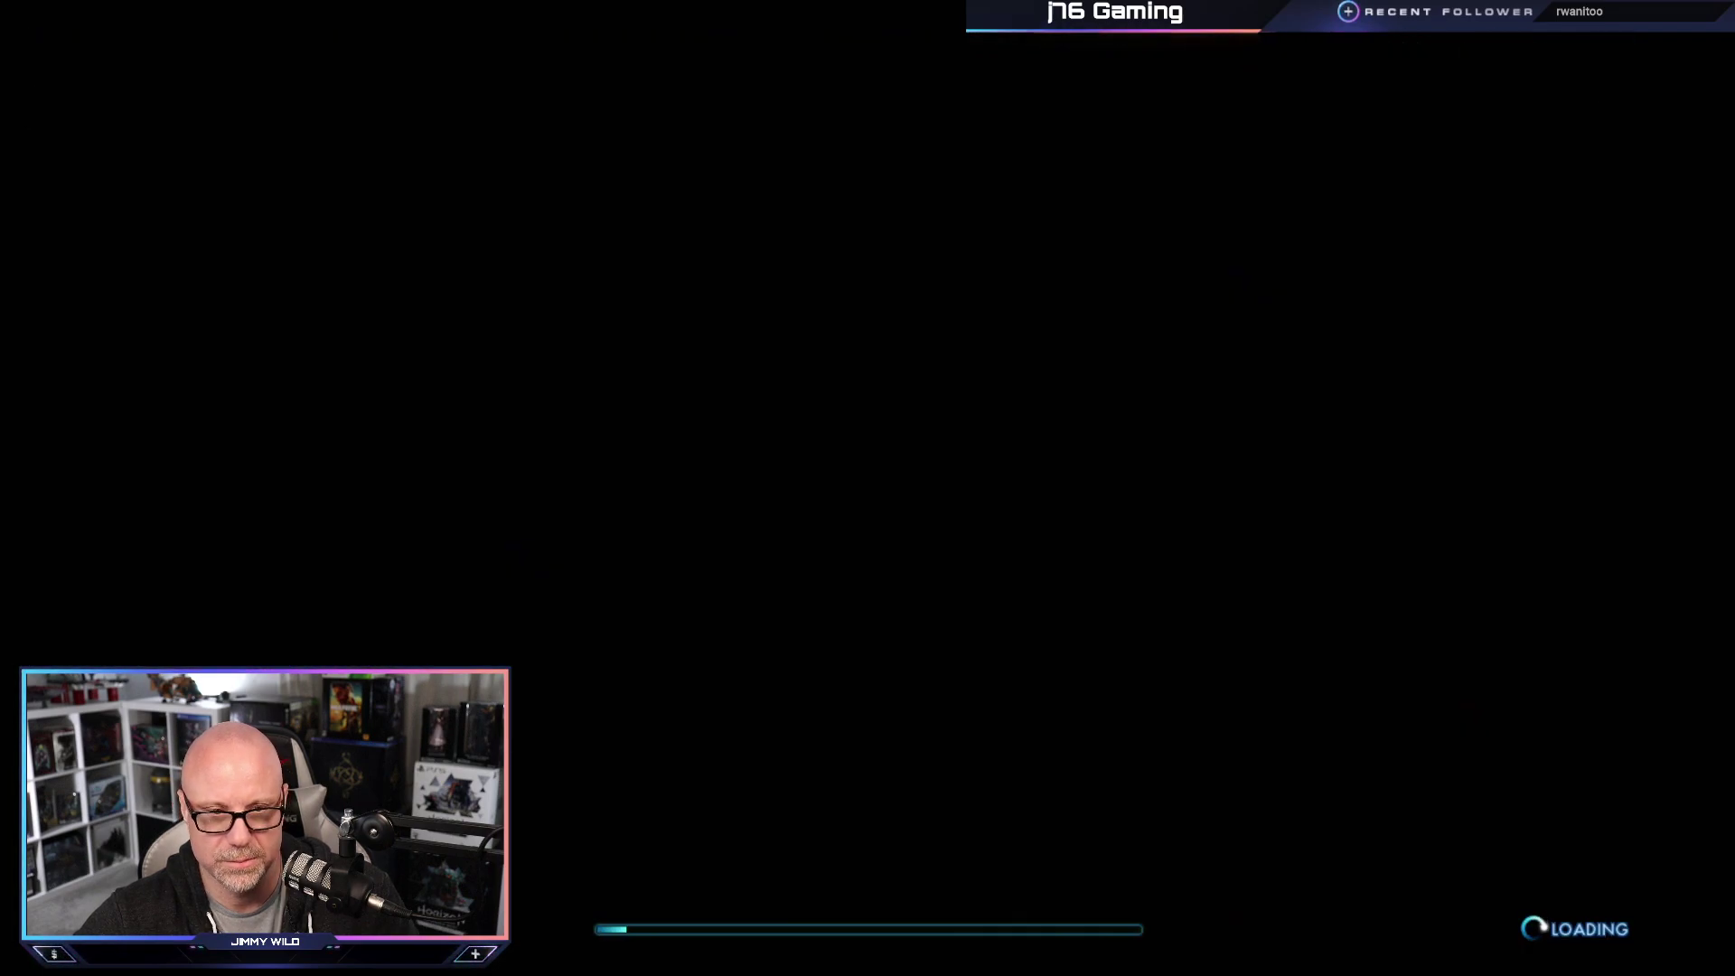